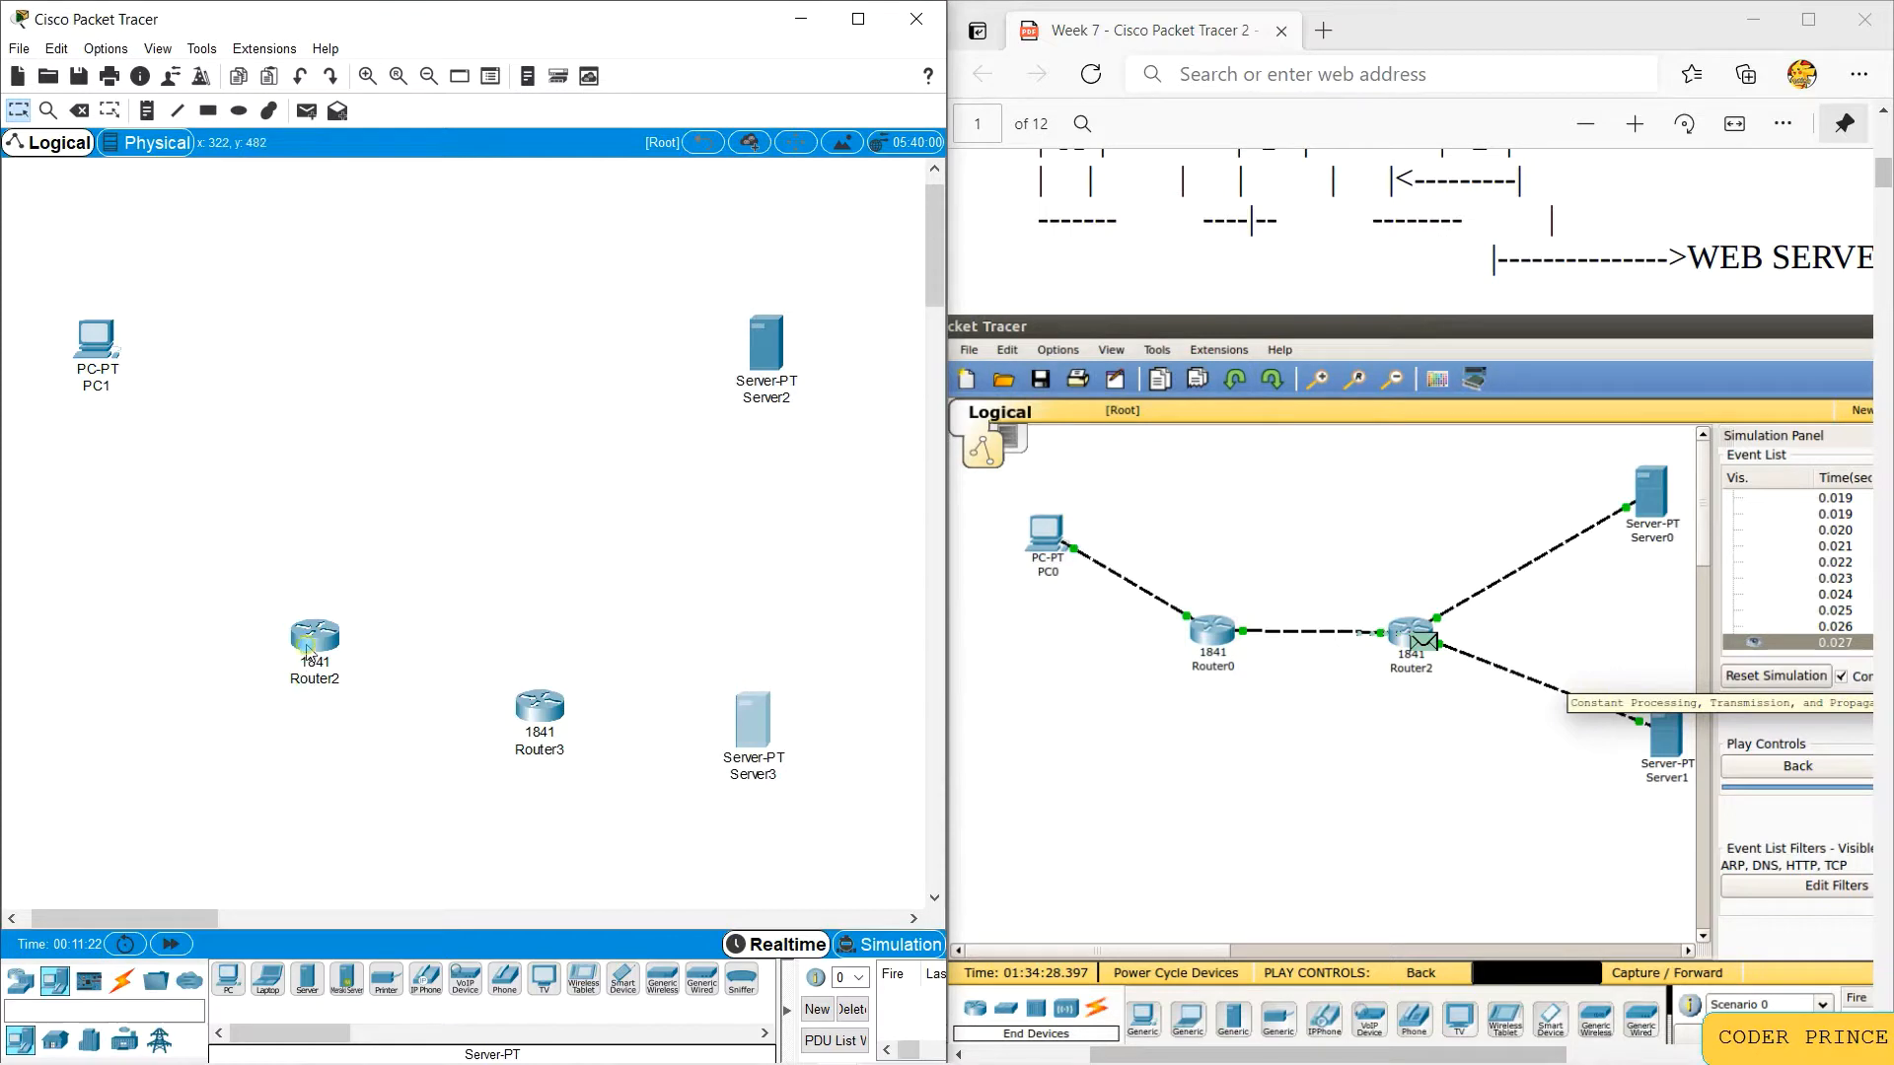
# Step: Move Router2 and Router3 up so they sit side by side in one row between PC1 and the servers
pyautogui.moveTo(308, 651); pyautogui.dragTo(284, 555)
pyautogui.moveTo(551, 714); pyautogui.dragTo(492, 535)
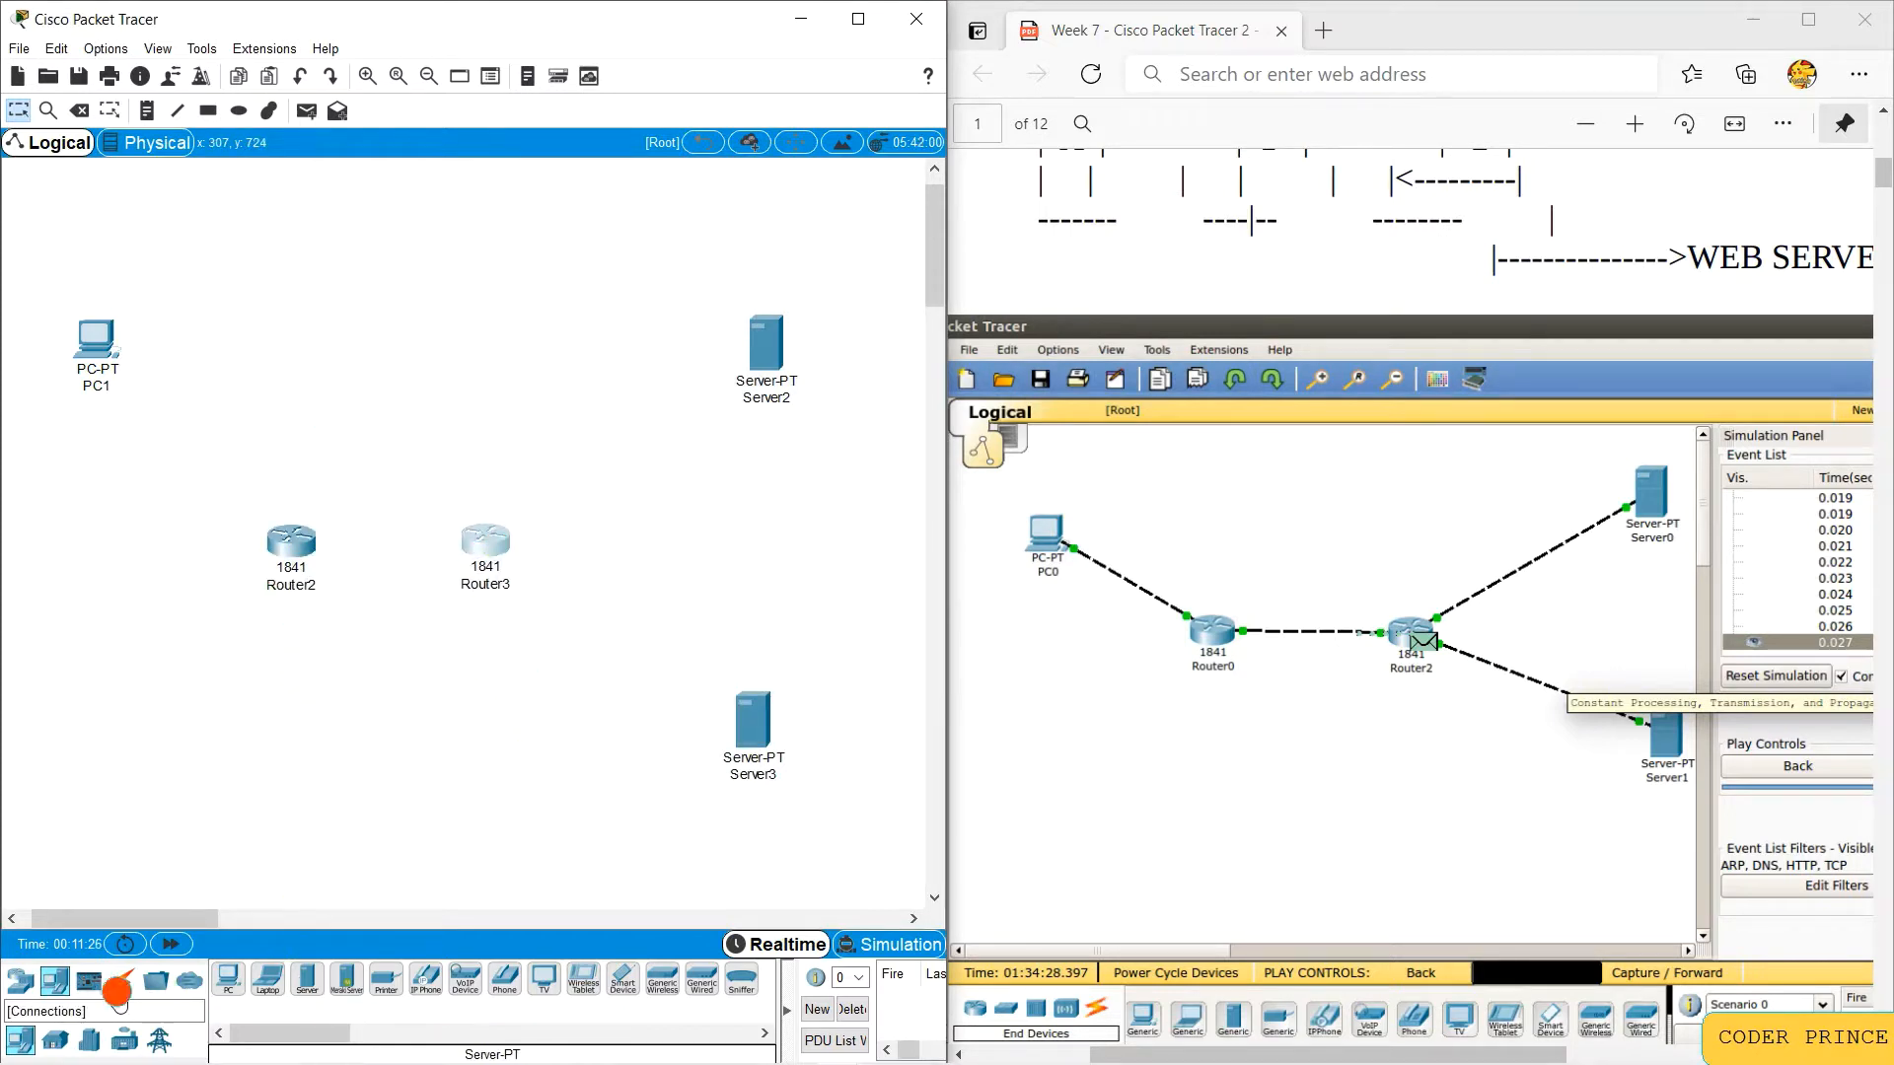
# Step: Connect PC1 to Router2 with an automatically chosen cable
pyautogui.click(117, 993)
pyautogui.click(228, 979)
pyautogui.click(94, 334)
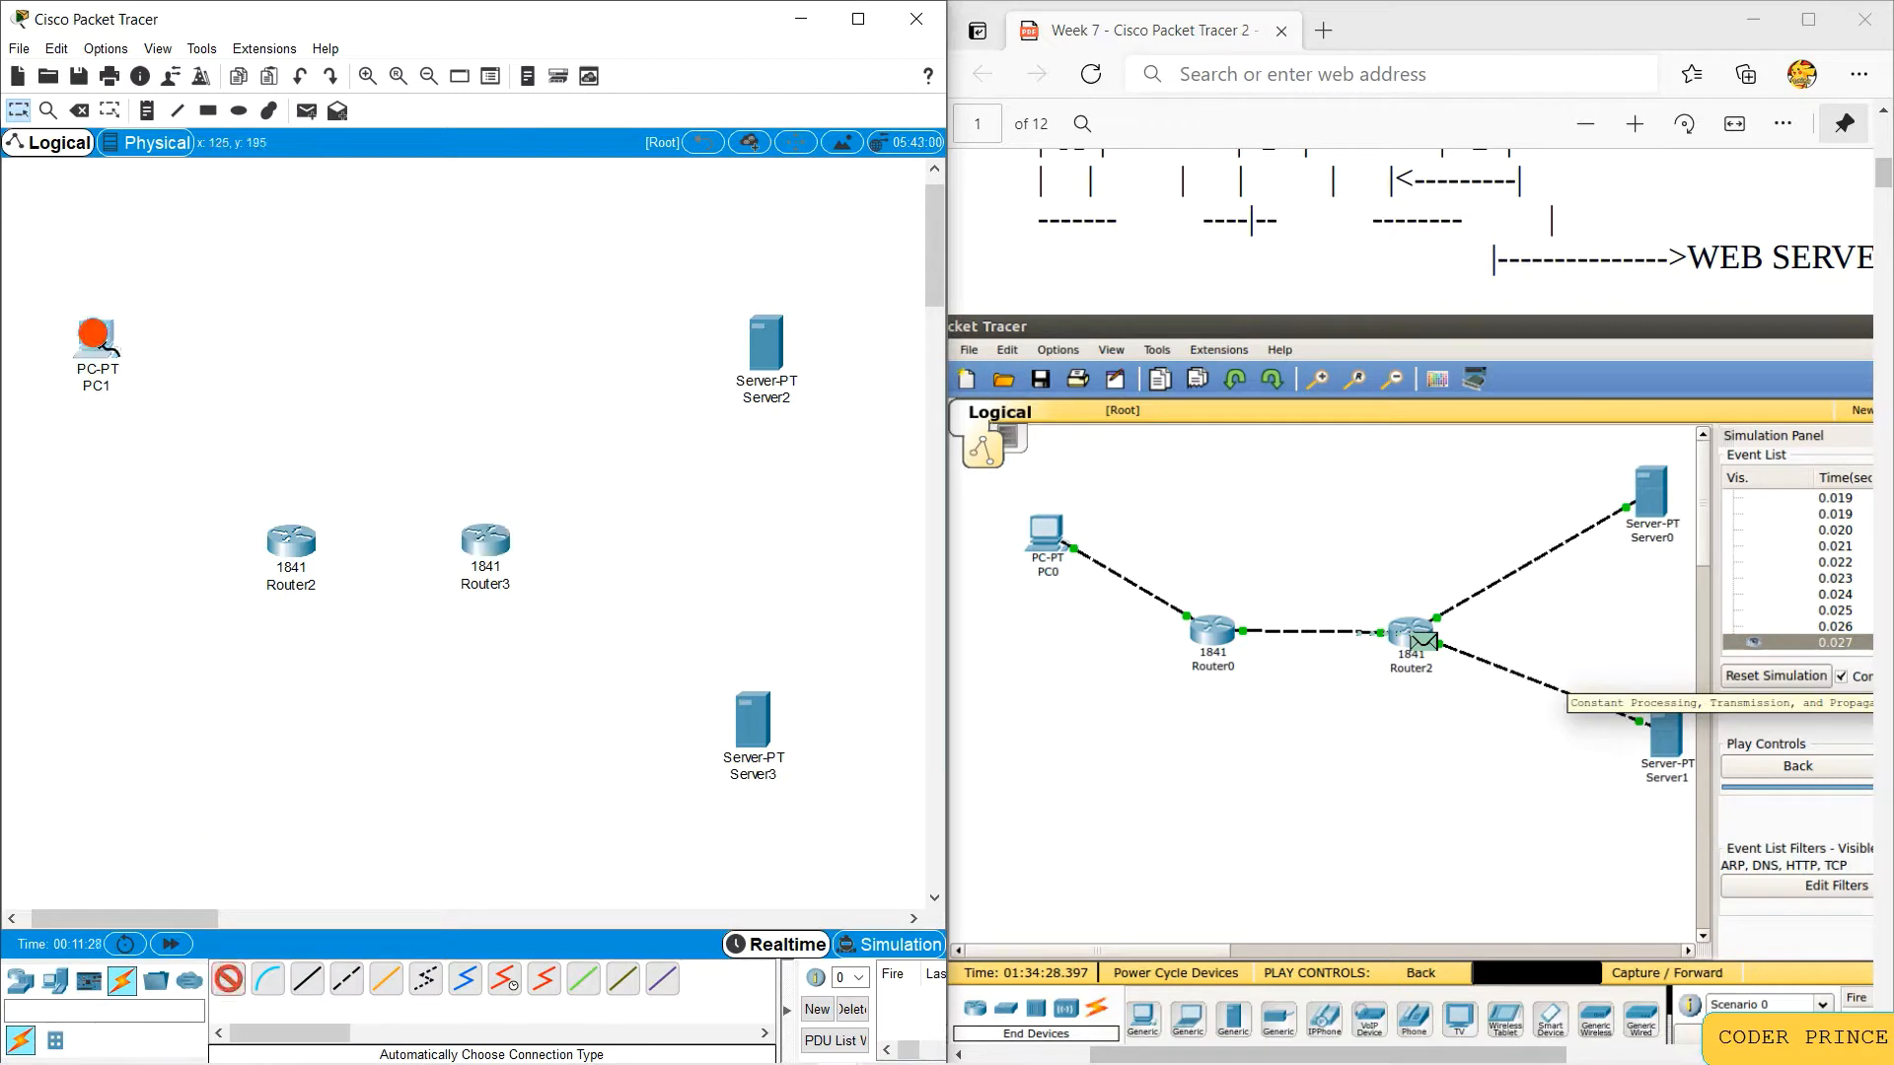
pyautogui.click(287, 536)
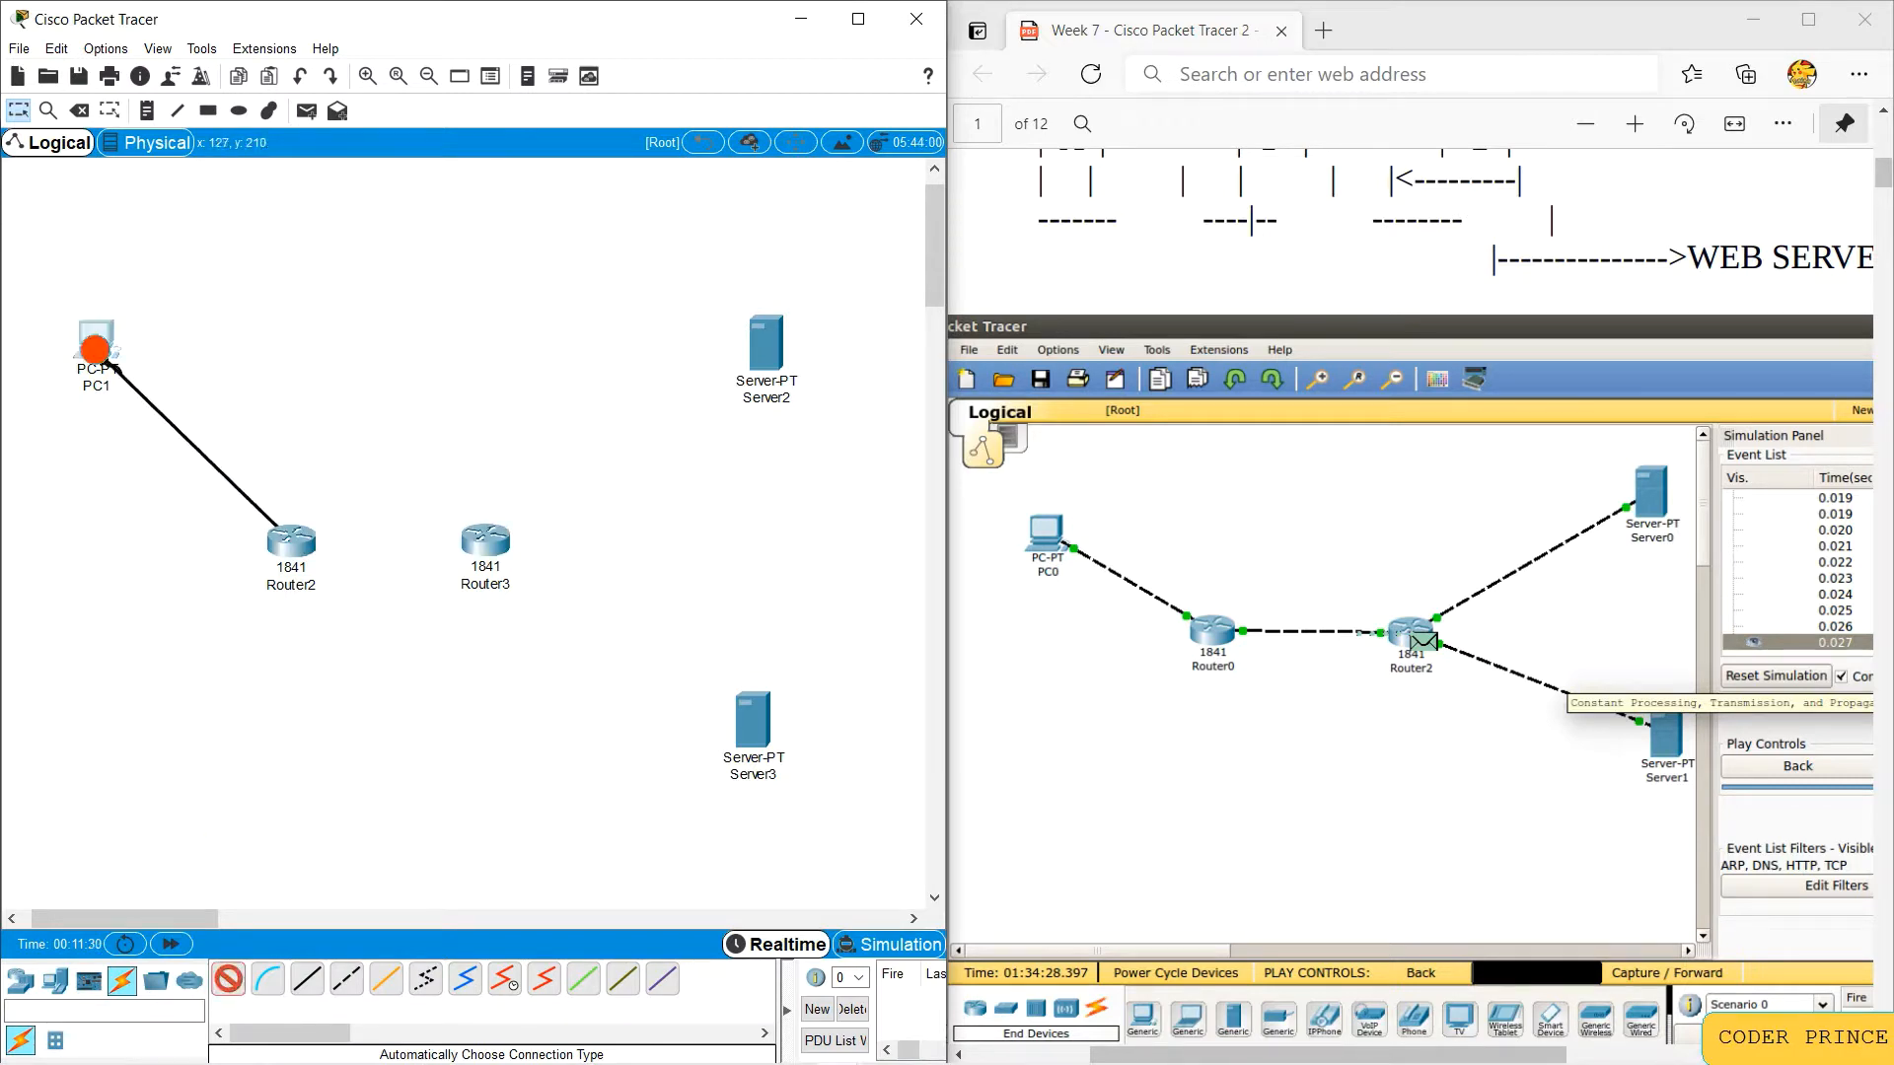
pyautogui.click(95, 349)
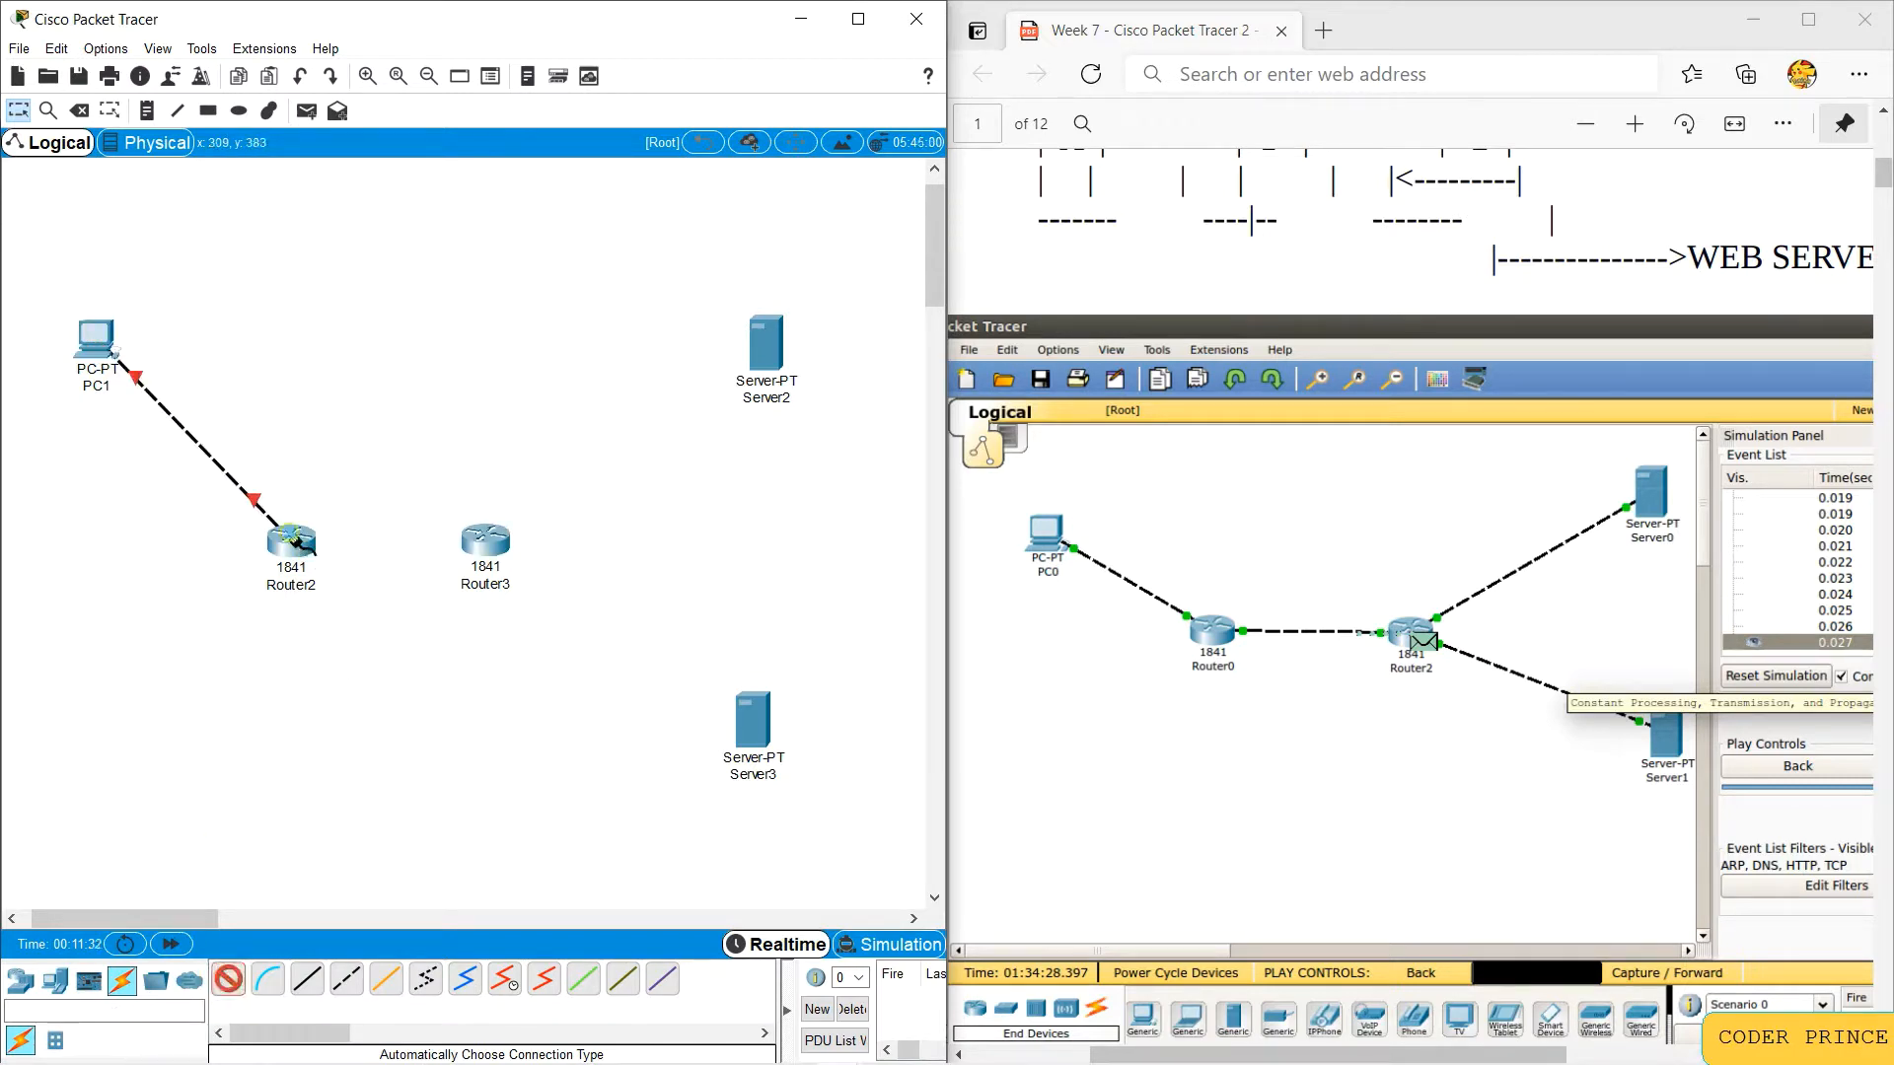
# Step: Link Router2 to Router3 and Router3 to Server2 with automatically chosen cables
pyautogui.click(292, 541)
pyautogui.click(485, 540)
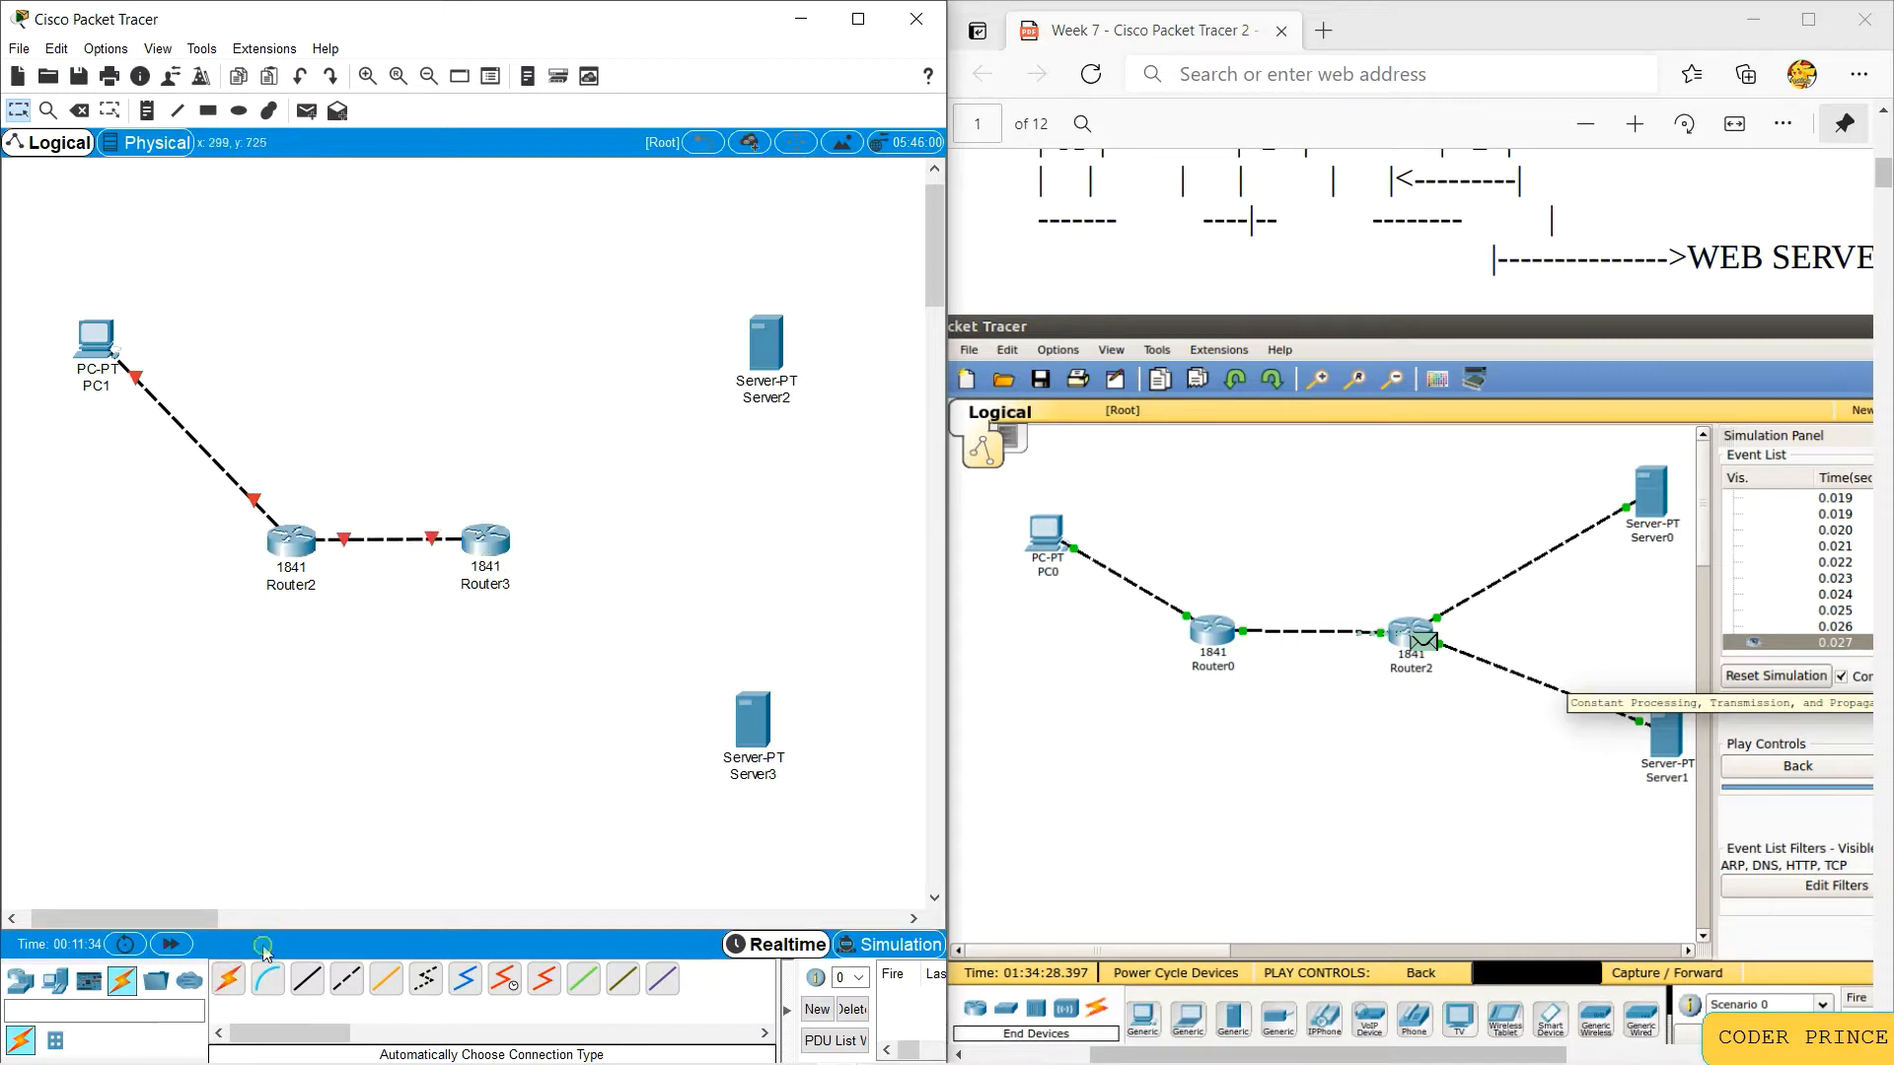
pyautogui.click(228, 979)
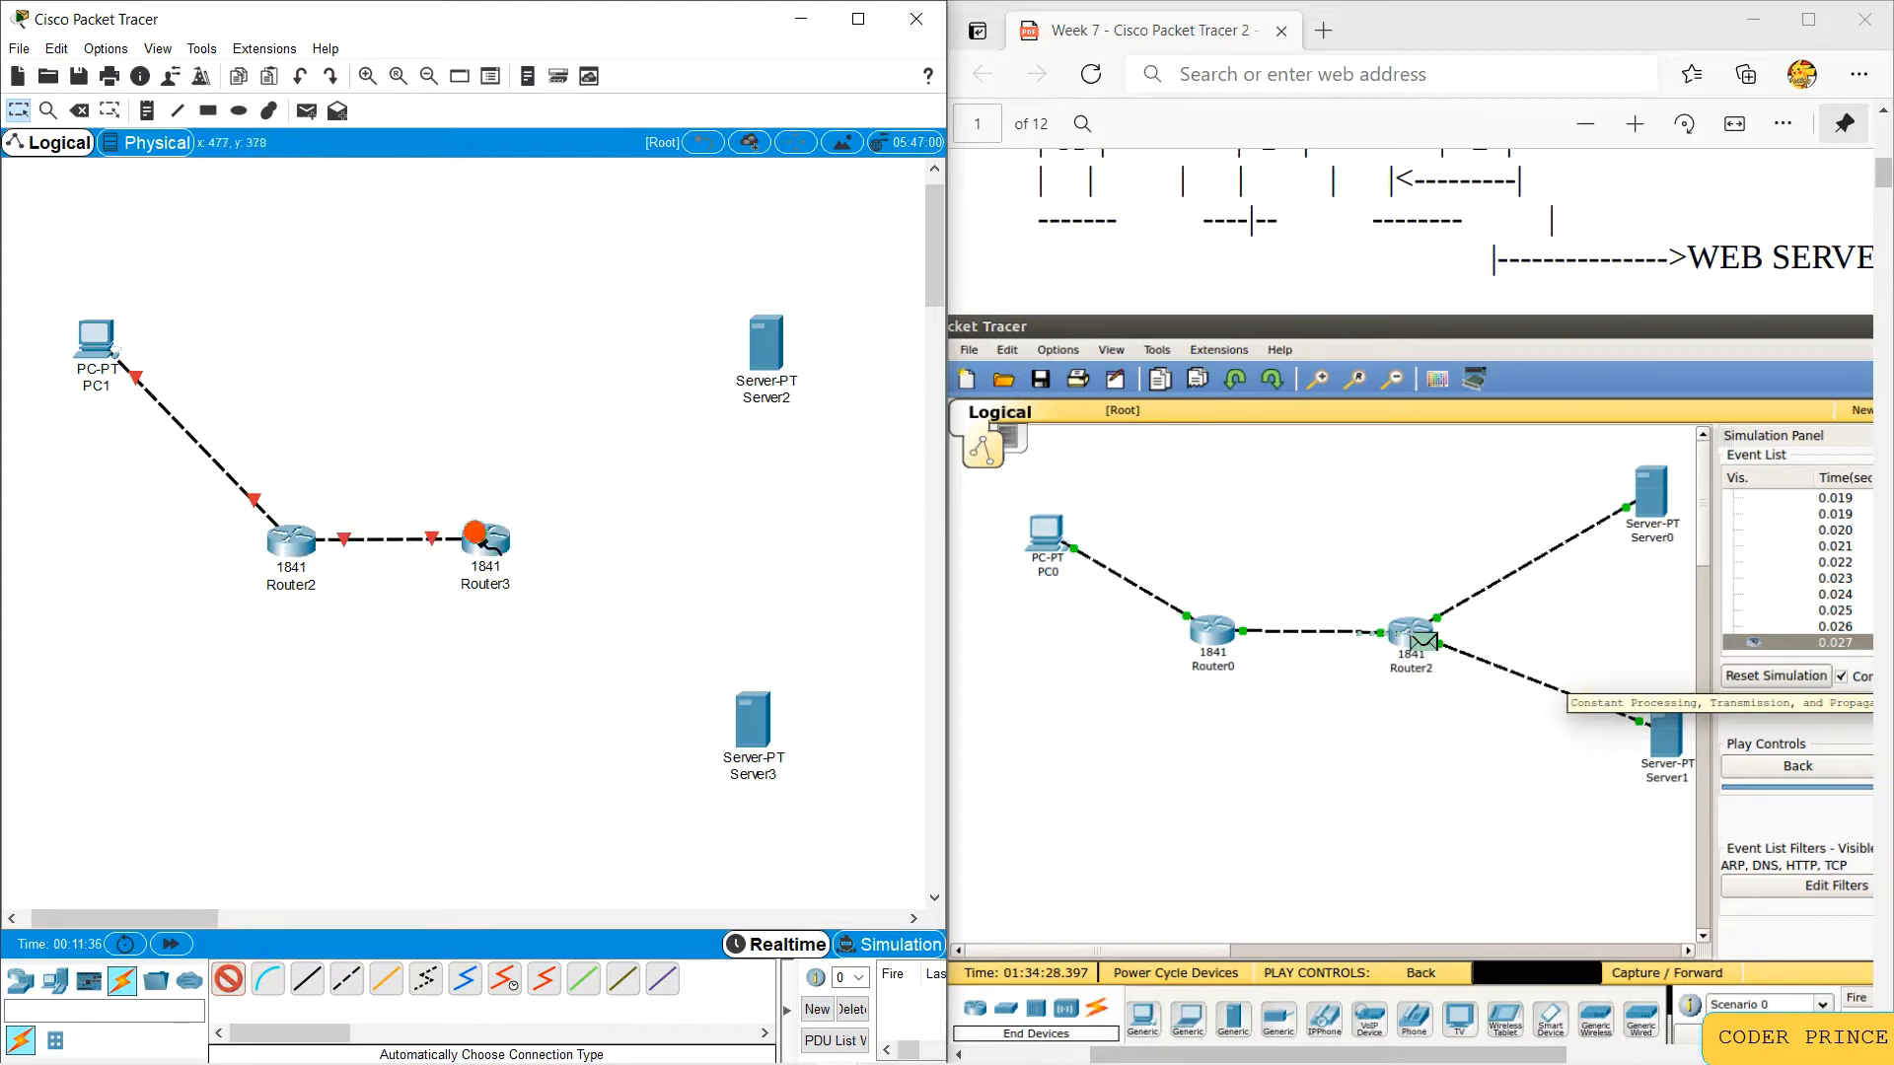
pyautogui.click(474, 534)
pyautogui.click(766, 347)
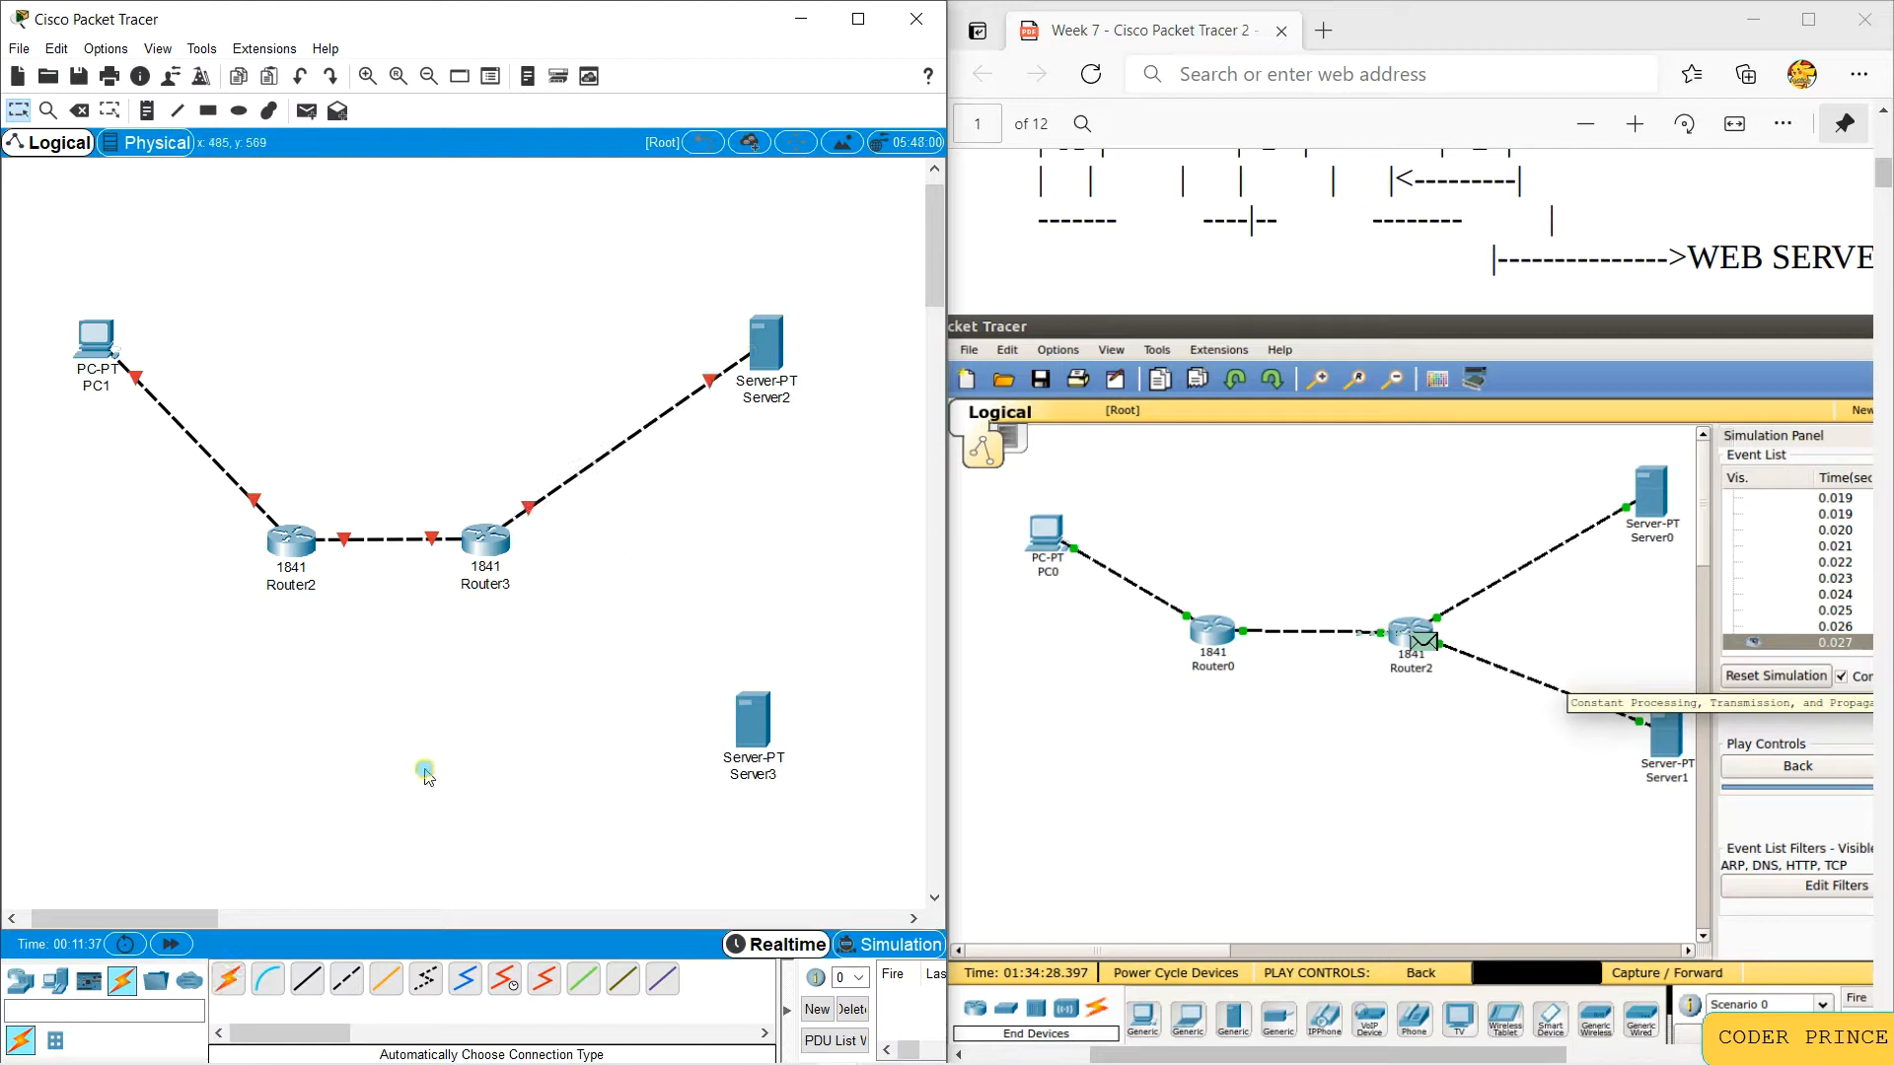
# Step: Try to connect Router3 to Server3 with an automatically chosen cable
pyautogui.click(227, 980)
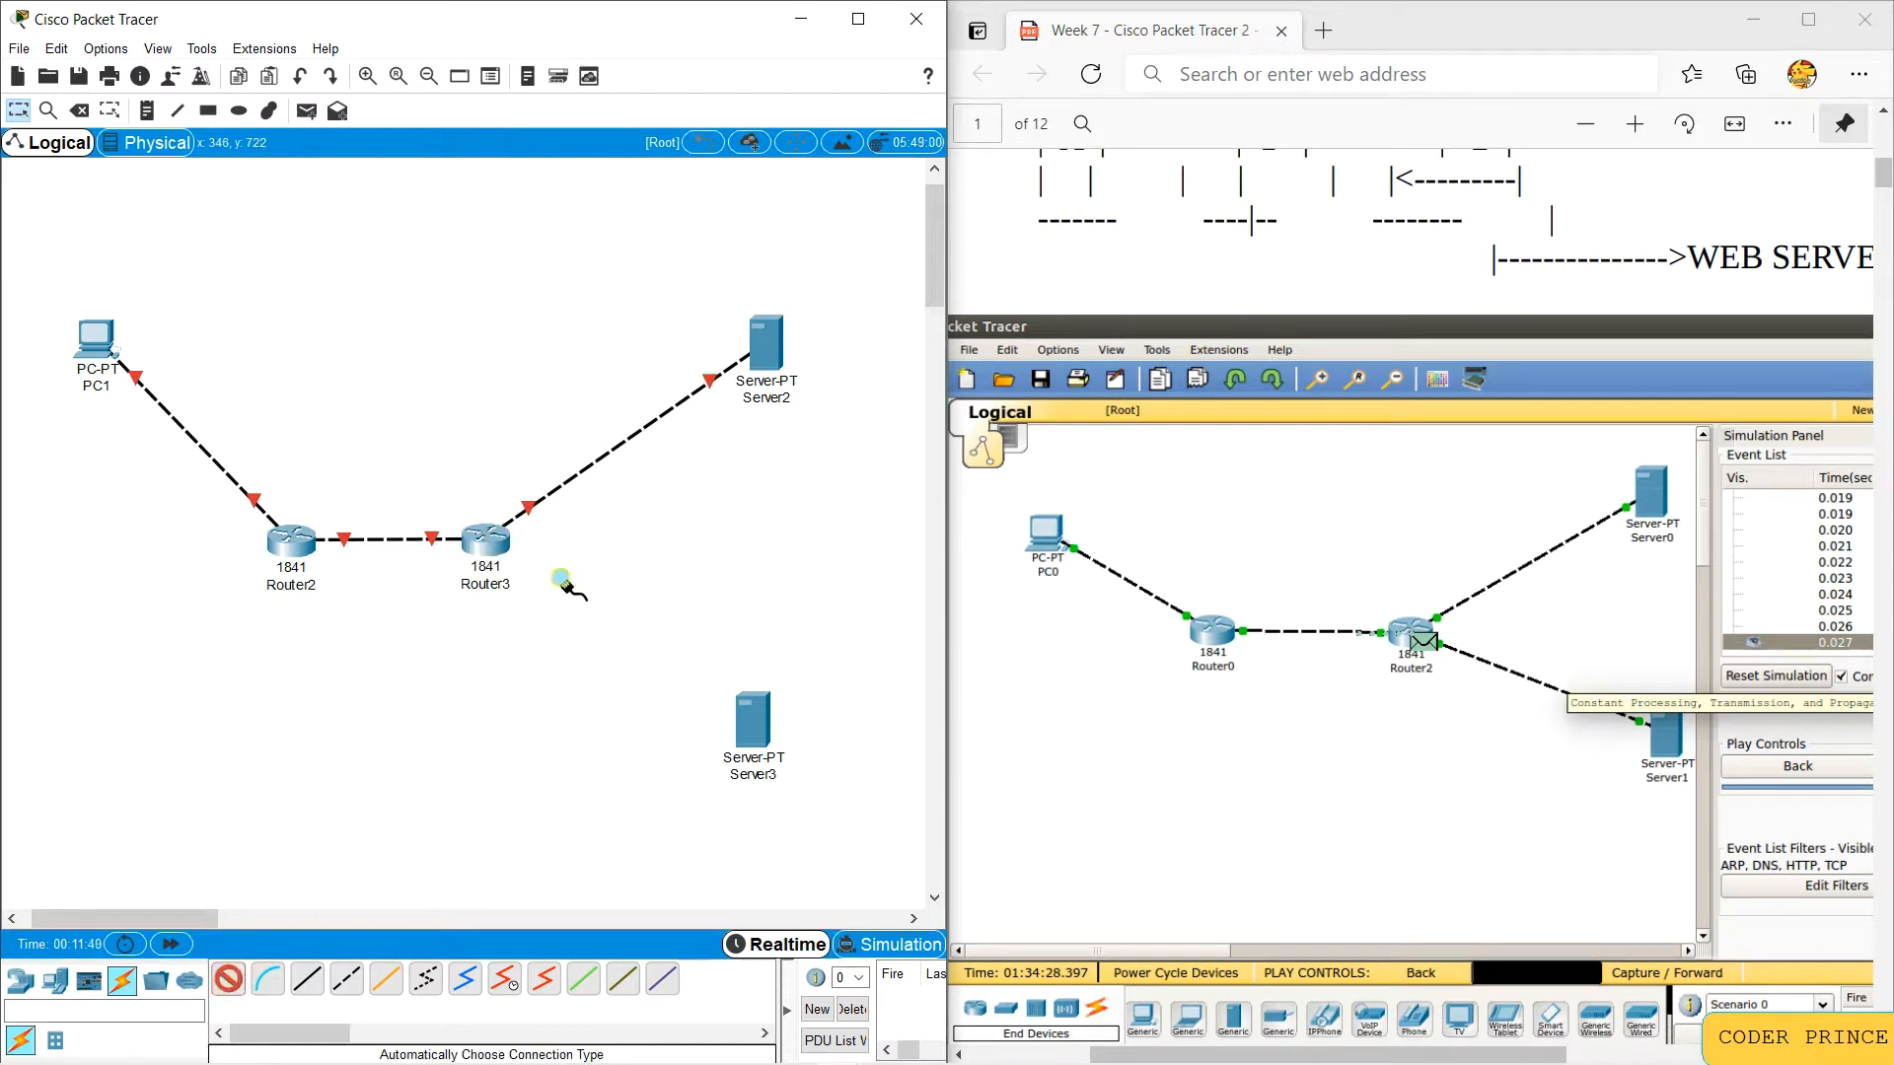
pyautogui.click(486, 540)
pyautogui.click(748, 734)
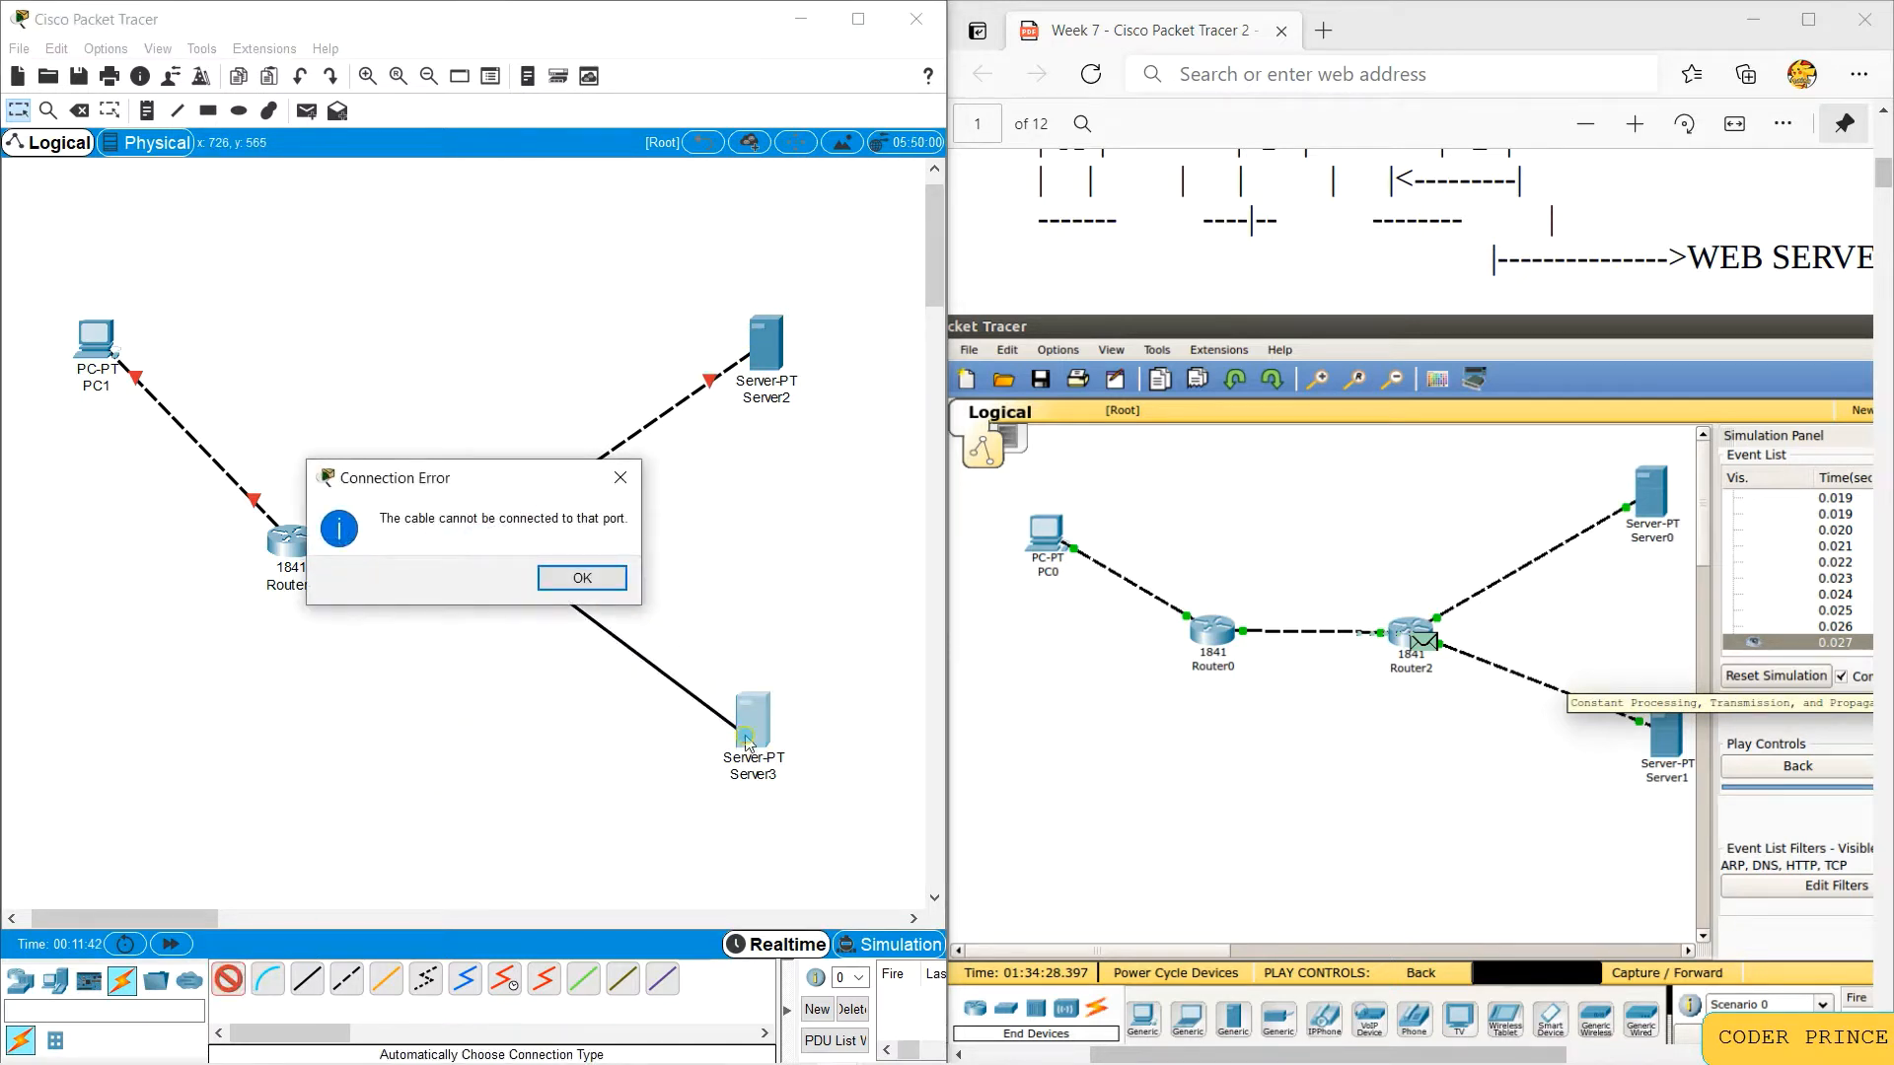
pyautogui.click(592, 580)
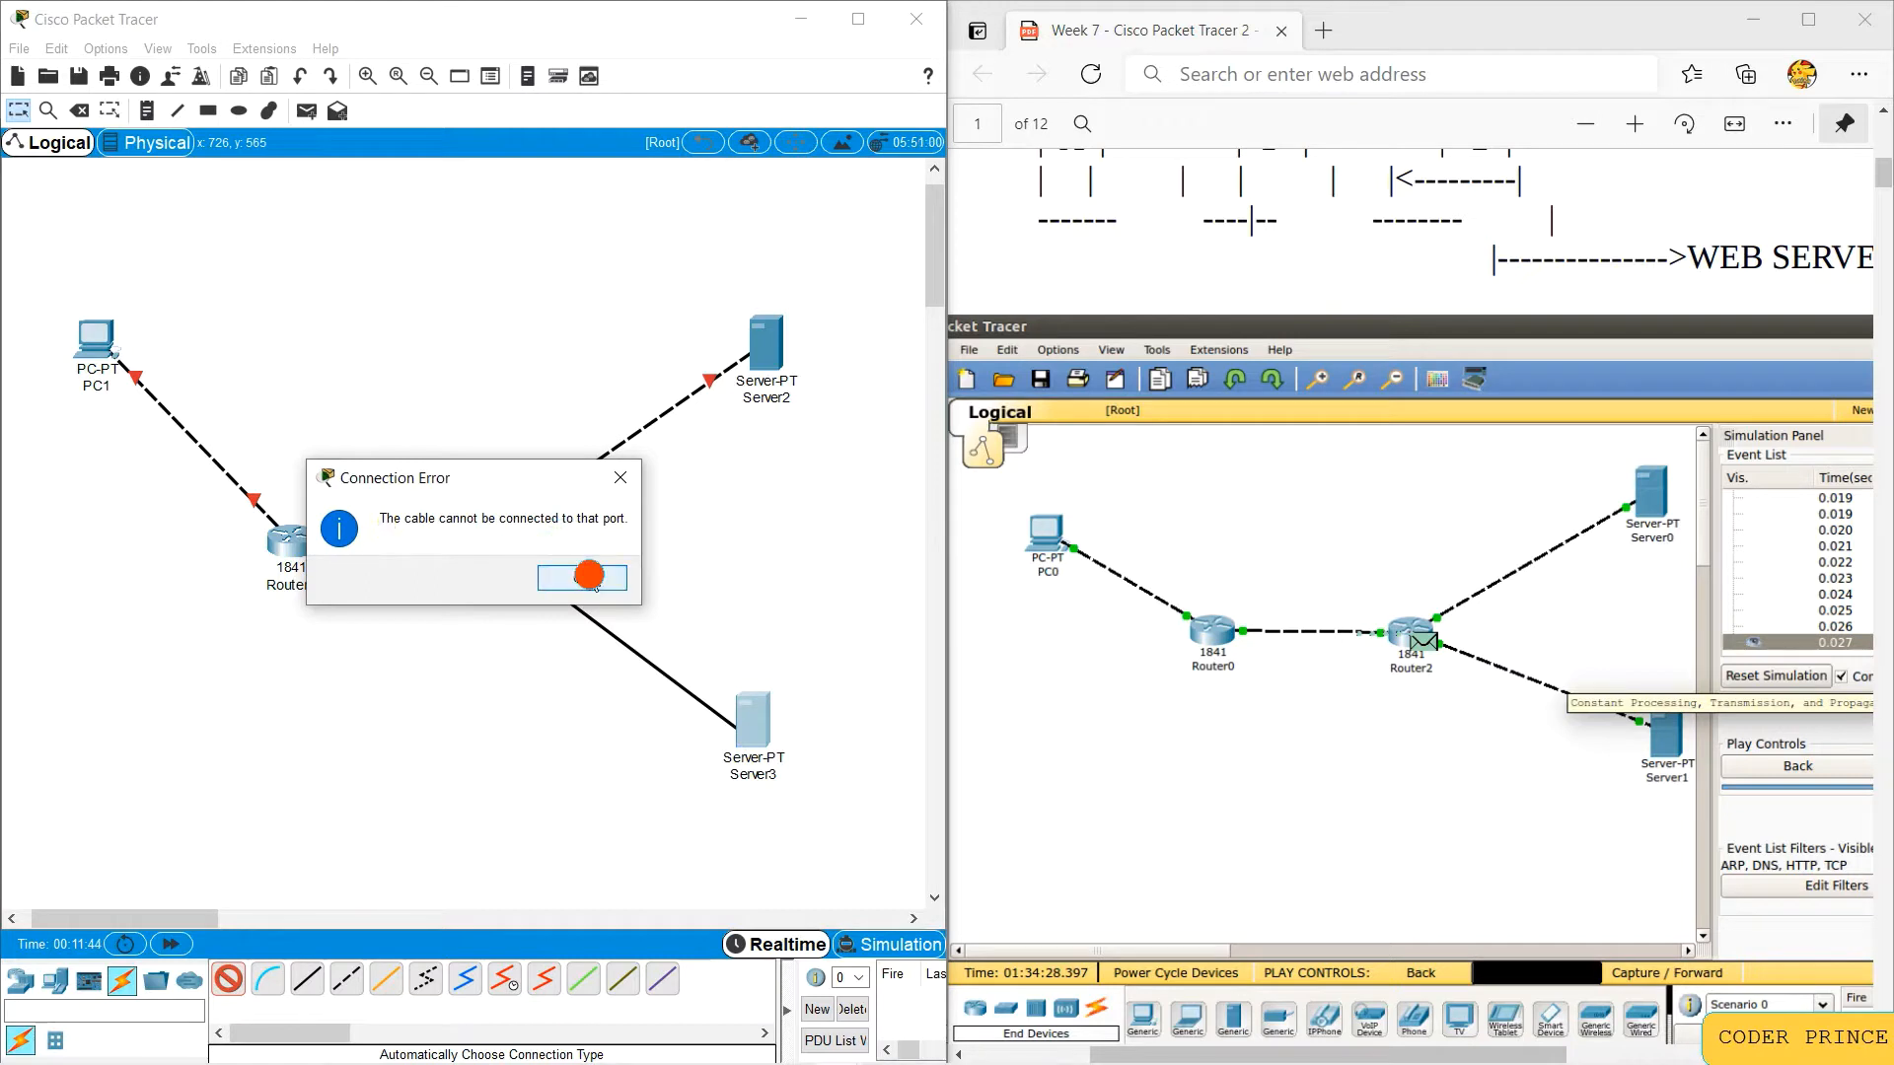
pyautogui.click(486, 541)
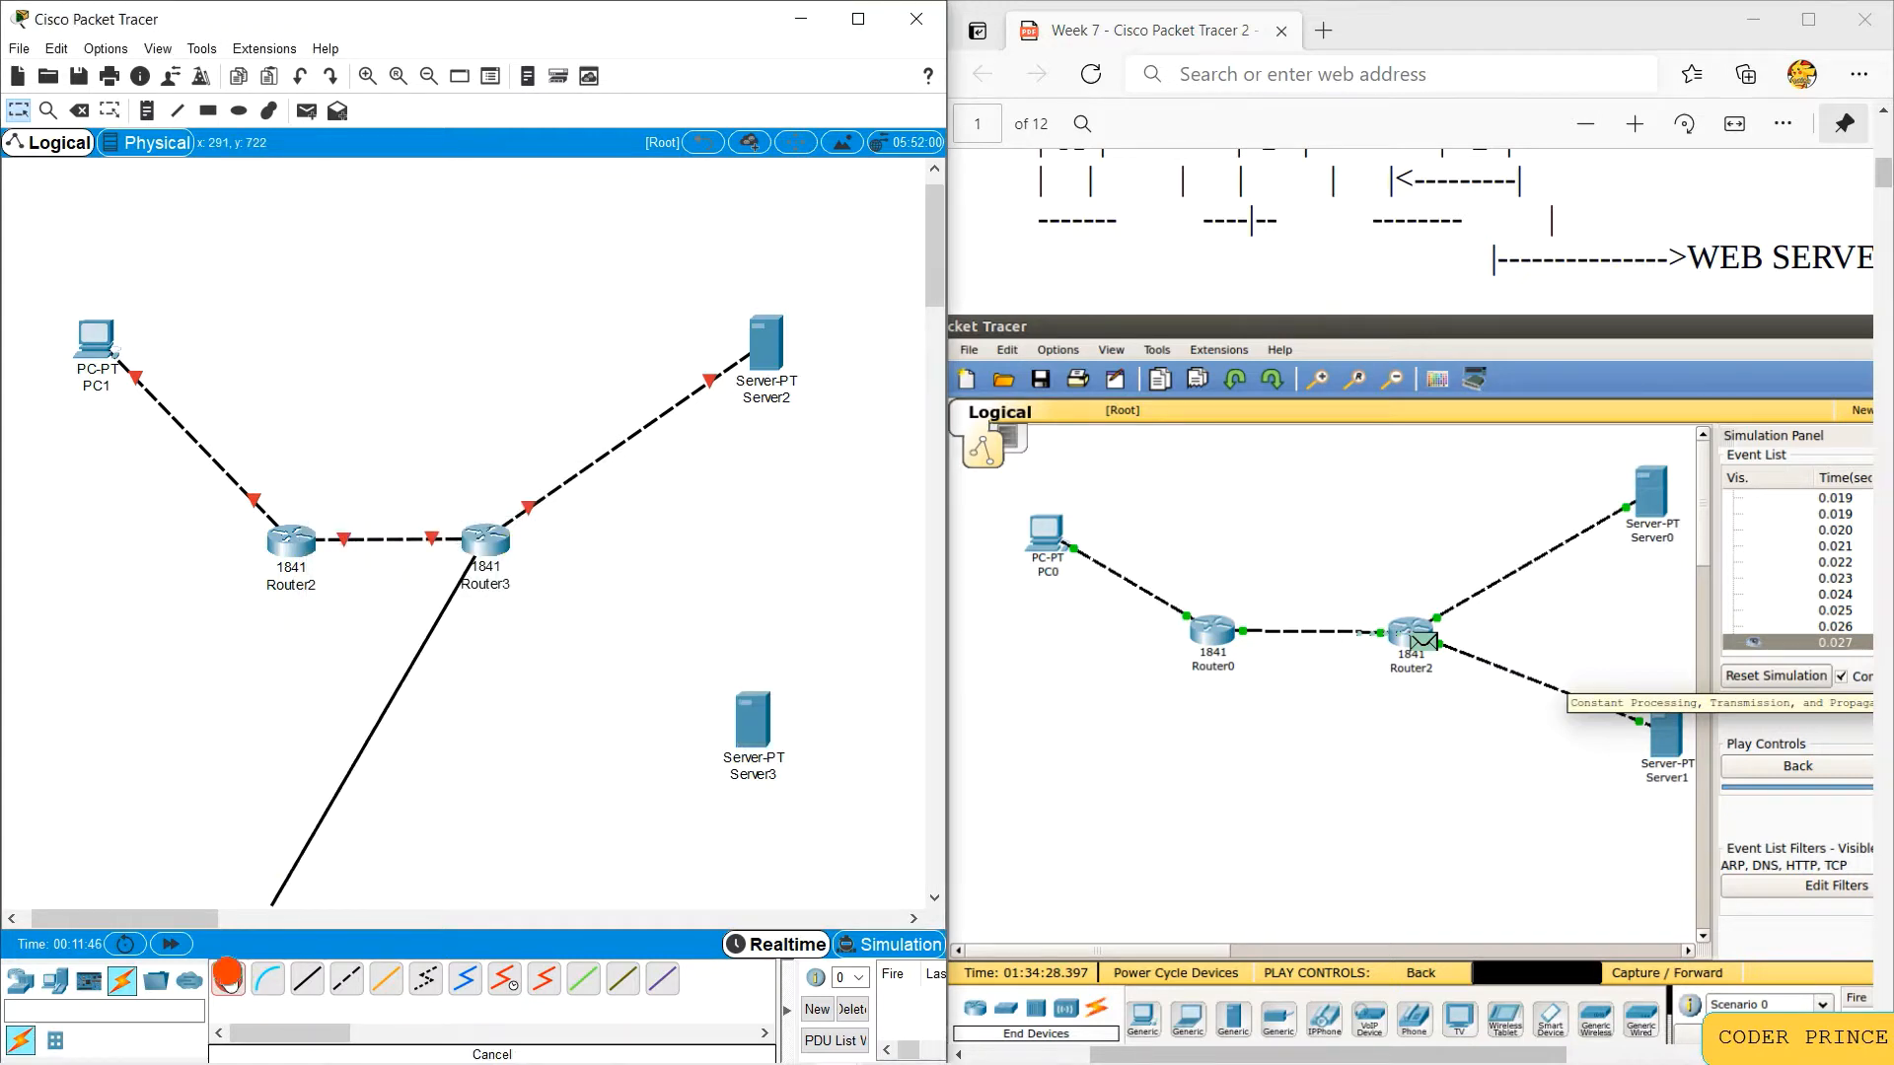
pyautogui.moveTo(227, 973); pyautogui.dragTo(504, 545)
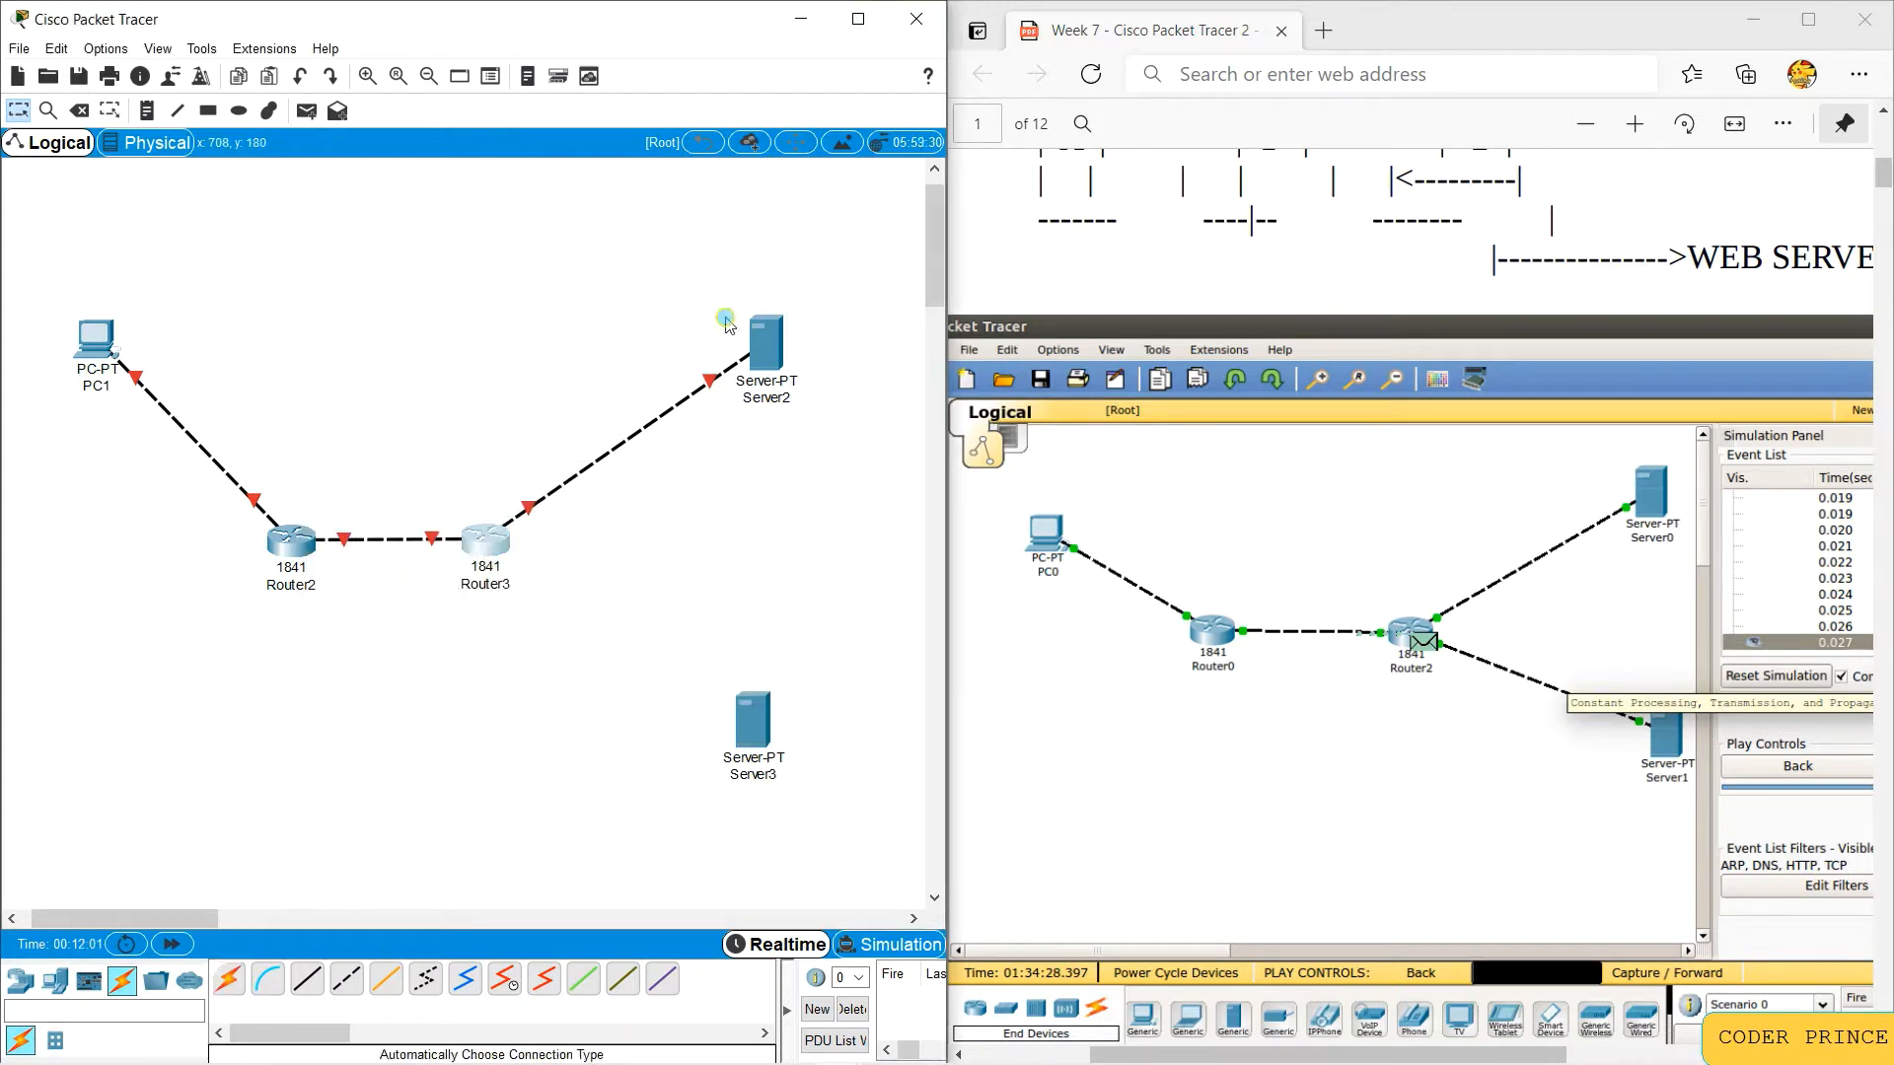
# Step: Install a WIC-1ENET module in an empty slot of Router3 while it is powered off, and switch the router back on
pyautogui.click(499, 552)
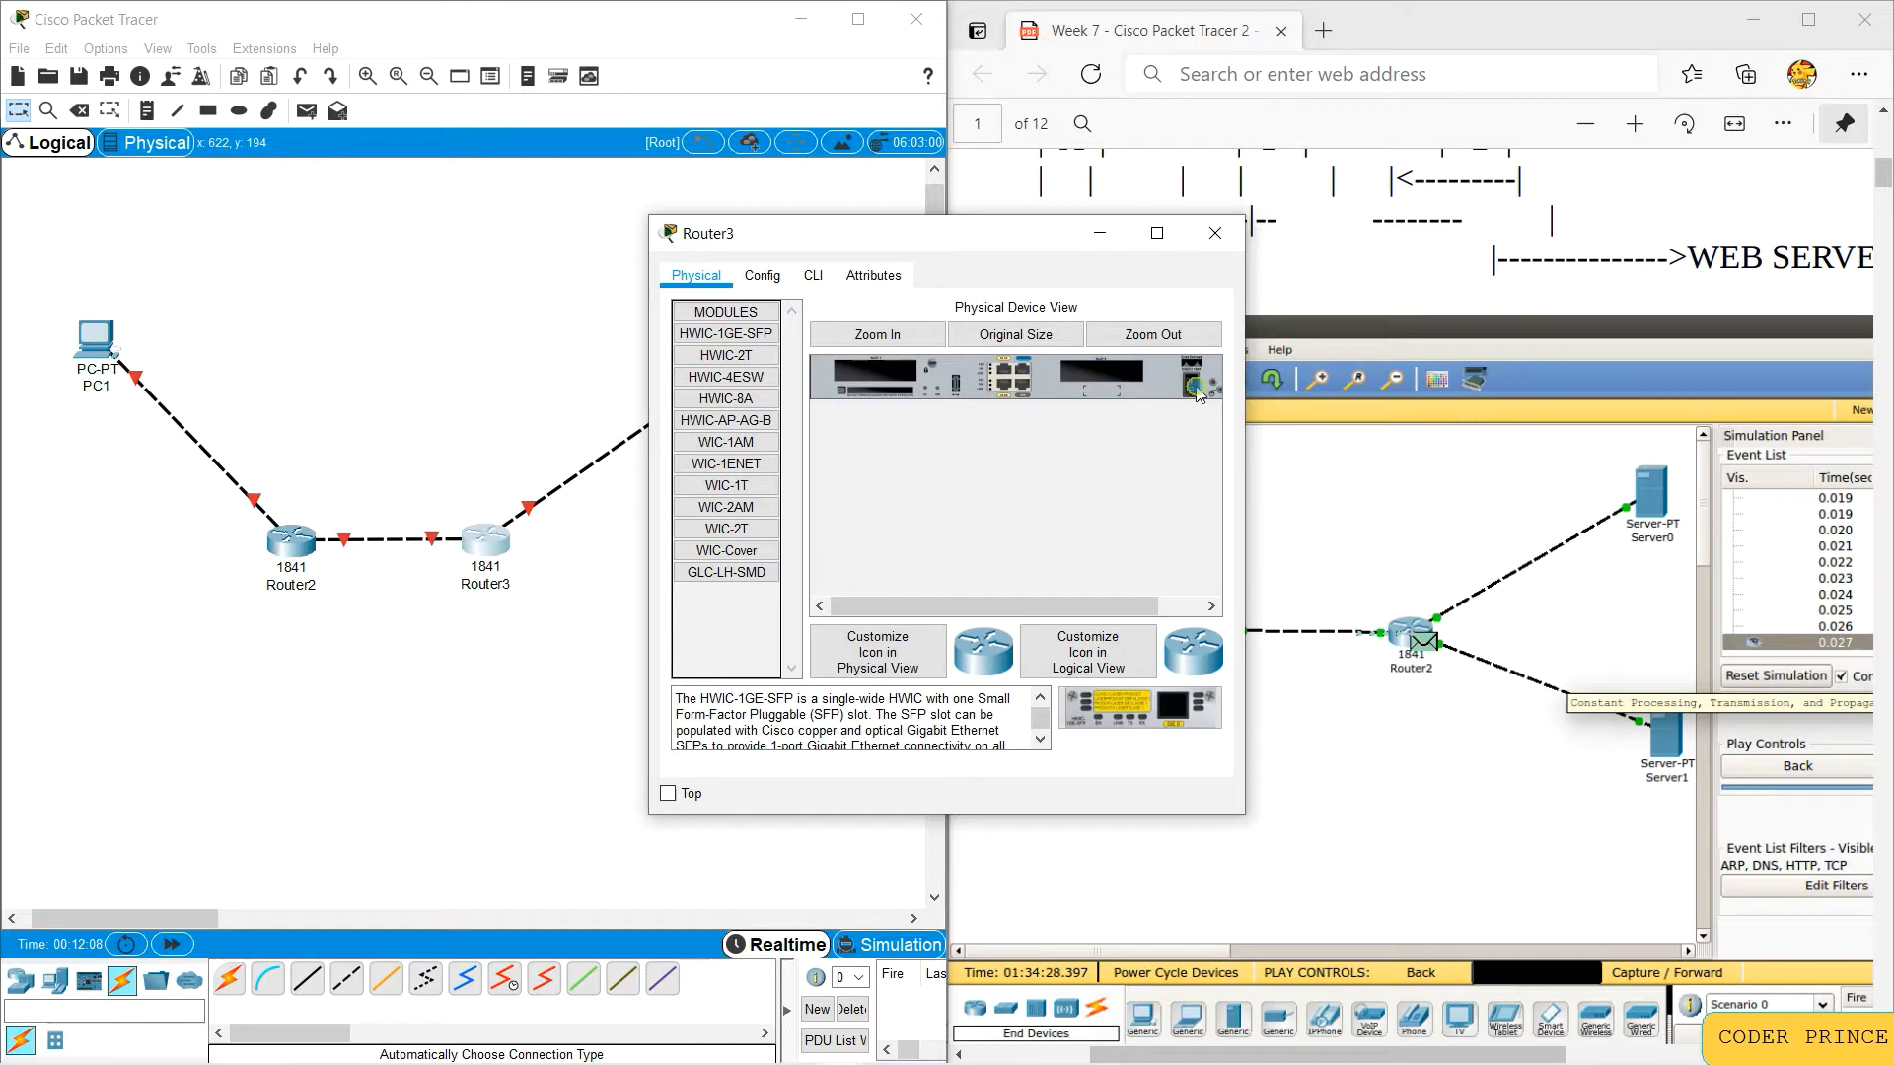
pyautogui.click(725, 464)
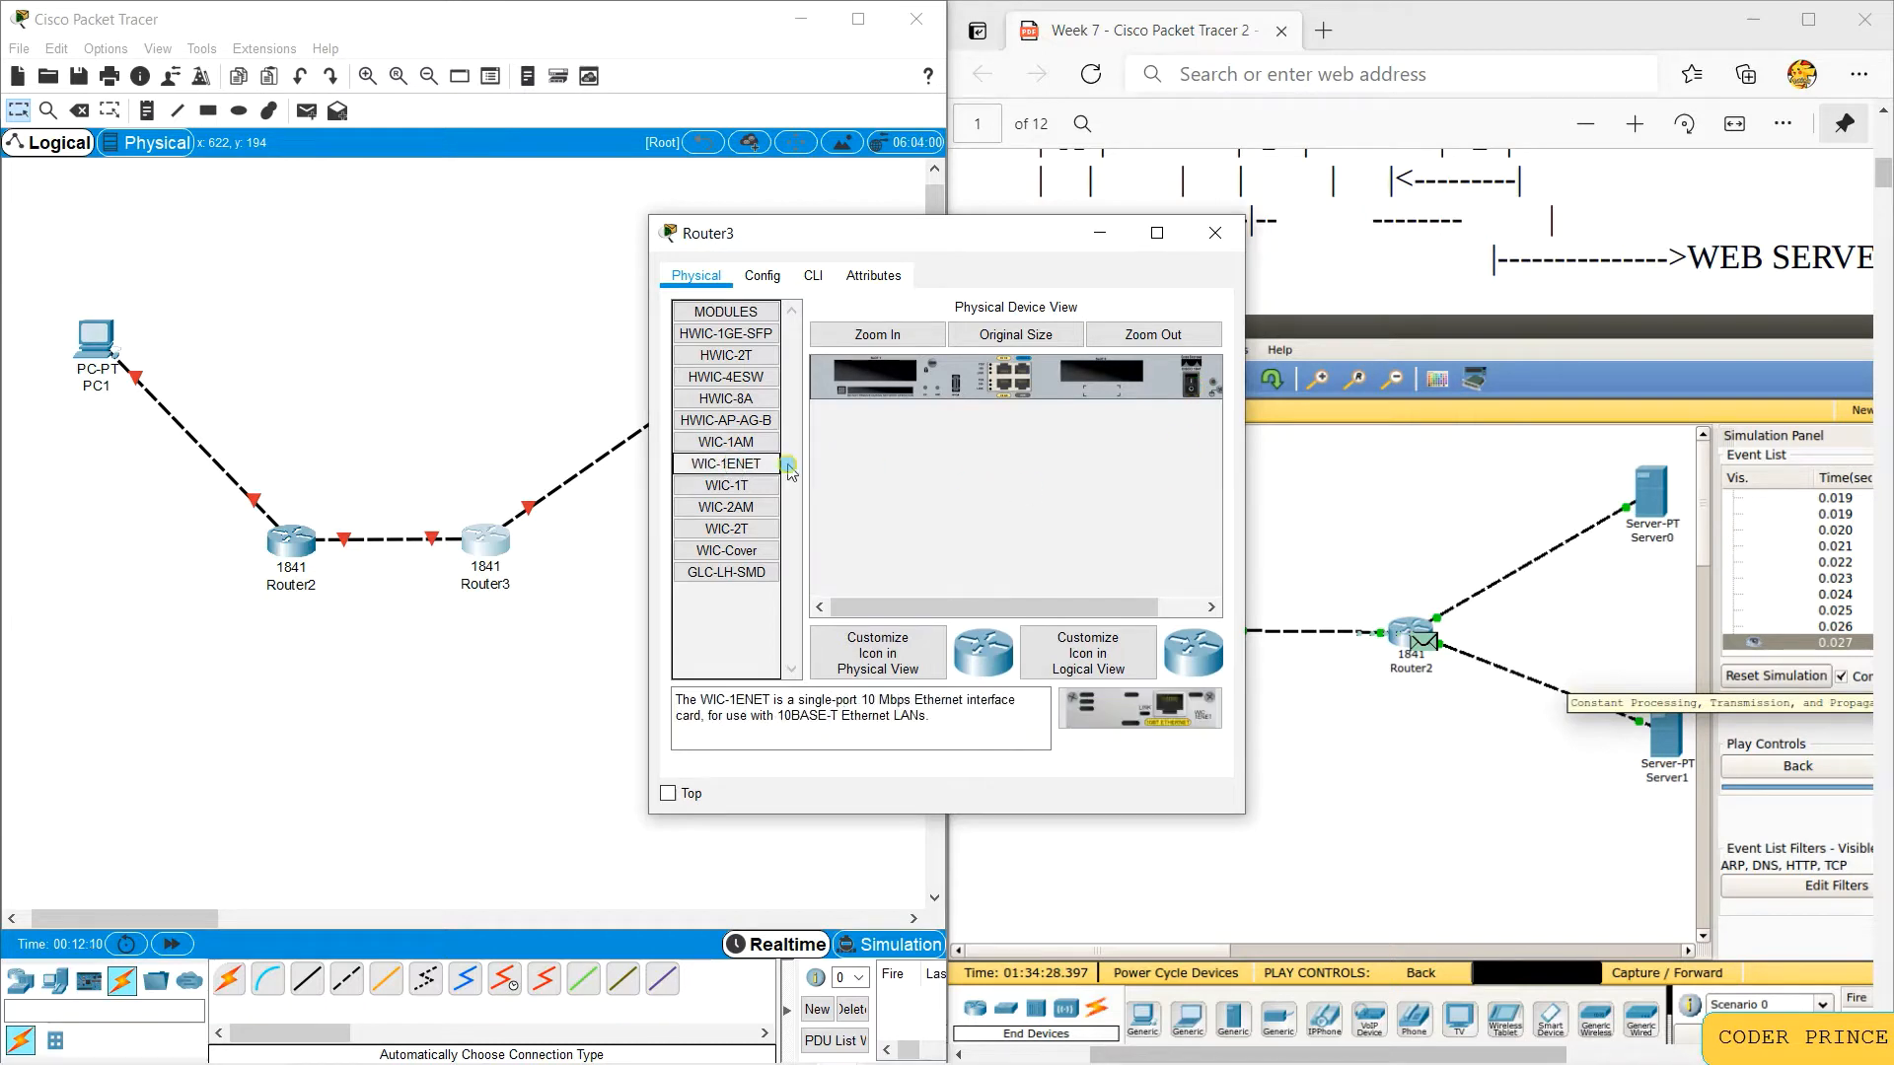
pyautogui.moveTo(789, 471); pyautogui.dragTo(894, 375)
pyautogui.moveTo(745, 459); pyautogui.dragTo(884, 371)
pyautogui.click(1188, 390)
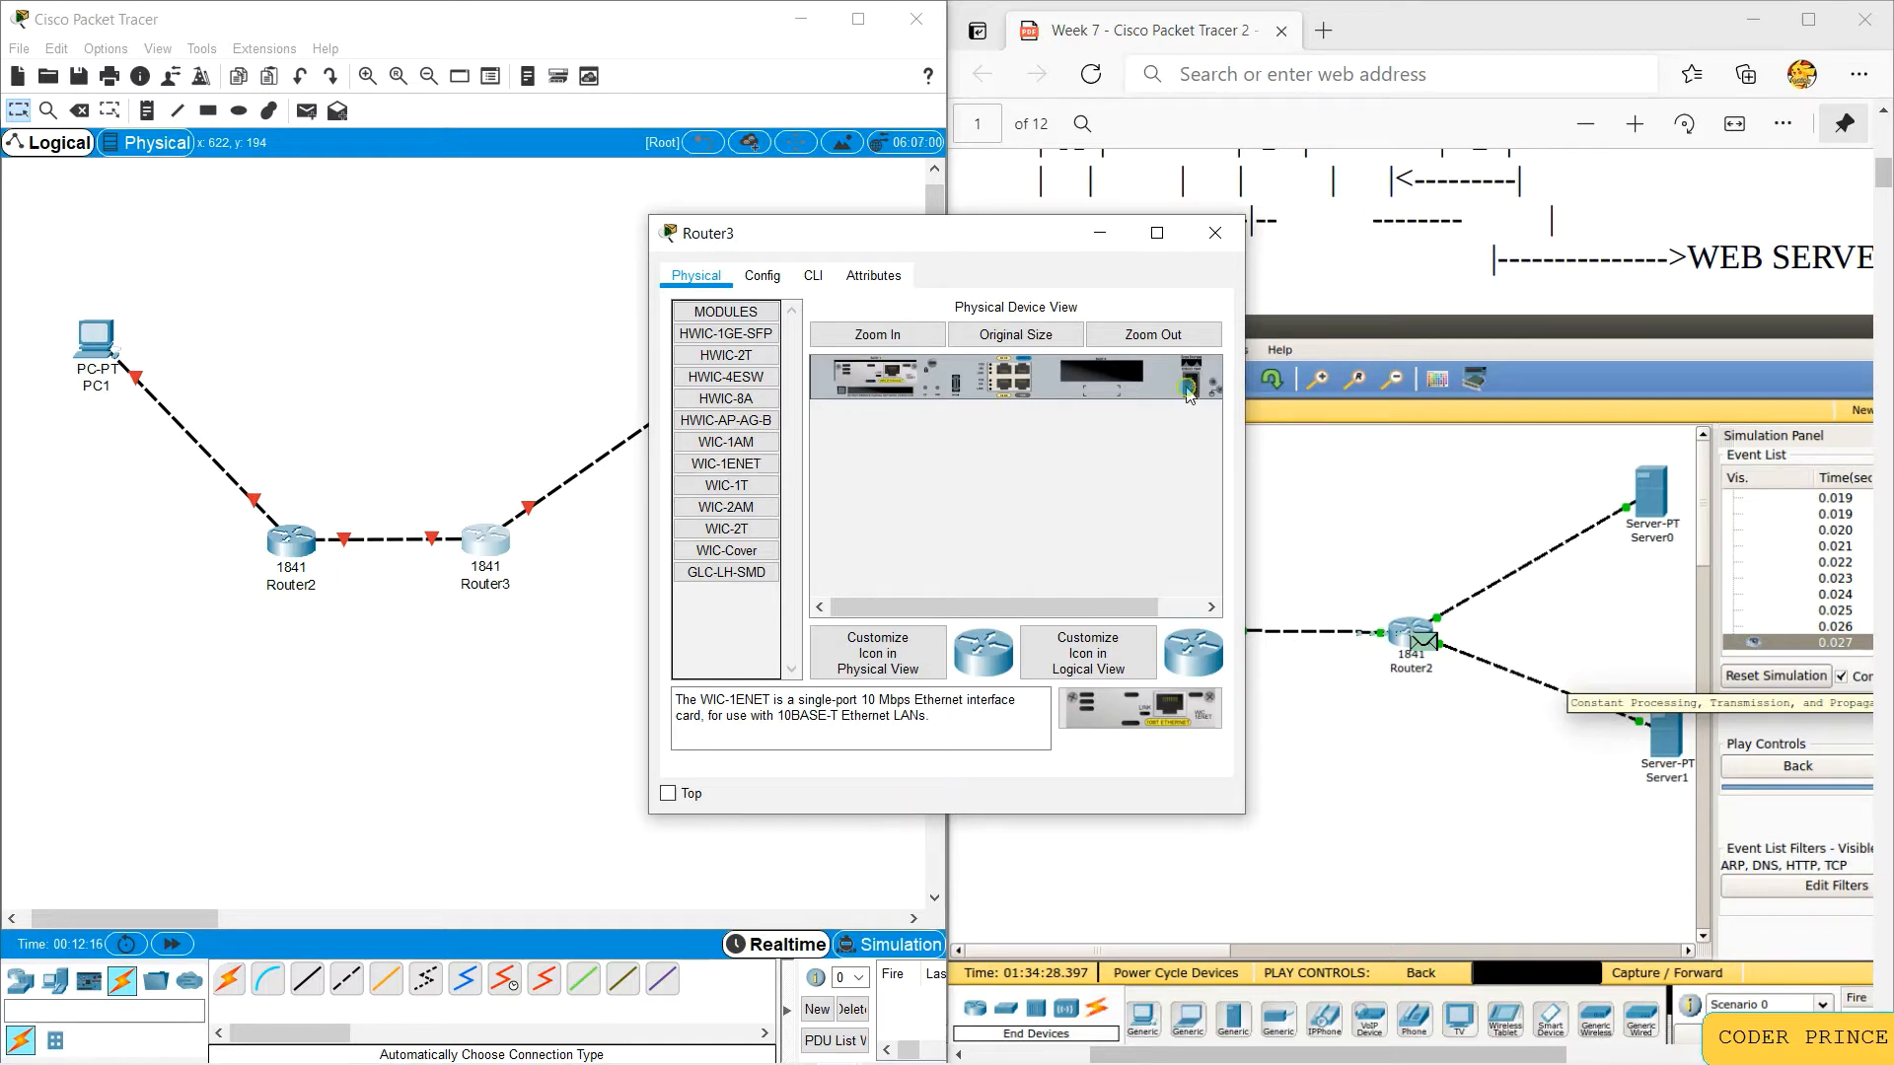
pyautogui.click(1215, 233)
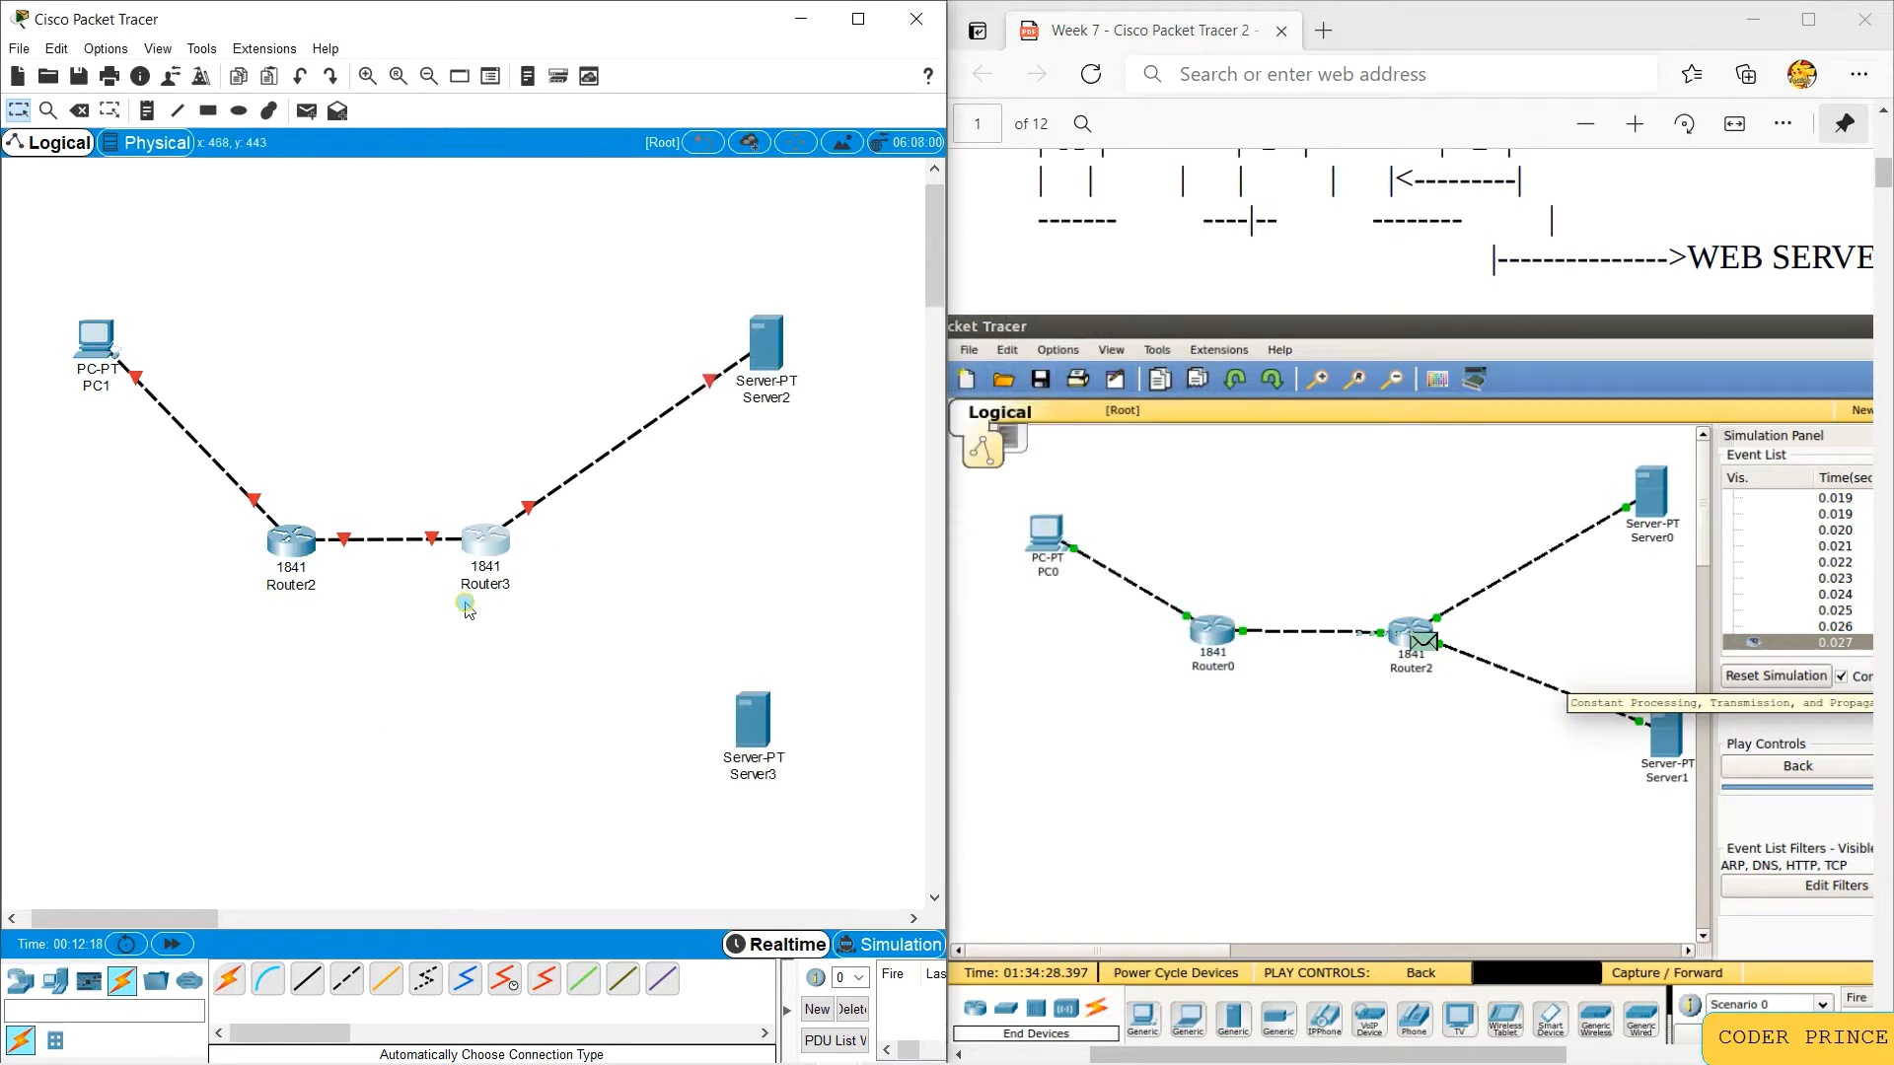
# Step: Connect Router3 to Server3 with an automatically chosen cable using the added Ethernet interface
pyautogui.click(228, 979)
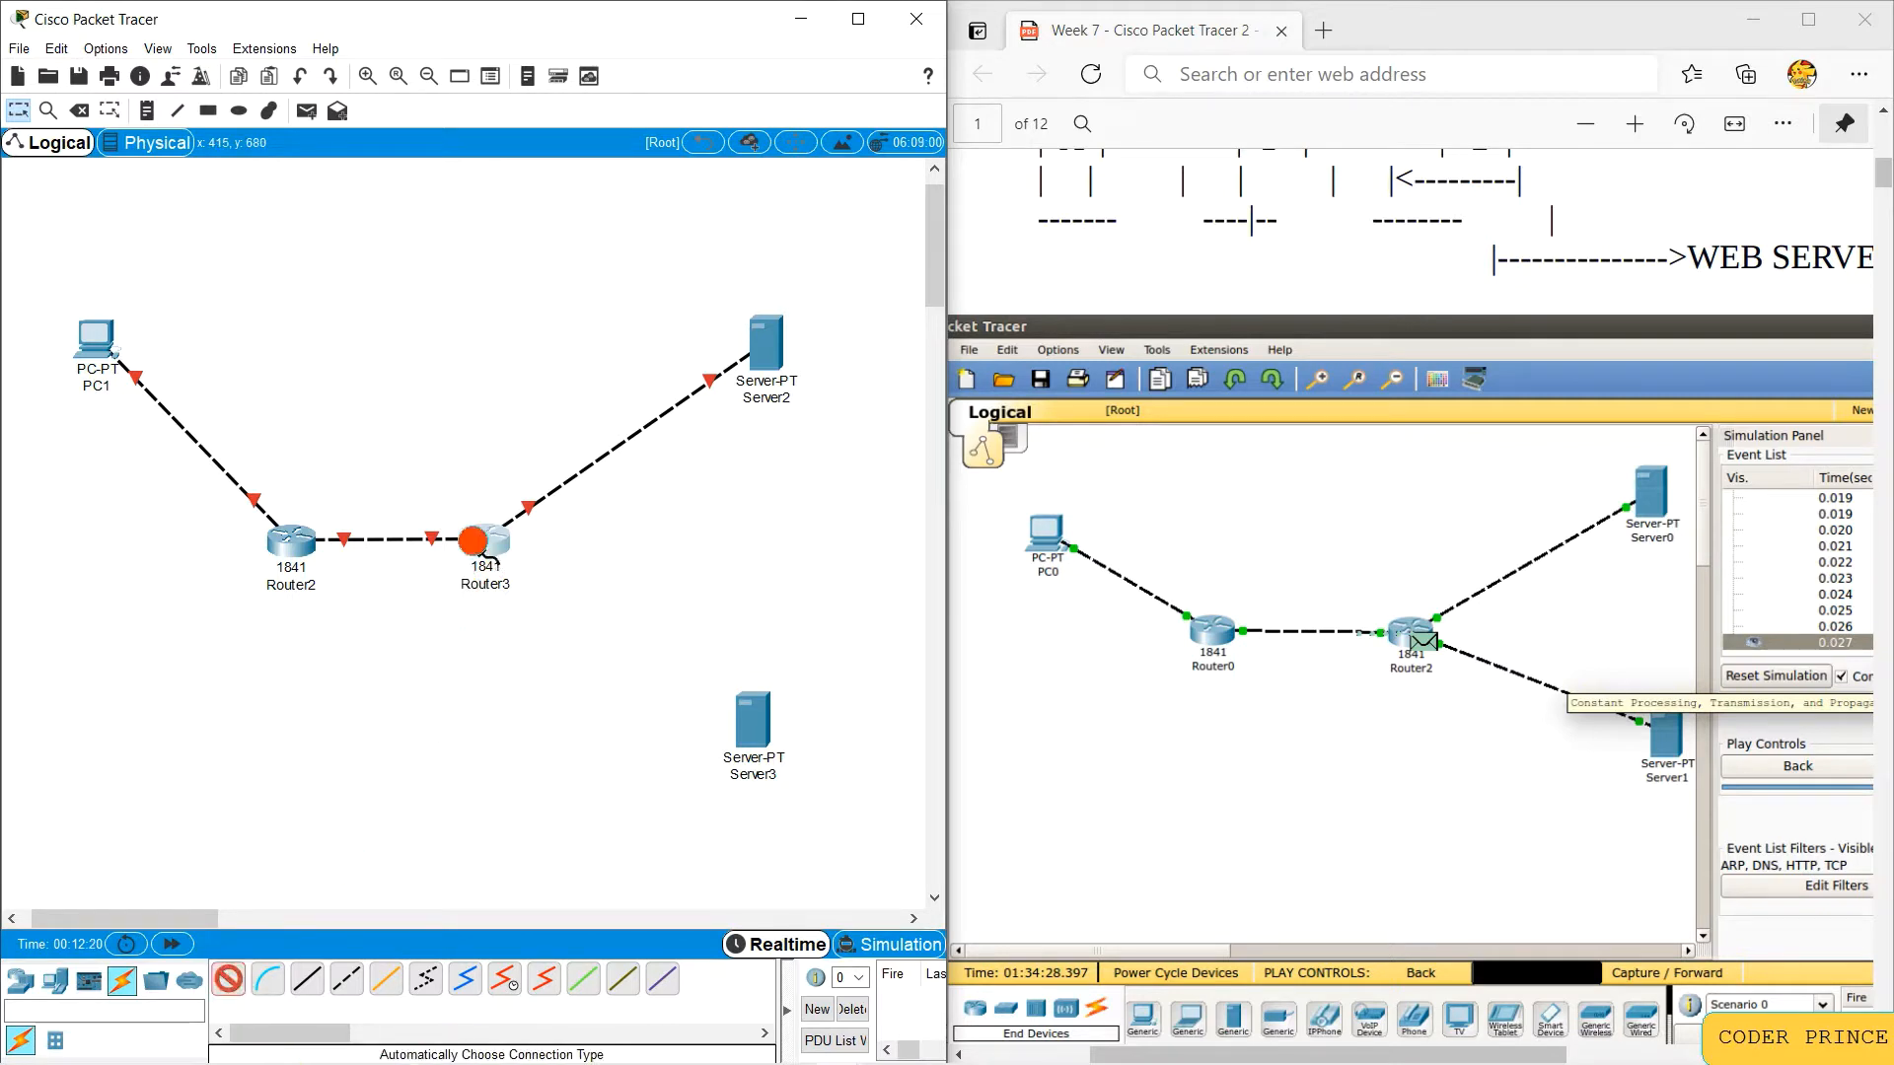
pyautogui.click(474, 541)
pyautogui.click(752, 725)
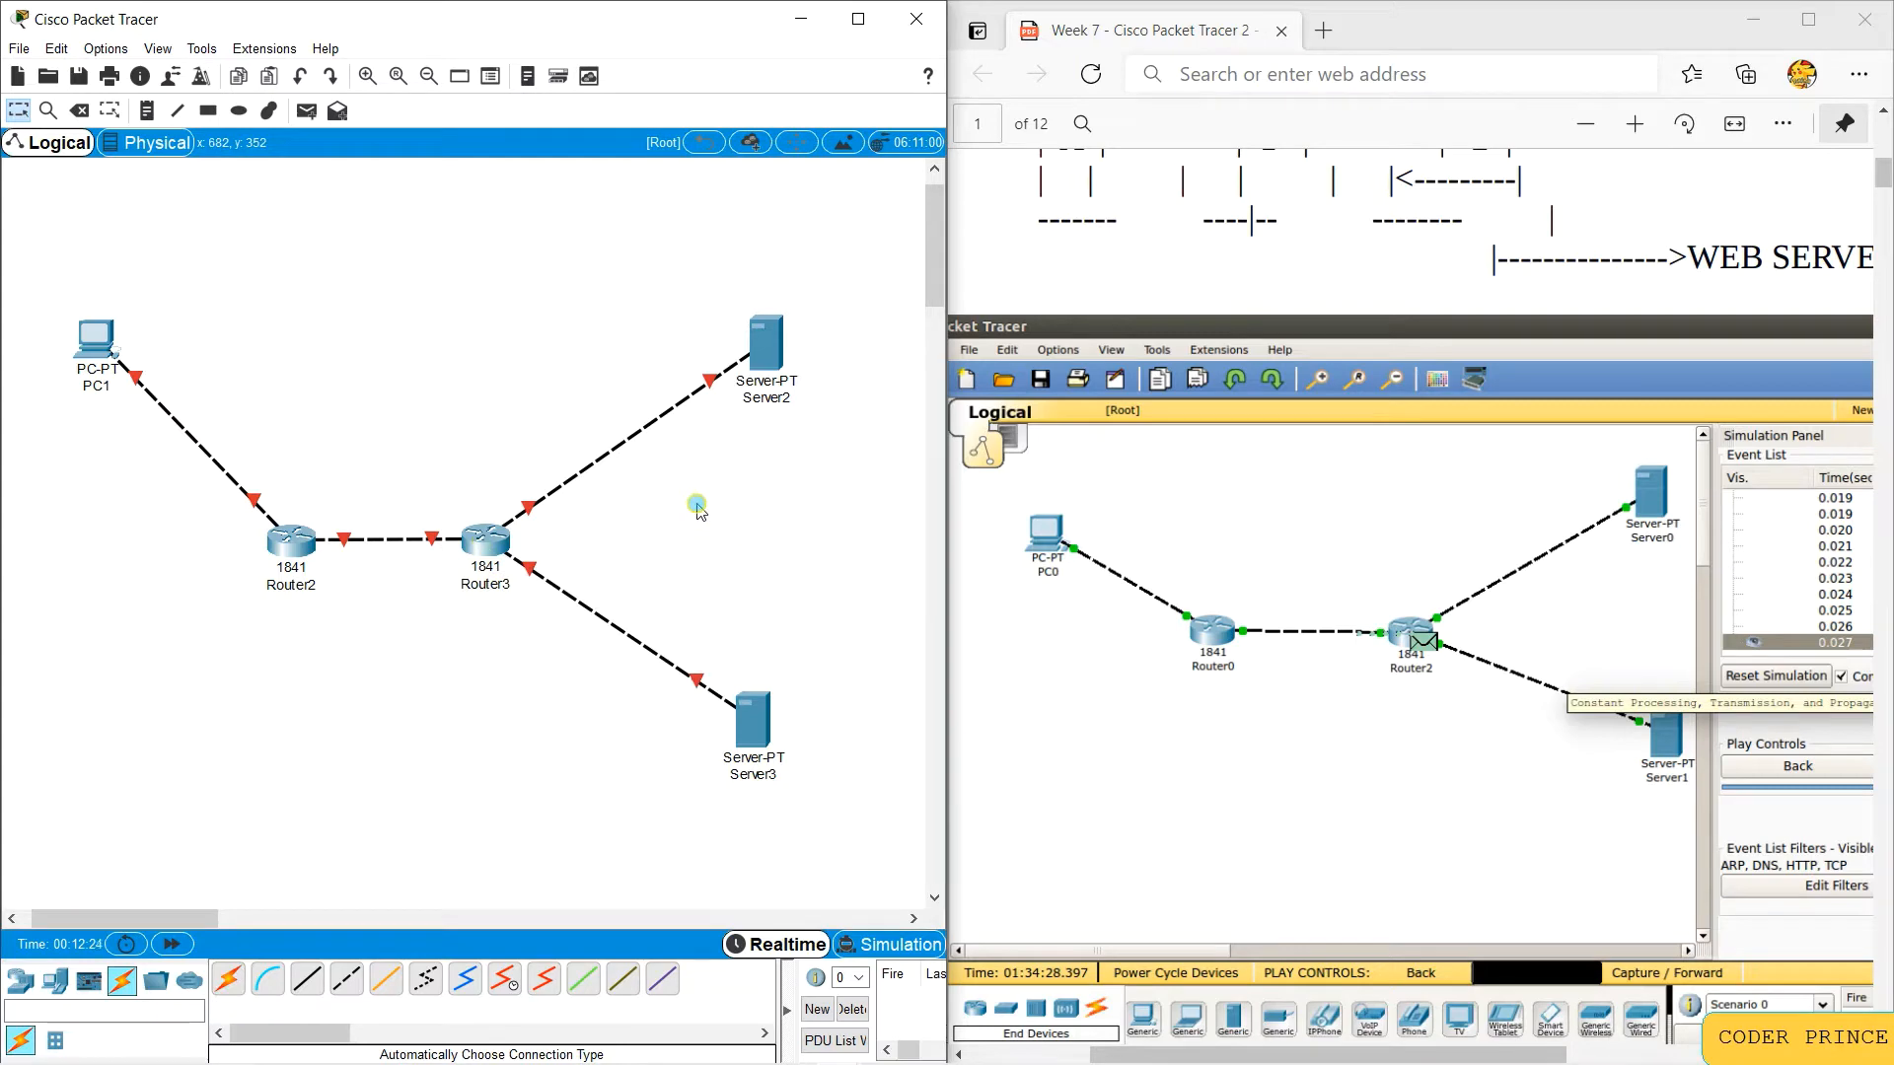
# Step: Bring up the CONFIGURATIONS section of the lab PDF and place the note "Host A" above PC1
pyautogui.scroll(-4, 1282, 539)
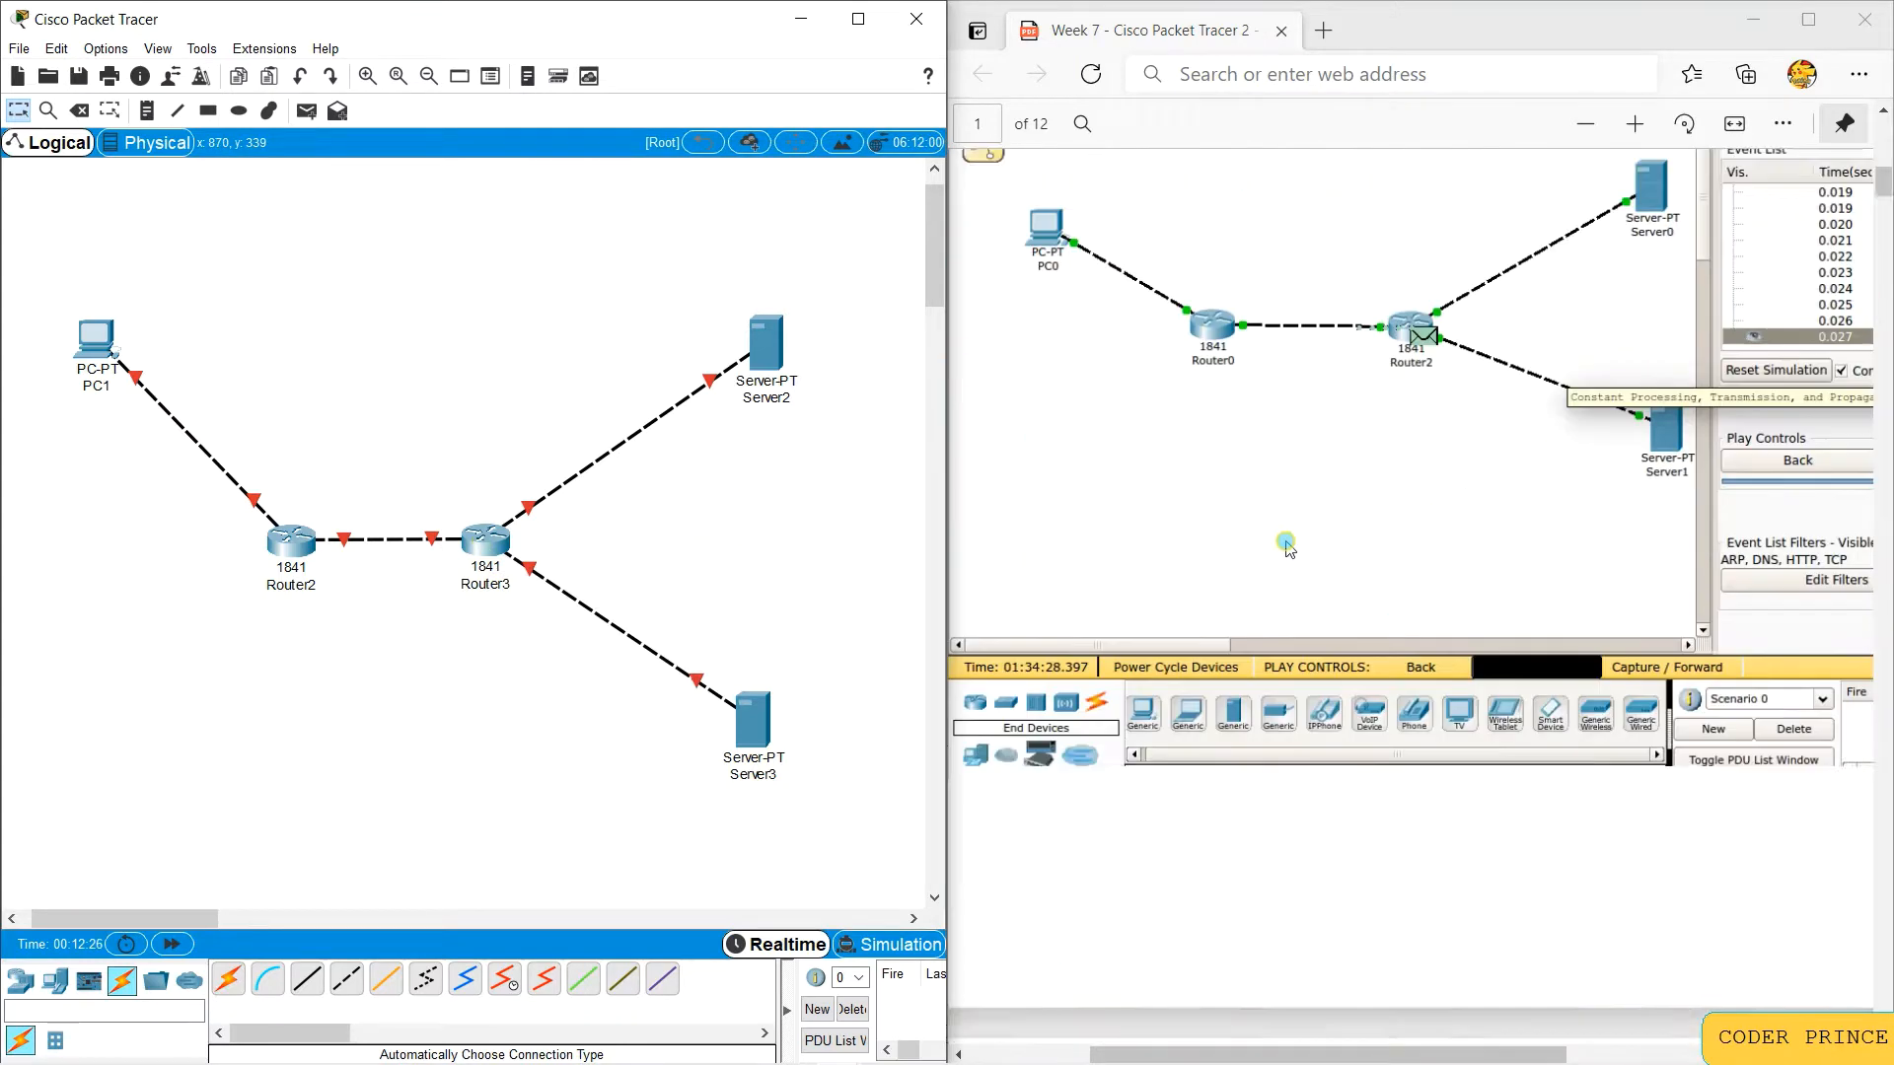
pyautogui.scroll(-8, 1286, 549)
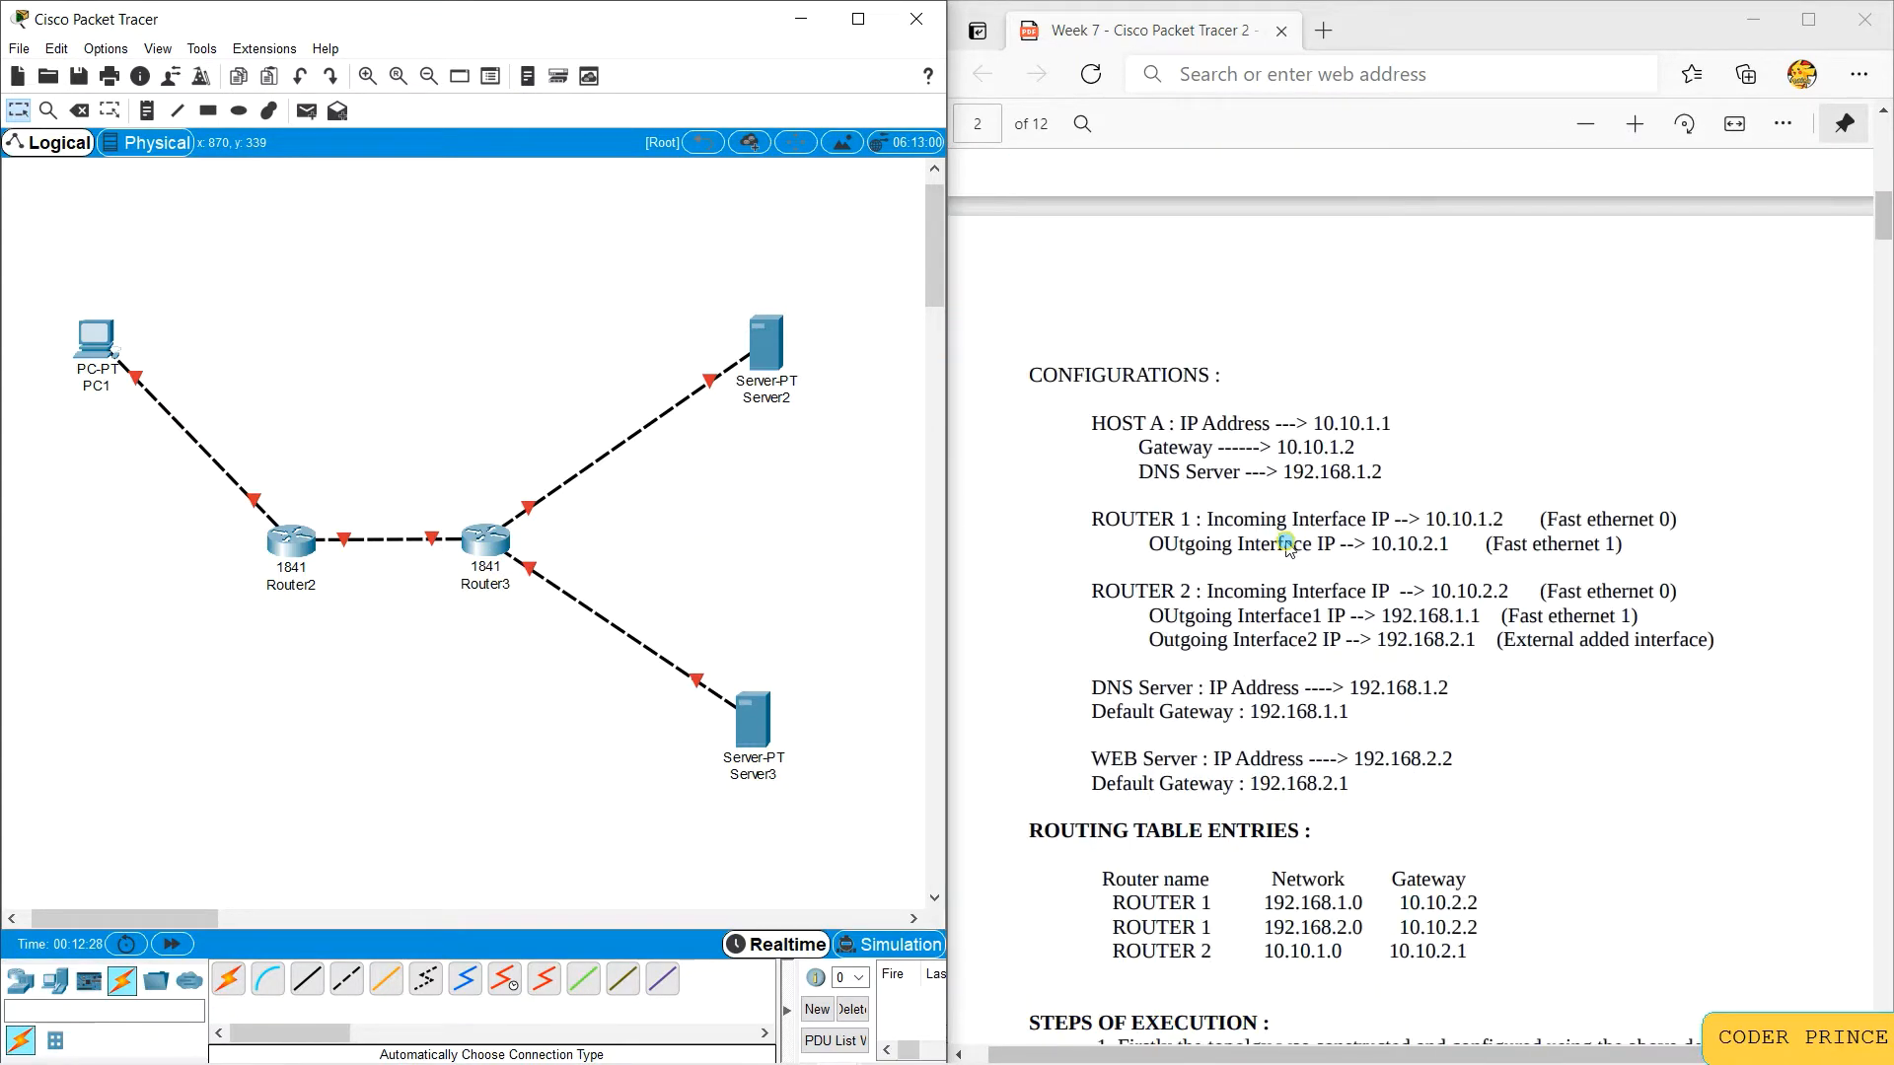
pyautogui.click(146, 110)
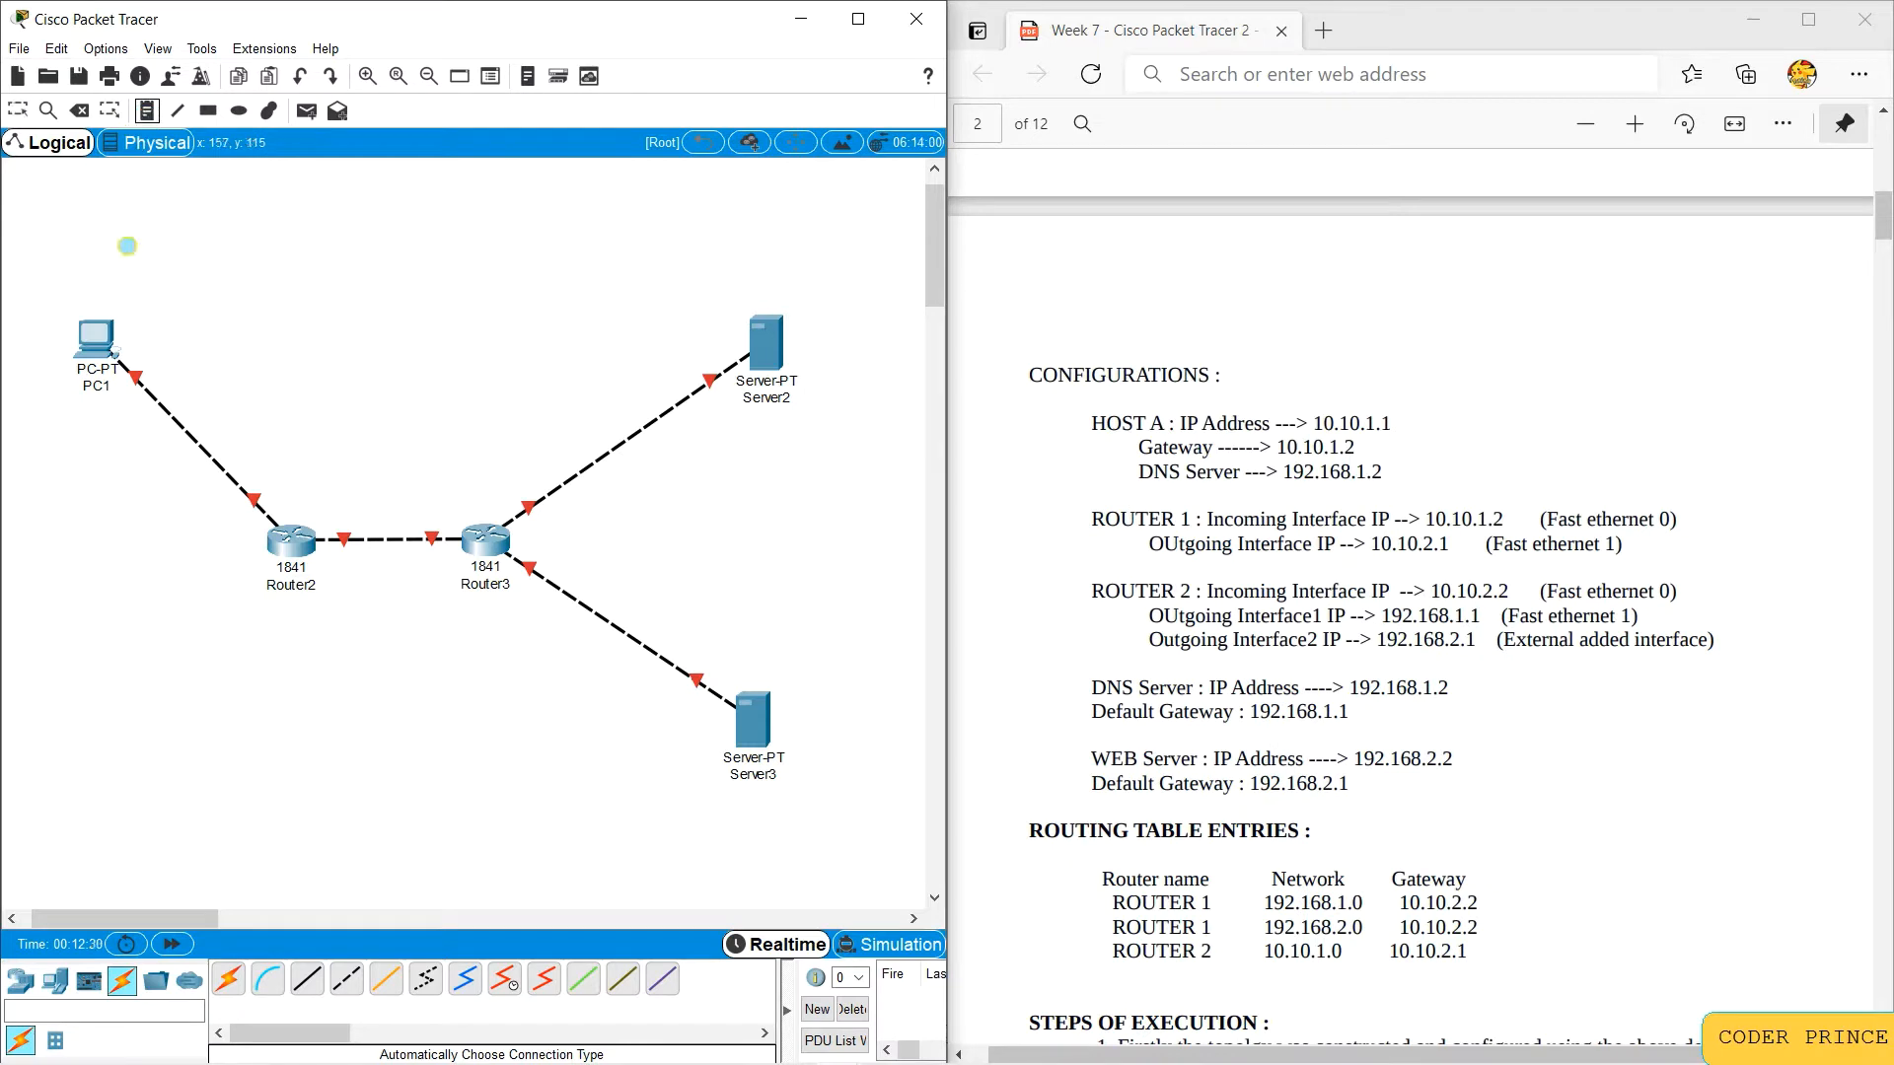
pyautogui.click(80, 294)
pyautogui.write('Ho')
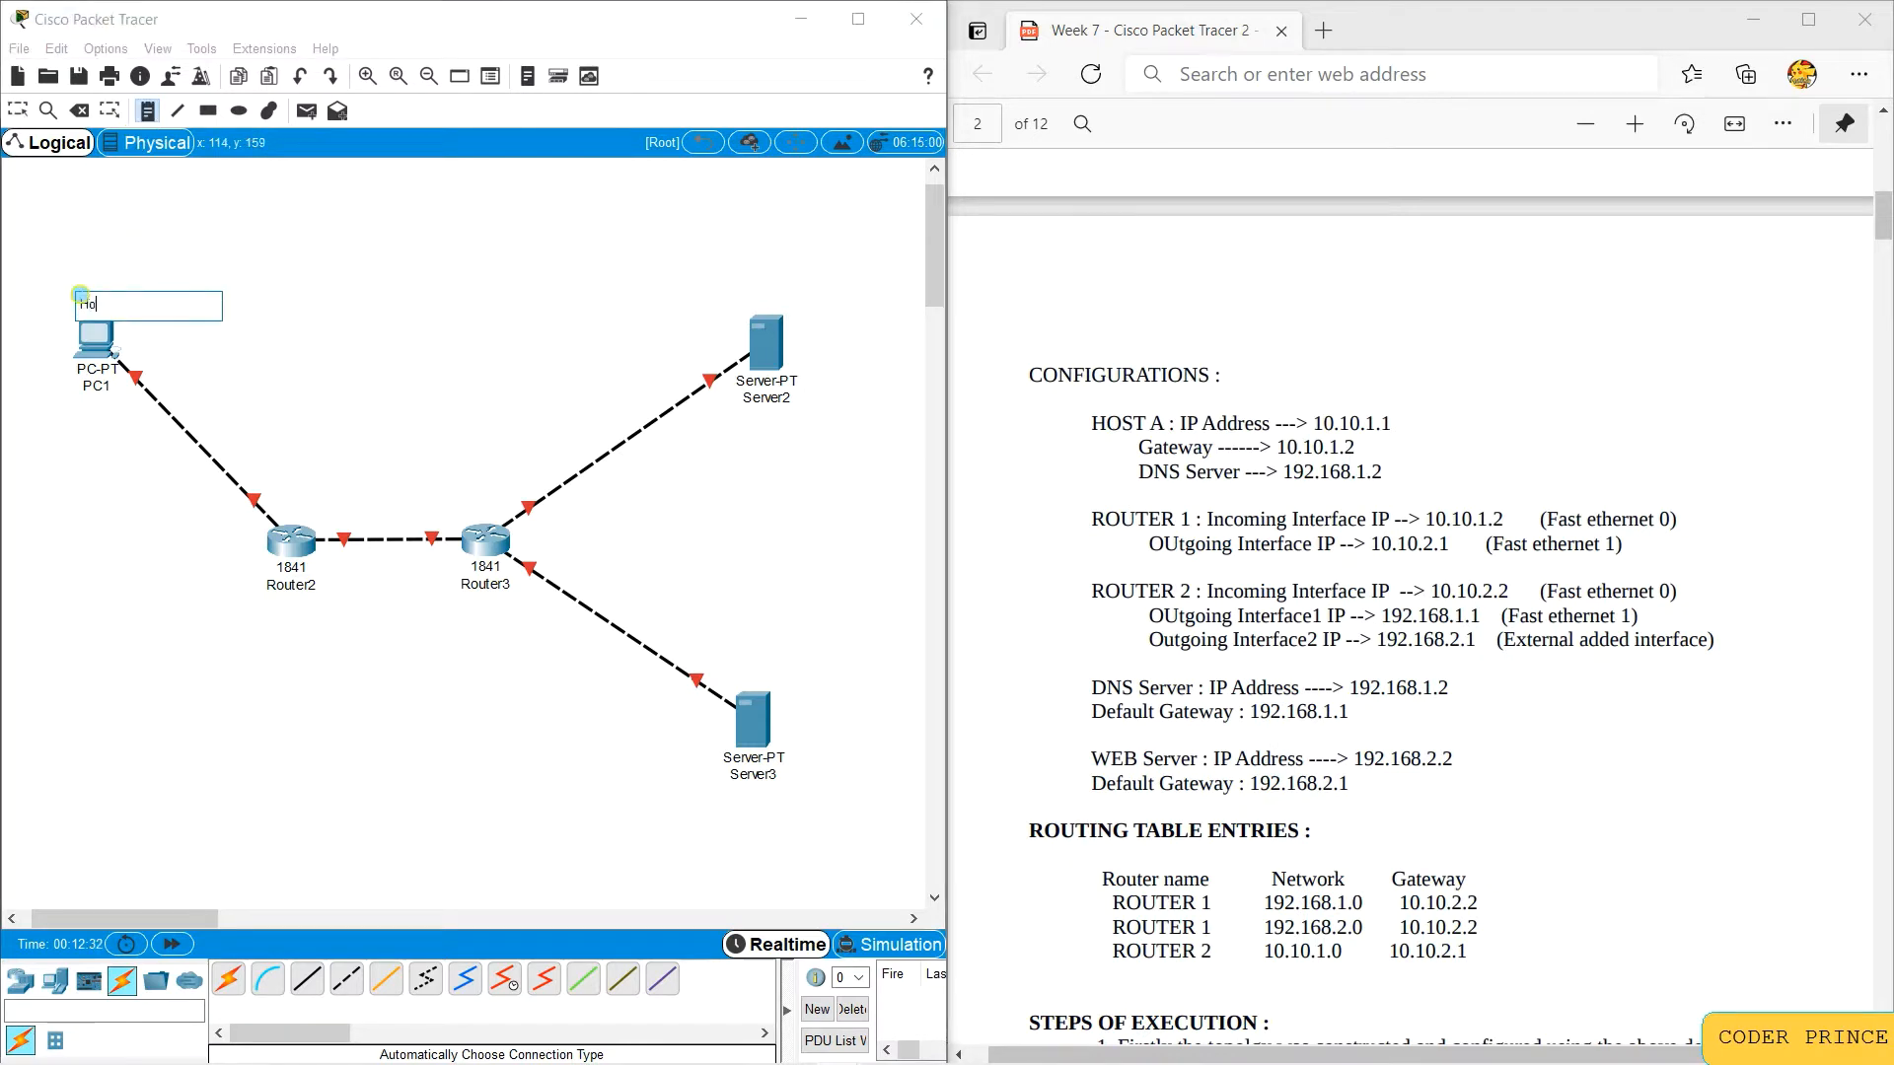
pyautogui.write('st A')
pyautogui.click(367, 76)
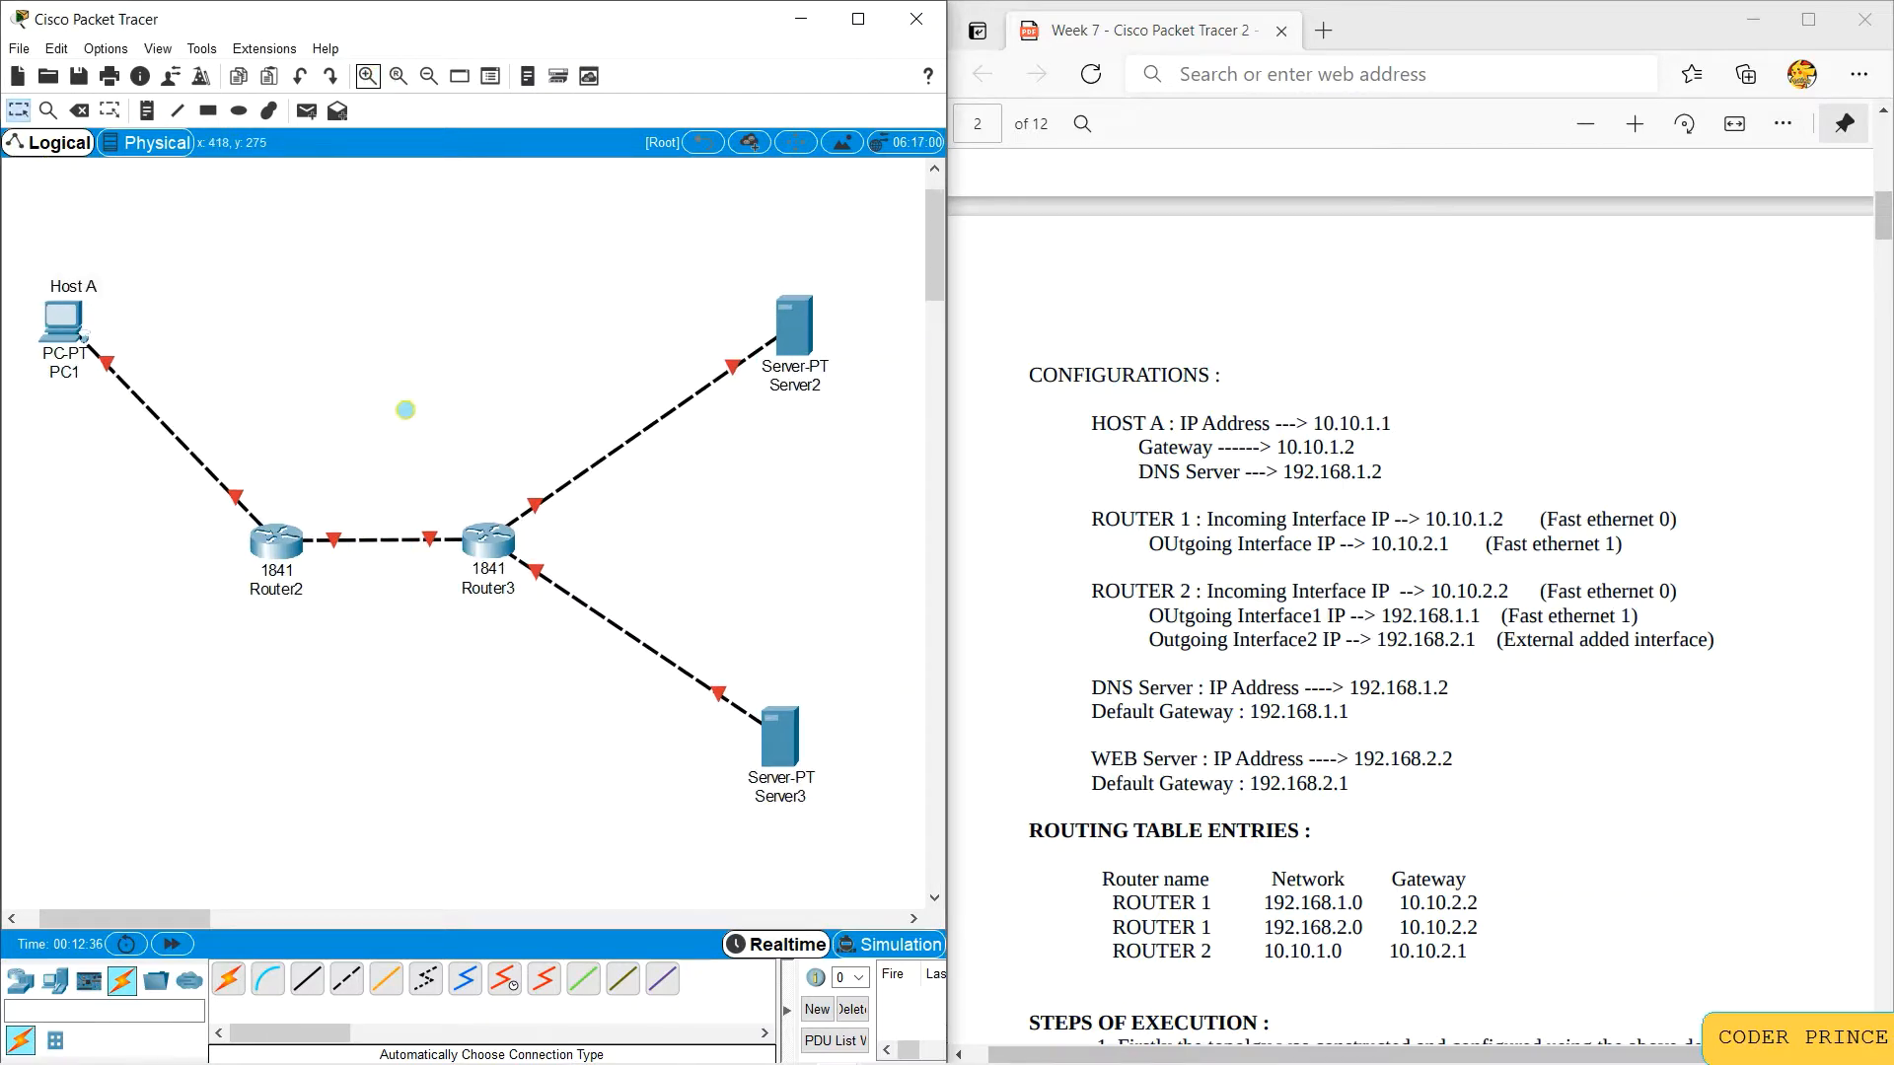
# Step: In PC1's IP configuration, set the static IPv4 address 10.10.1.1 with the subnet mask 255.0.0.0
pyautogui.click(65, 325)
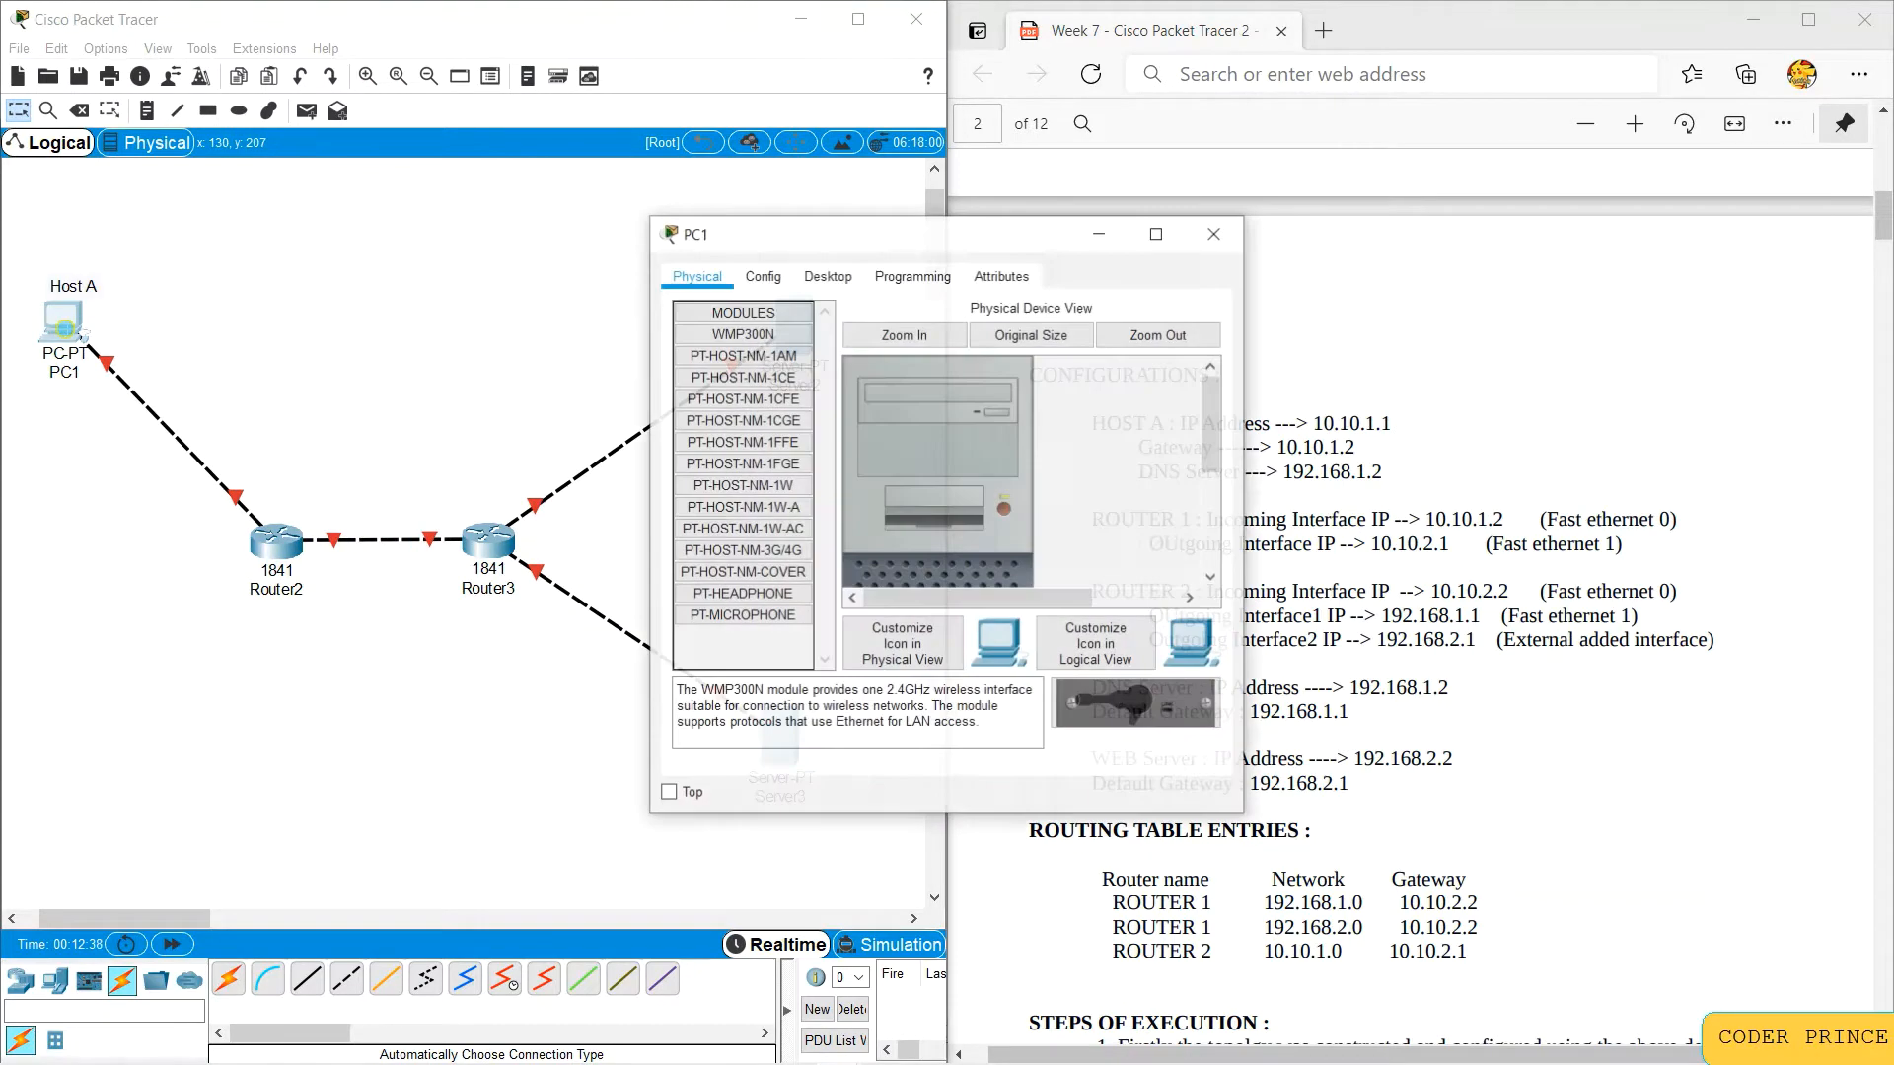
pyautogui.click(828, 279)
pyautogui.click(737, 370)
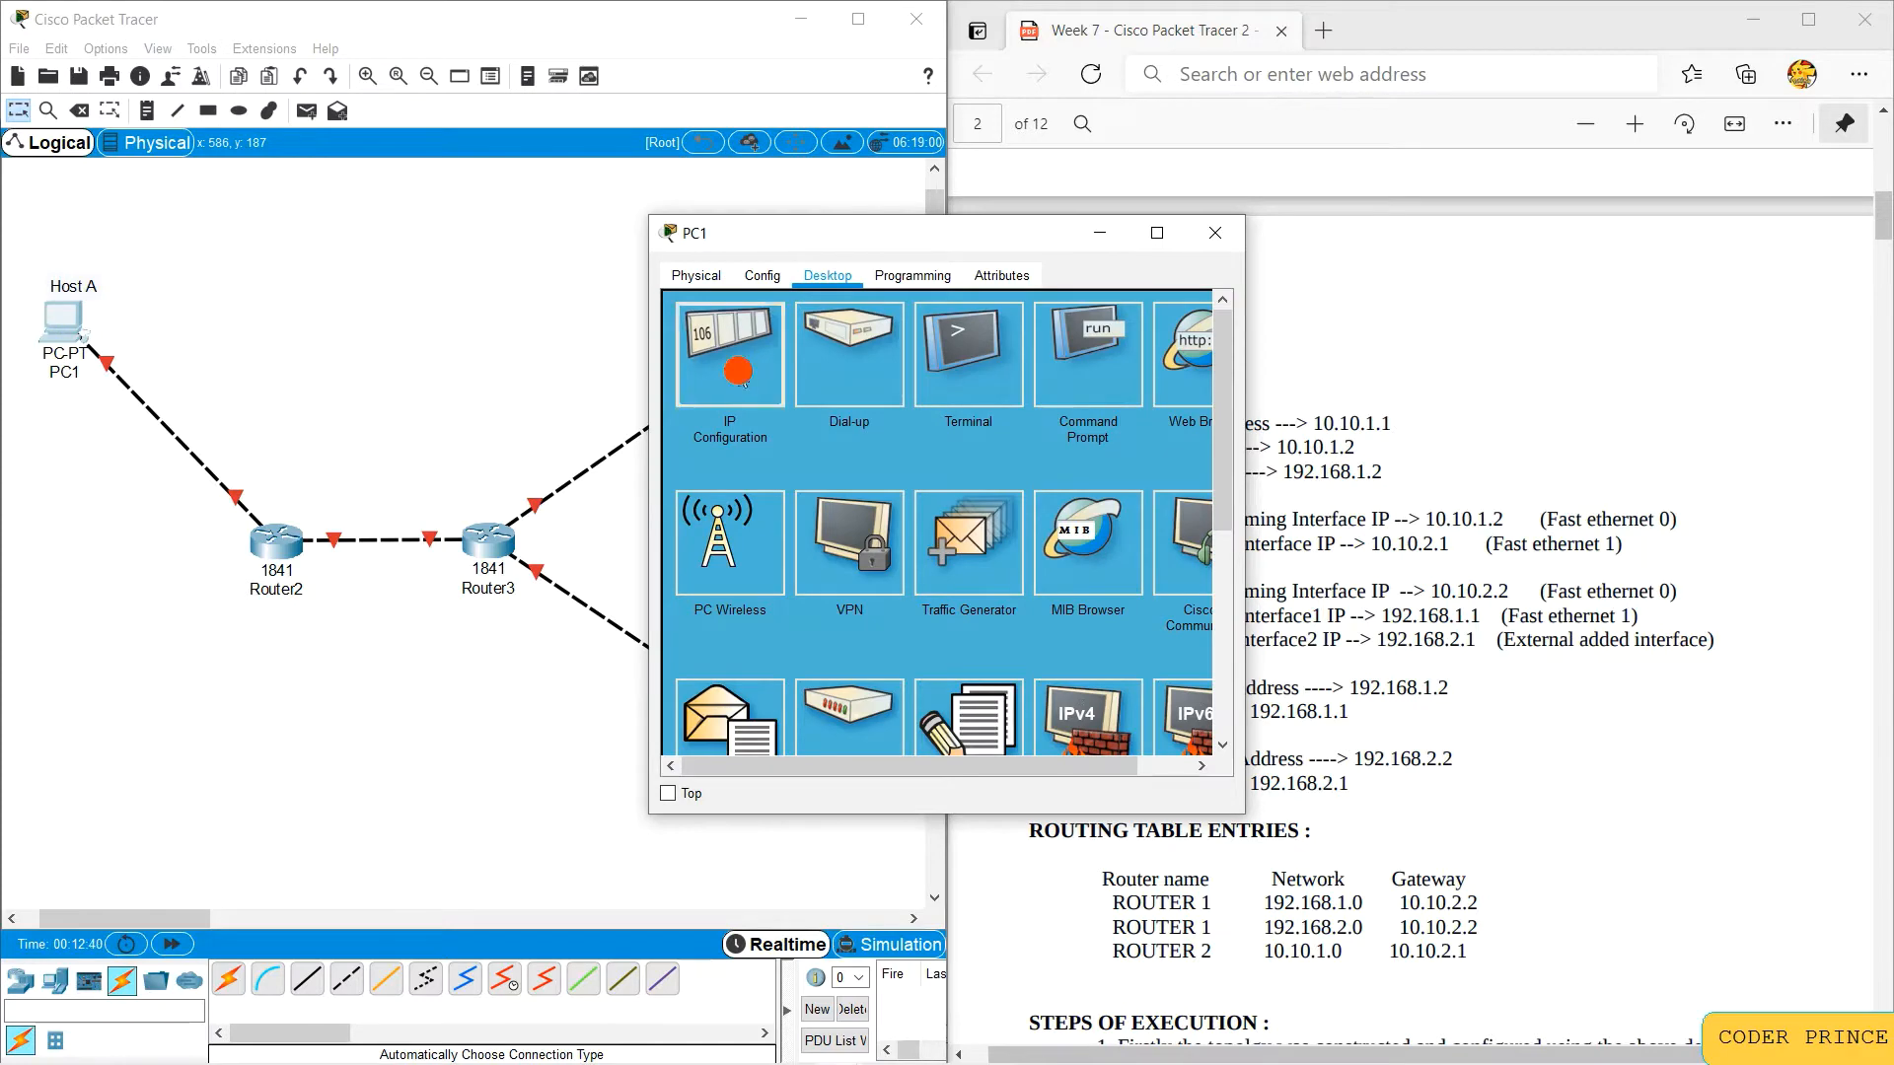
pyautogui.moveTo(685, 225); pyautogui.dragTo(329, 213)
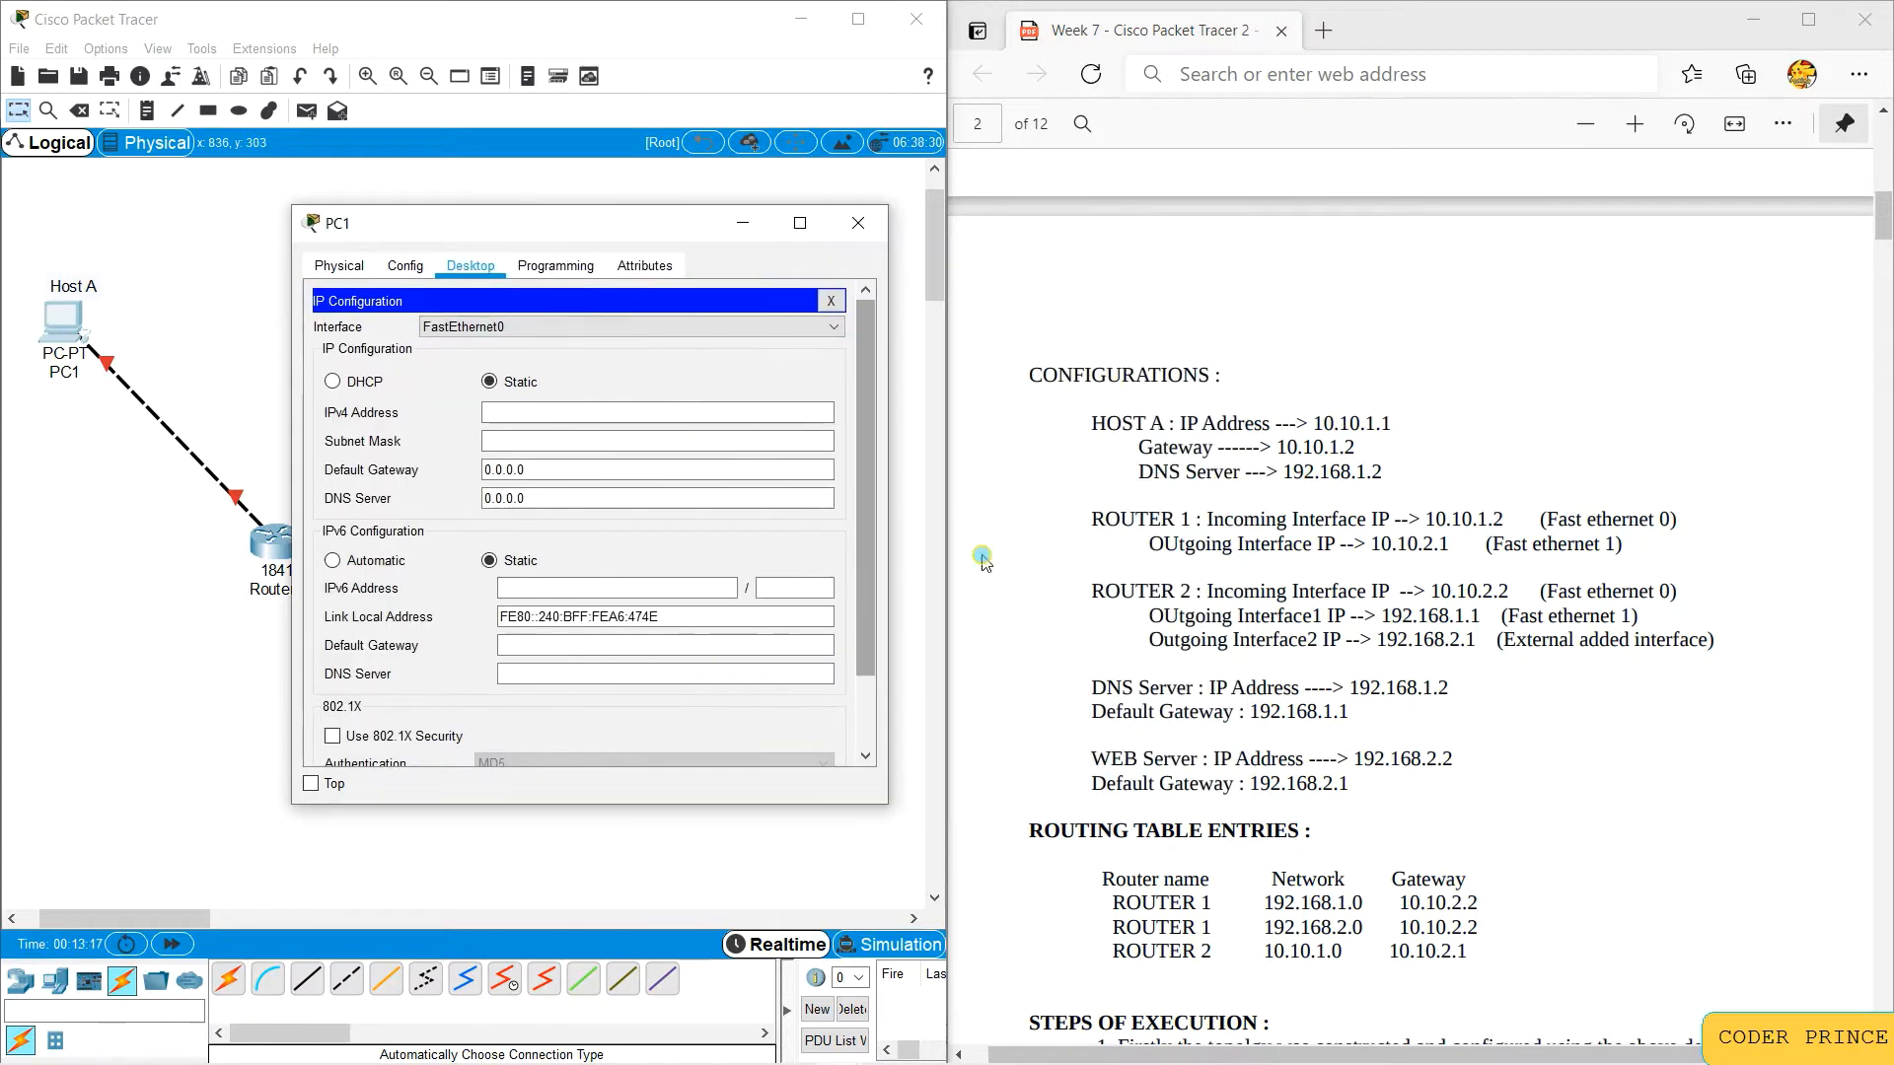
pyautogui.click(502, 417)
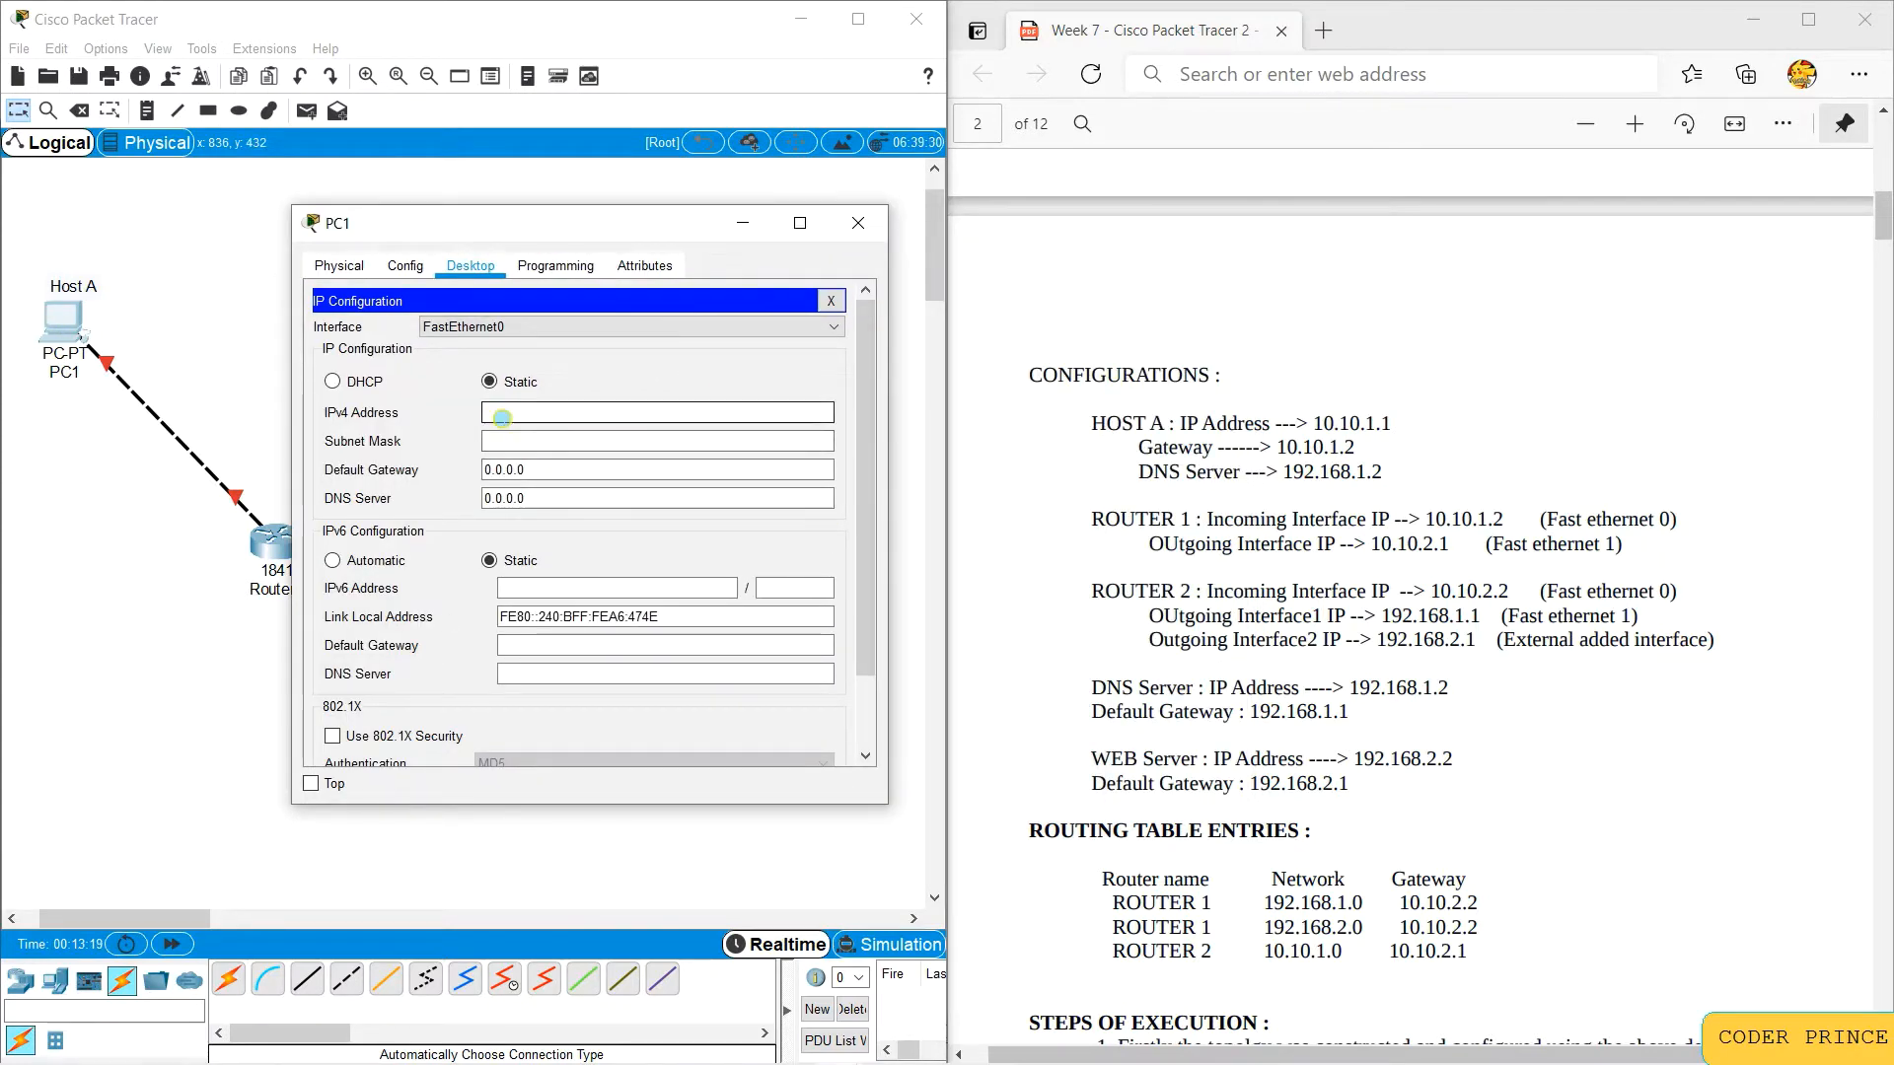
pyautogui.write('10.10.1.1')
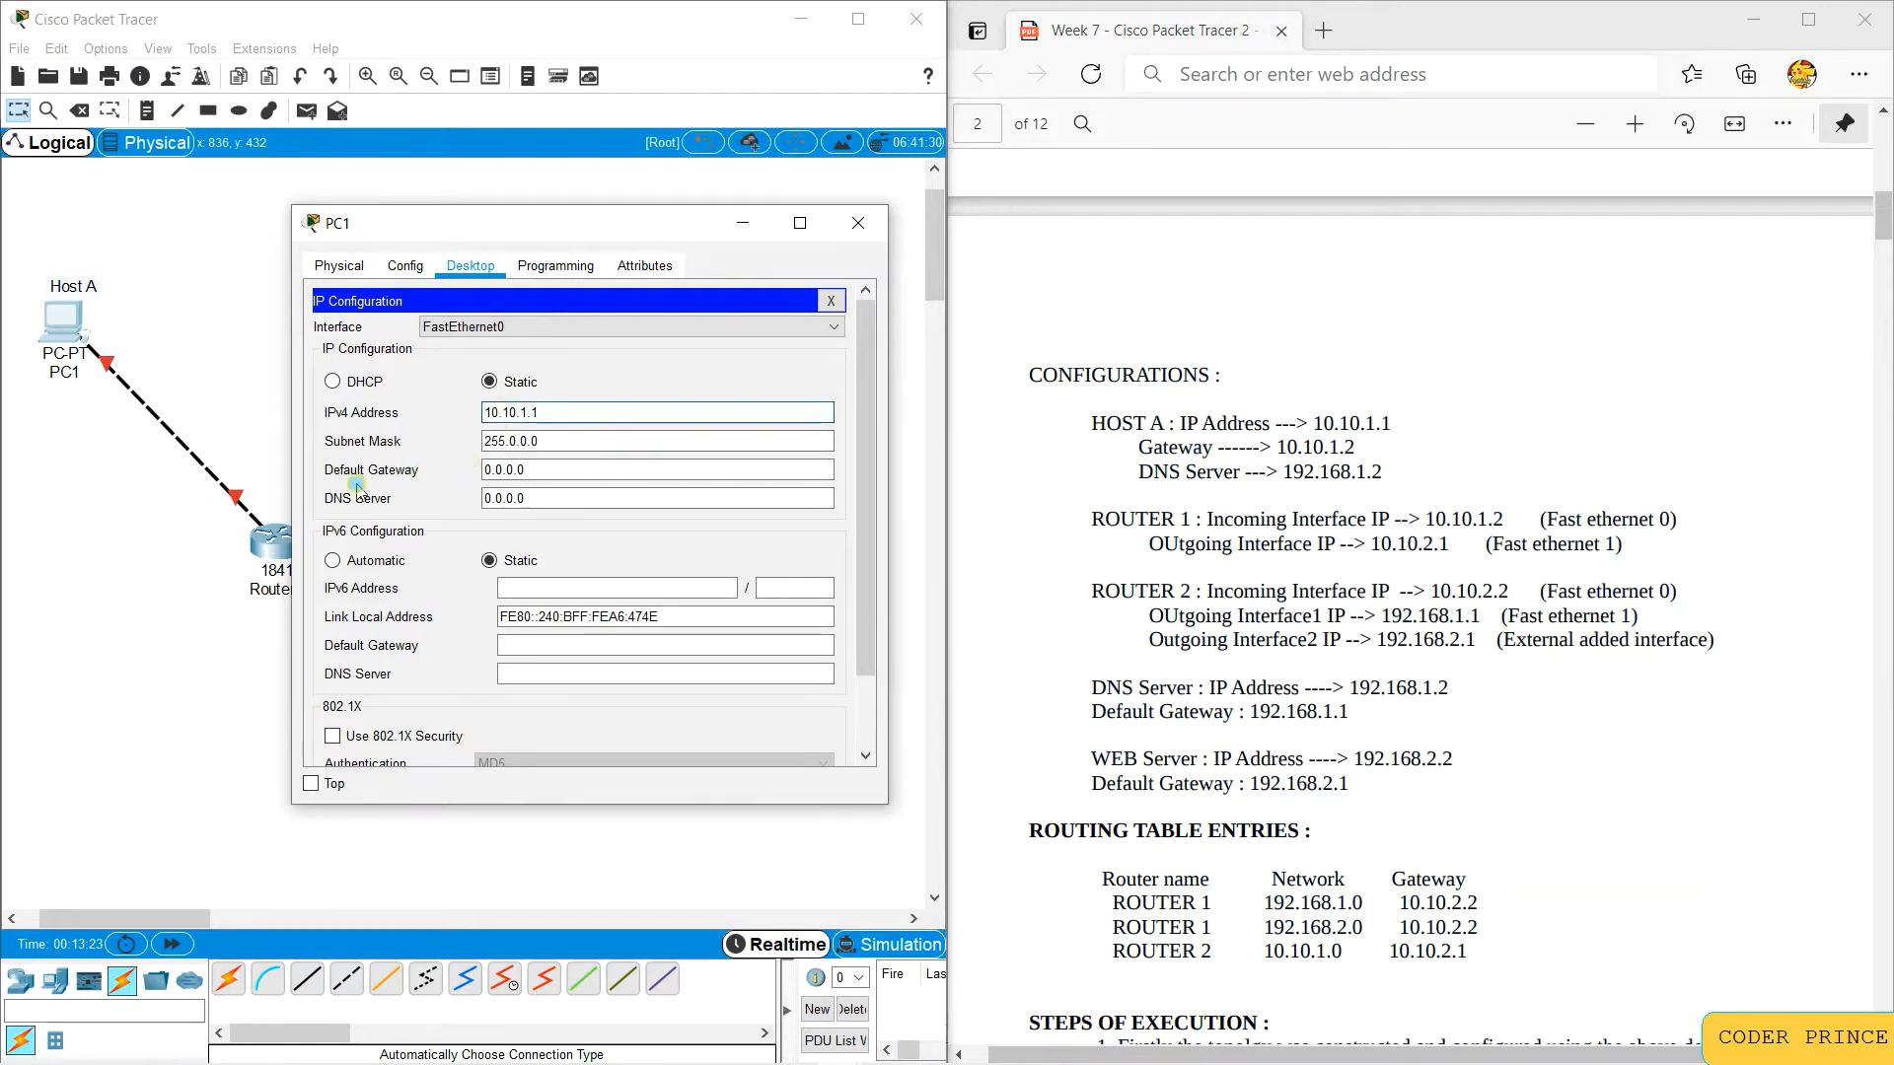
# Step: Set PC1's default gateway to 10.10.1.2 and its DNS server to 192.168.1.2, and close the device window
pyautogui.click(438, 467)
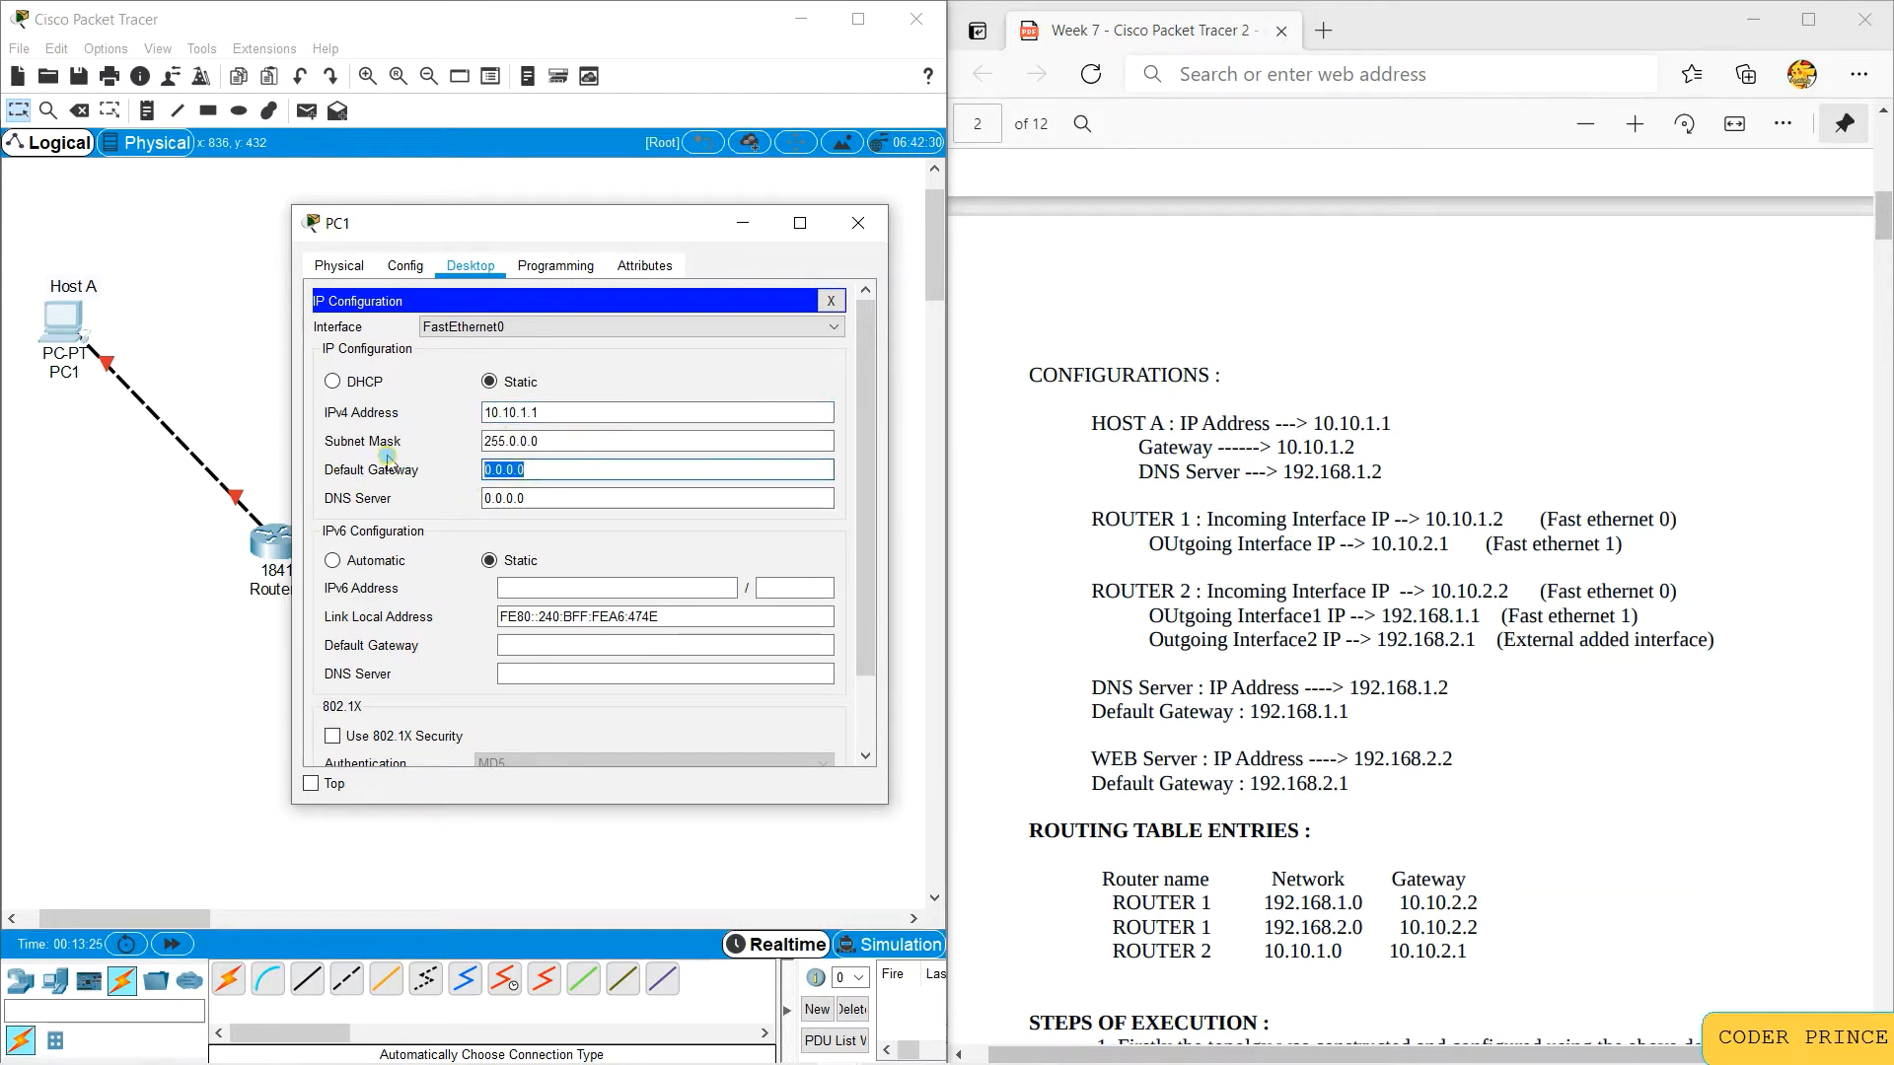
pyautogui.press('BackSpace')
pyautogui.press('BackSpace')
pyautogui.write('.2')
pyautogui.click(448, 499)
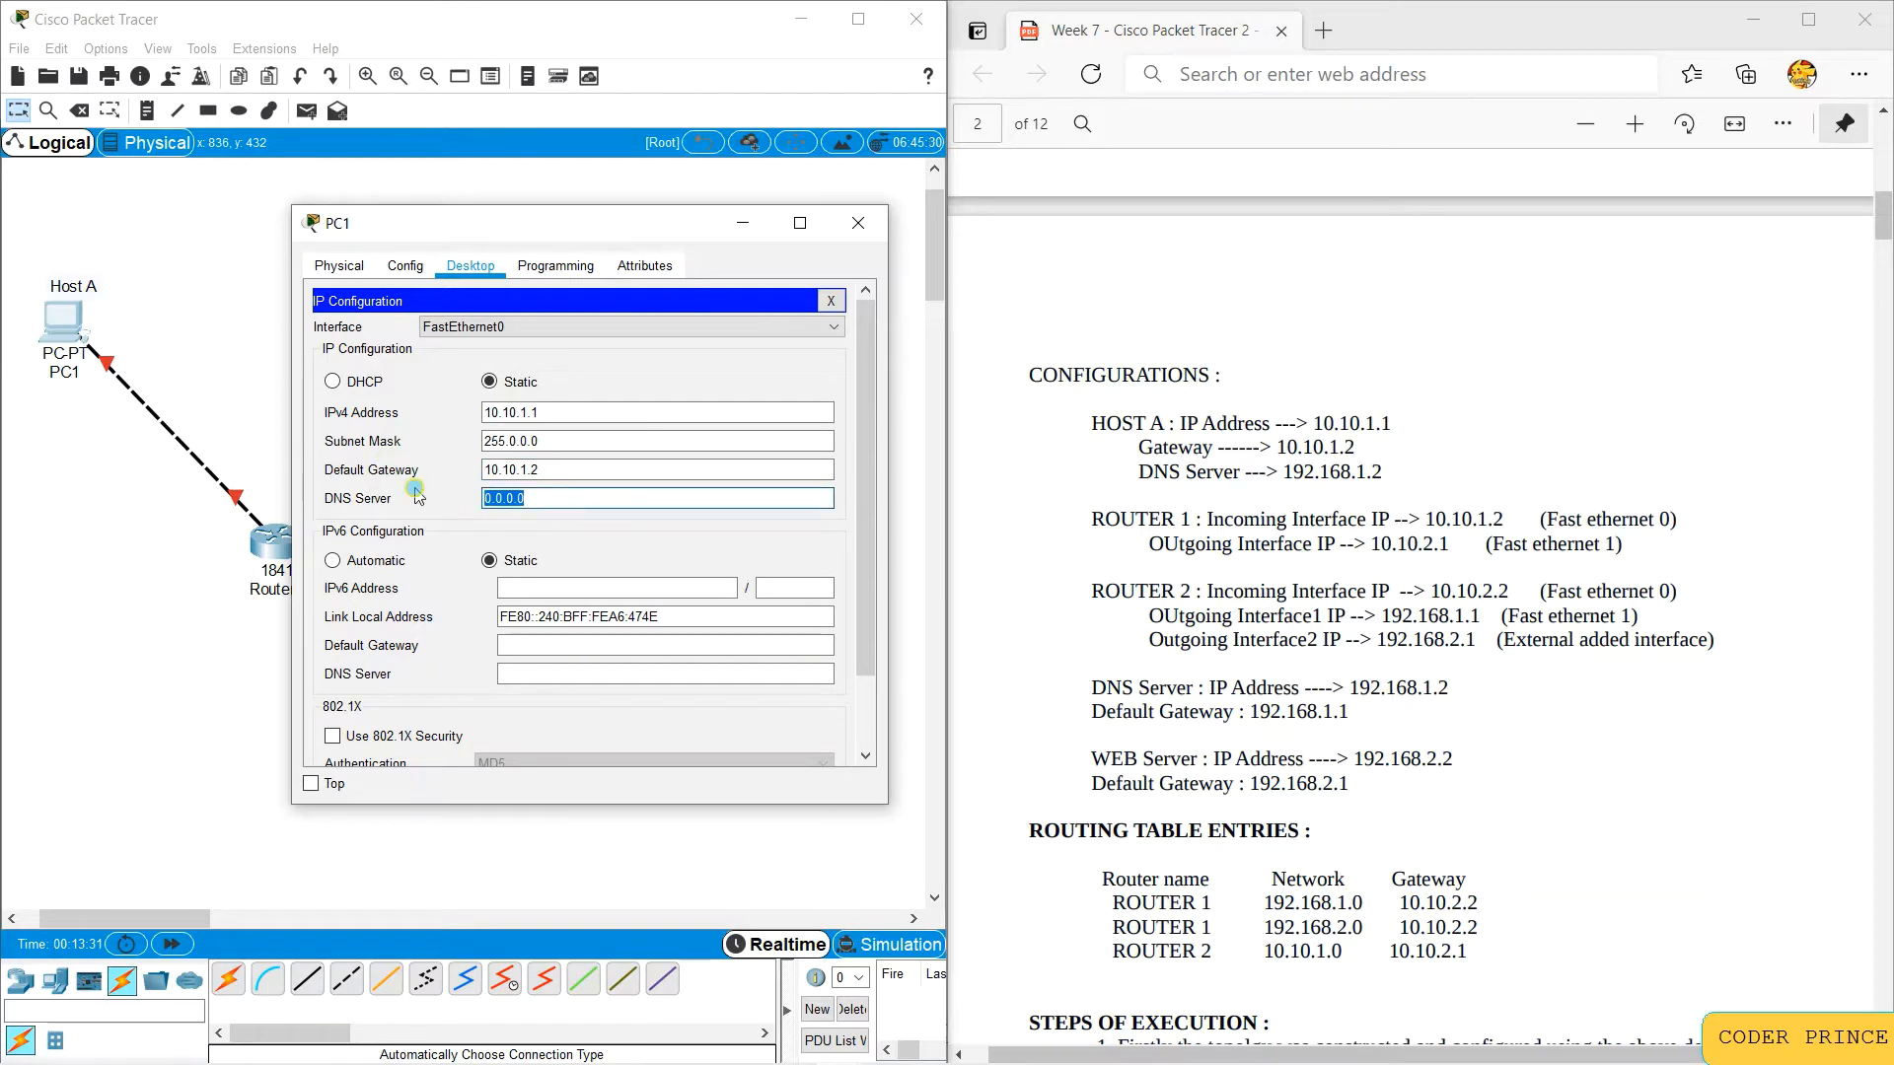
pyautogui.write('192.')
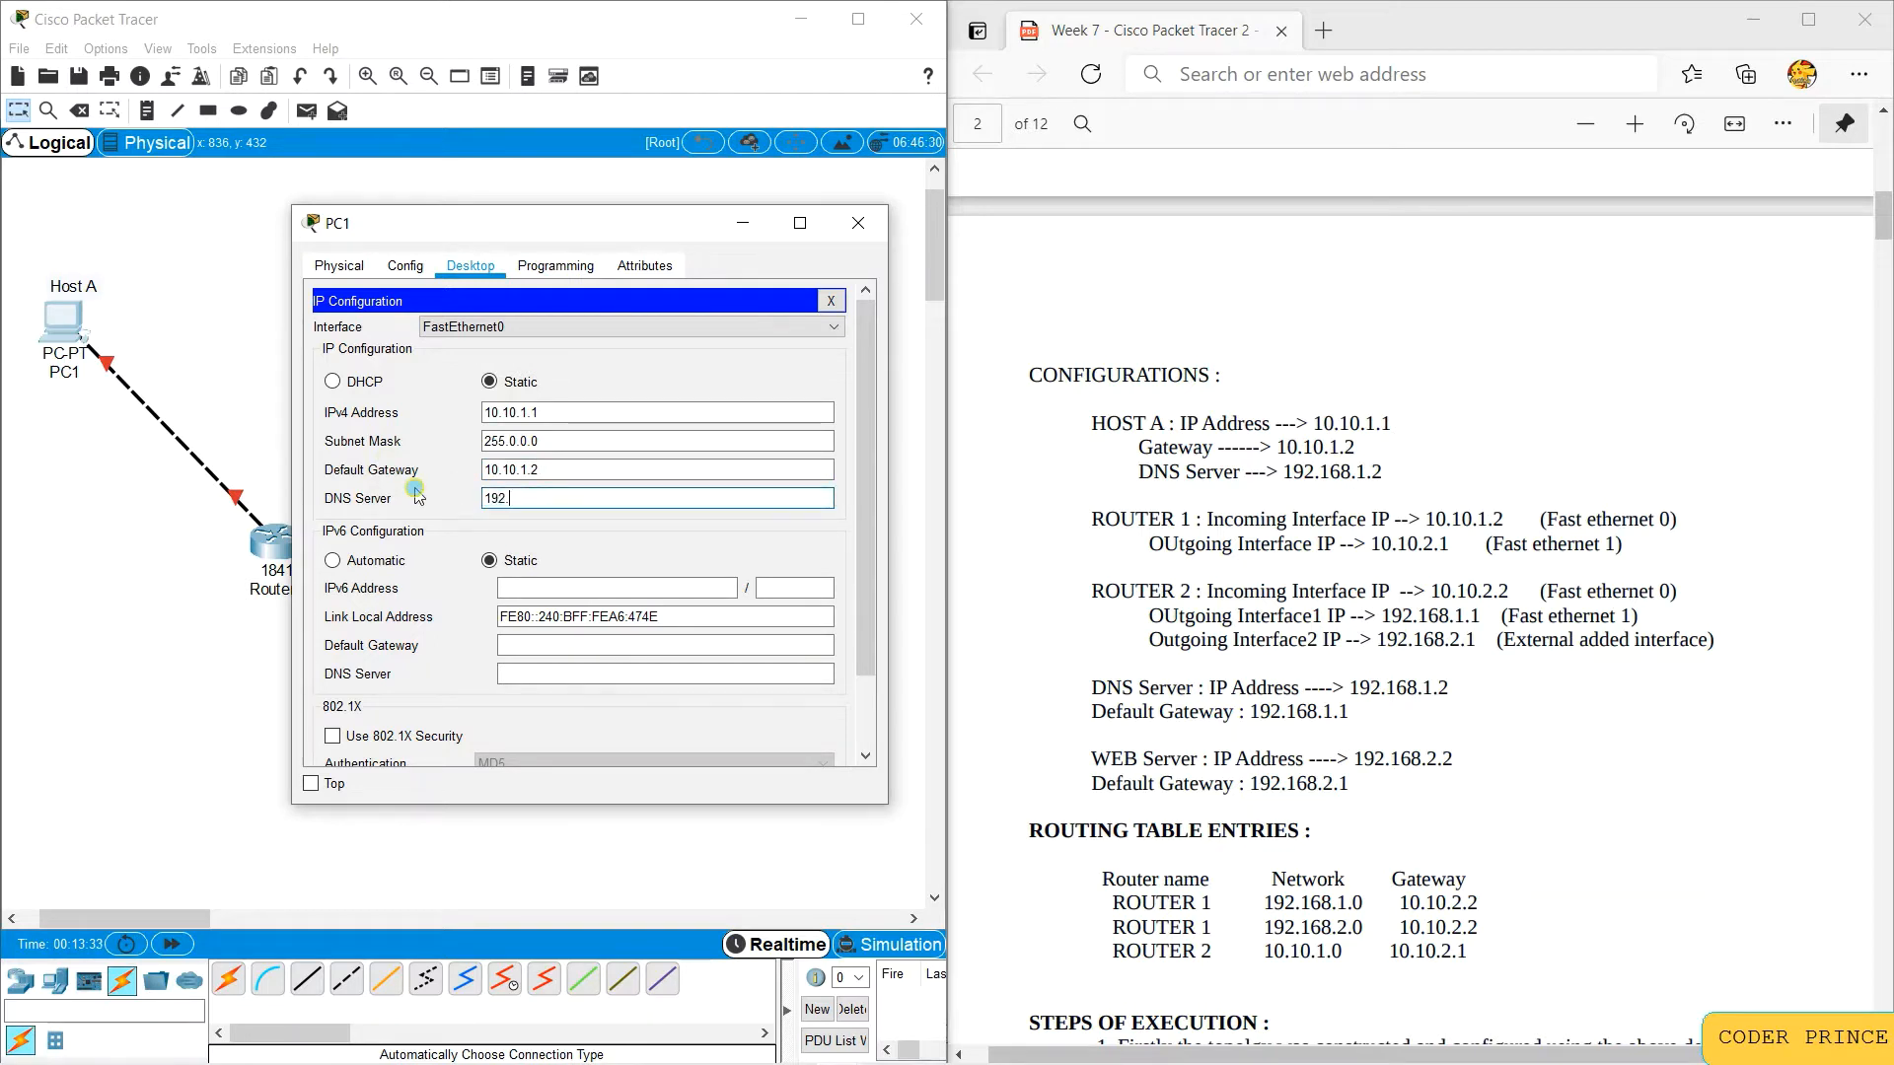
pyautogui.write('168.1.1')
pyautogui.press('BackSpace')
pyautogui.write('2')
pyautogui.click(773, 269)
pyautogui.click(857, 223)
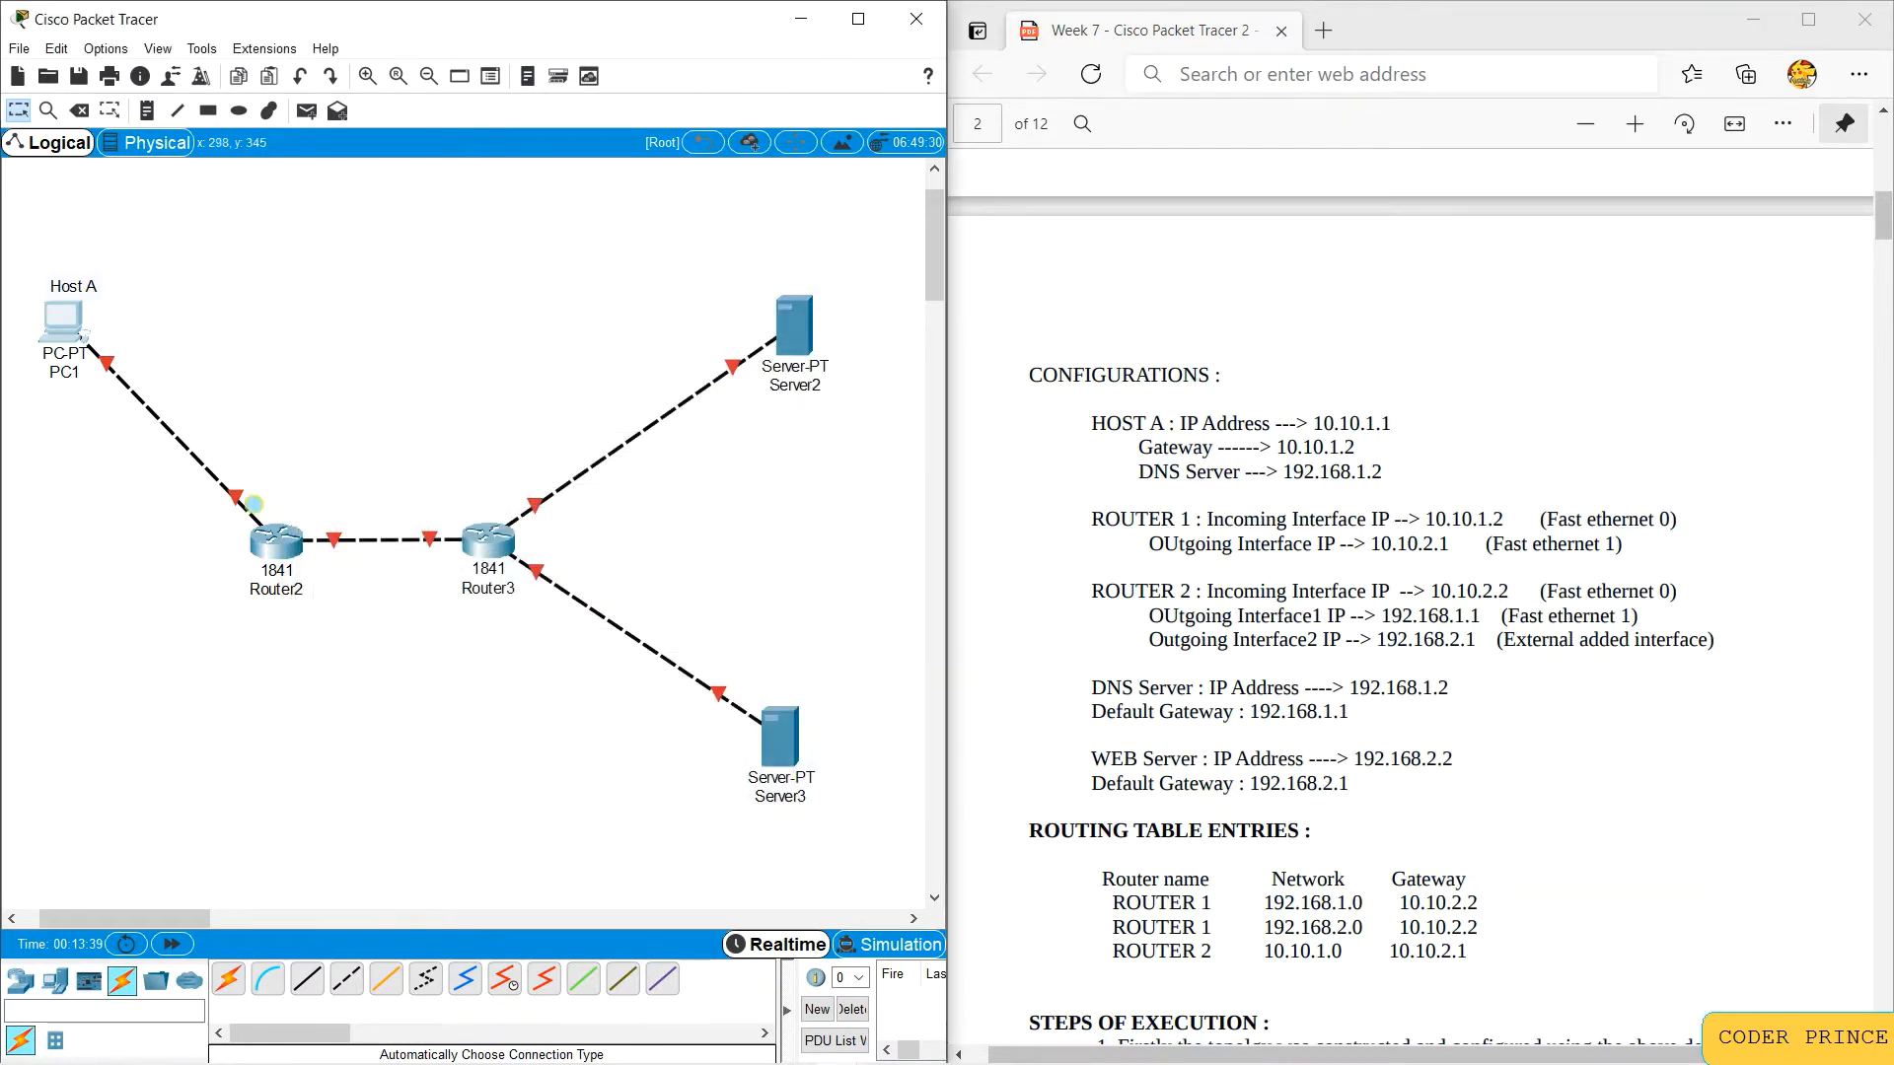
# Step: Turn on Router2's FastEthernet0/0 port and give it the IPv4 address 10.10.1.2 with the subnet mask 255.0.0.0
pyautogui.click(267, 559)
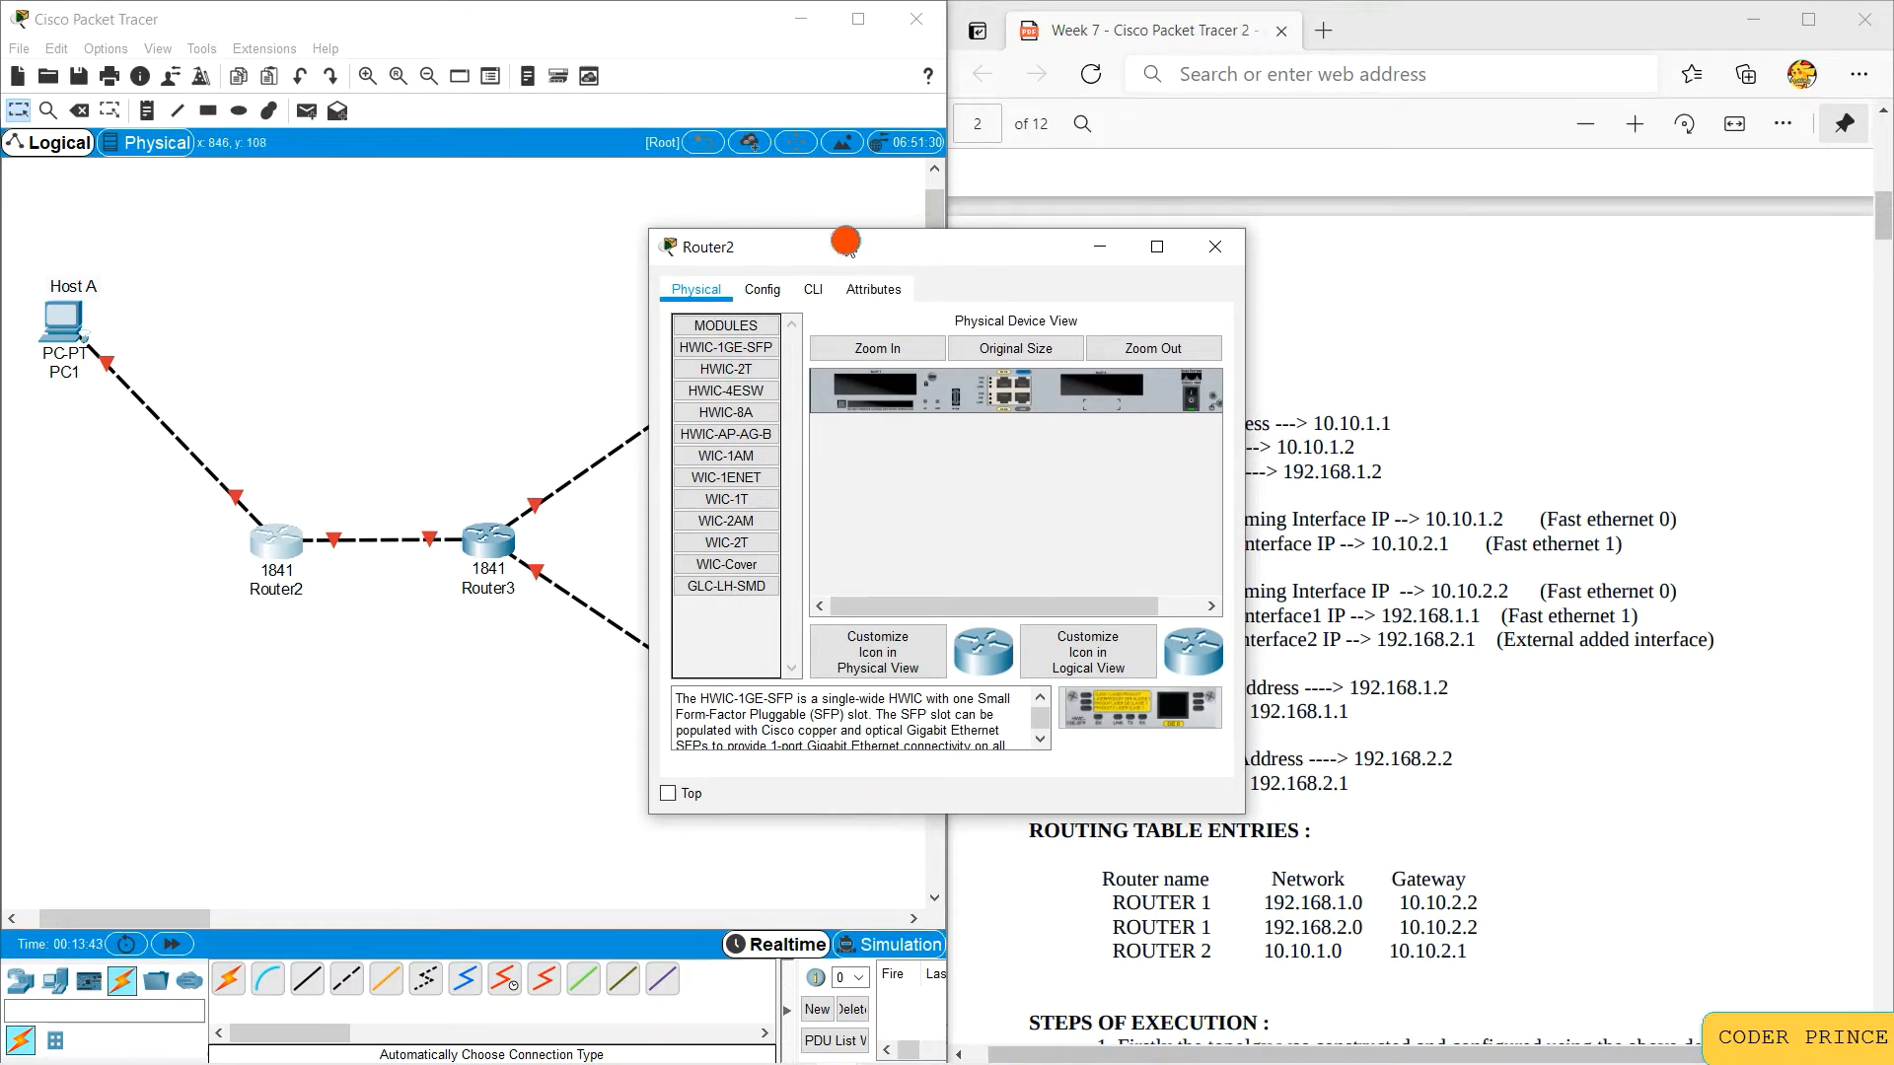
pyautogui.moveTo(845, 233); pyautogui.dragTo(511, 218)
pyautogui.click(449, 259)
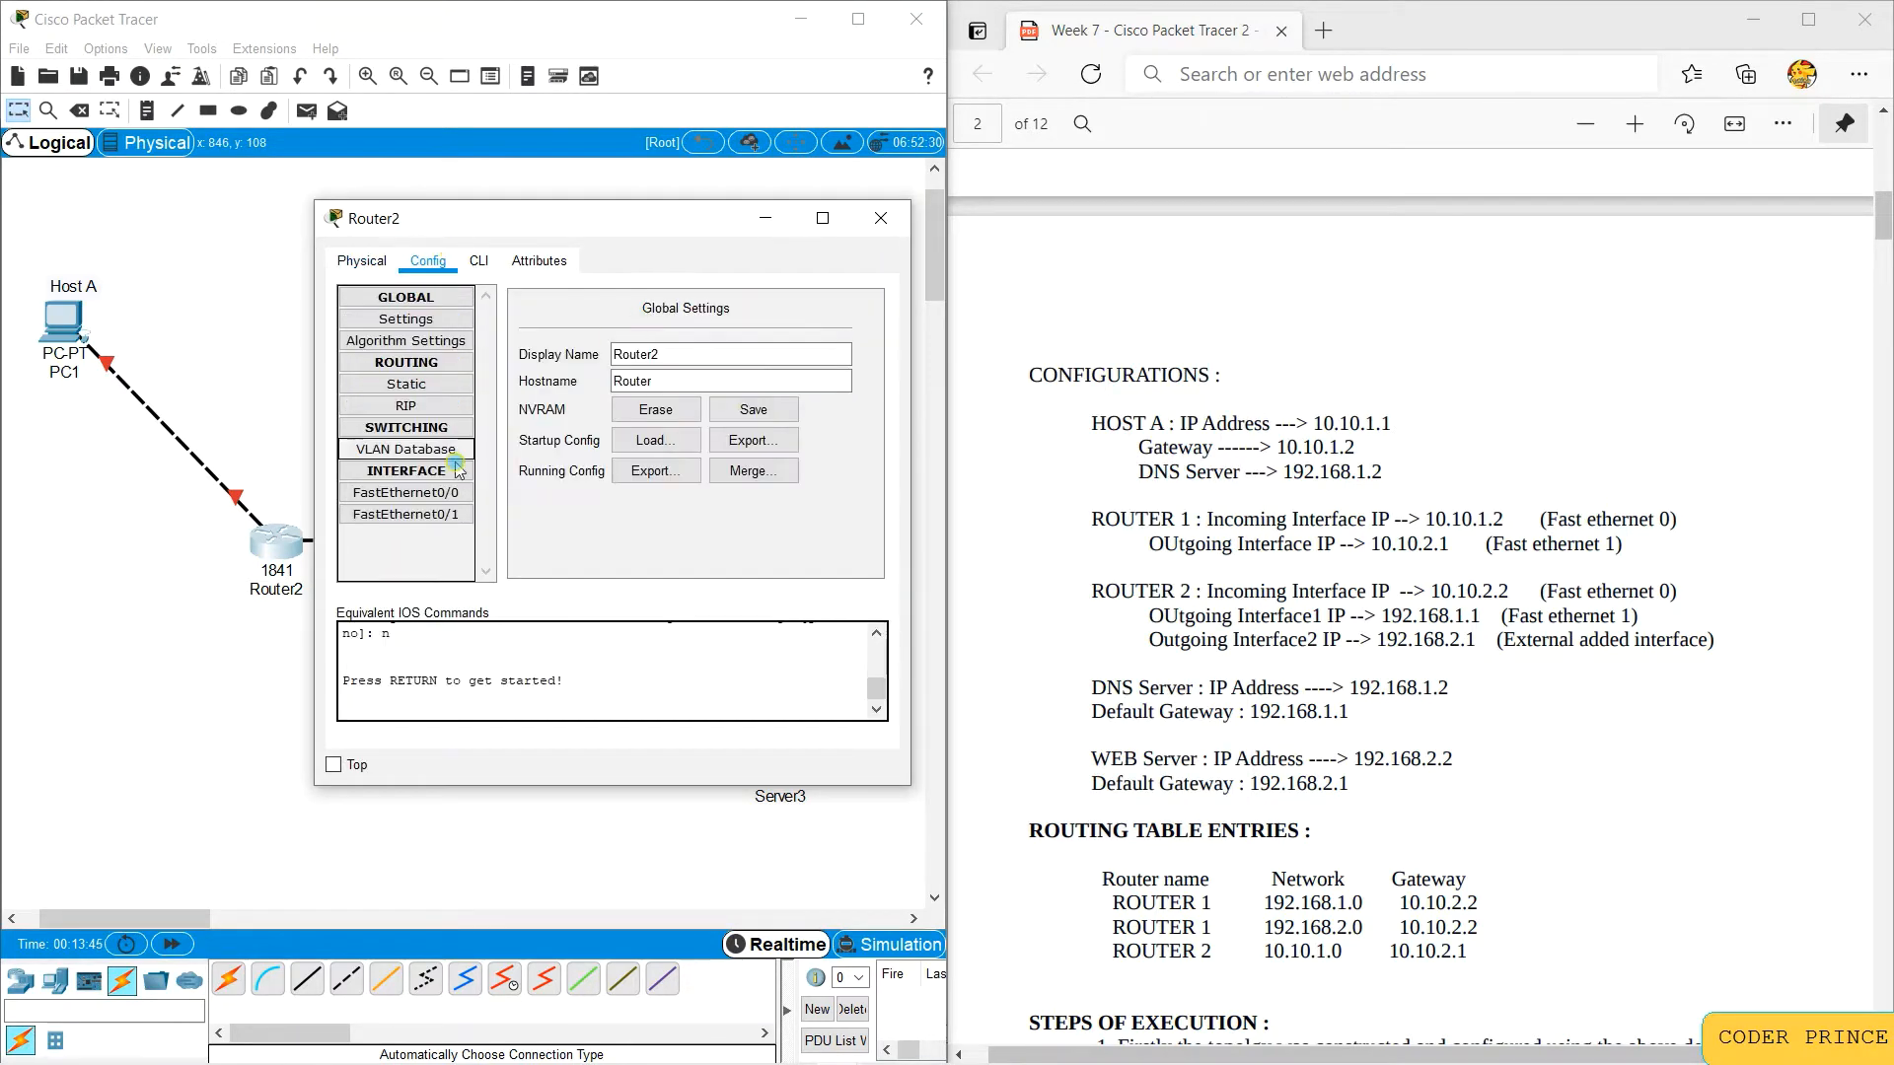
pyautogui.click(411, 496)
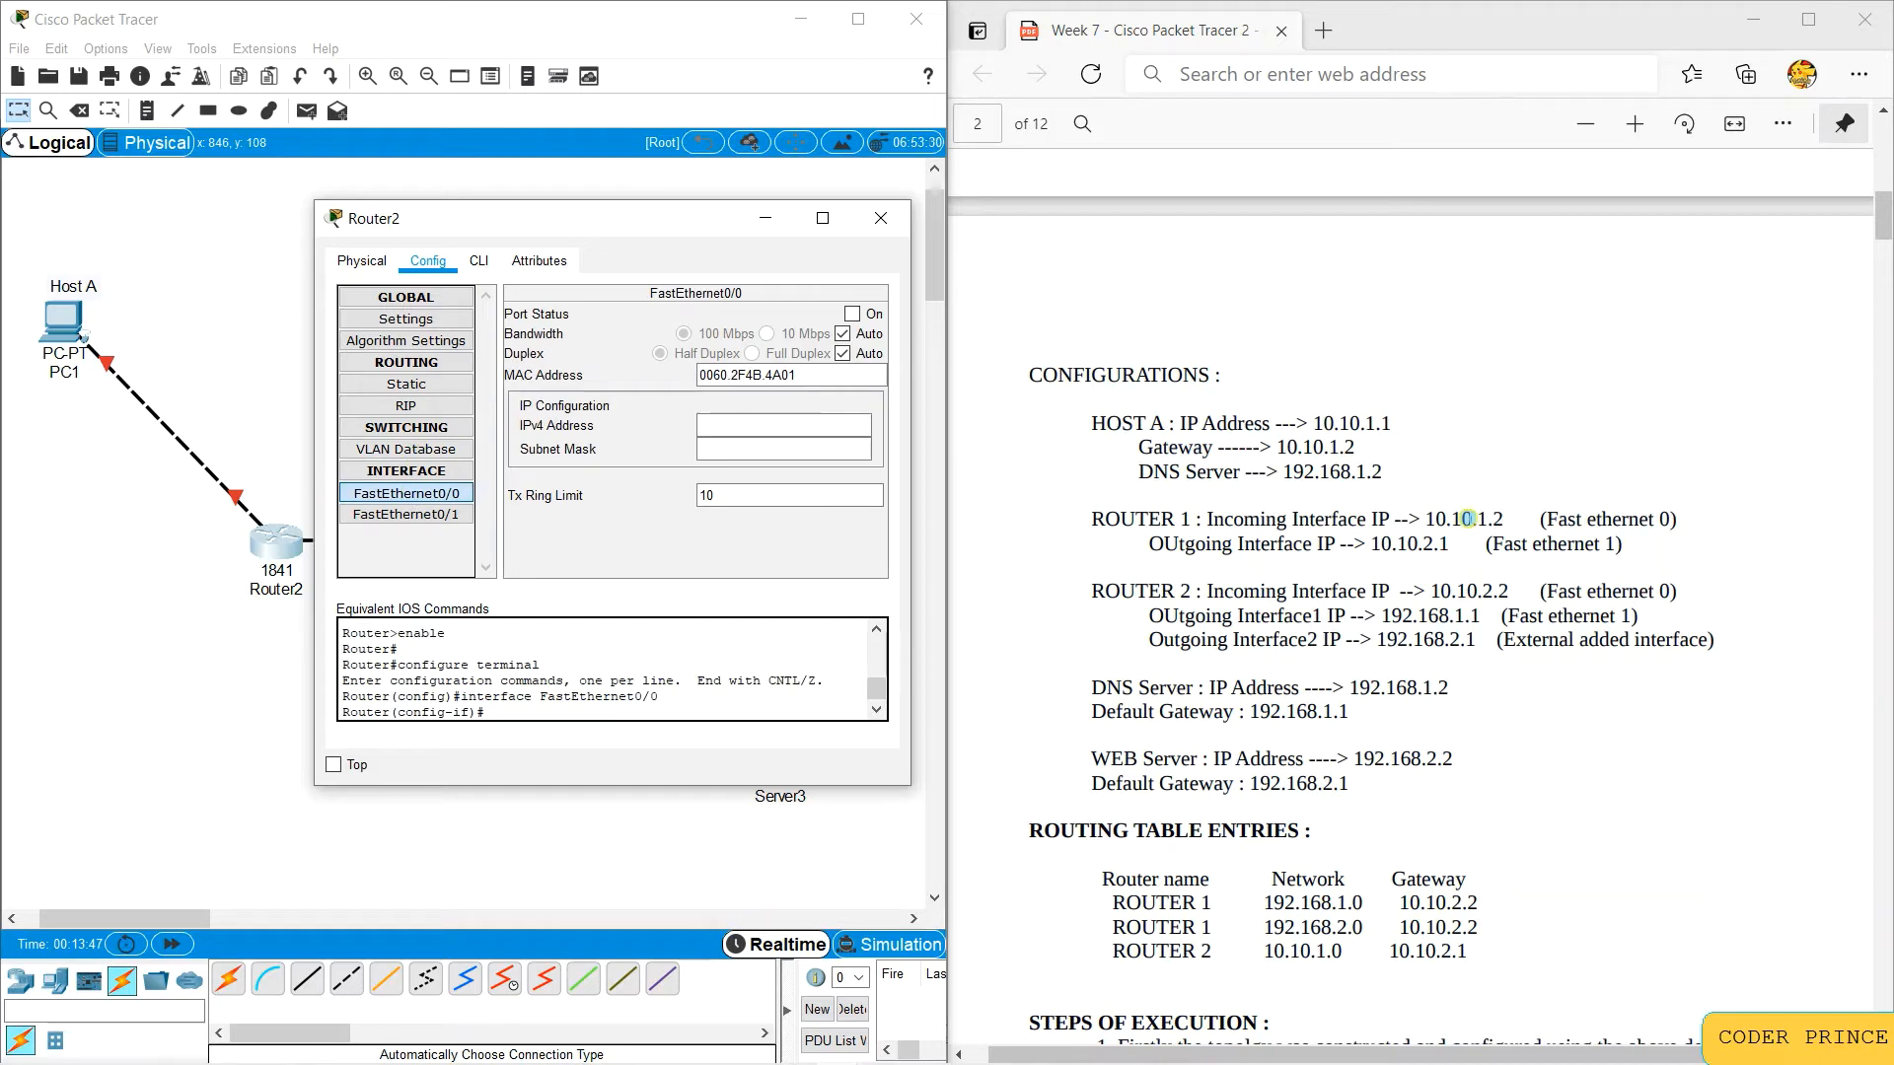
pyautogui.click(845, 314)
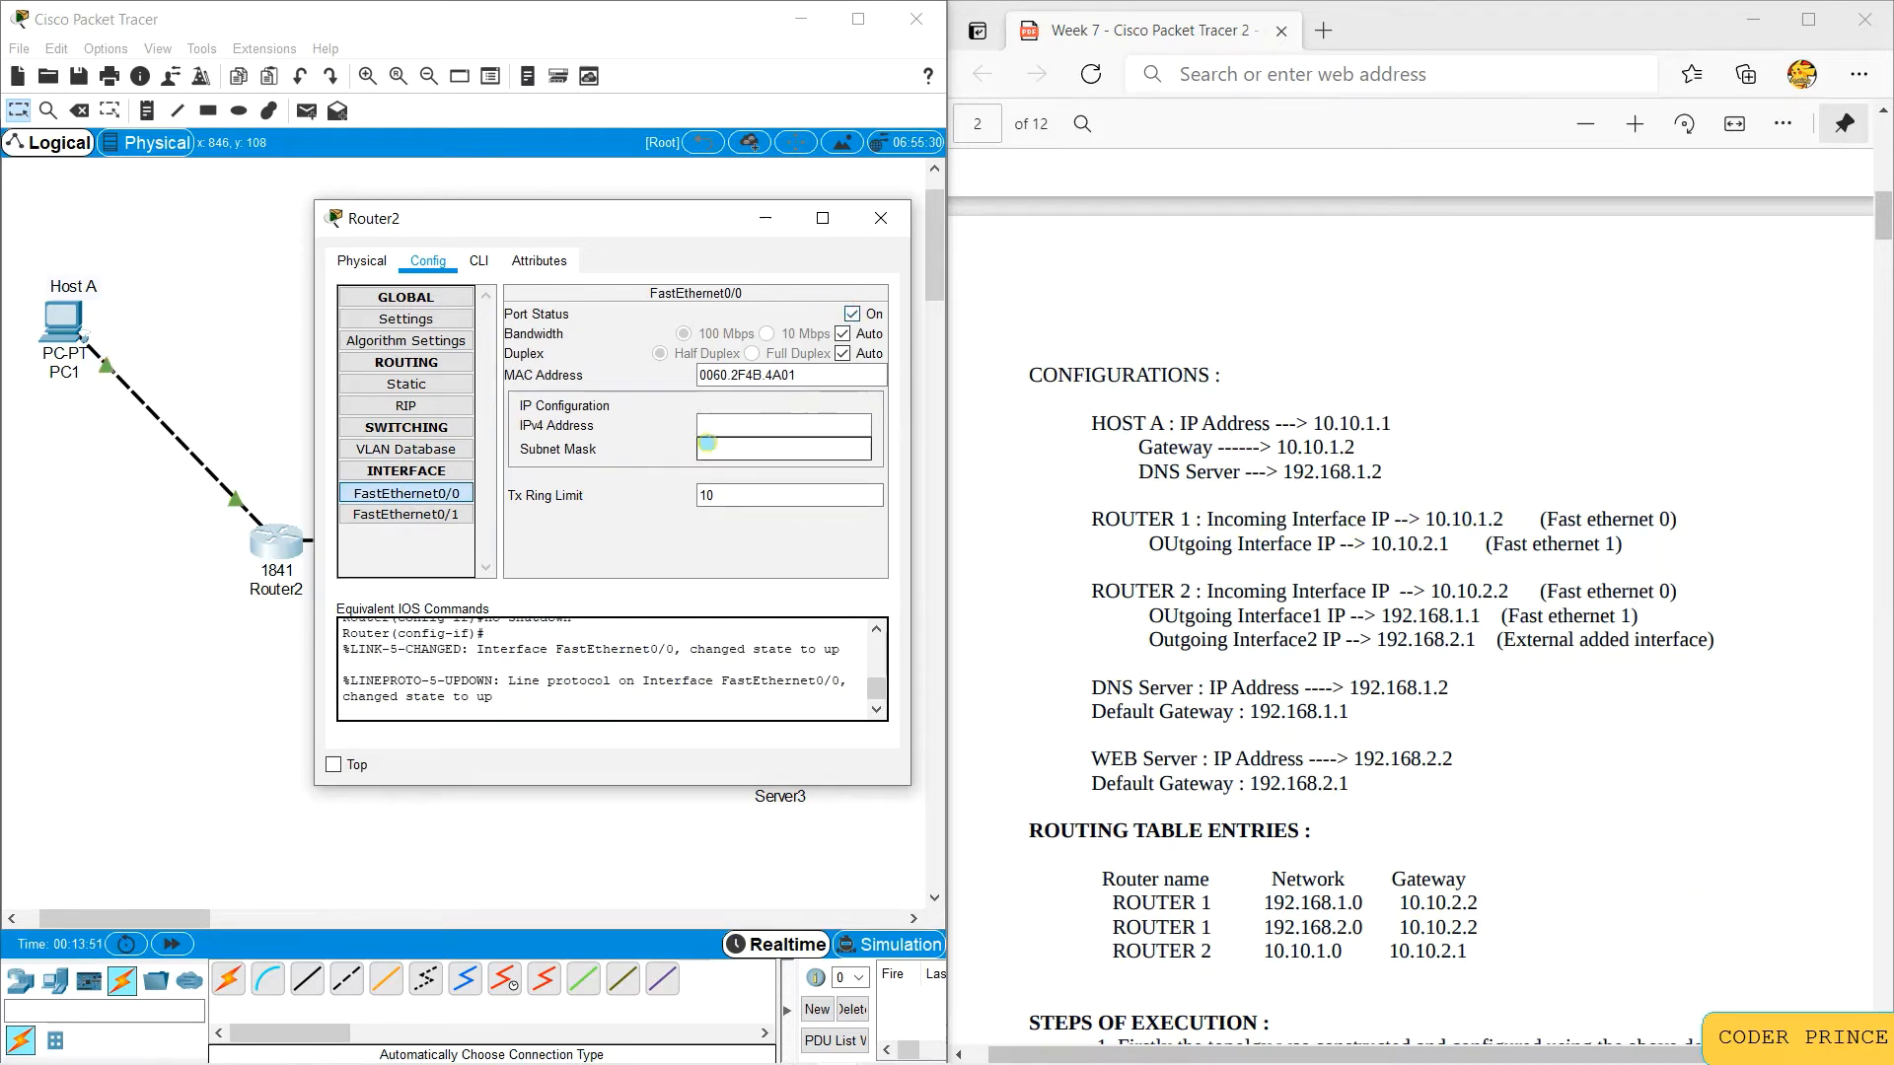
pyautogui.click(707, 430)
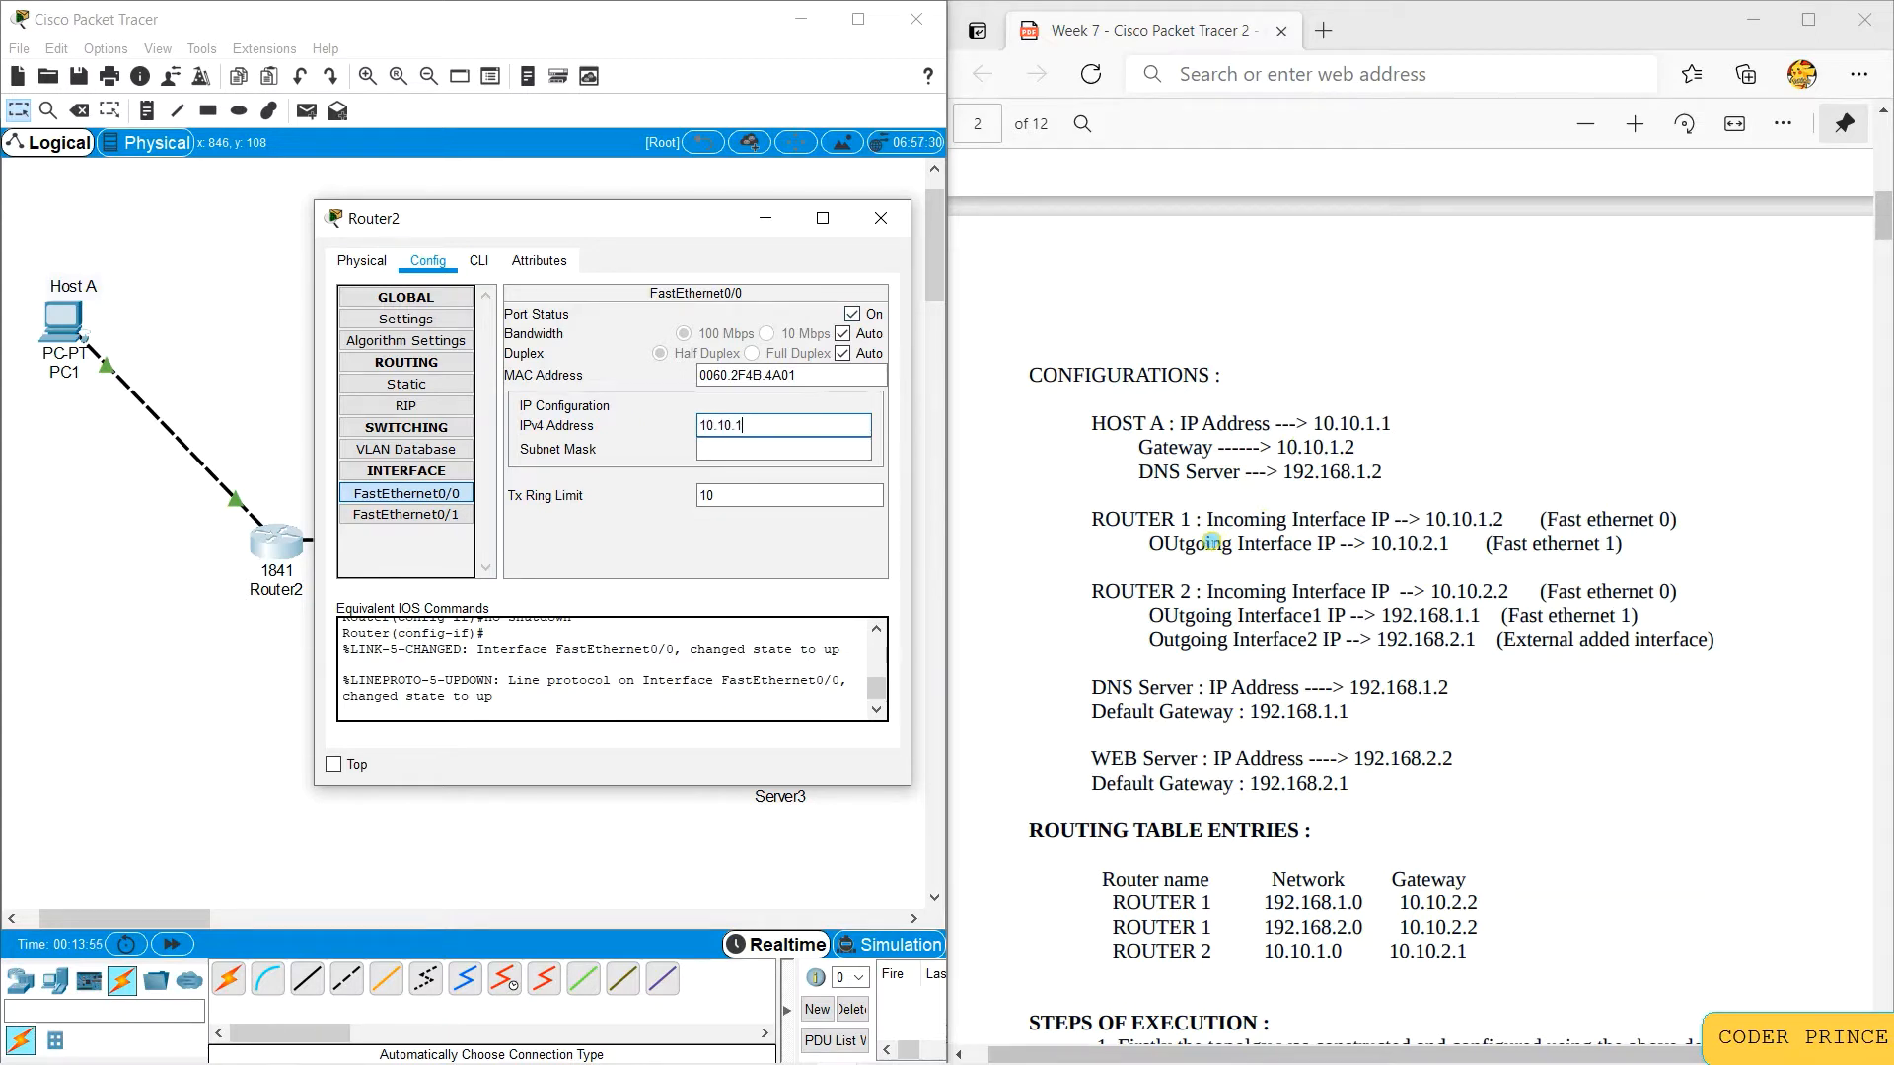
pyautogui.press('Tab')
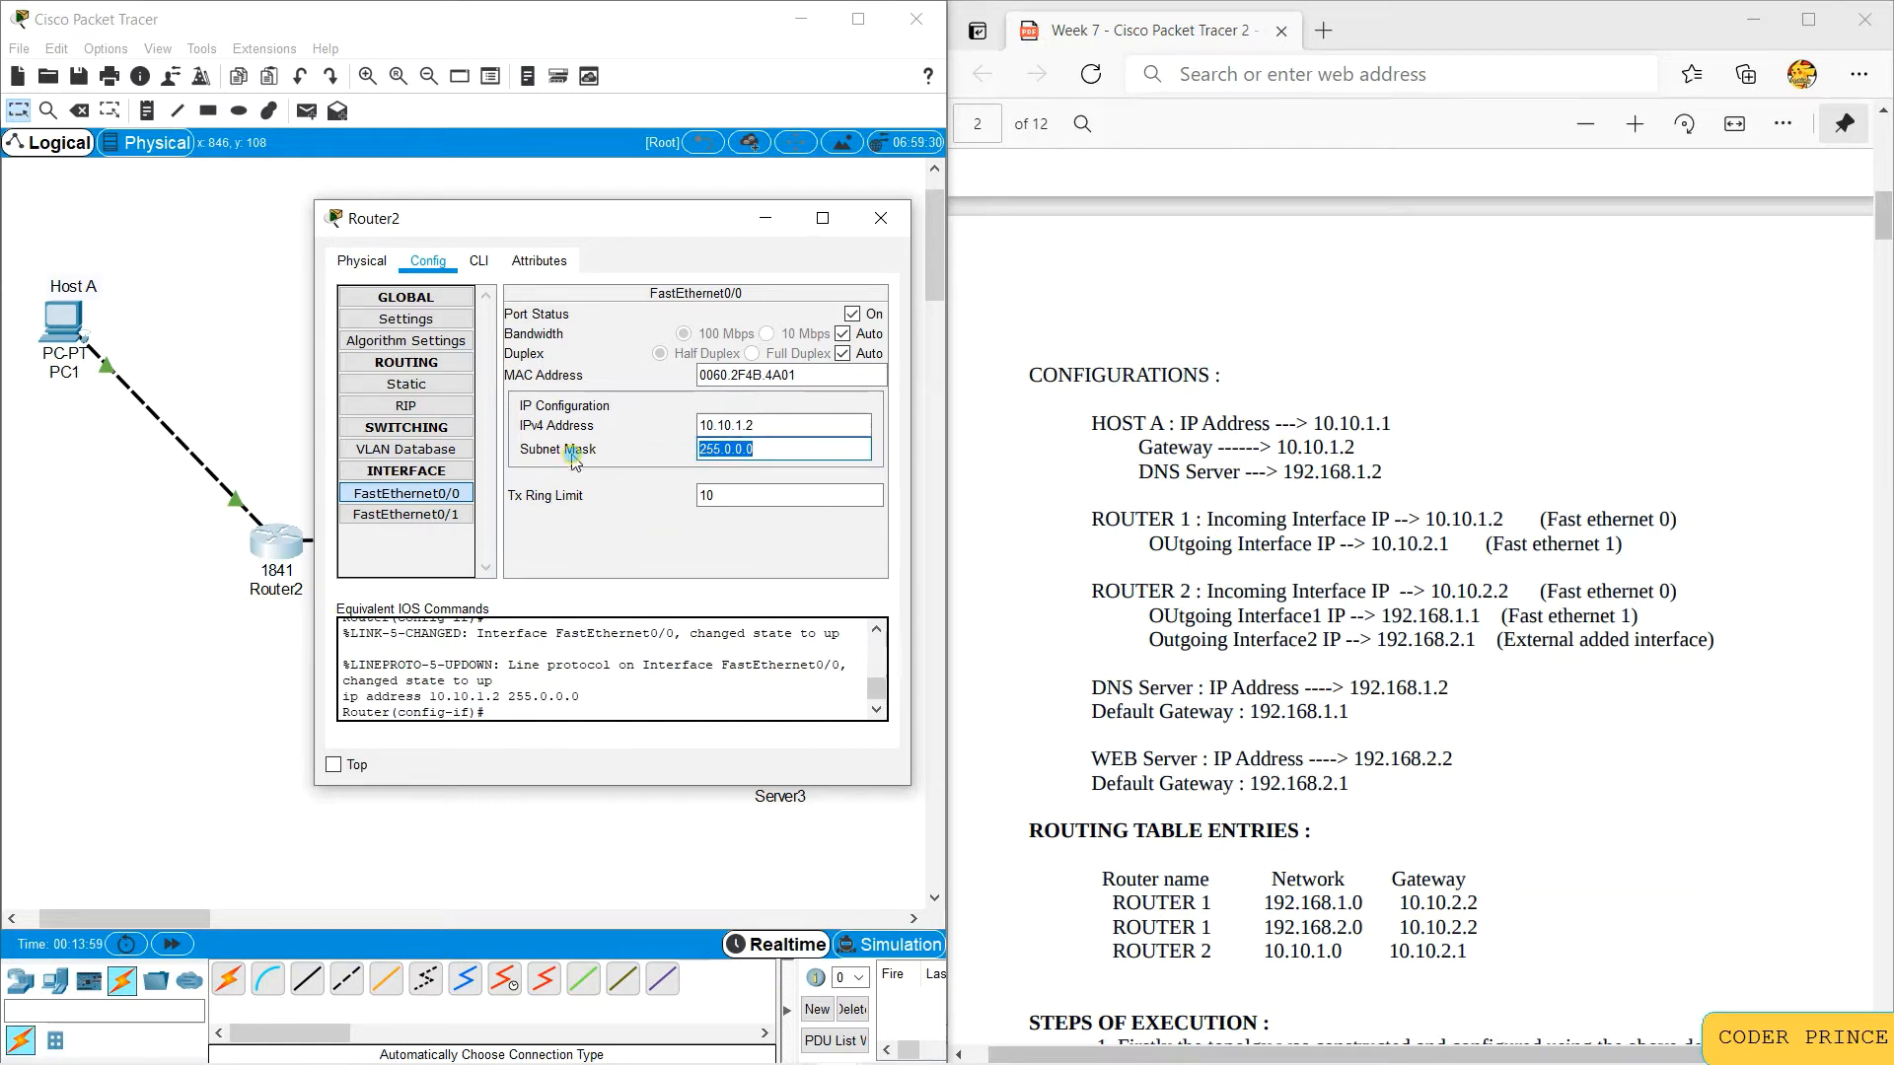
pyautogui.click(771, 452)
pyautogui.moveTo(771, 452); pyautogui.dragTo(725, 448)
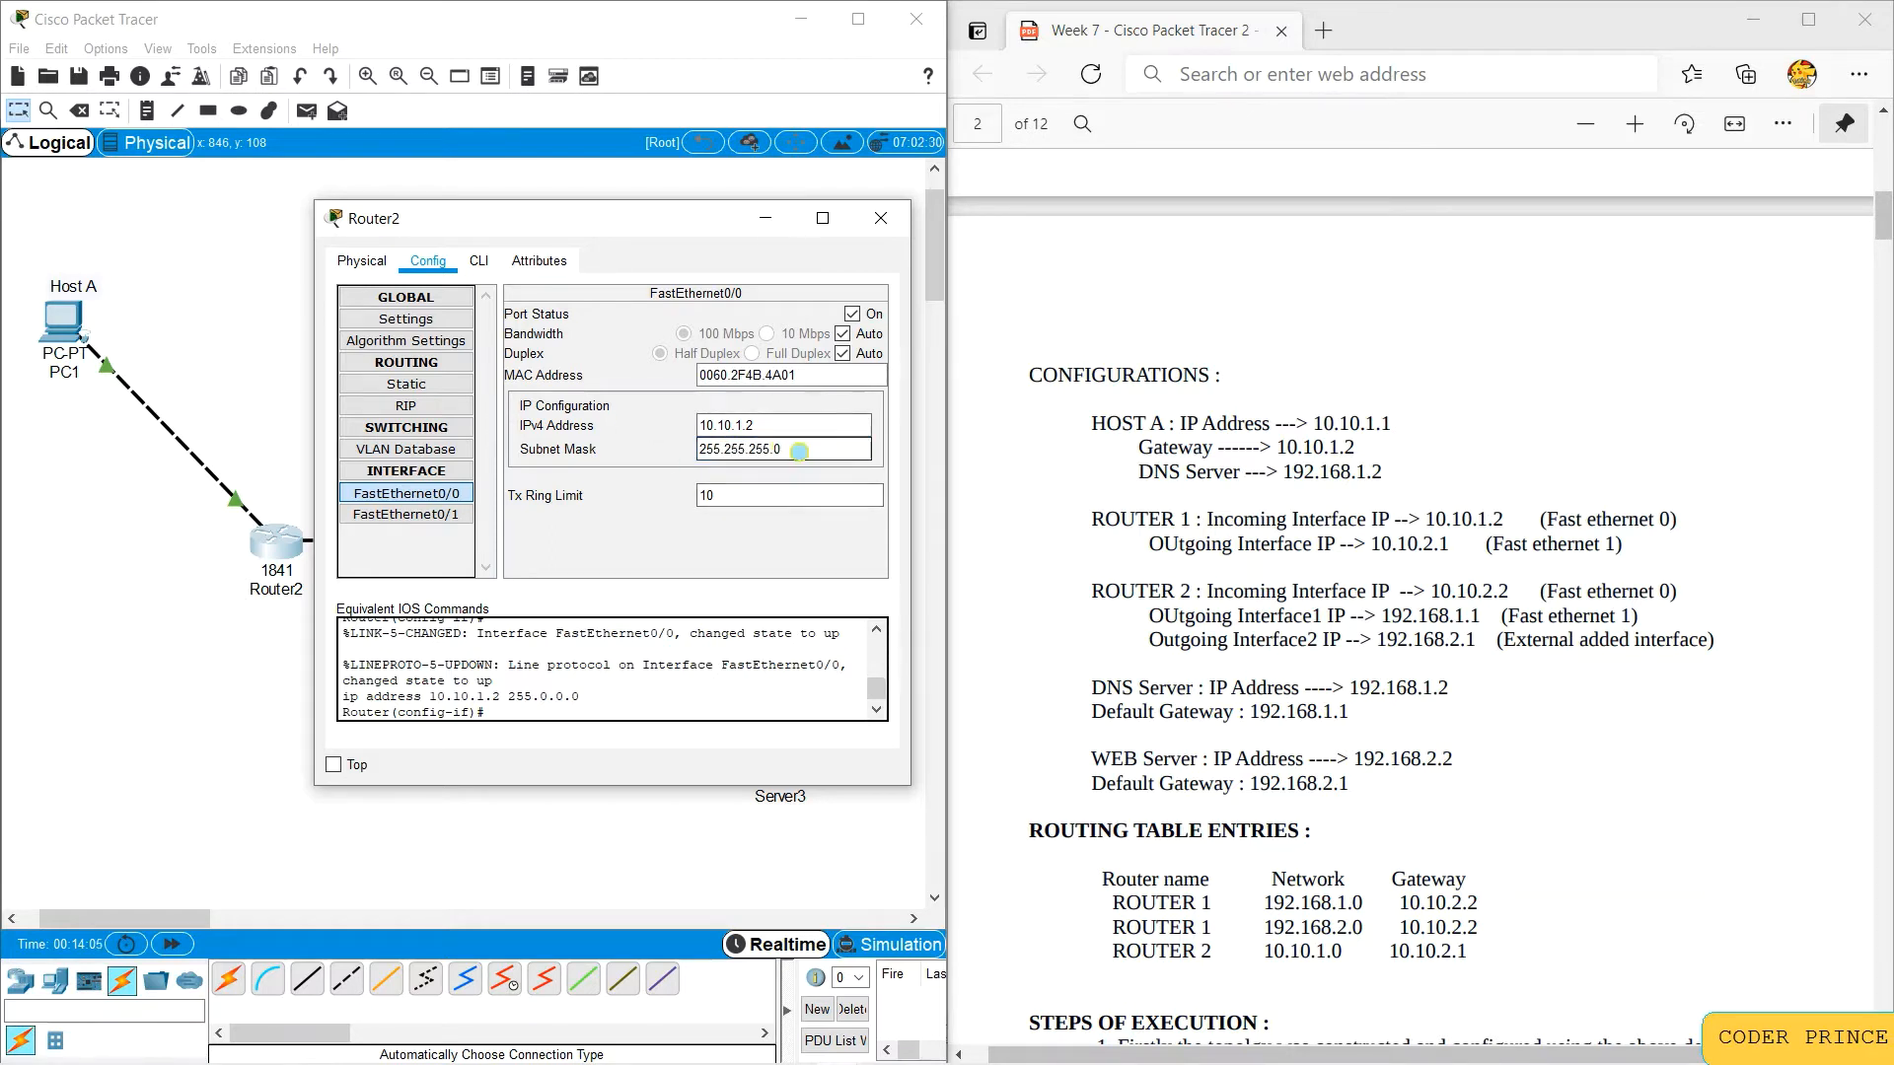
pyautogui.moveTo(799, 451); pyautogui.dragTo(723, 455)
# Step: Turn on Router2's FastEthernet0/1 port and try to assign it the IPv4 address 10.10.2.1 with the default subnet mask
pyautogui.click(400, 515)
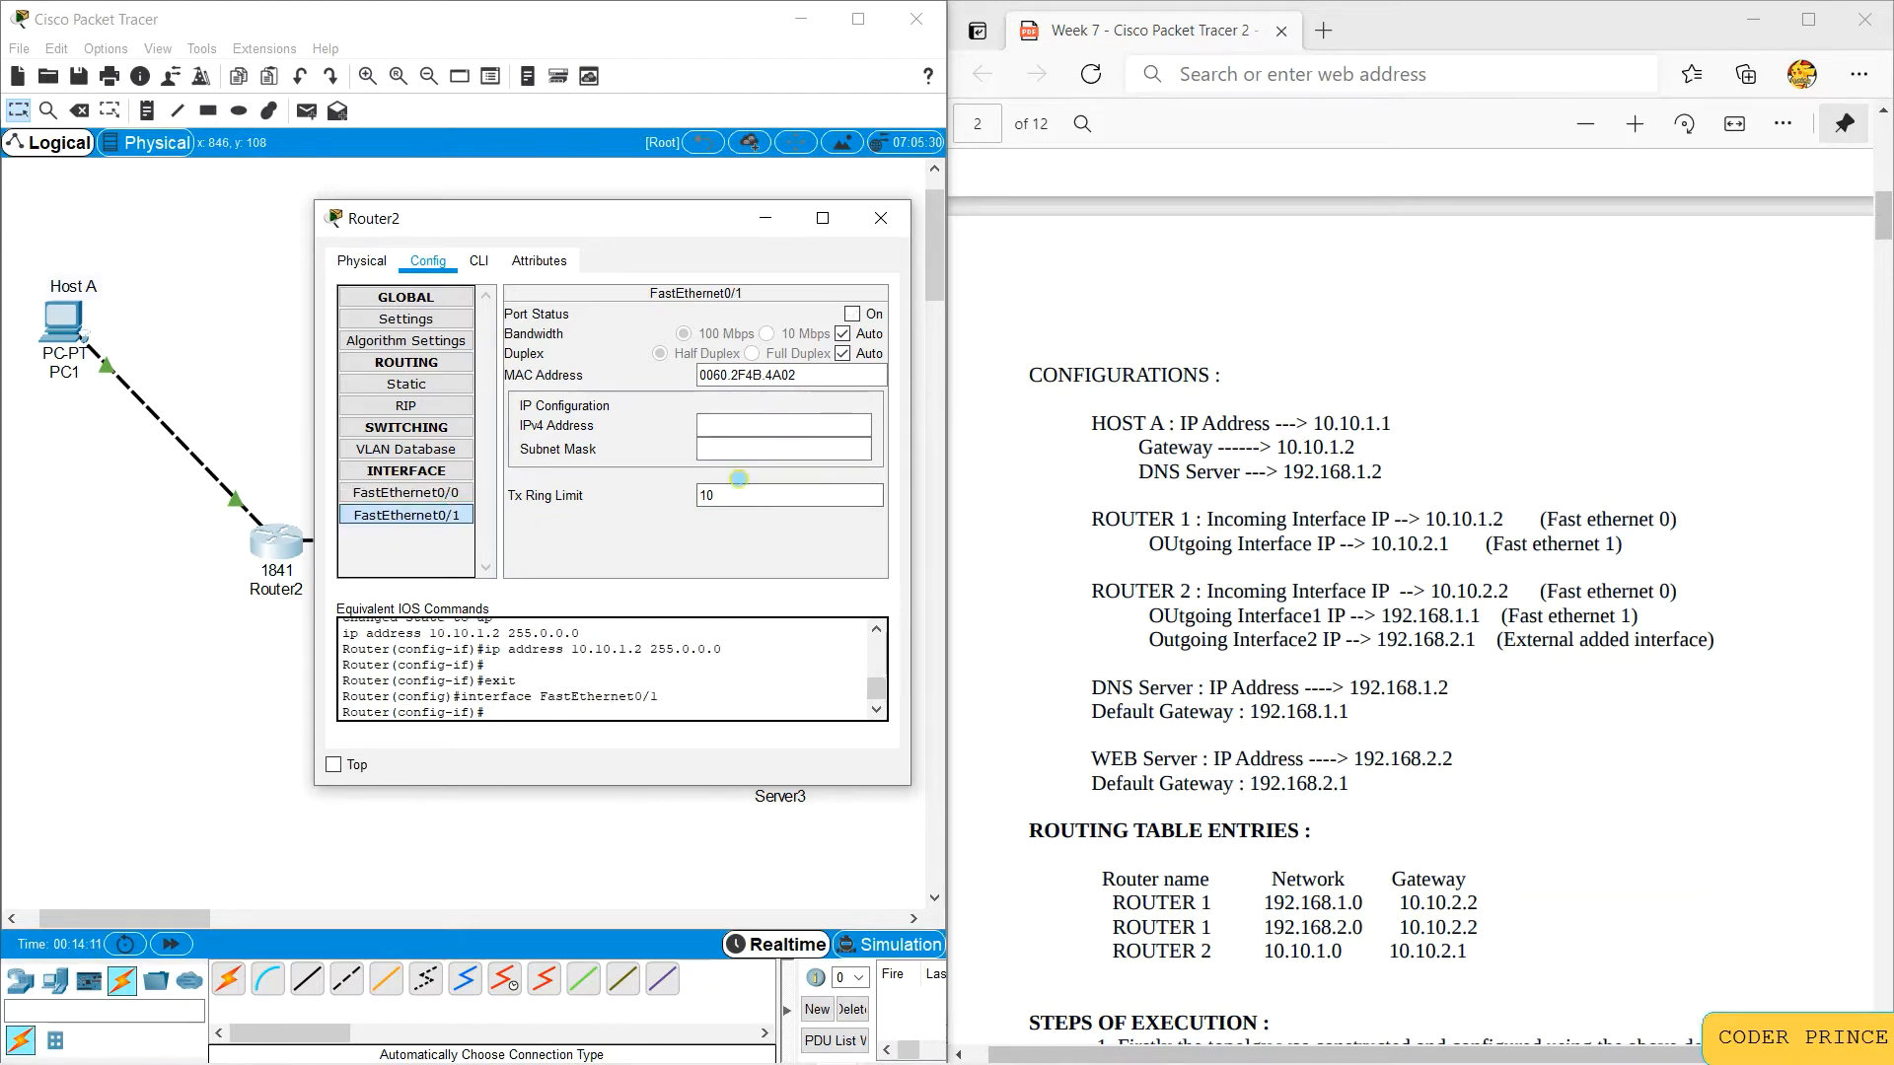
pyautogui.click(858, 304)
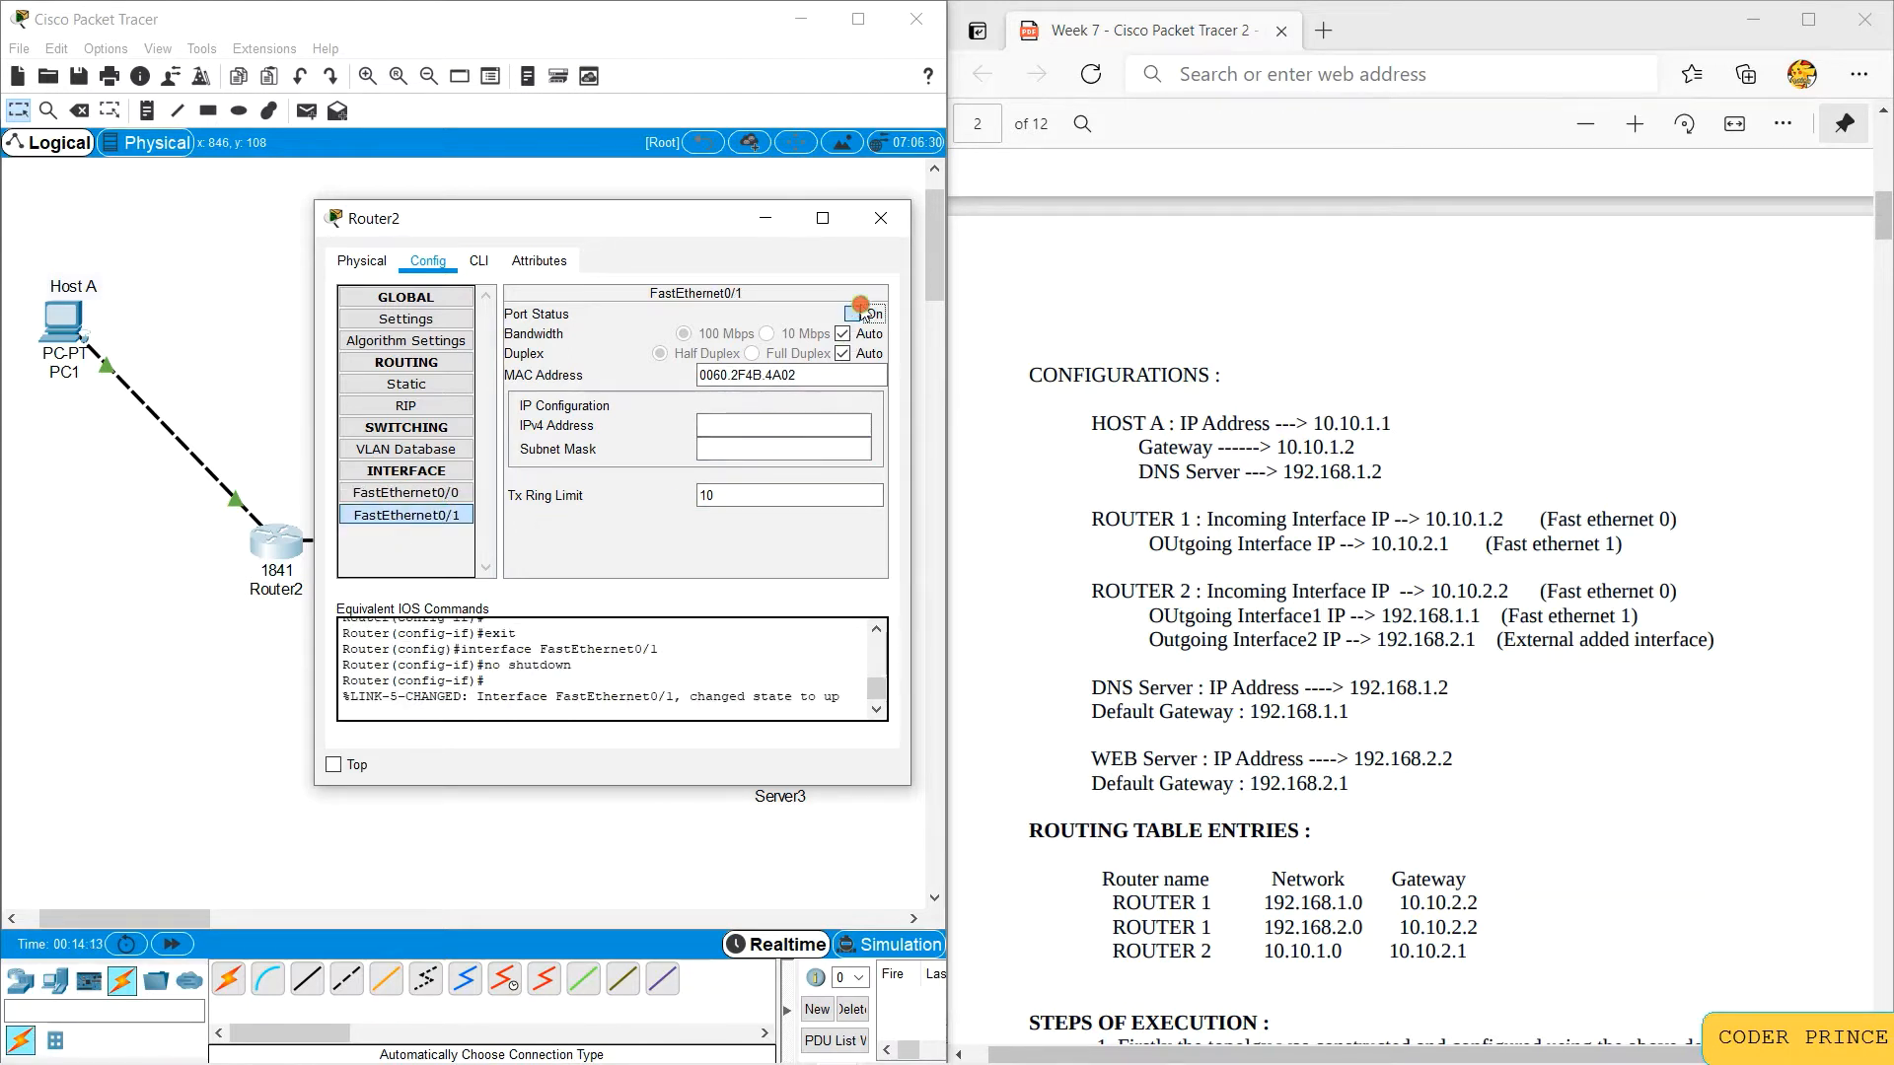
pyautogui.click(726, 423)
pyautogui.click(726, 423)
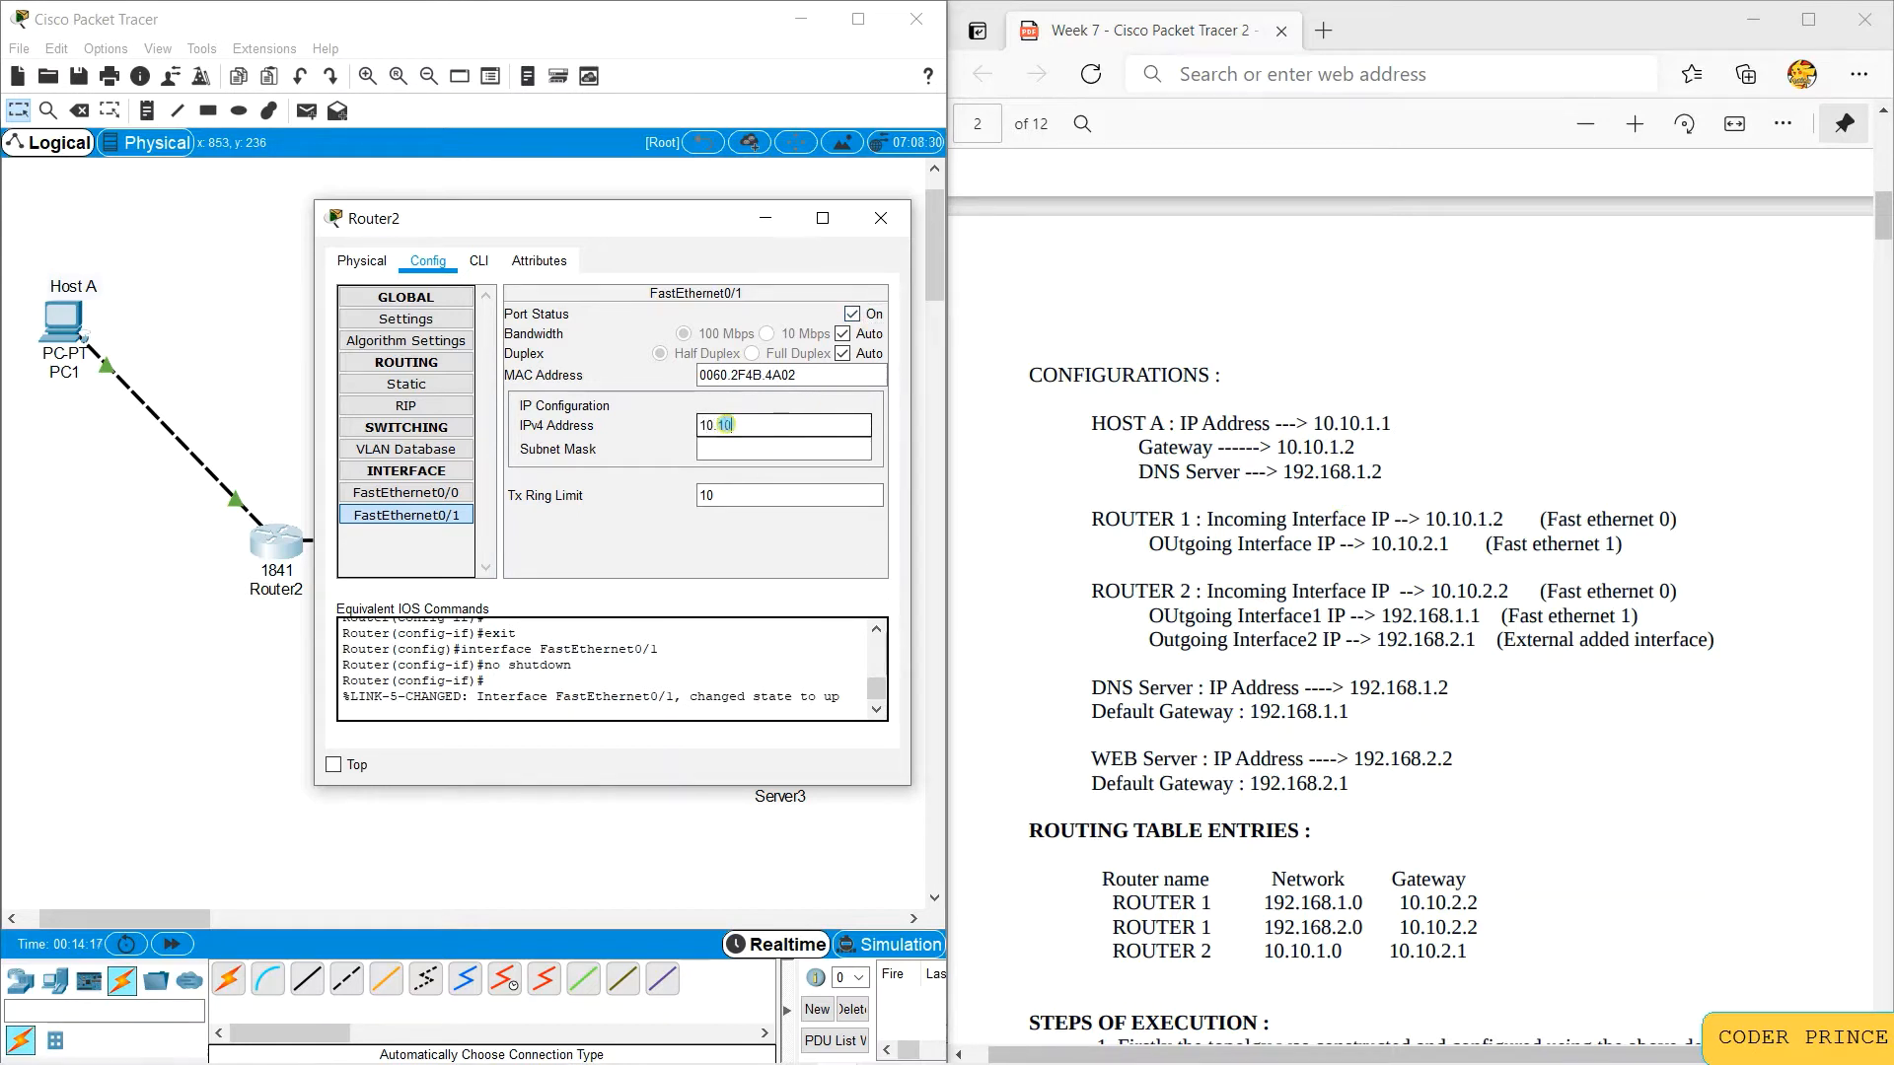
pyautogui.click(431, 558)
pyautogui.press('Tab')
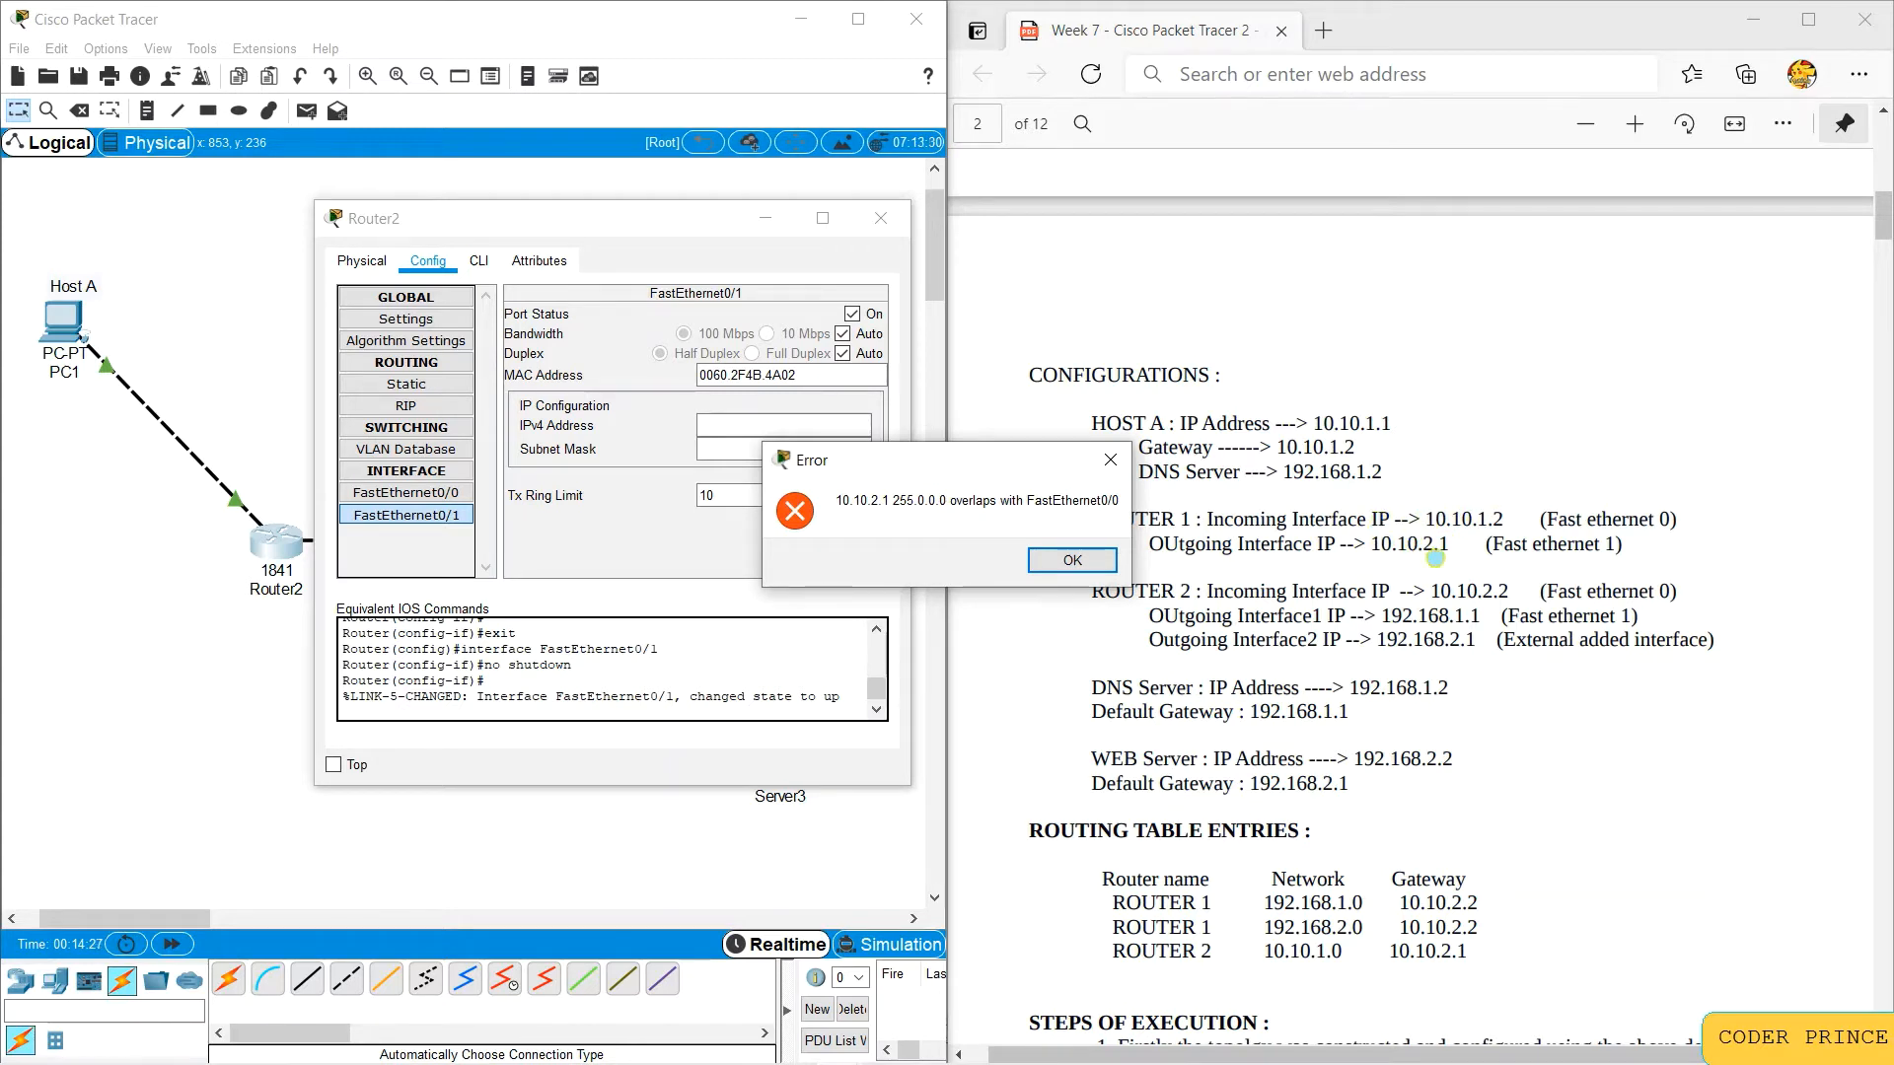
pyautogui.click(1056, 563)
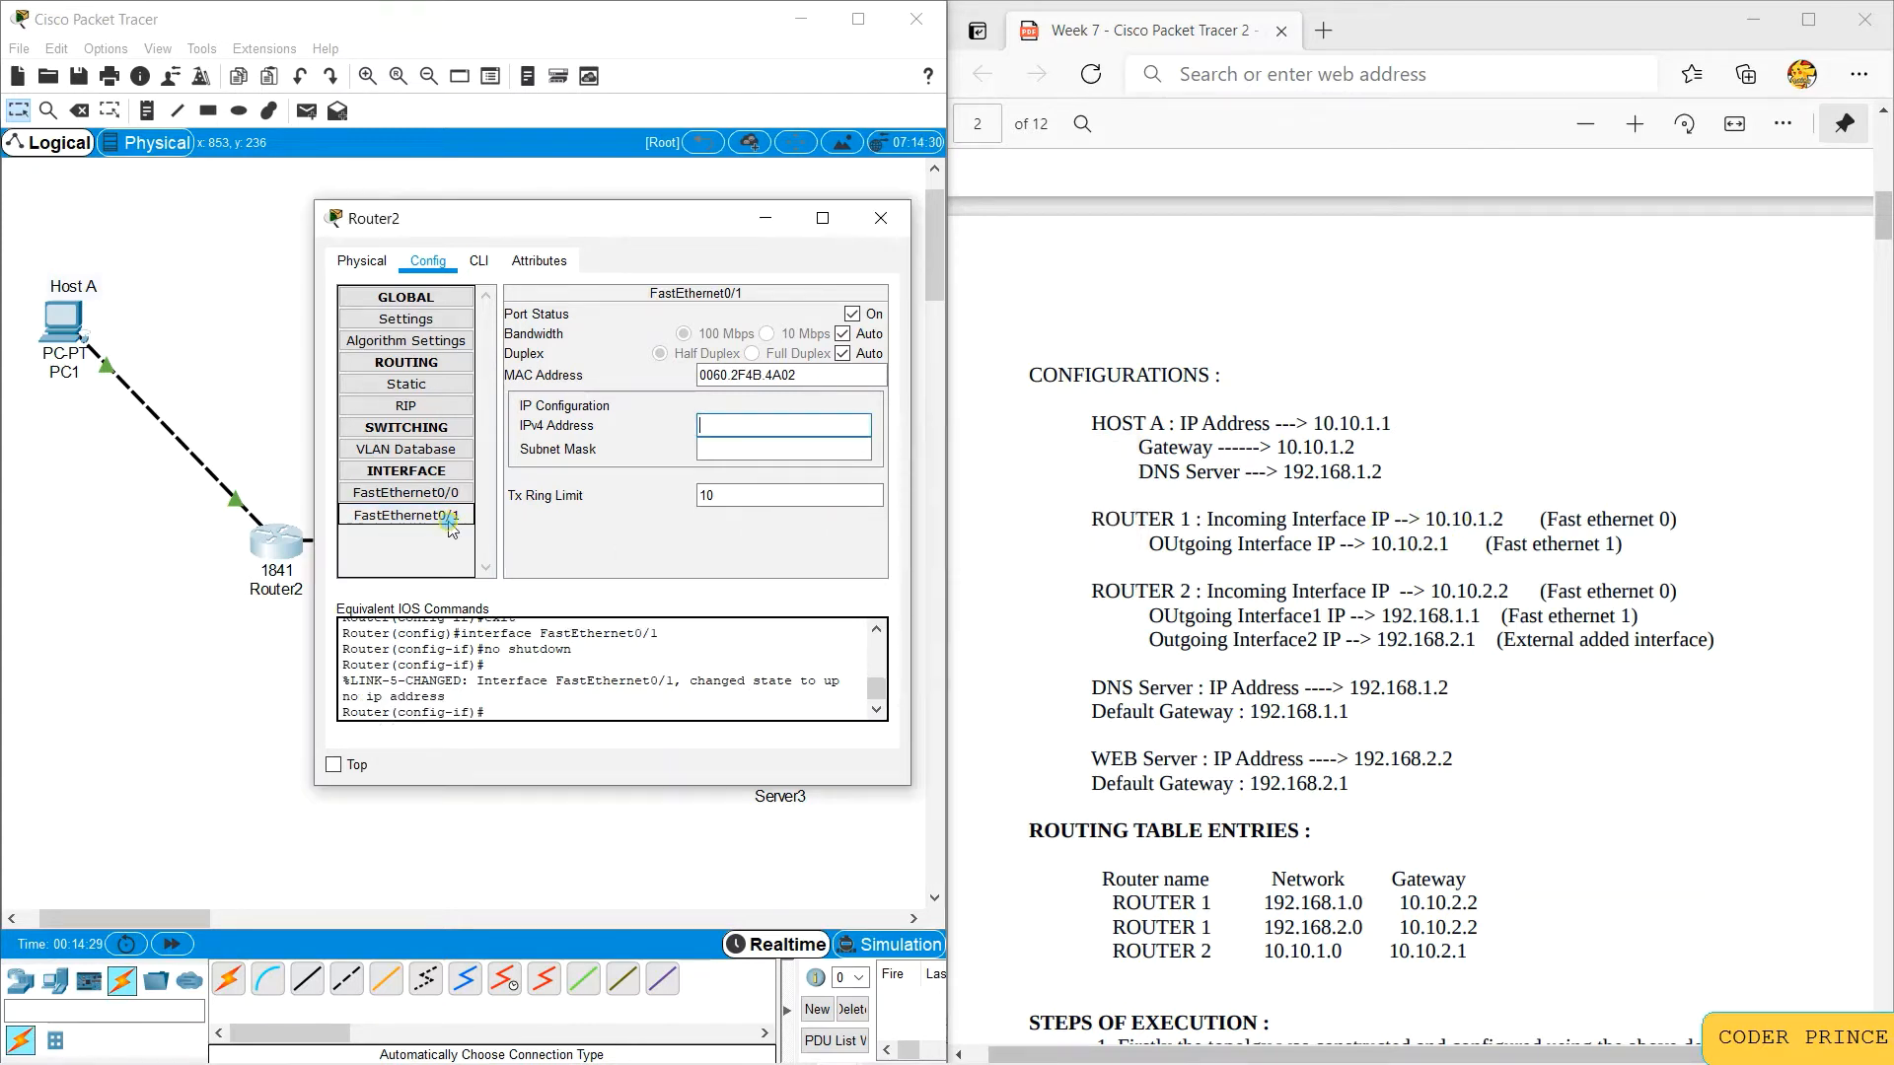
# Step: Set the subnet mask of Router2's FastEthernet0/0 interface to 255.255.255.0
pyautogui.click(438, 493)
pyautogui.moveTo(782, 449); pyautogui.dragTo(726, 456)
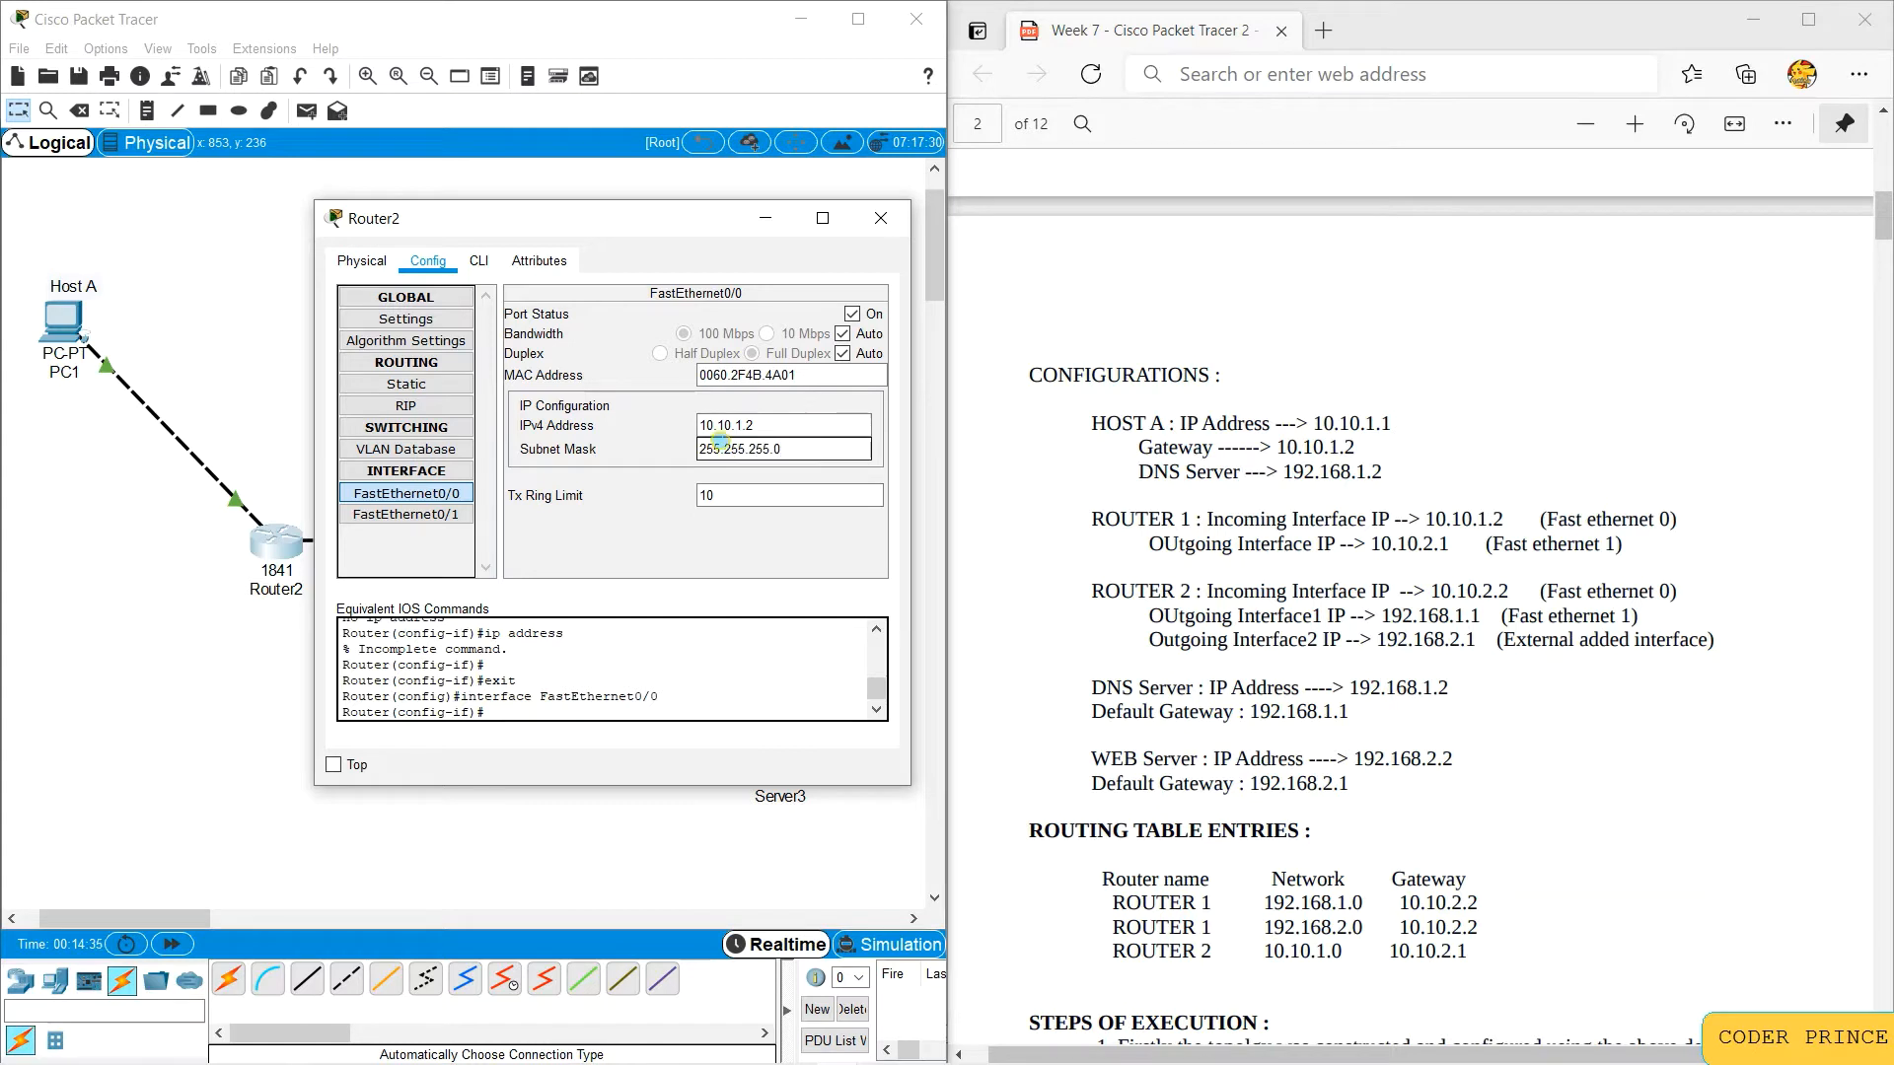
pyautogui.click(716, 448)
# Step: Set Router2's FastEthernet0/1 to IPv4 address 10.10.2.1 with the subnet mask 255.255.255.0, and close the router's window
pyautogui.click(441, 513)
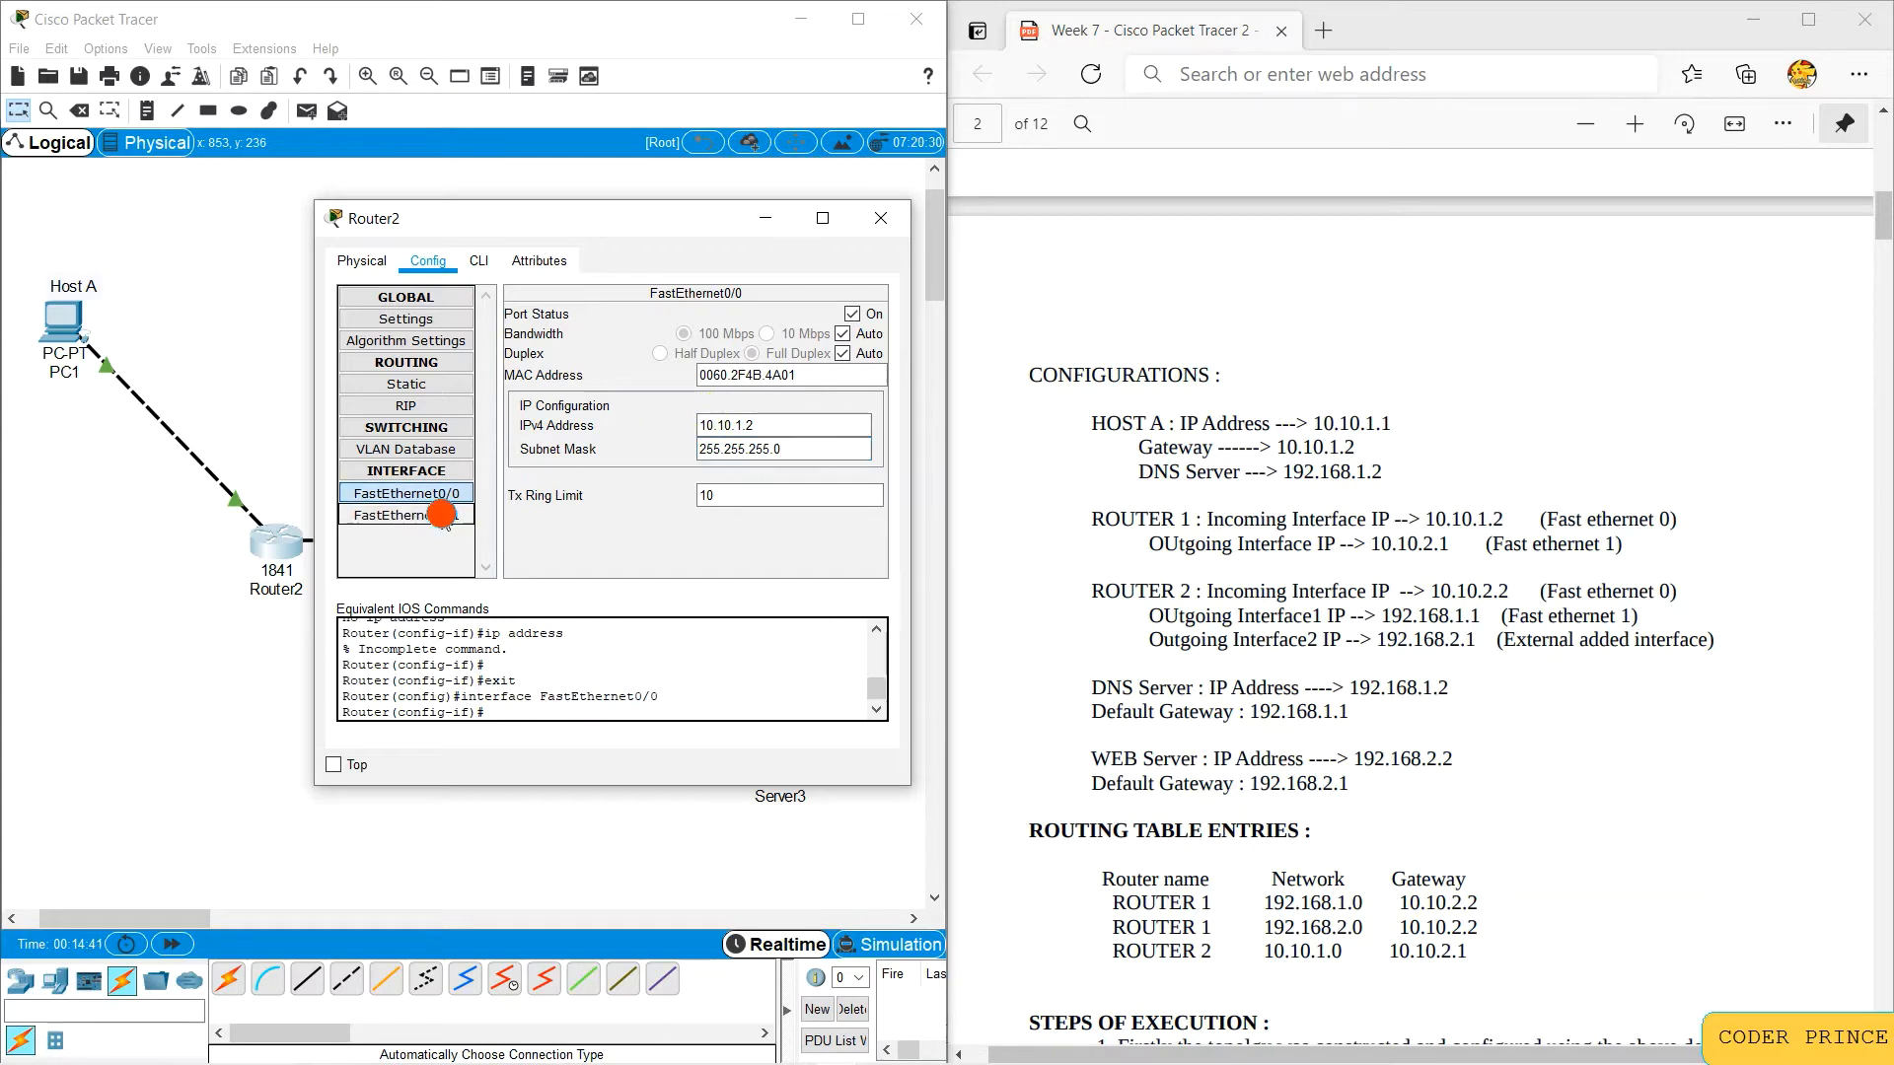
pyautogui.click(713, 425)
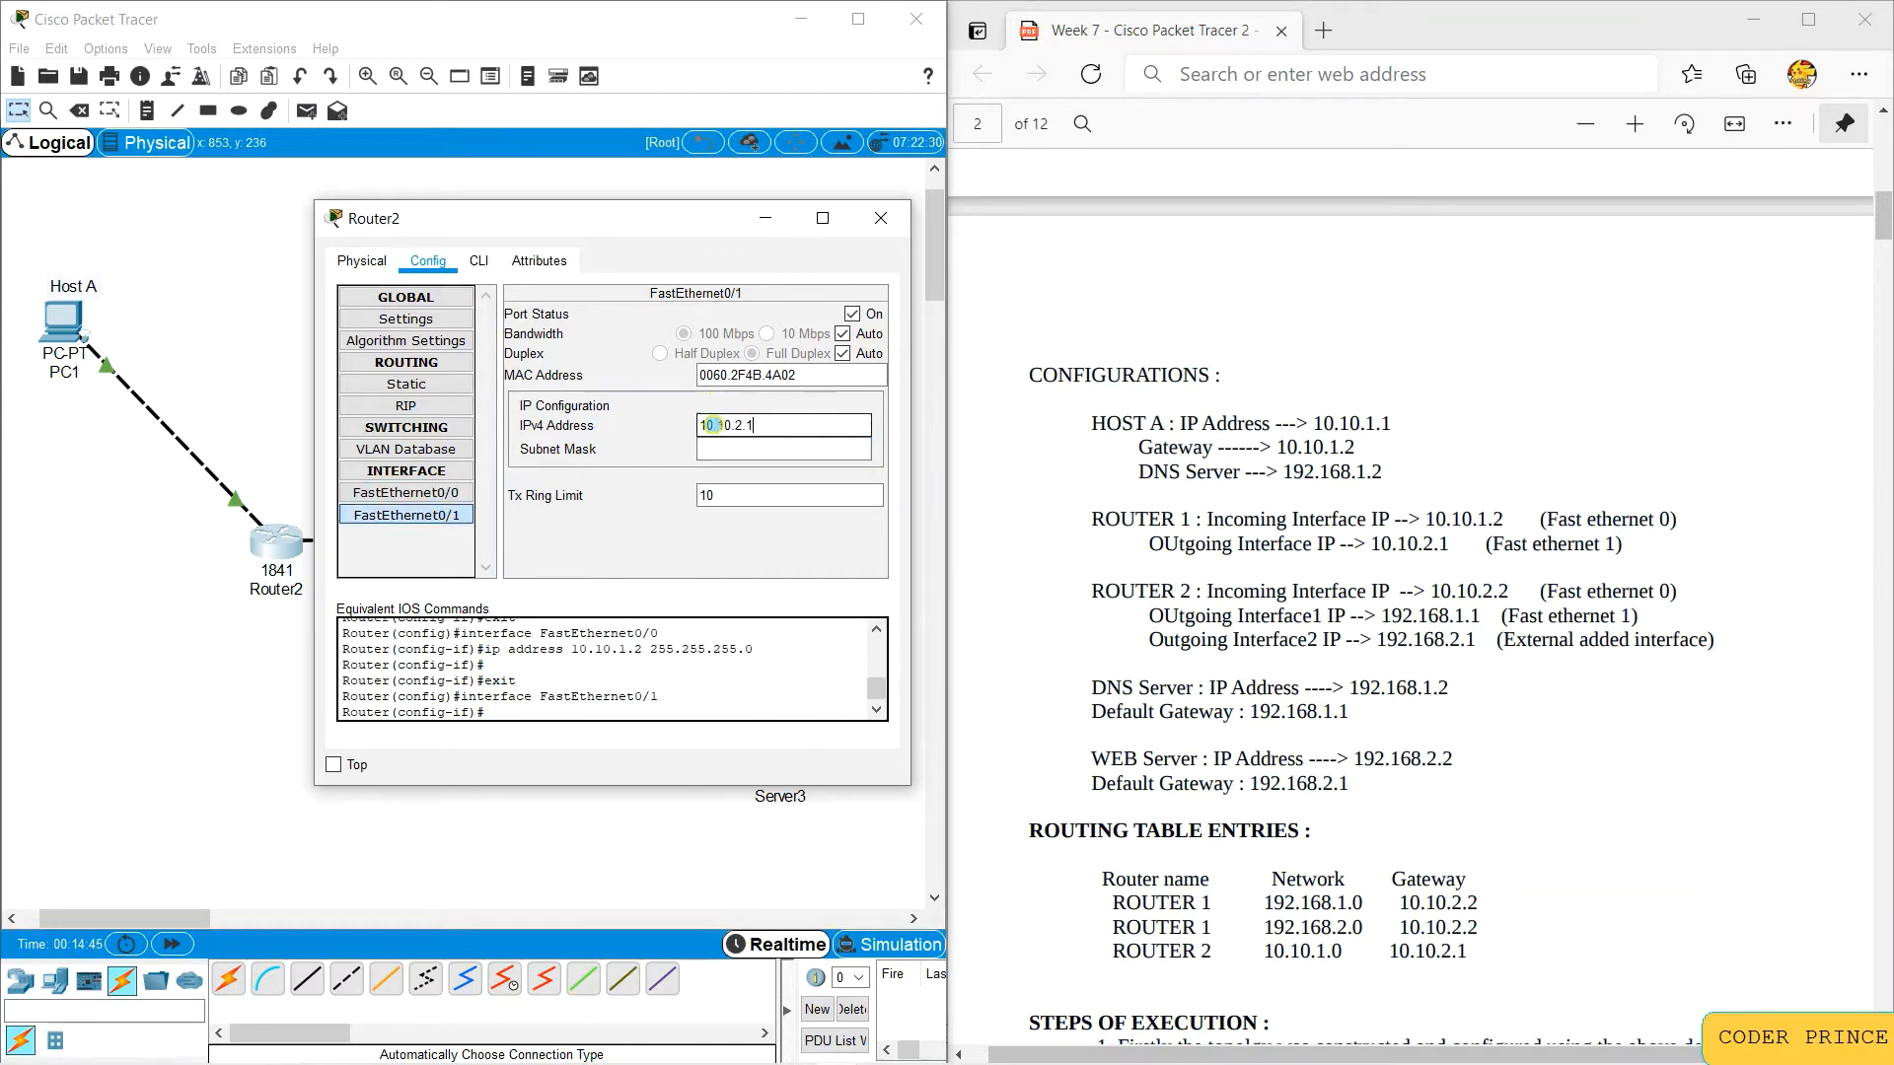
pyautogui.click(716, 448)
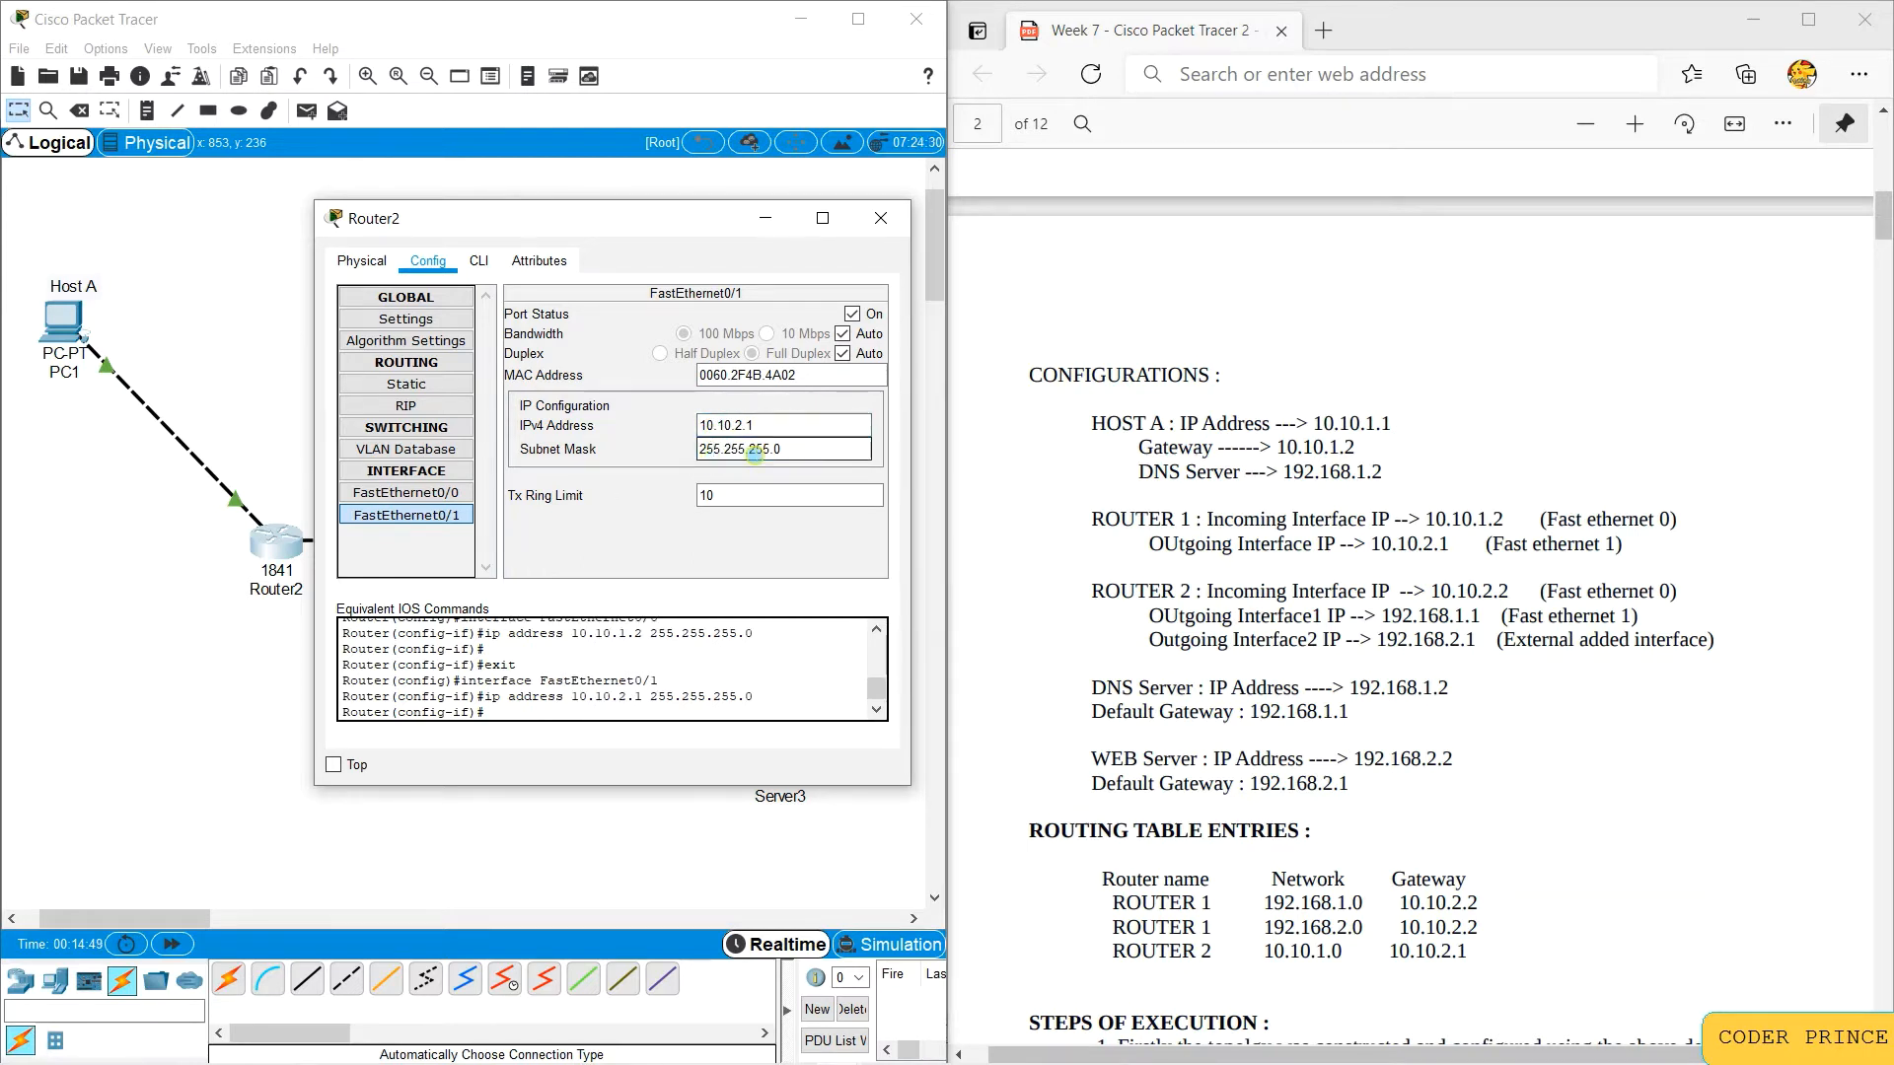
pyautogui.scroll(-1, 1490, 582)
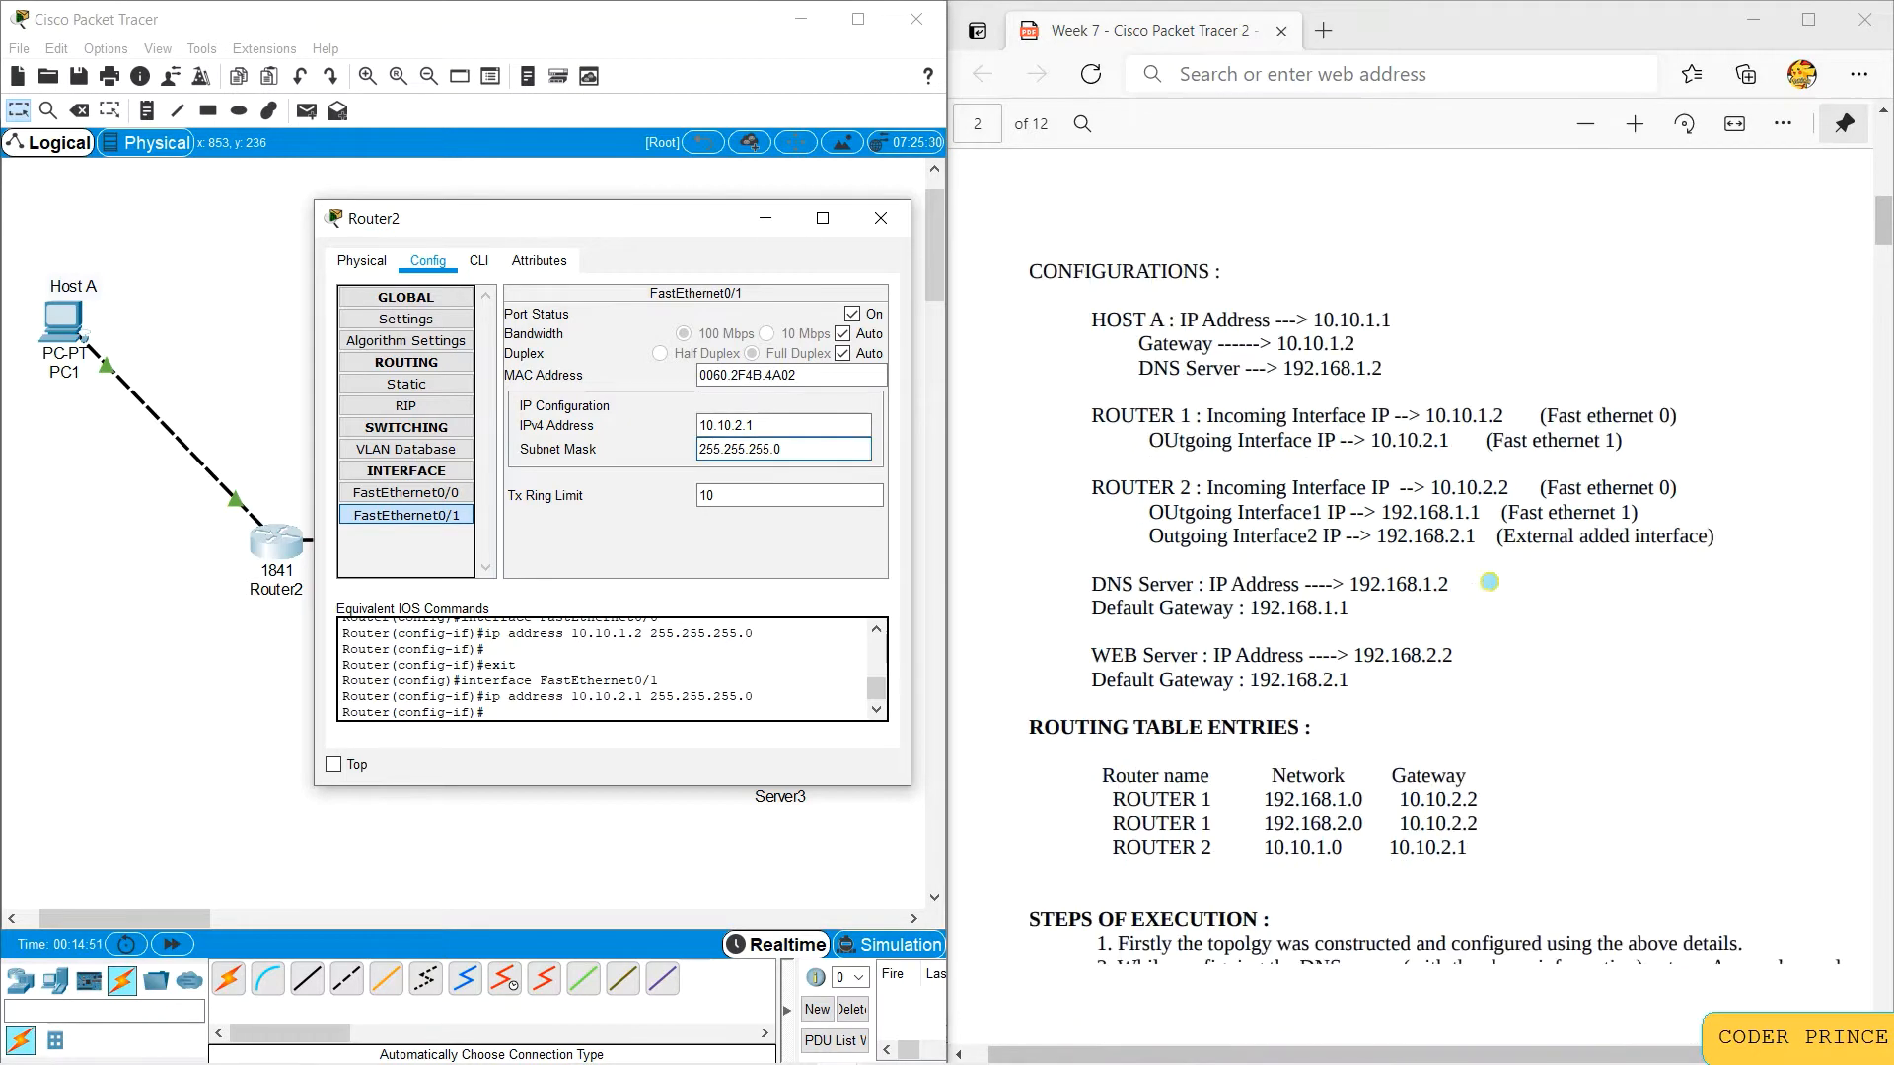
pyautogui.click(881, 217)
# Step: Turn on Router3's FastEthernet0/0 port and give it the IPv4 address 10.10.2.2 with the subnet mask 255.0.0.0
pyautogui.click(479, 550)
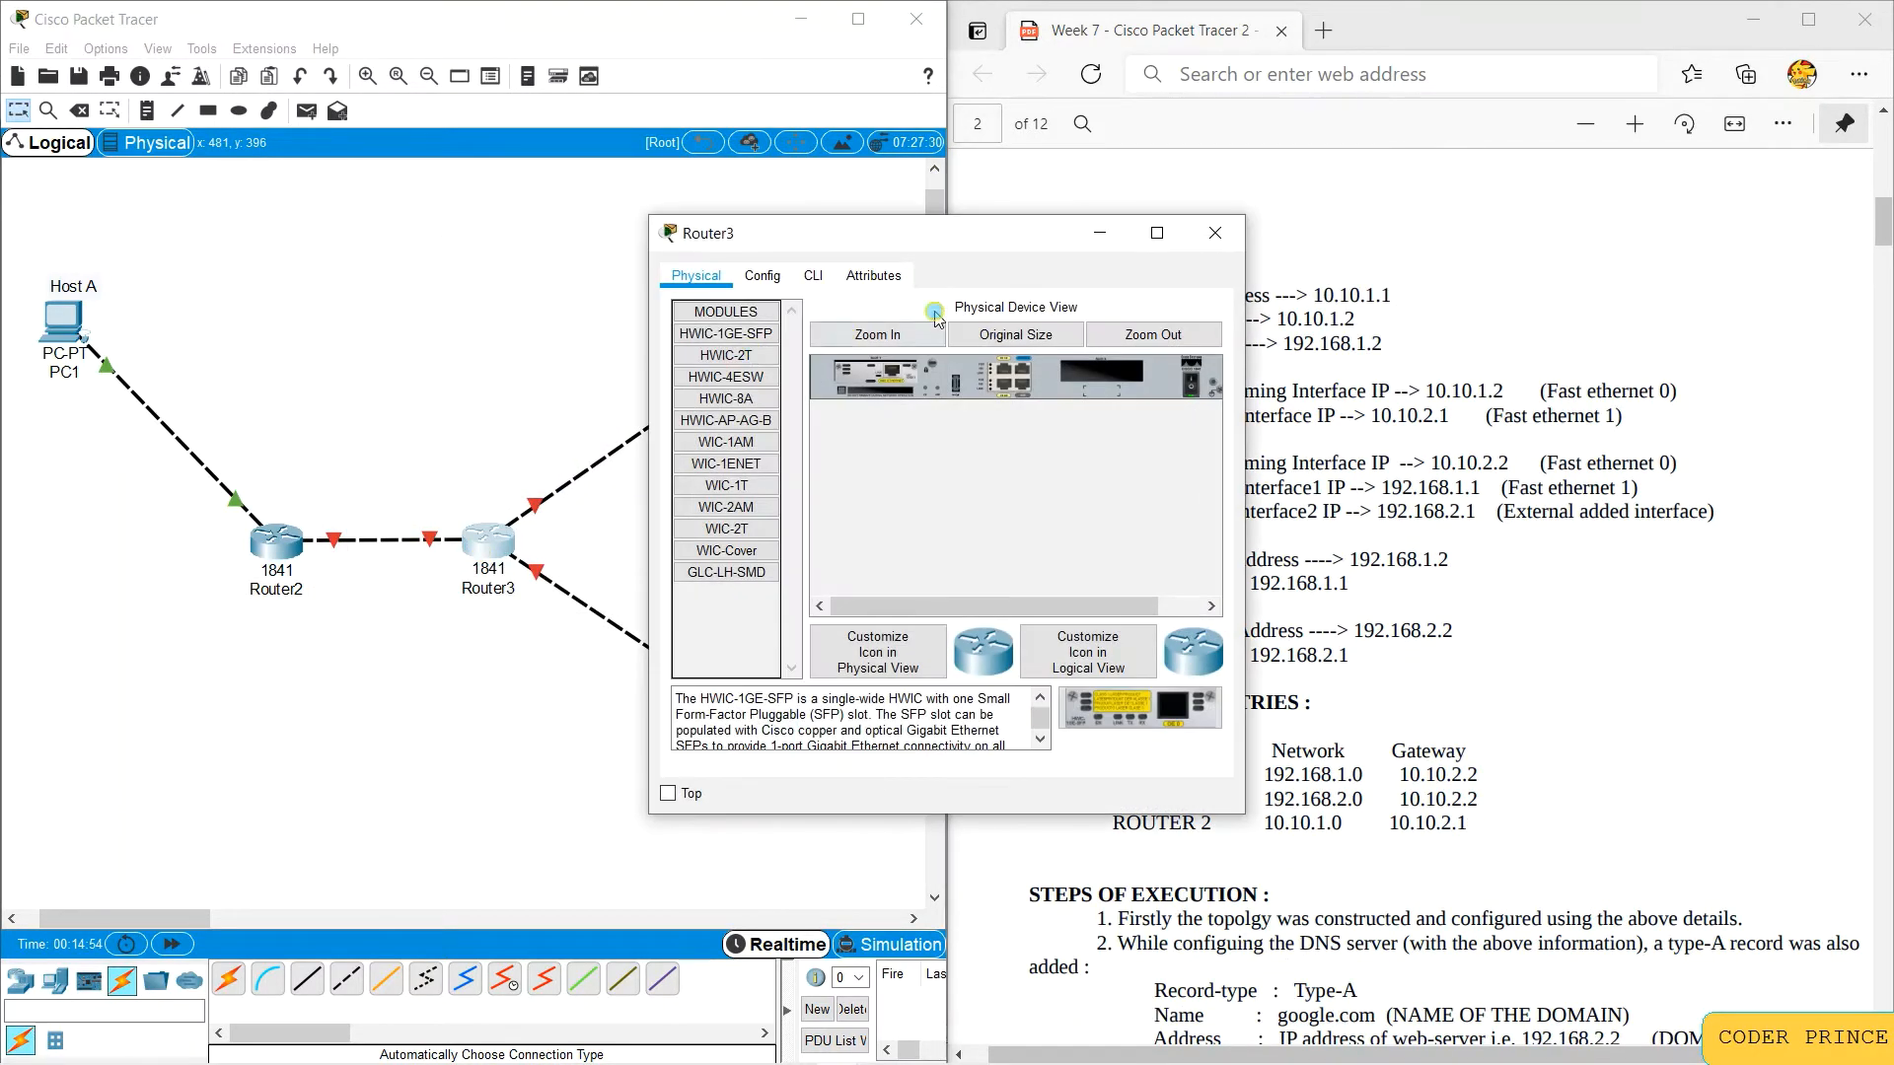
pyautogui.moveTo(956, 241); pyautogui.dragTo(541, 234)
pyautogui.click(345, 276)
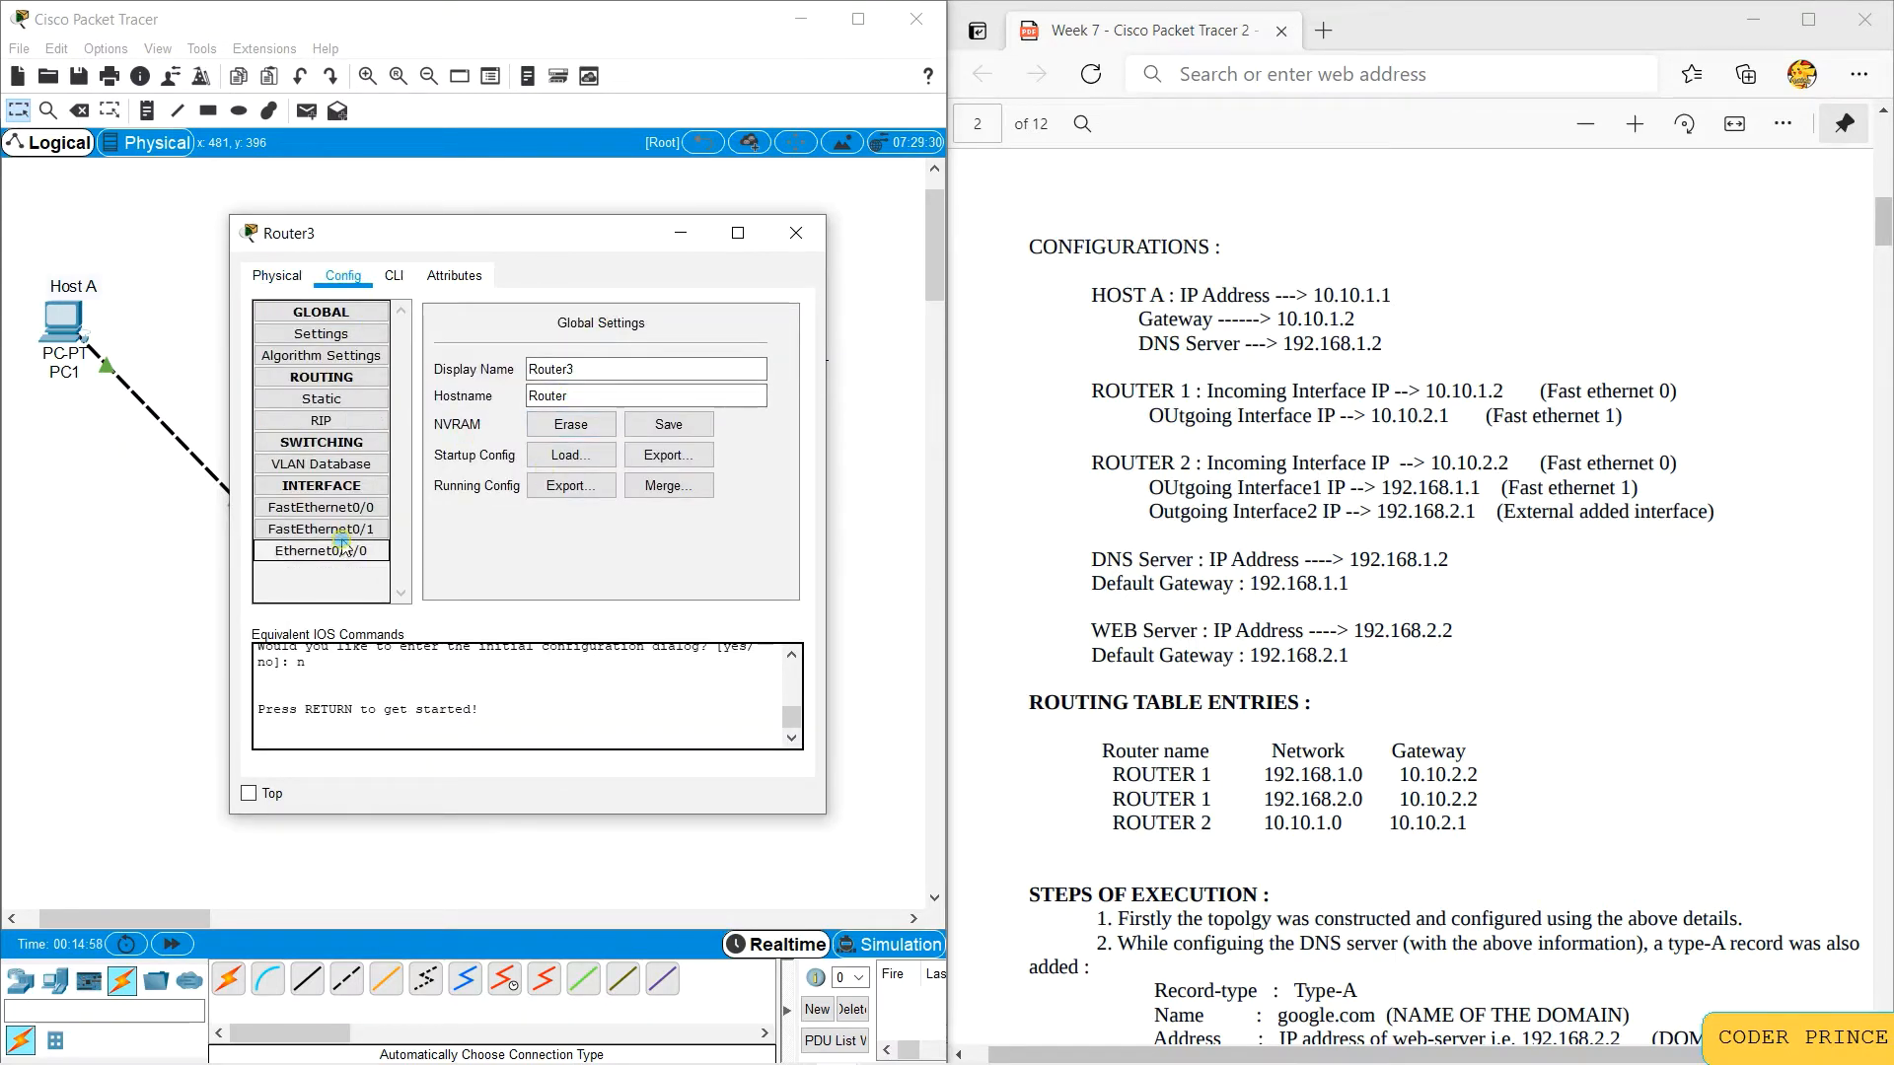
pyautogui.click(333, 508)
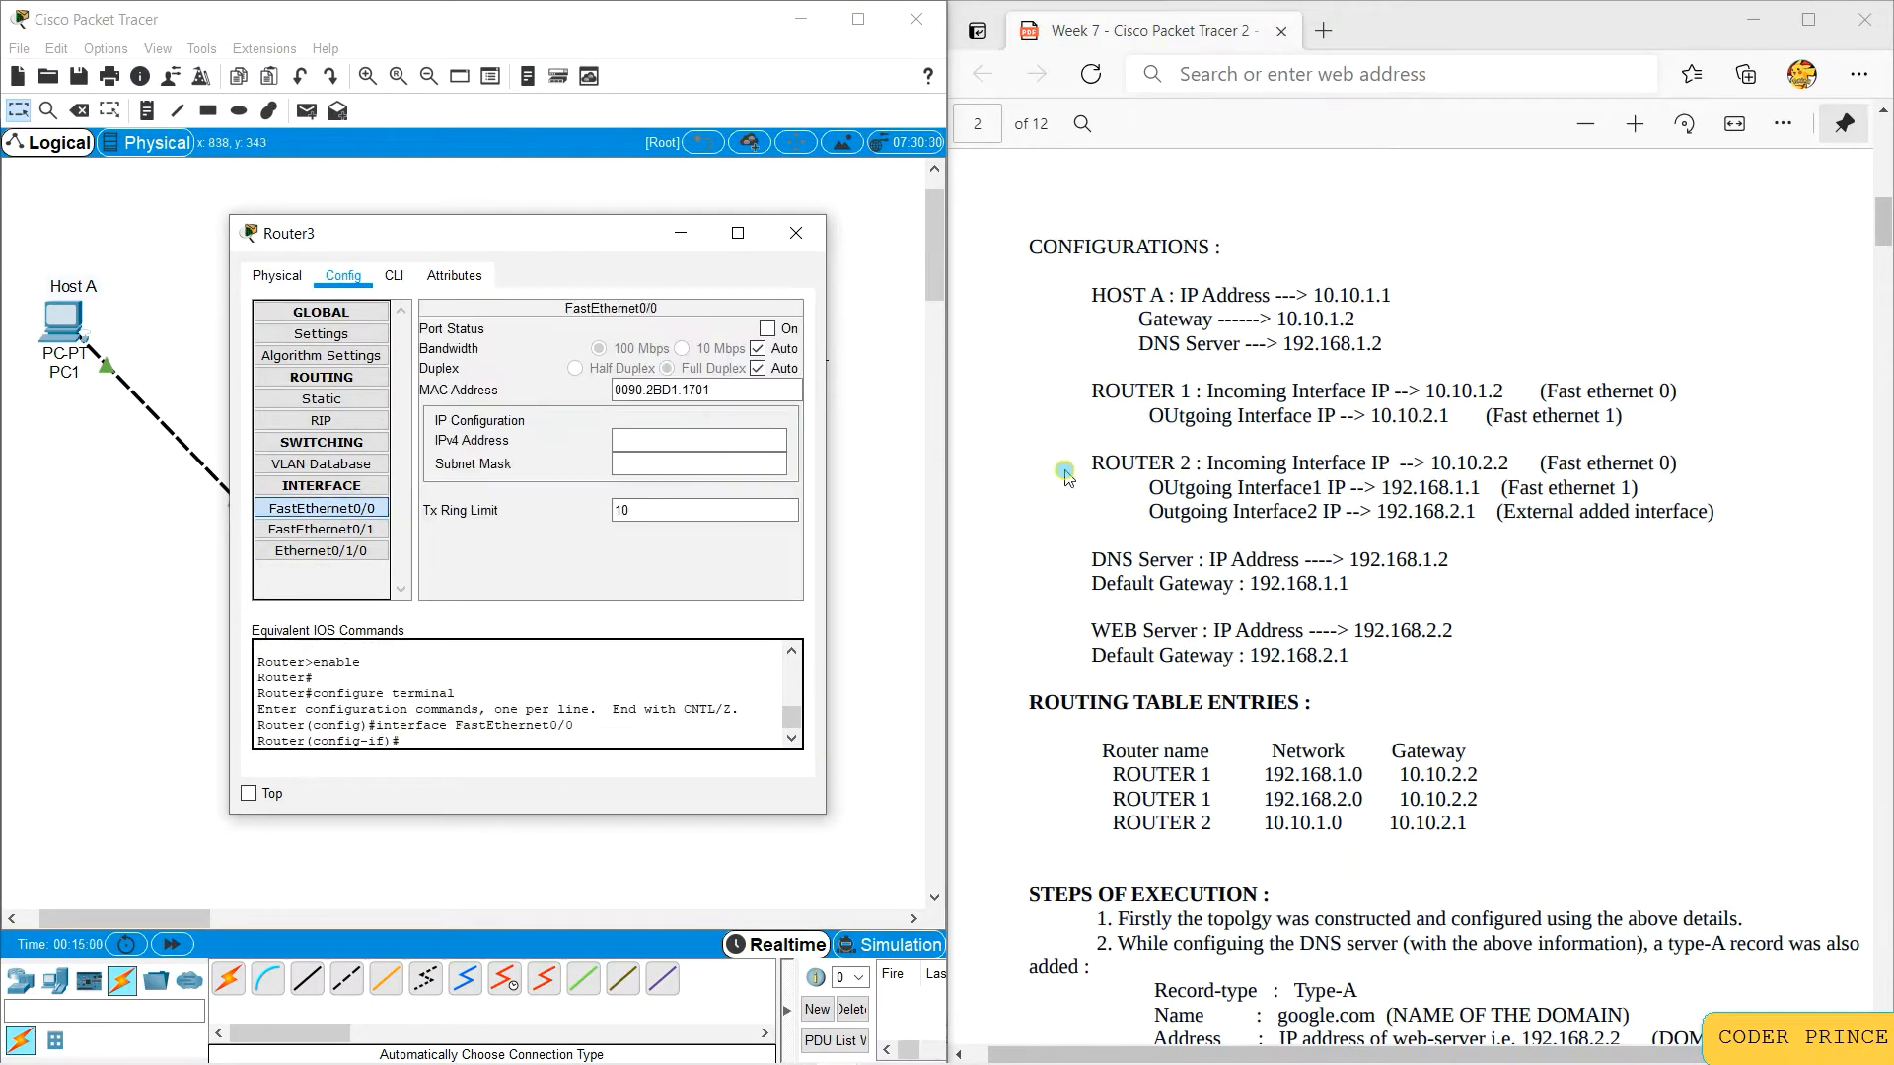
pyautogui.click(767, 330)
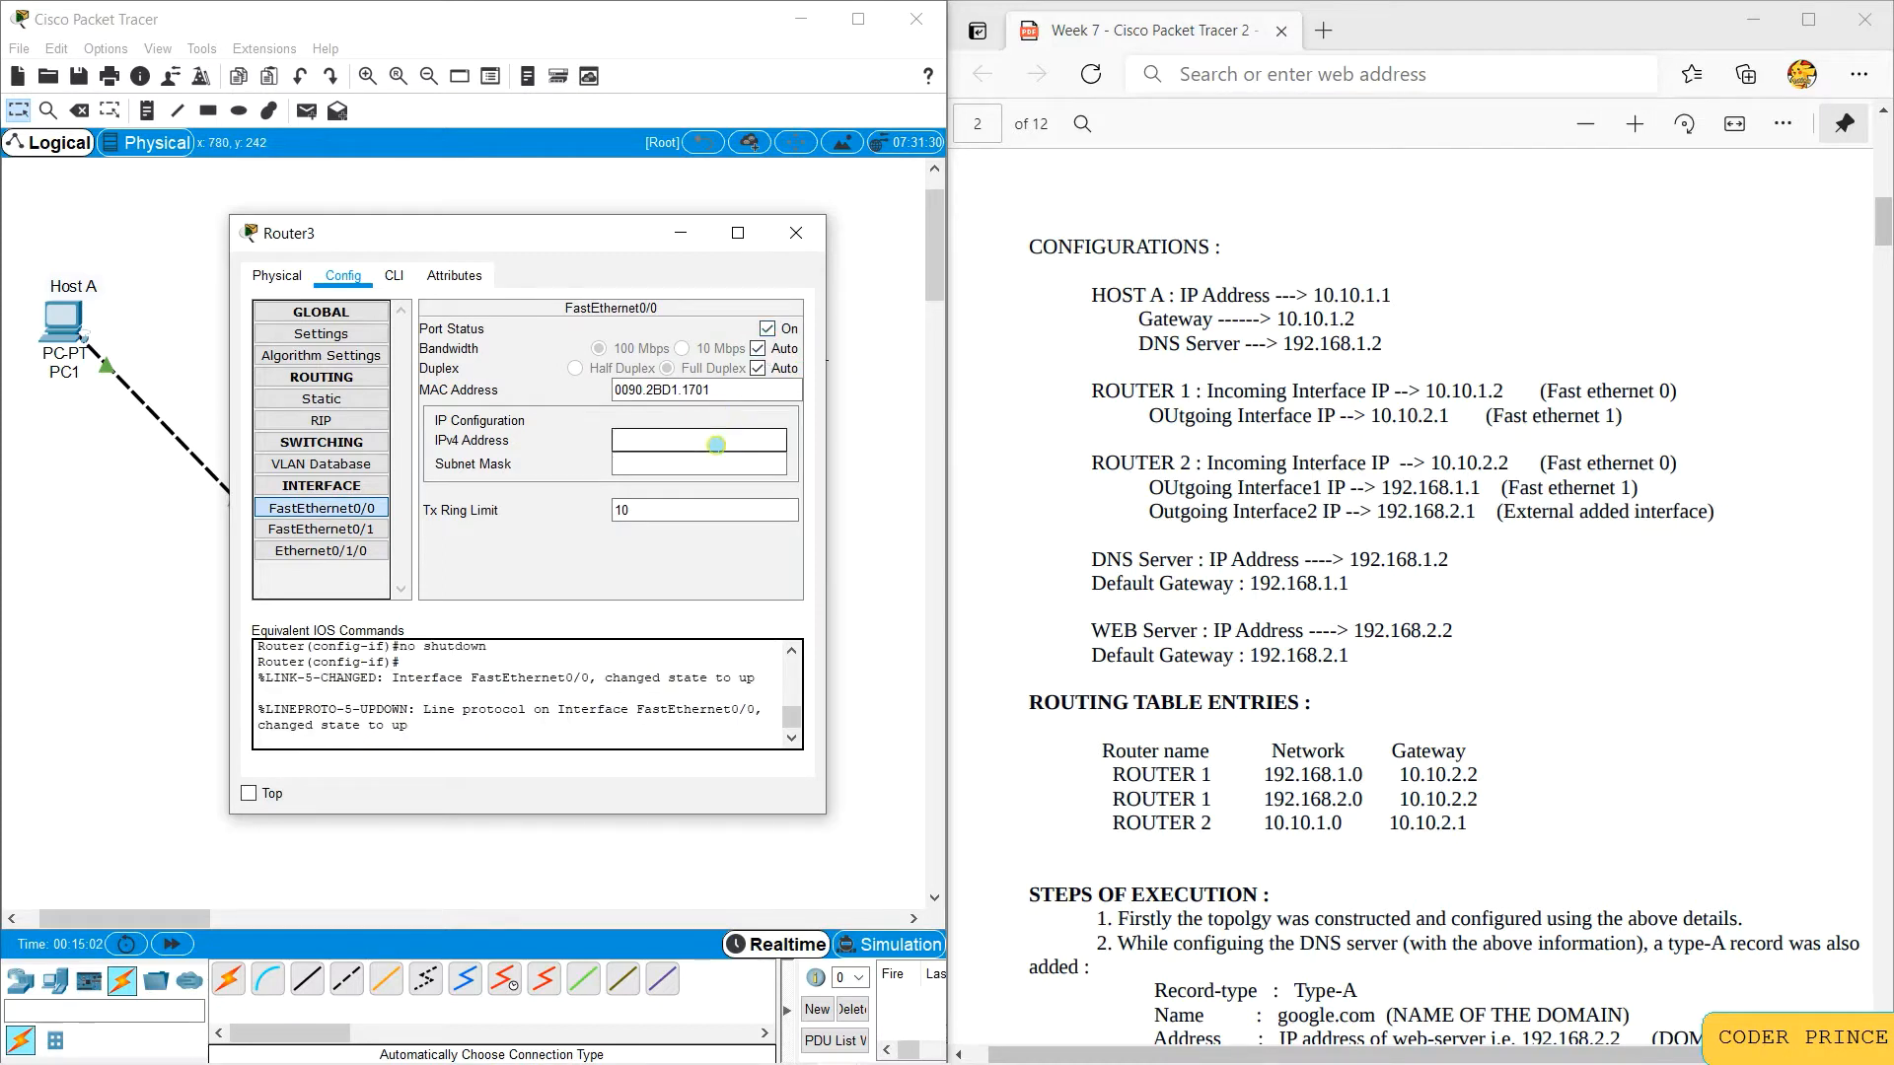
pyautogui.scroll(-1, 1261, 624)
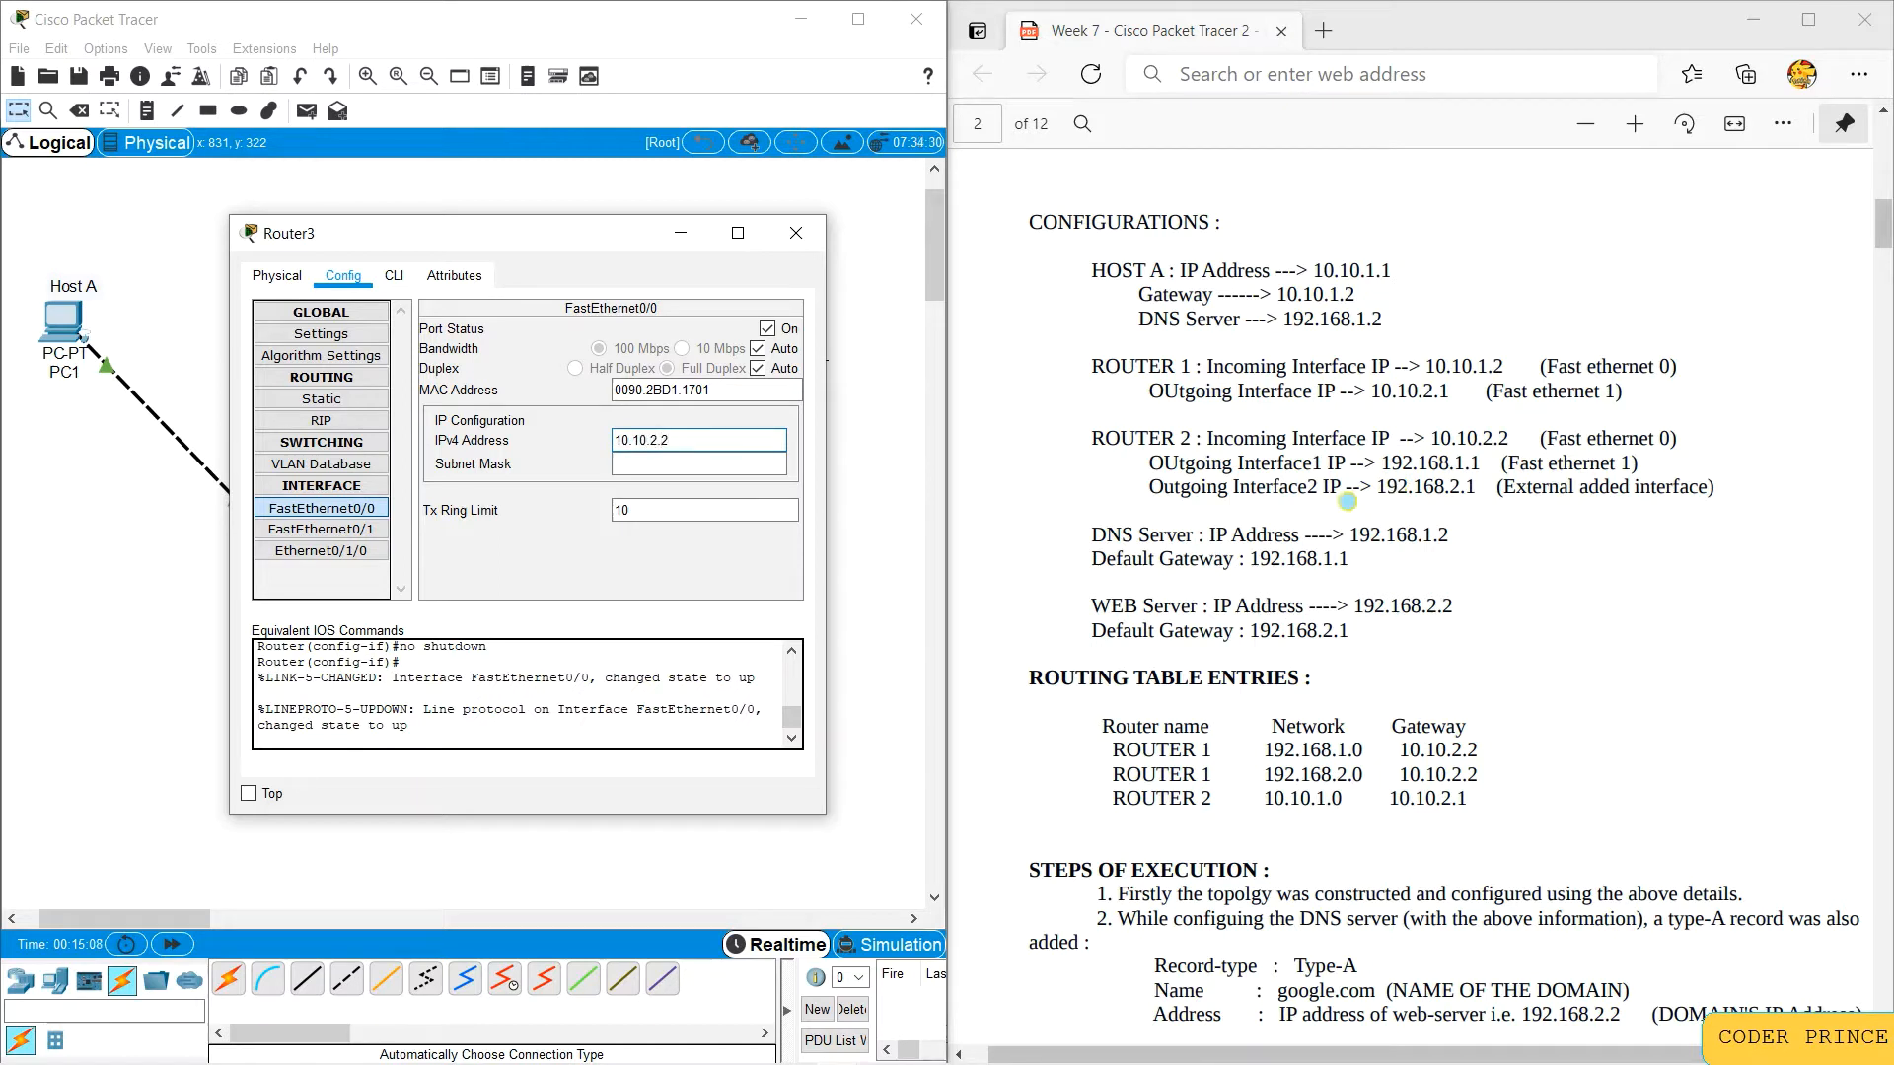
pyautogui.press('Return')
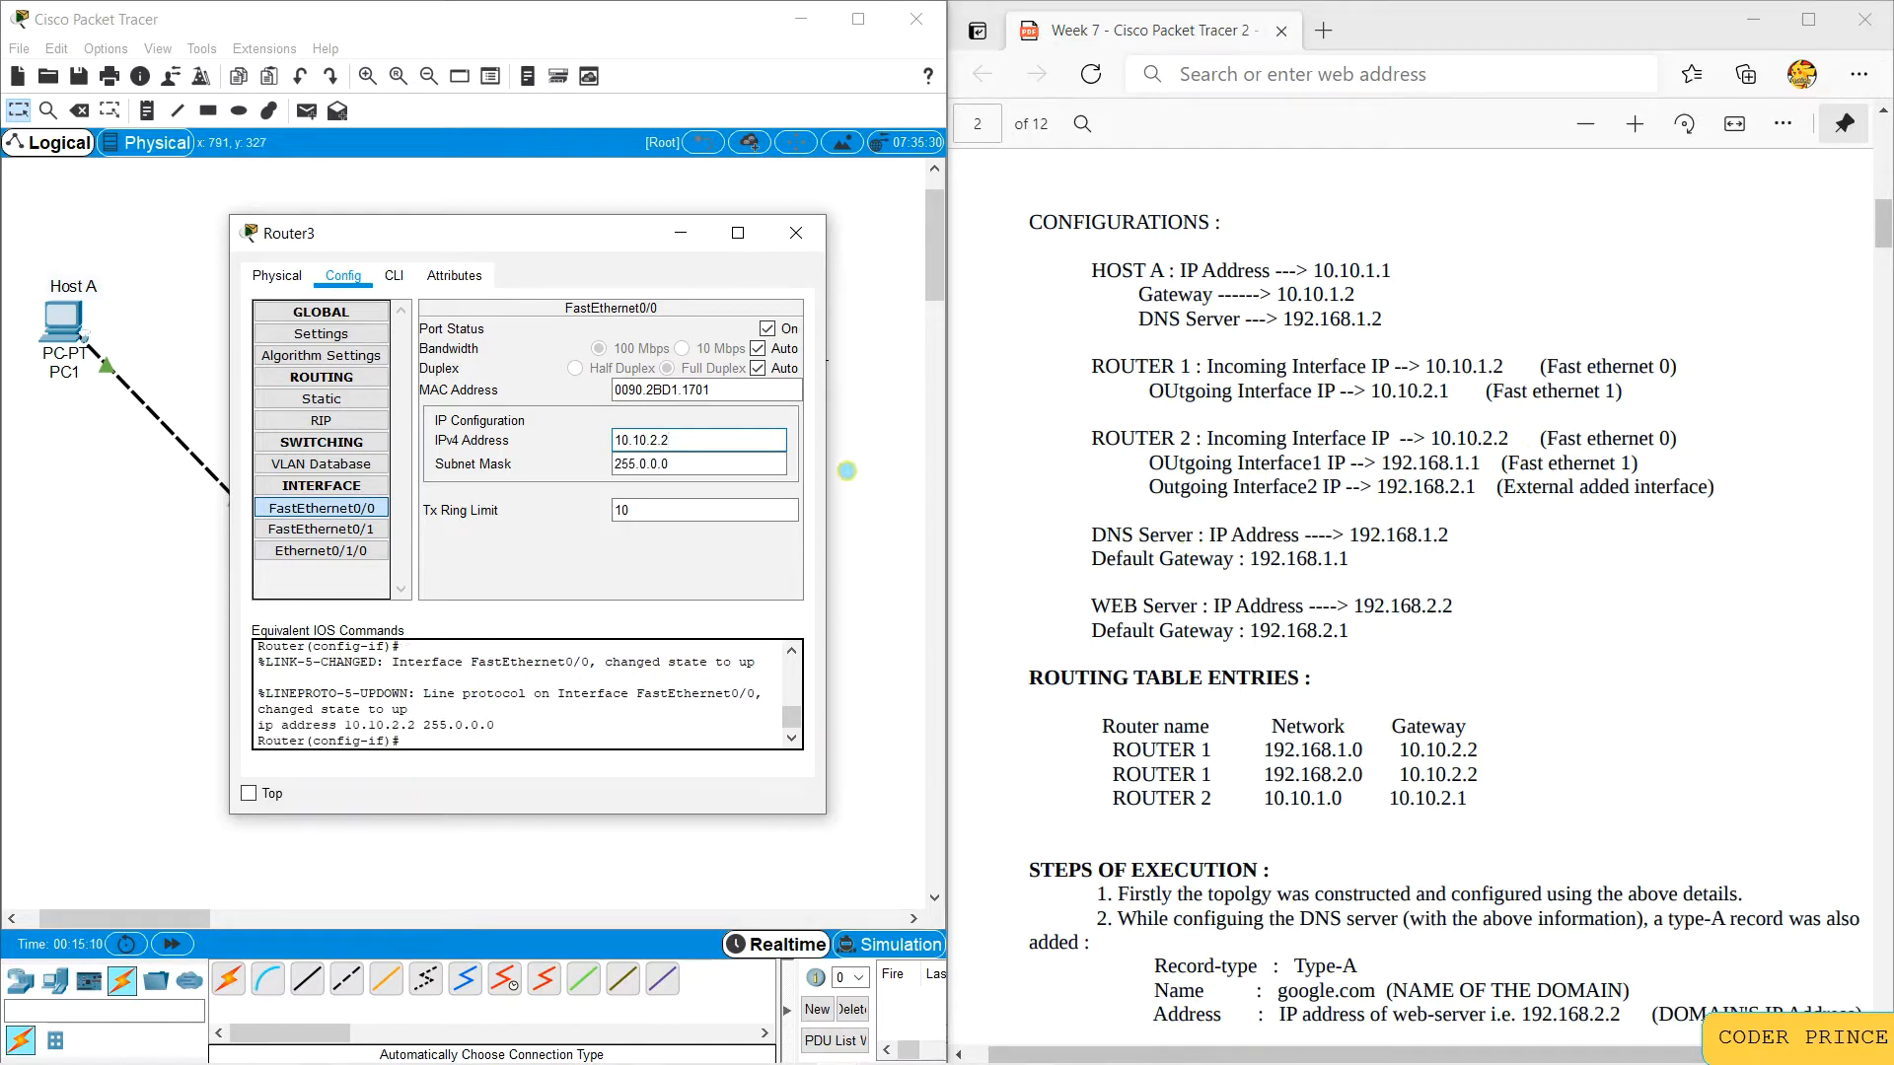
# Step: Turn on Router3's FastEthernet0/1 port and give it the IPv4 address 192.168.1.1 with the subnet mask 255.255.255.0
pyautogui.click(335, 533)
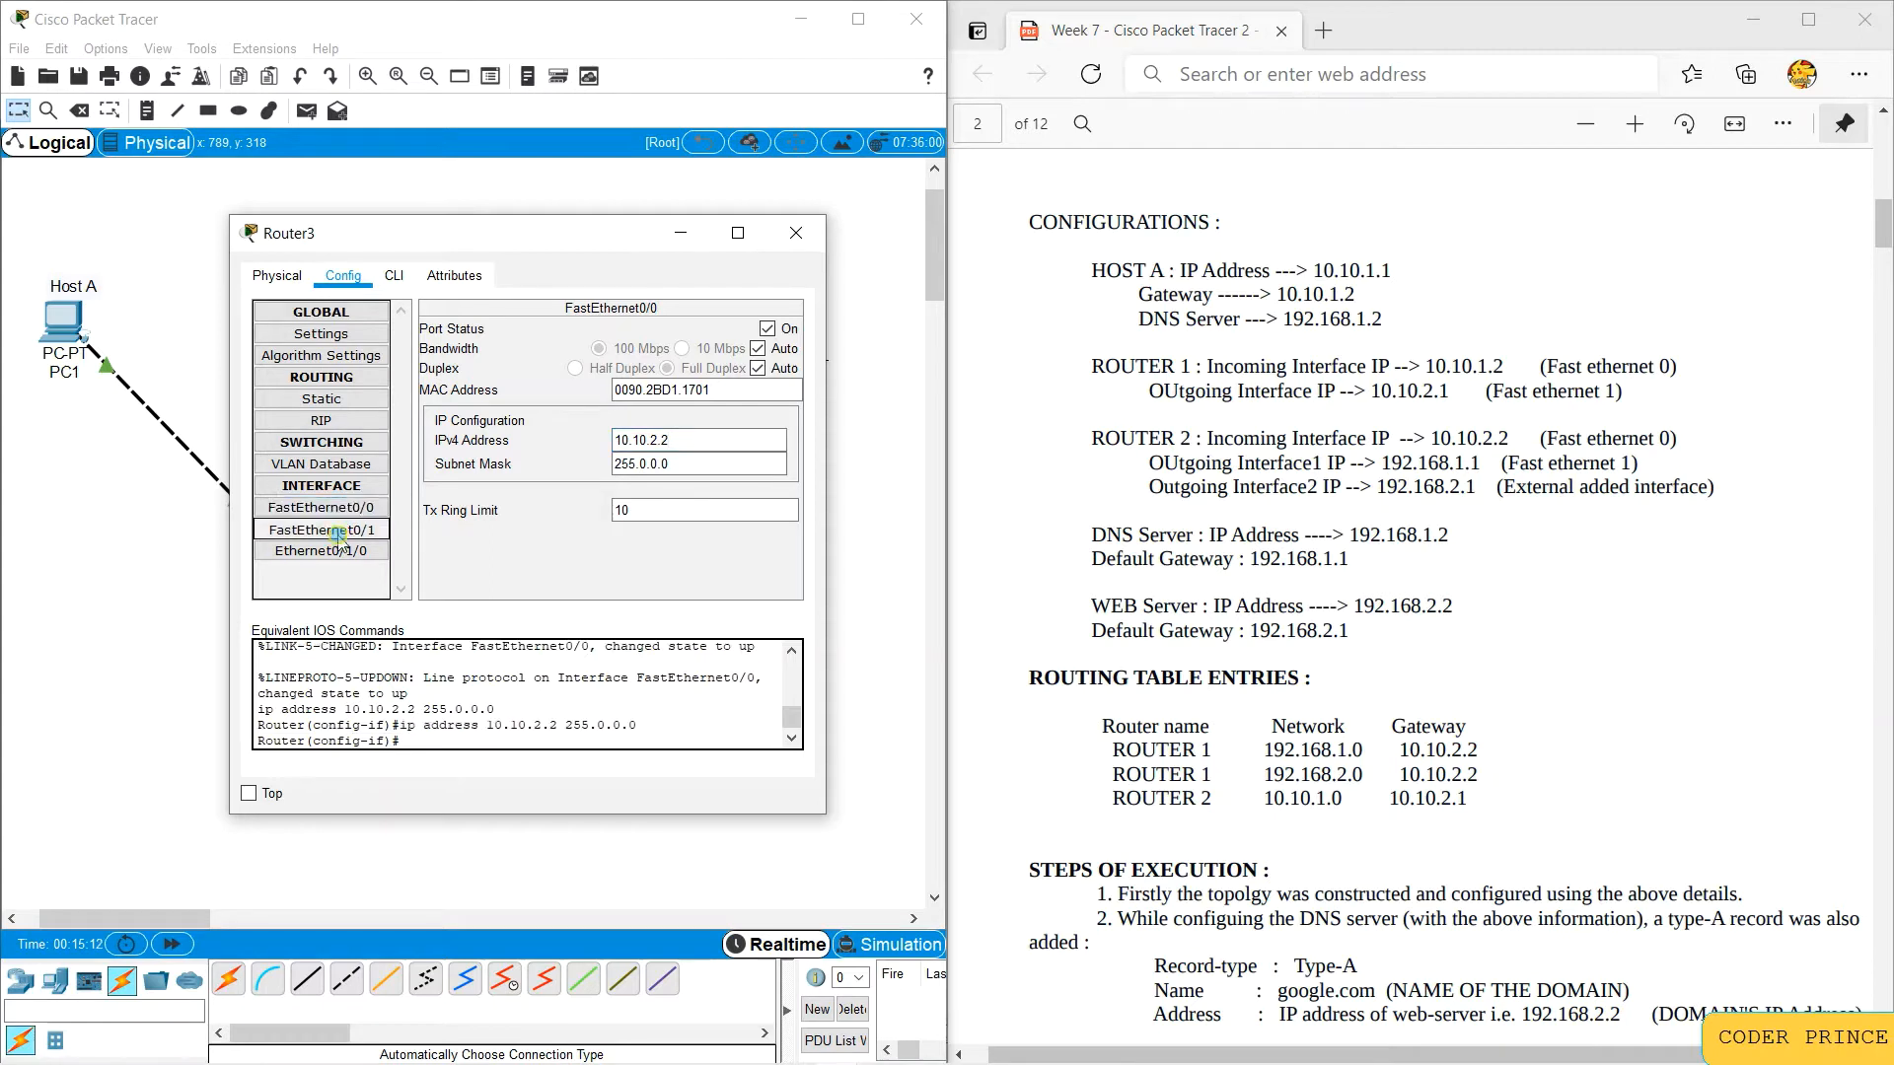
pyautogui.click(335, 533)
pyautogui.click(767, 327)
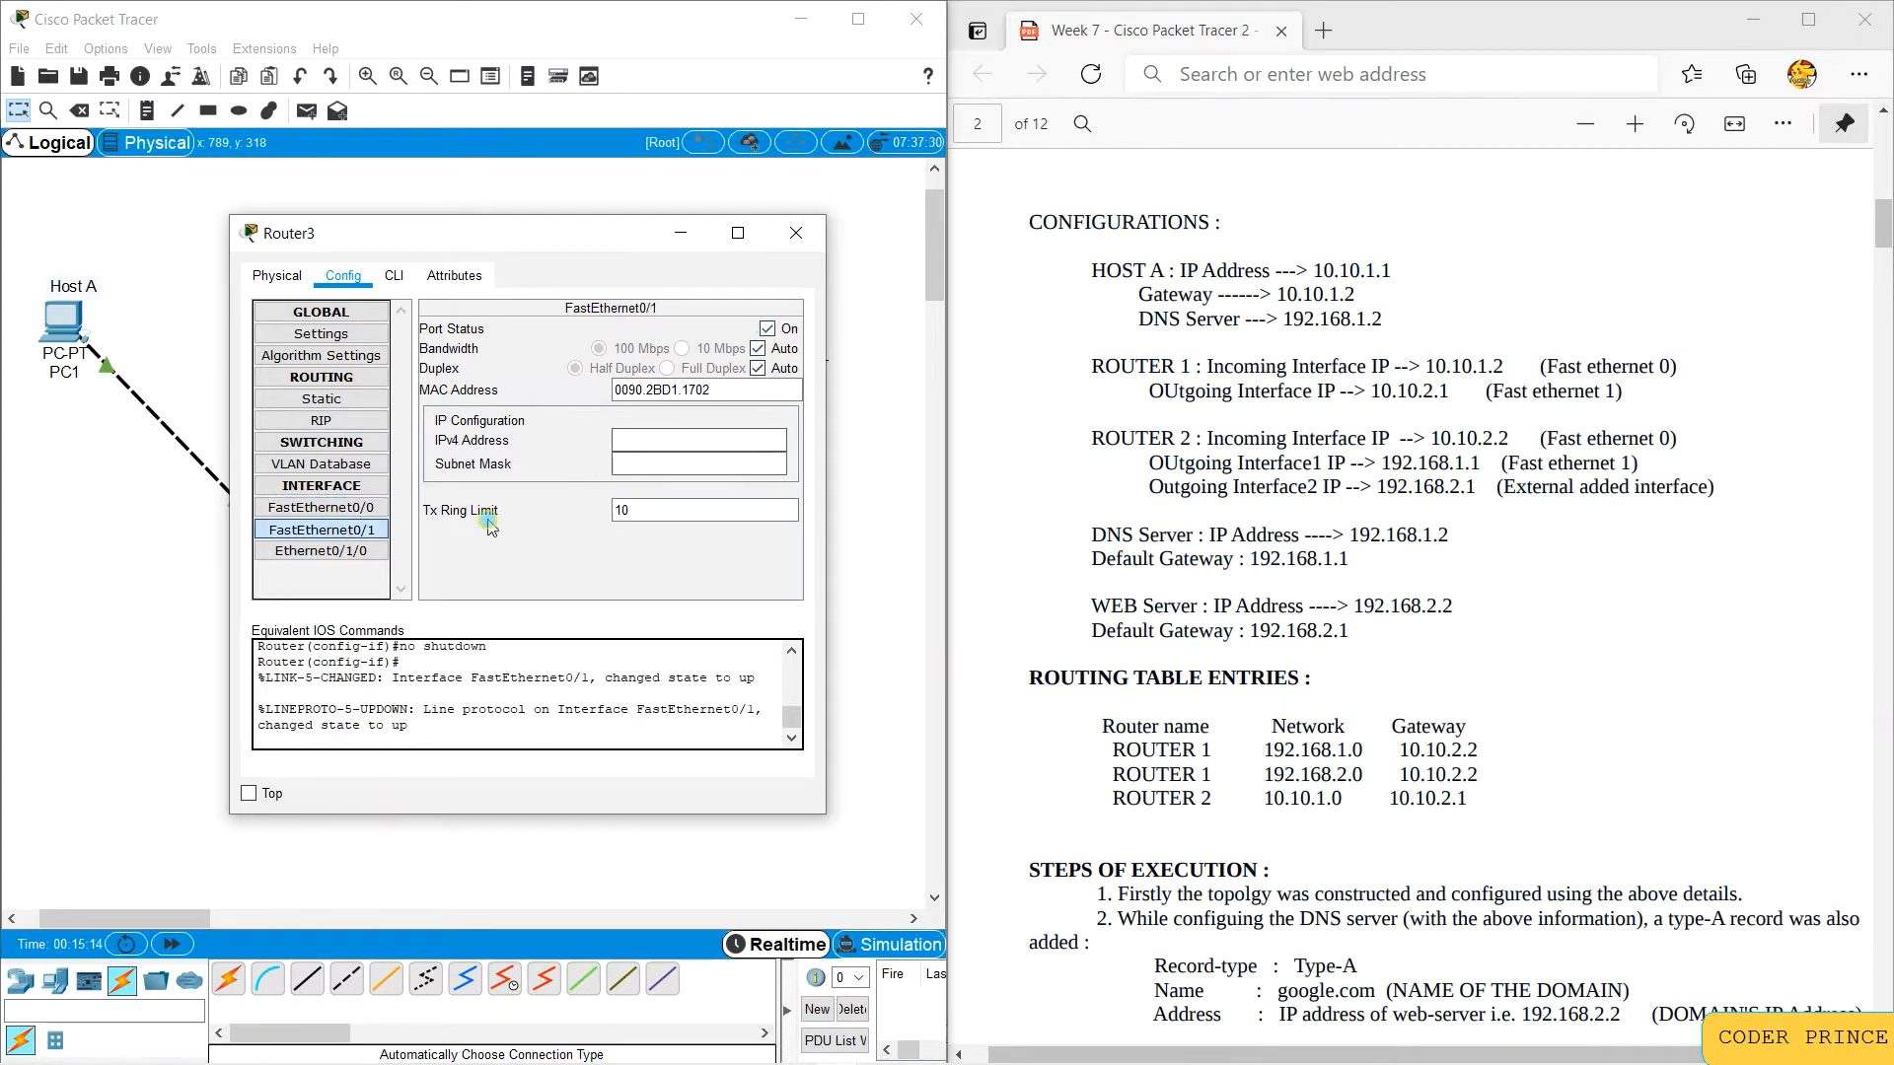
pyautogui.click(681, 442)
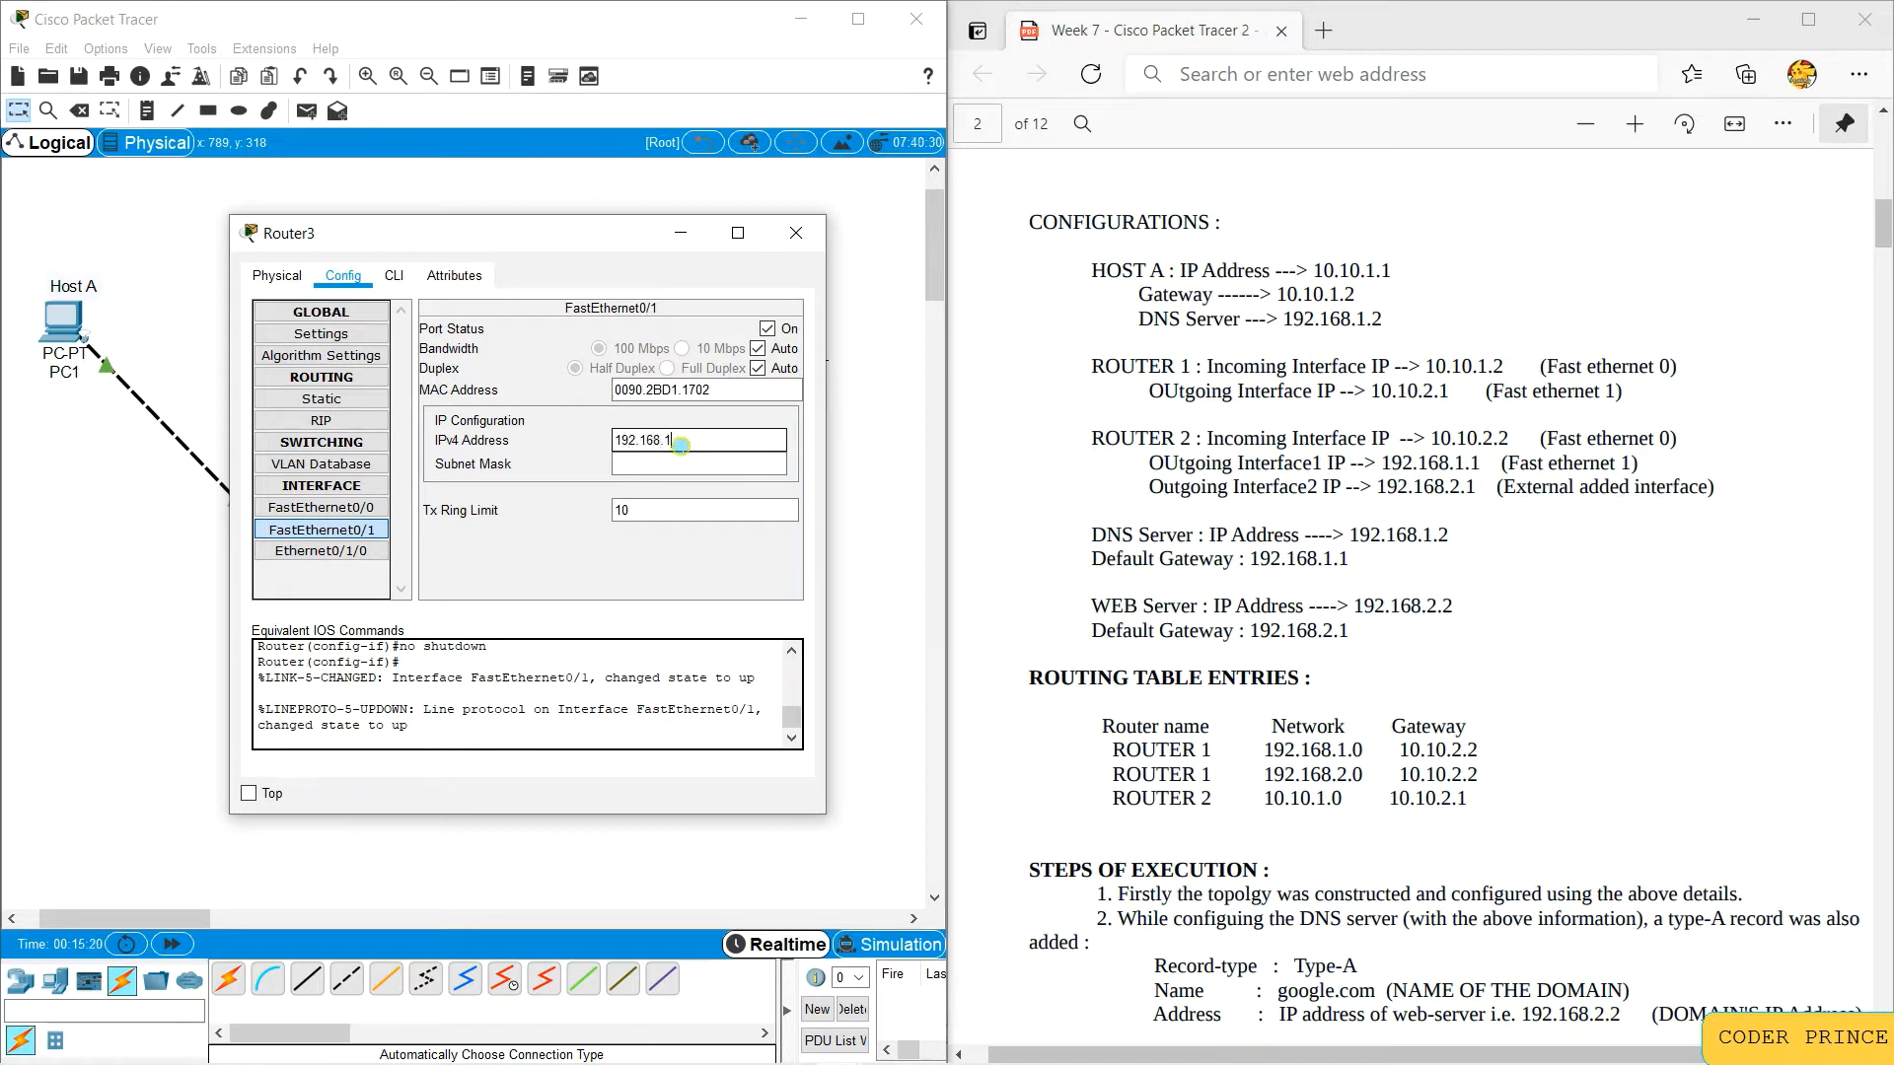
pyautogui.press('Return')
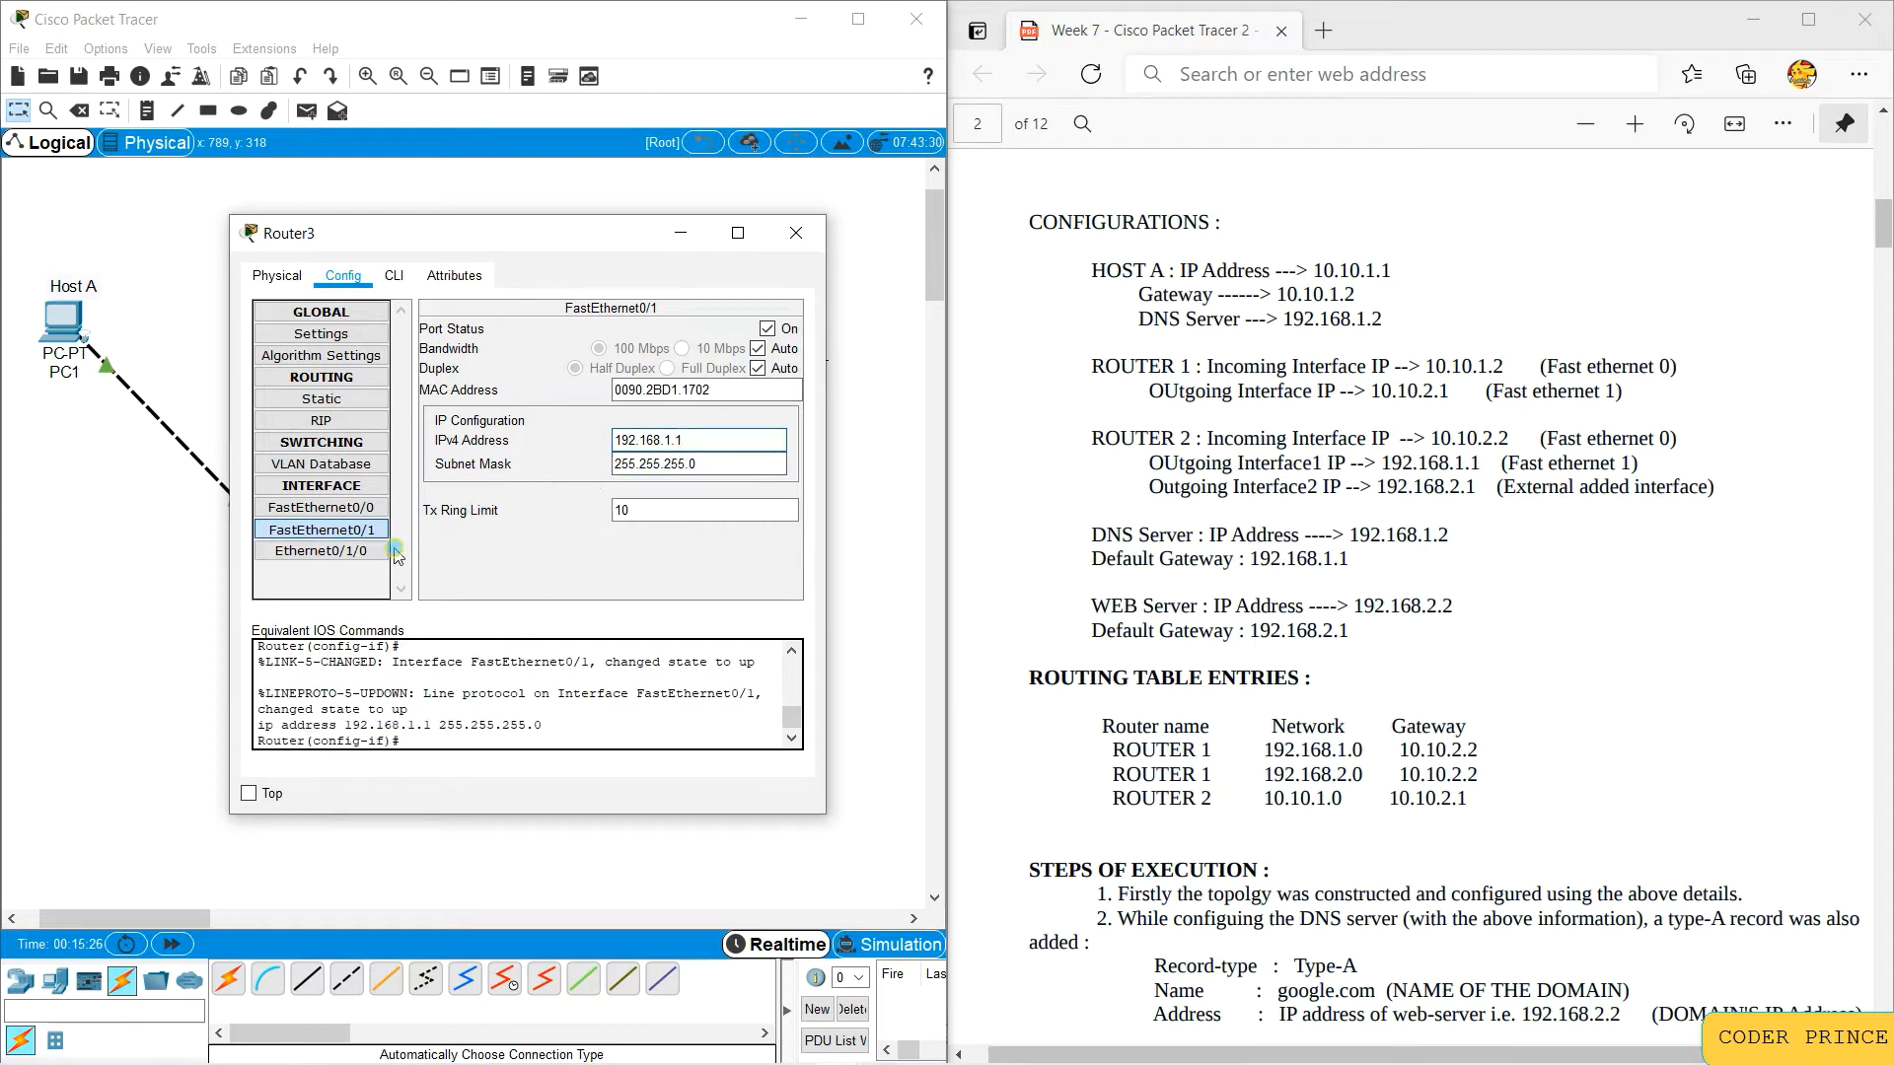
# Step: Turn on Router3's Ethernet0/1/0 port, assign it 192.168.2.1 with the subnet mask 255.255.255.0, and close the router's window
pyautogui.click(286, 549)
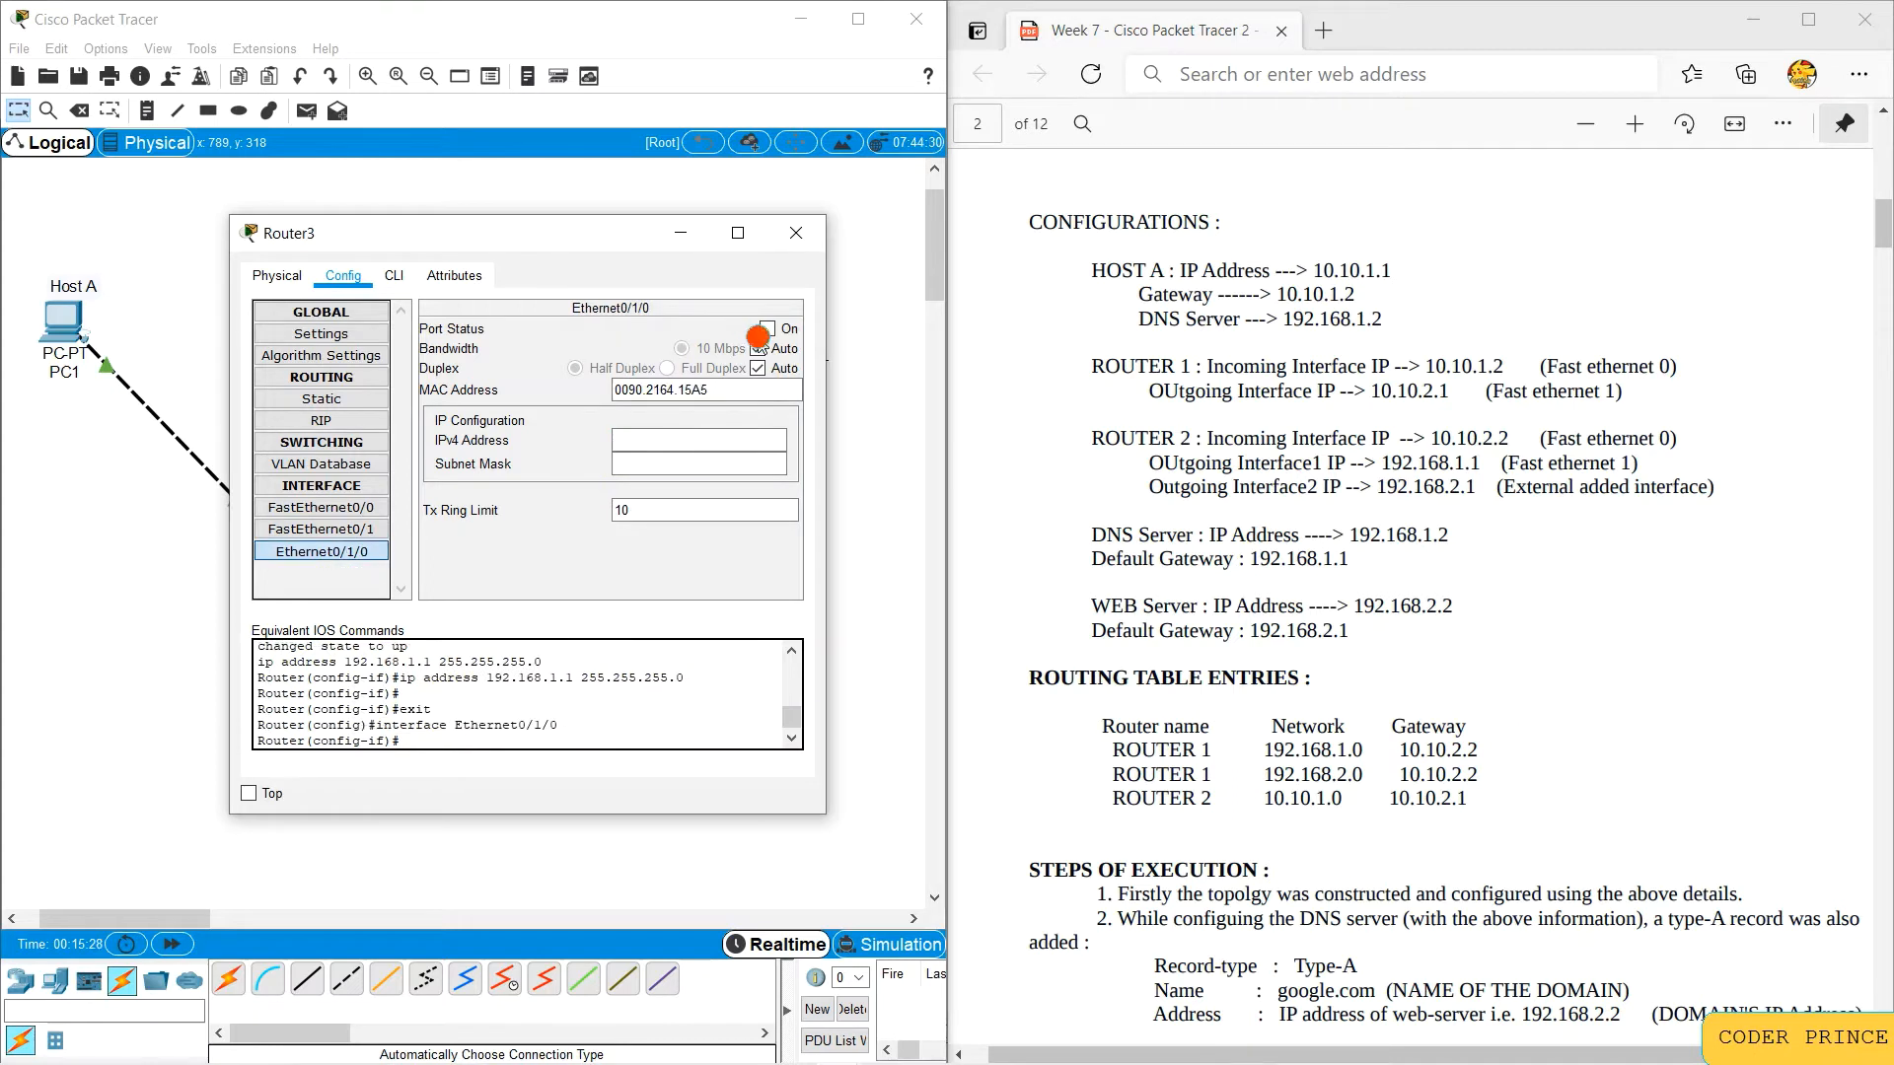
pyautogui.click(767, 327)
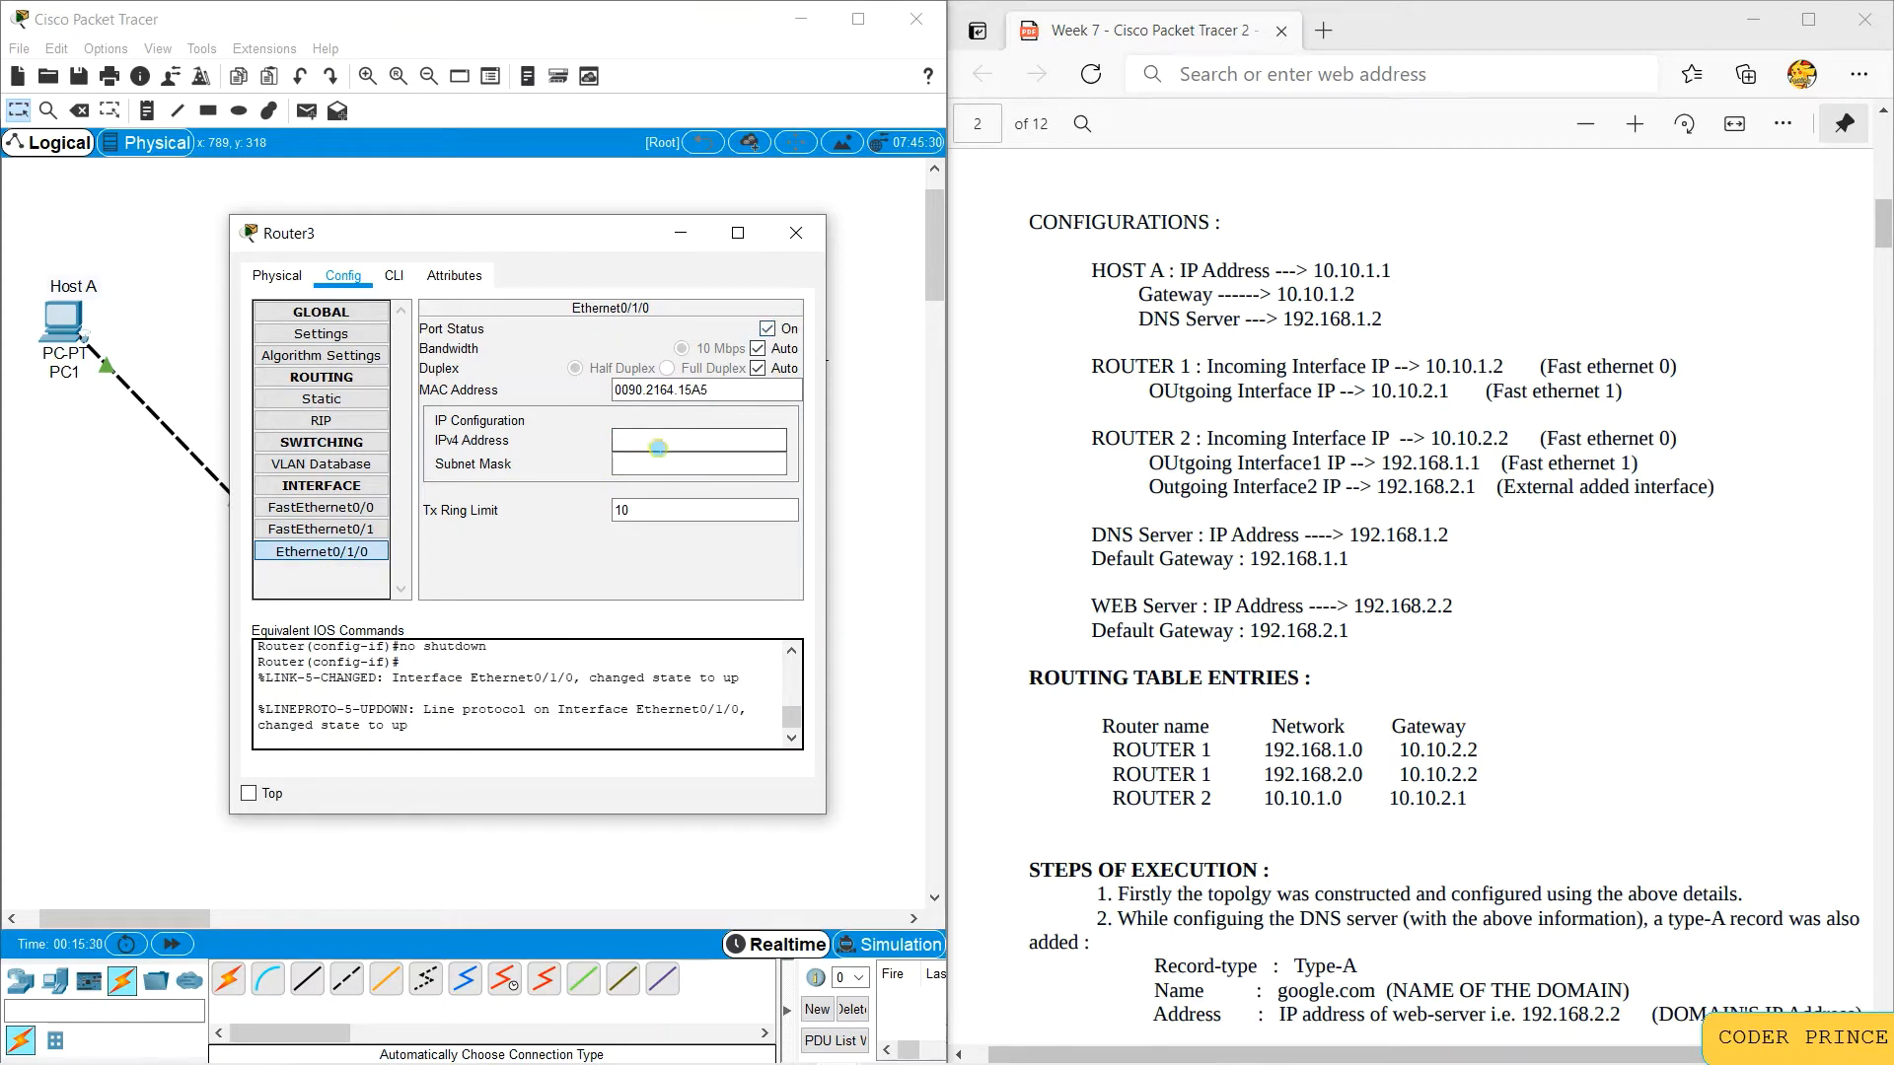
pyautogui.click(657, 449)
pyautogui.click(614, 465)
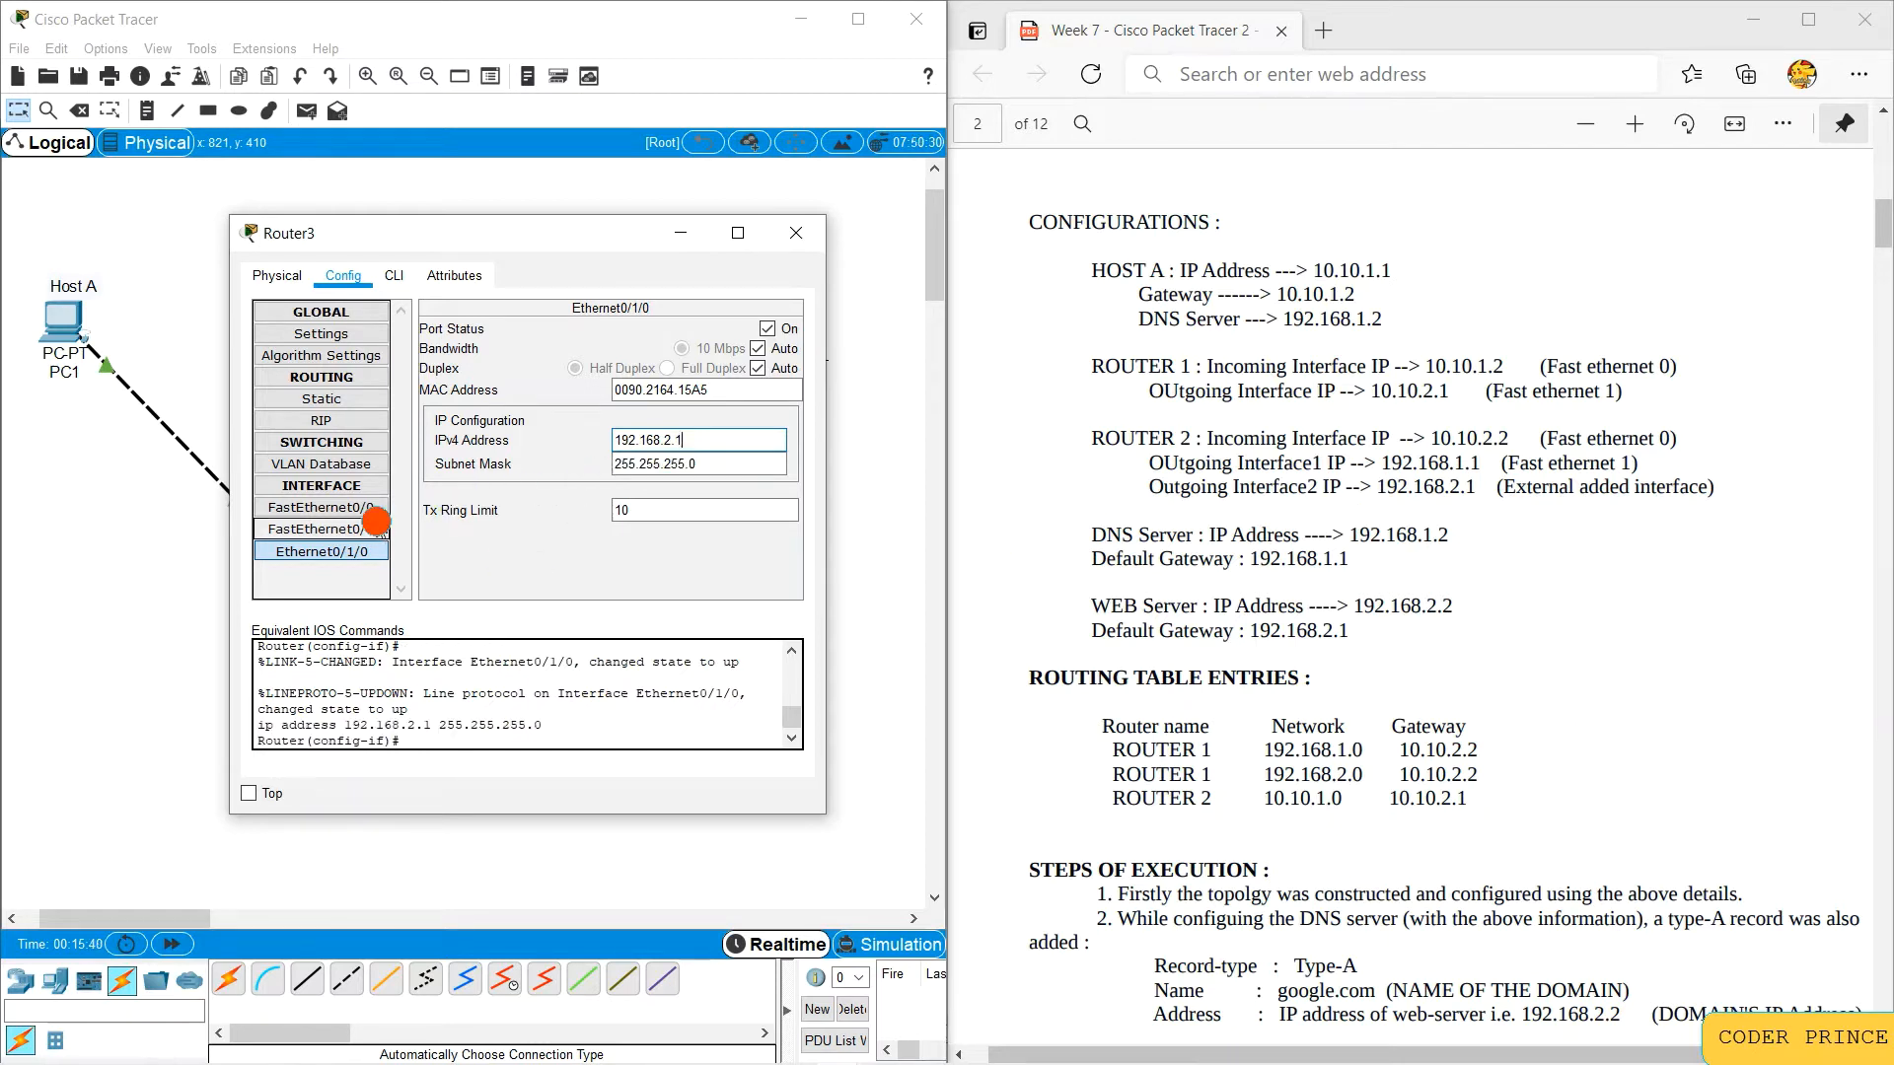
pyautogui.click(375, 522)
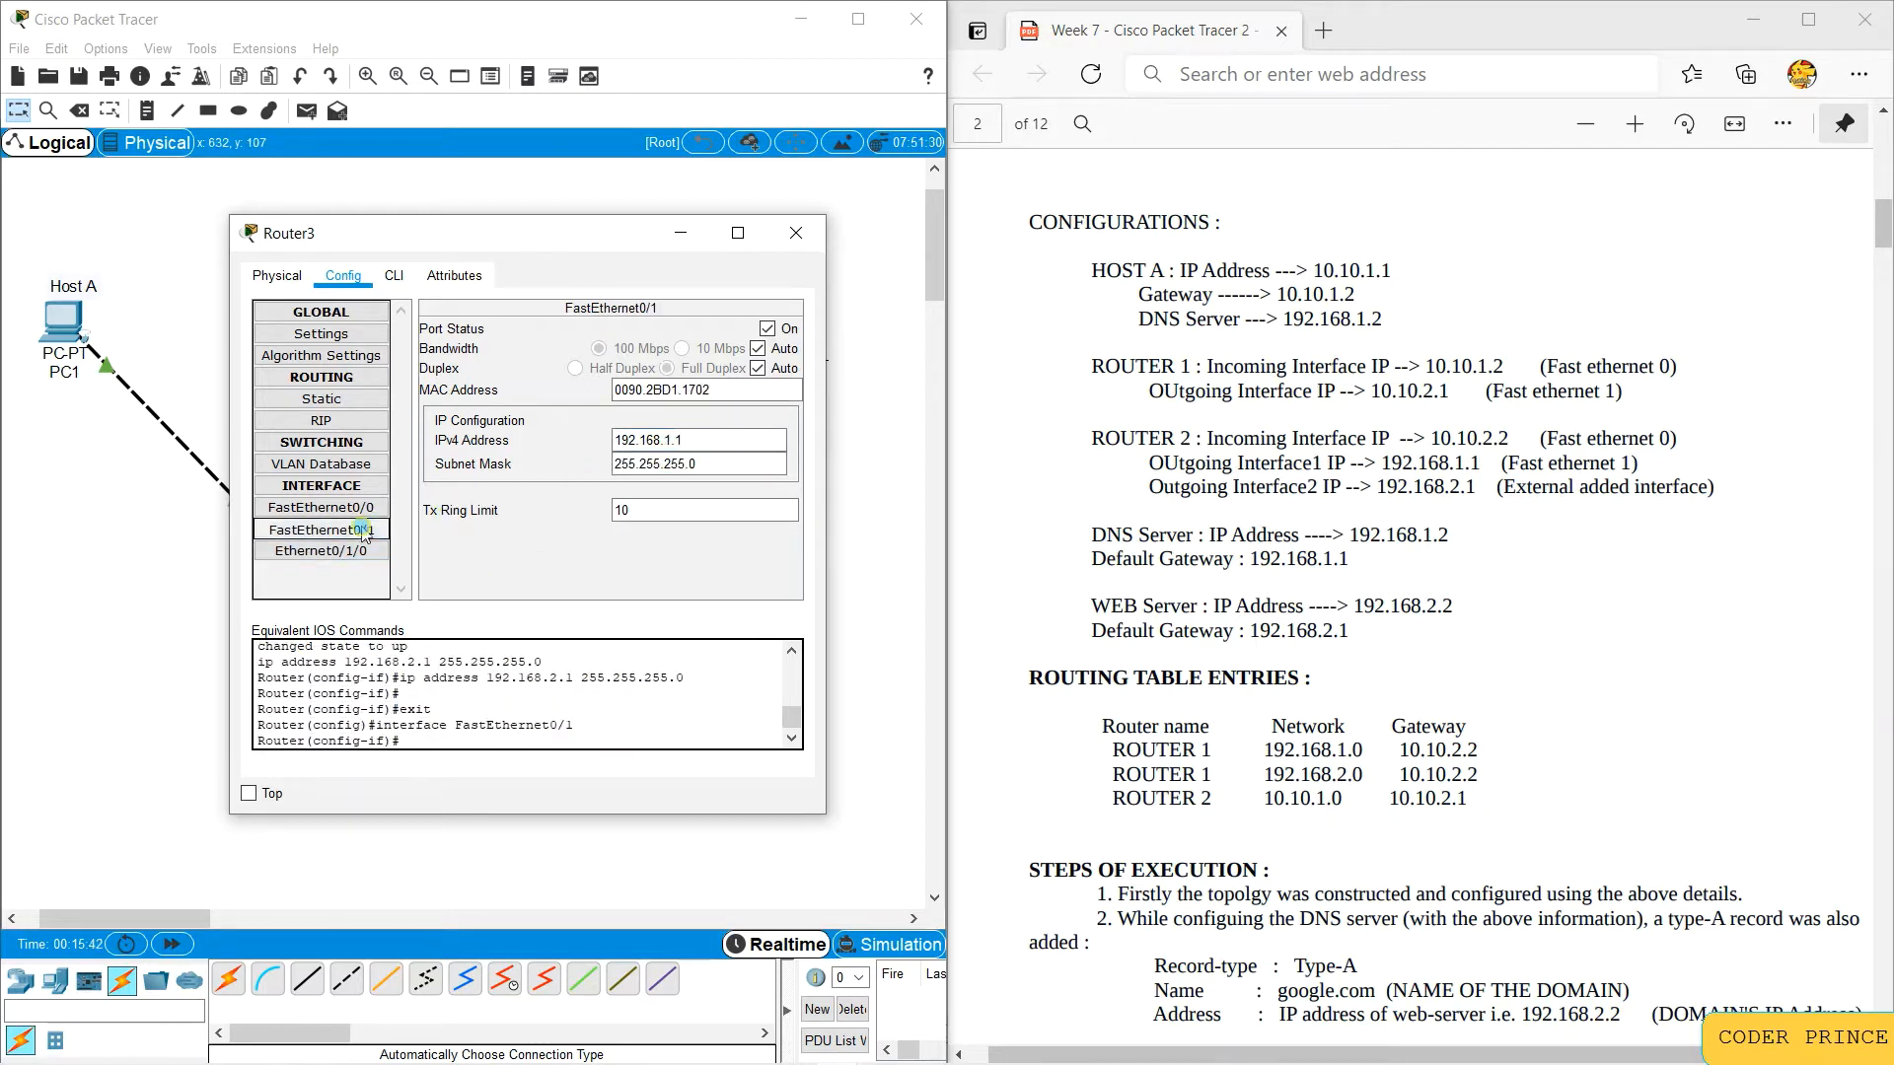
pyautogui.click(320, 507)
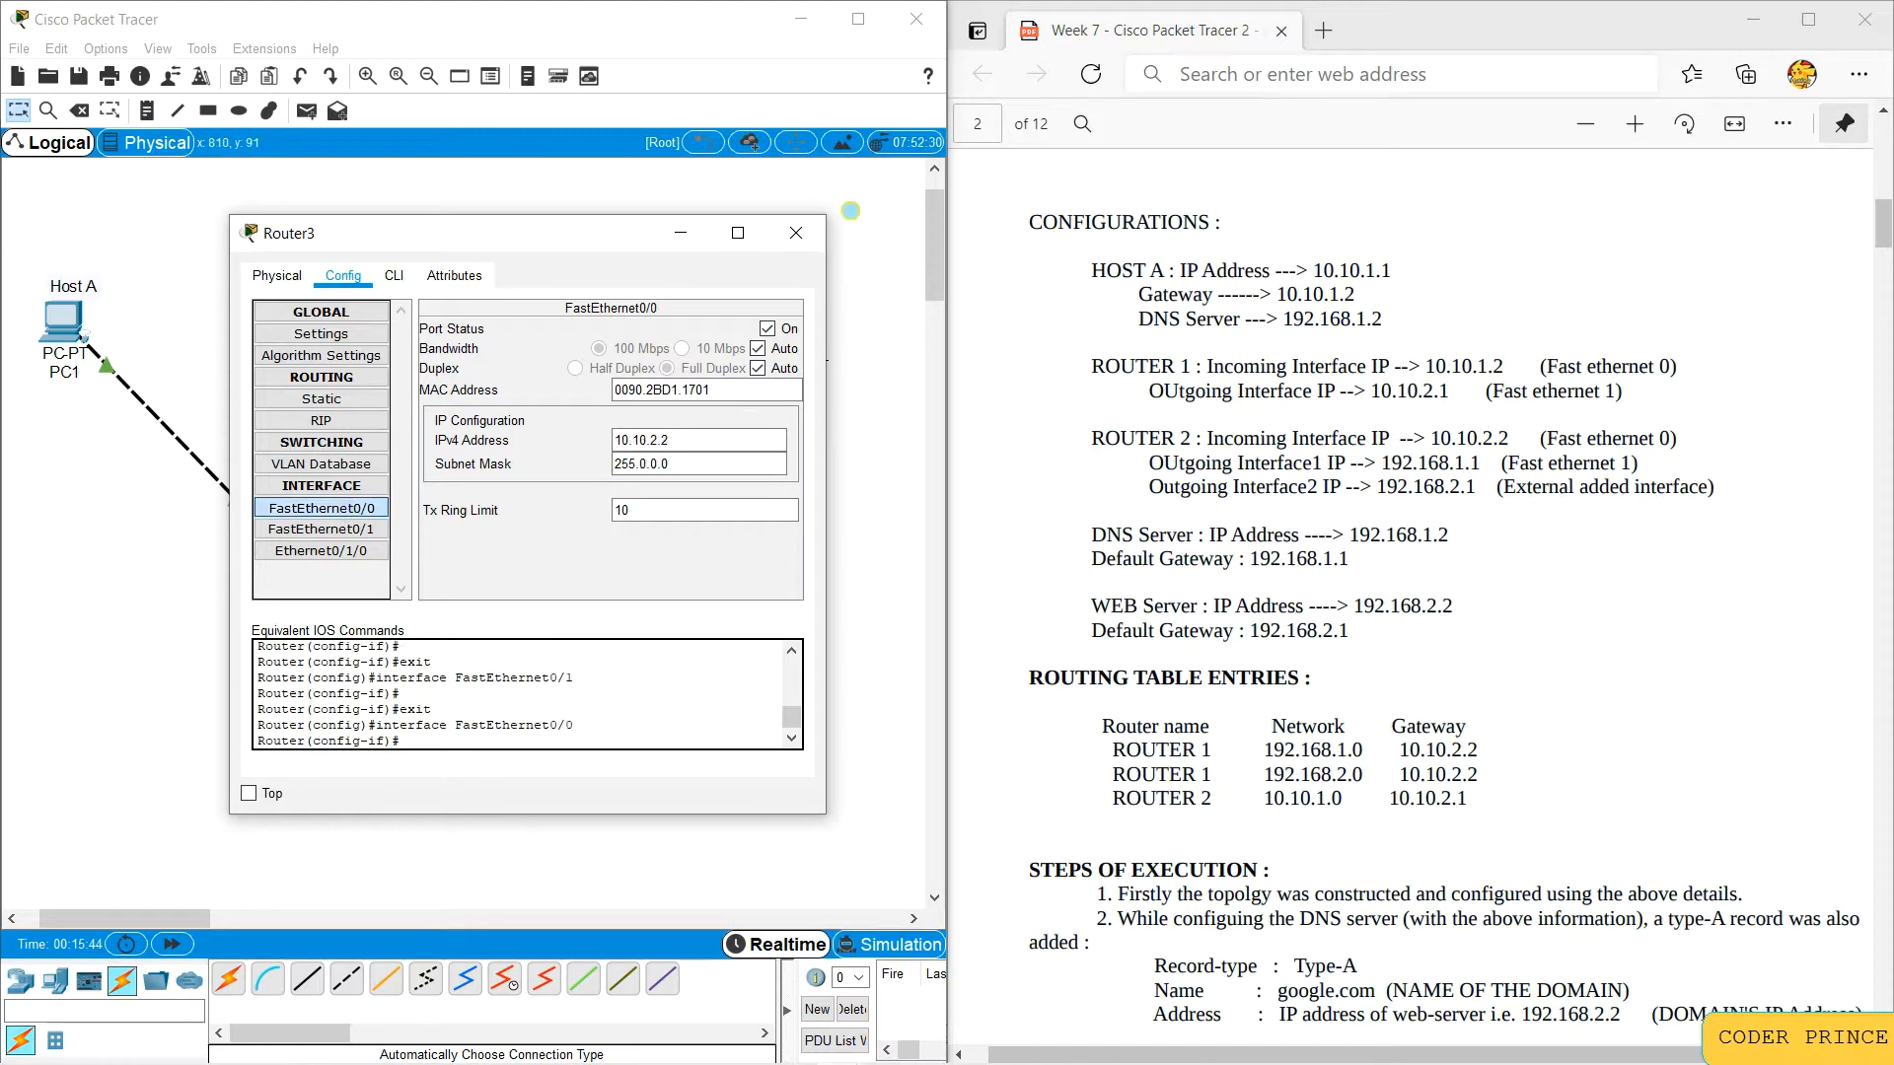
pyautogui.click(796, 233)
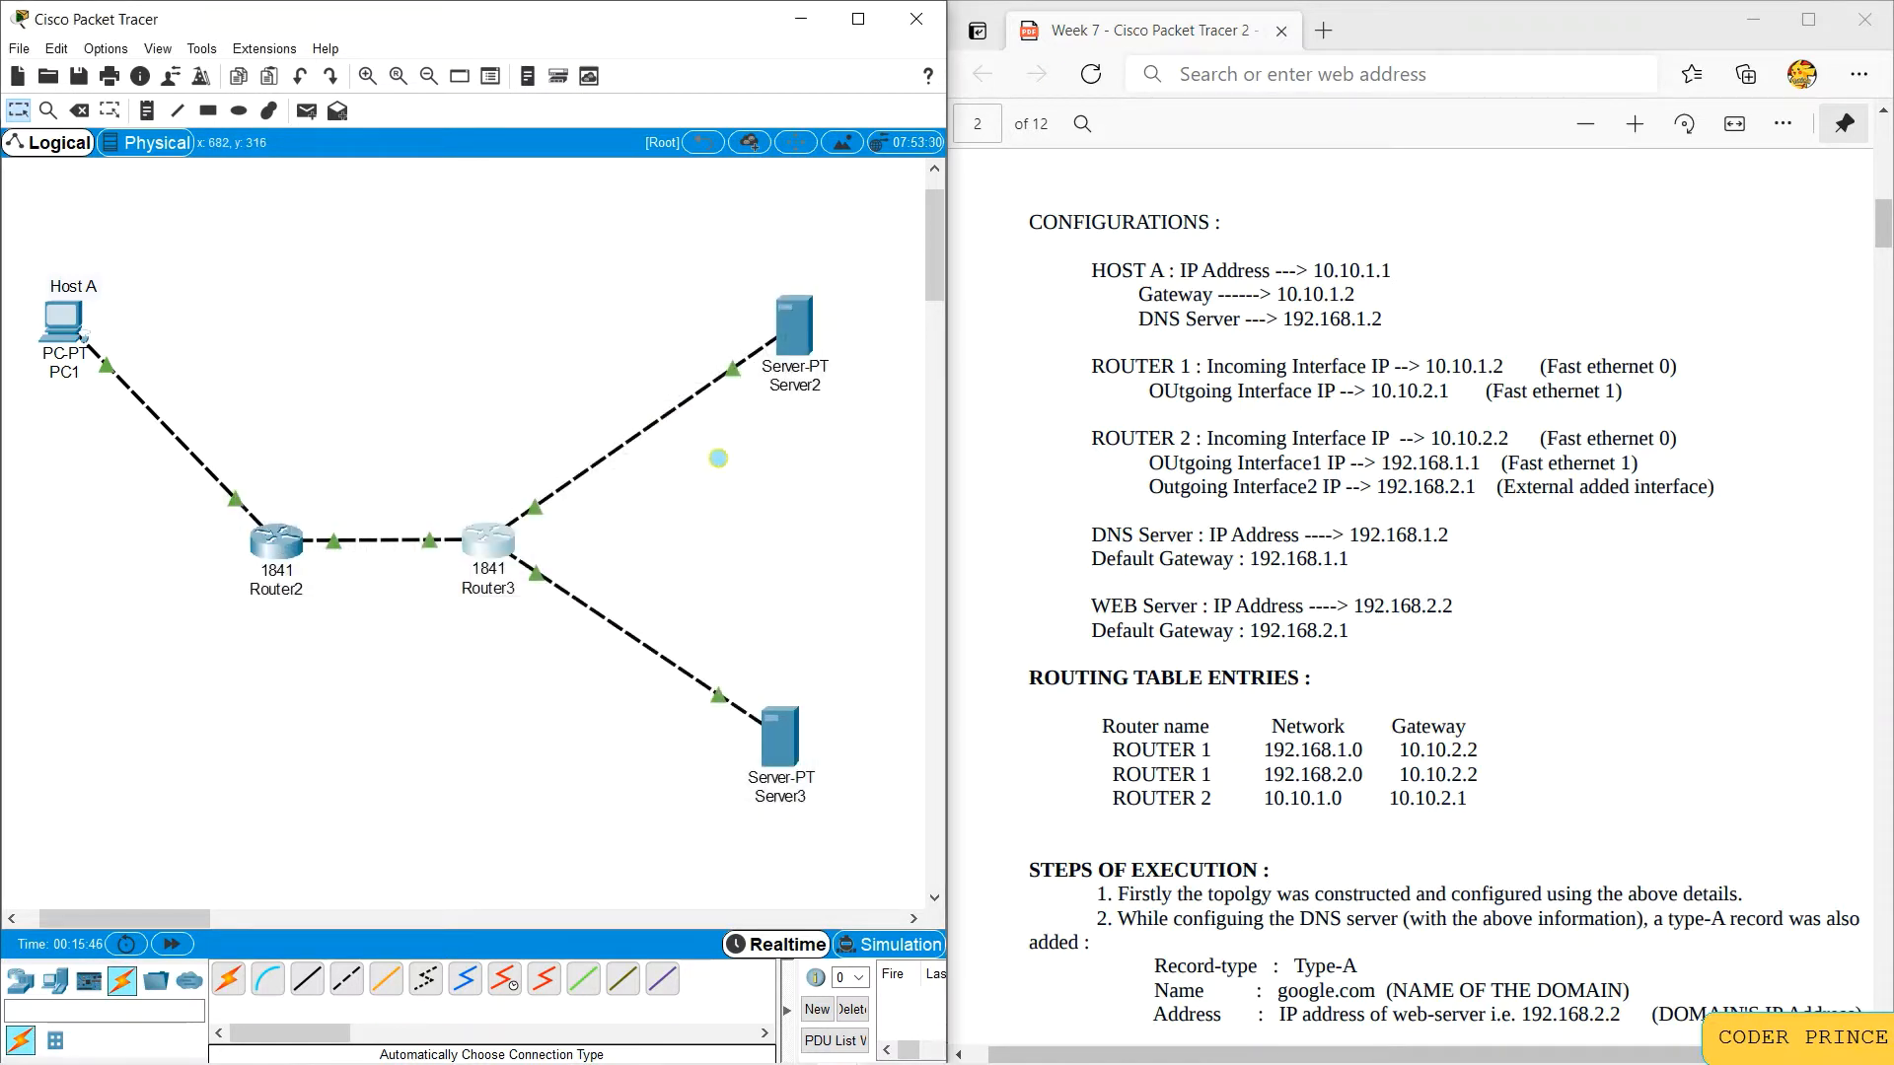
pyautogui.hscroll(5, 675, 432)
pyautogui.doubleClick(466, 335)
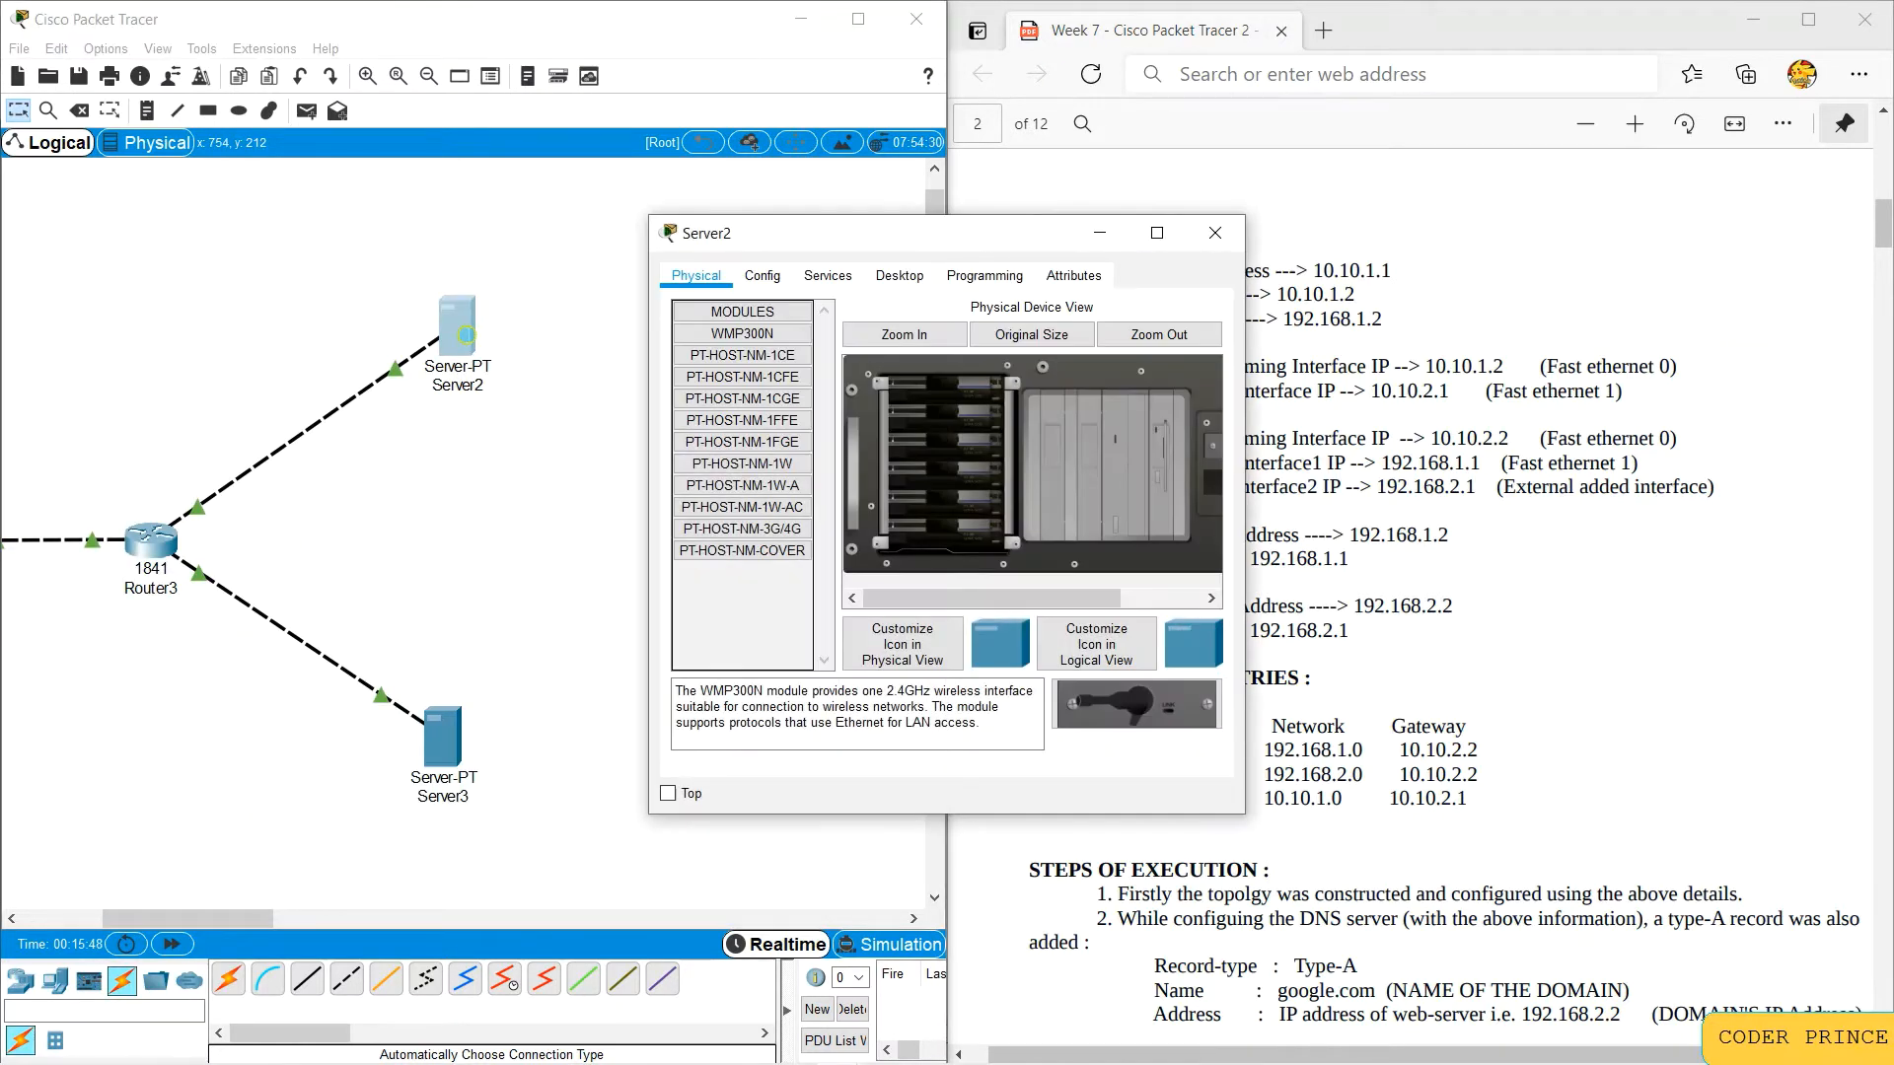
pyautogui.moveTo(952, 221); pyautogui.dragTo(775, 453)
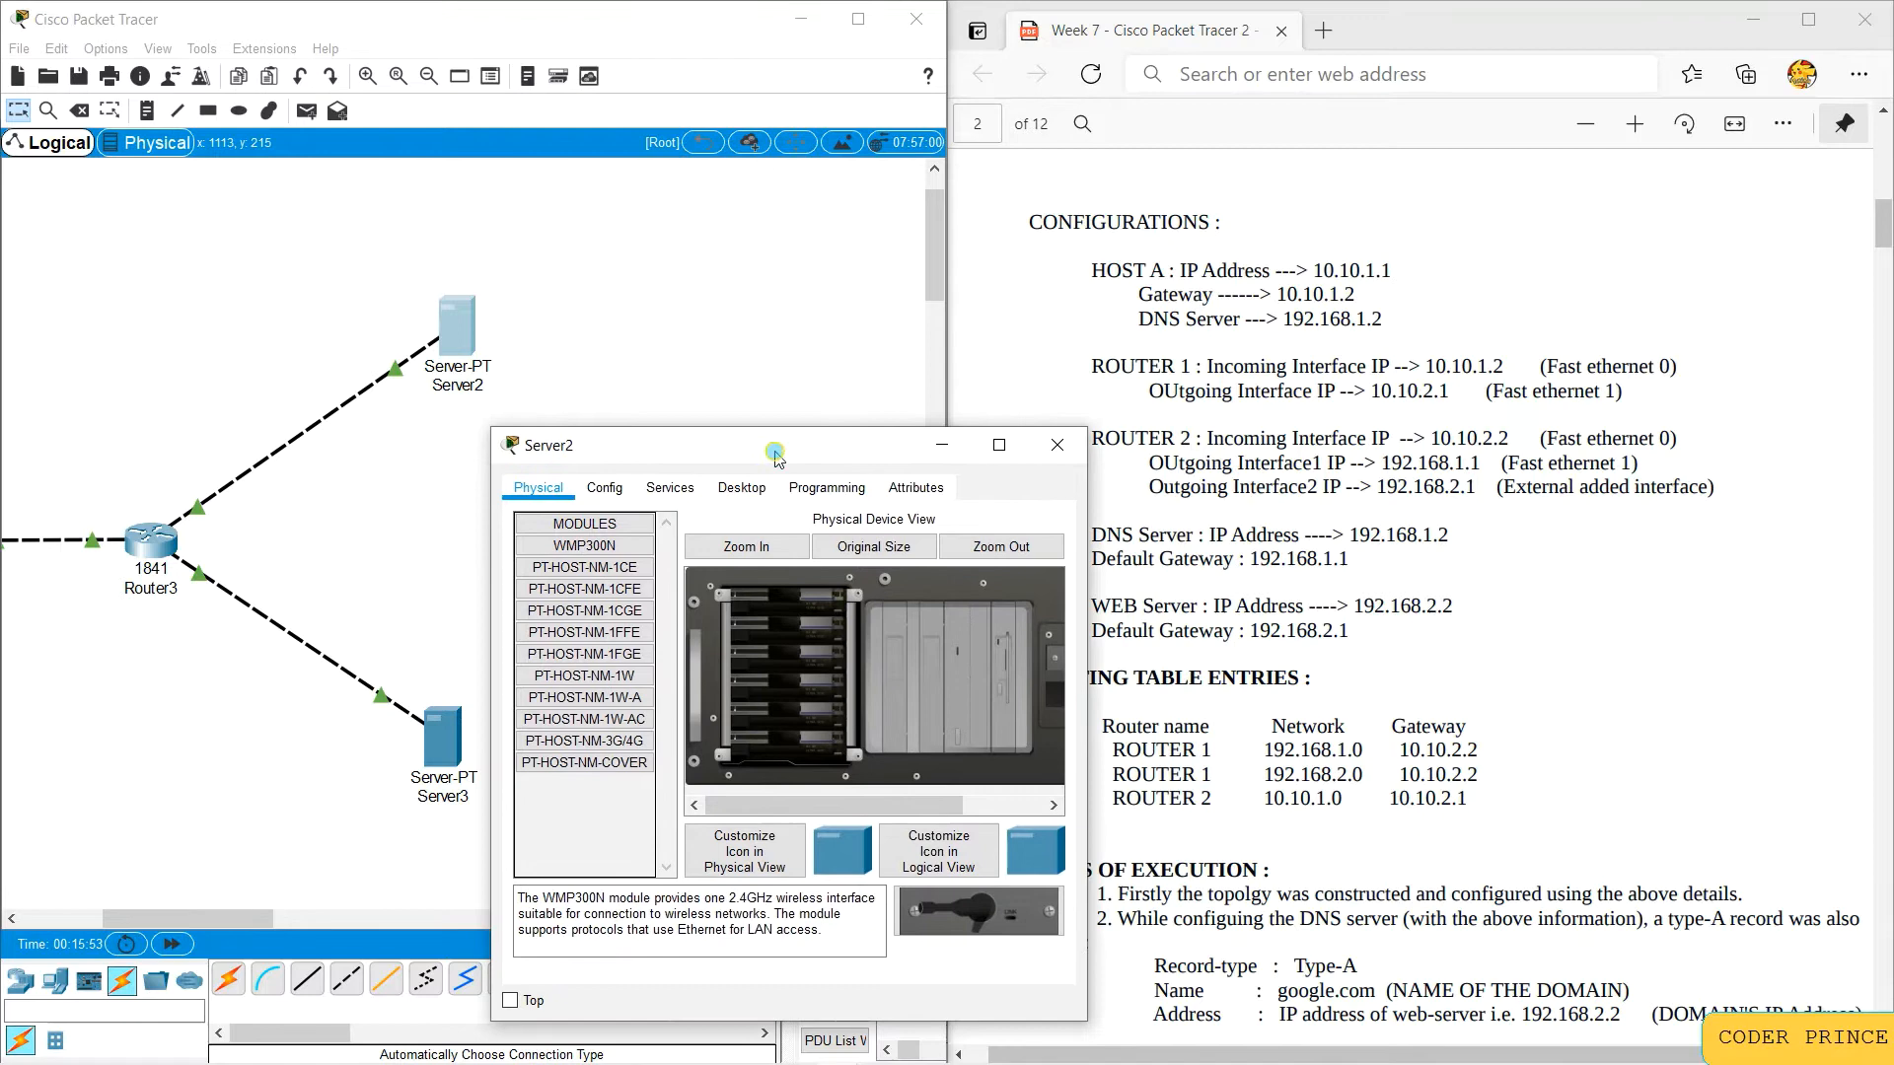
pyautogui.click(1056, 445)
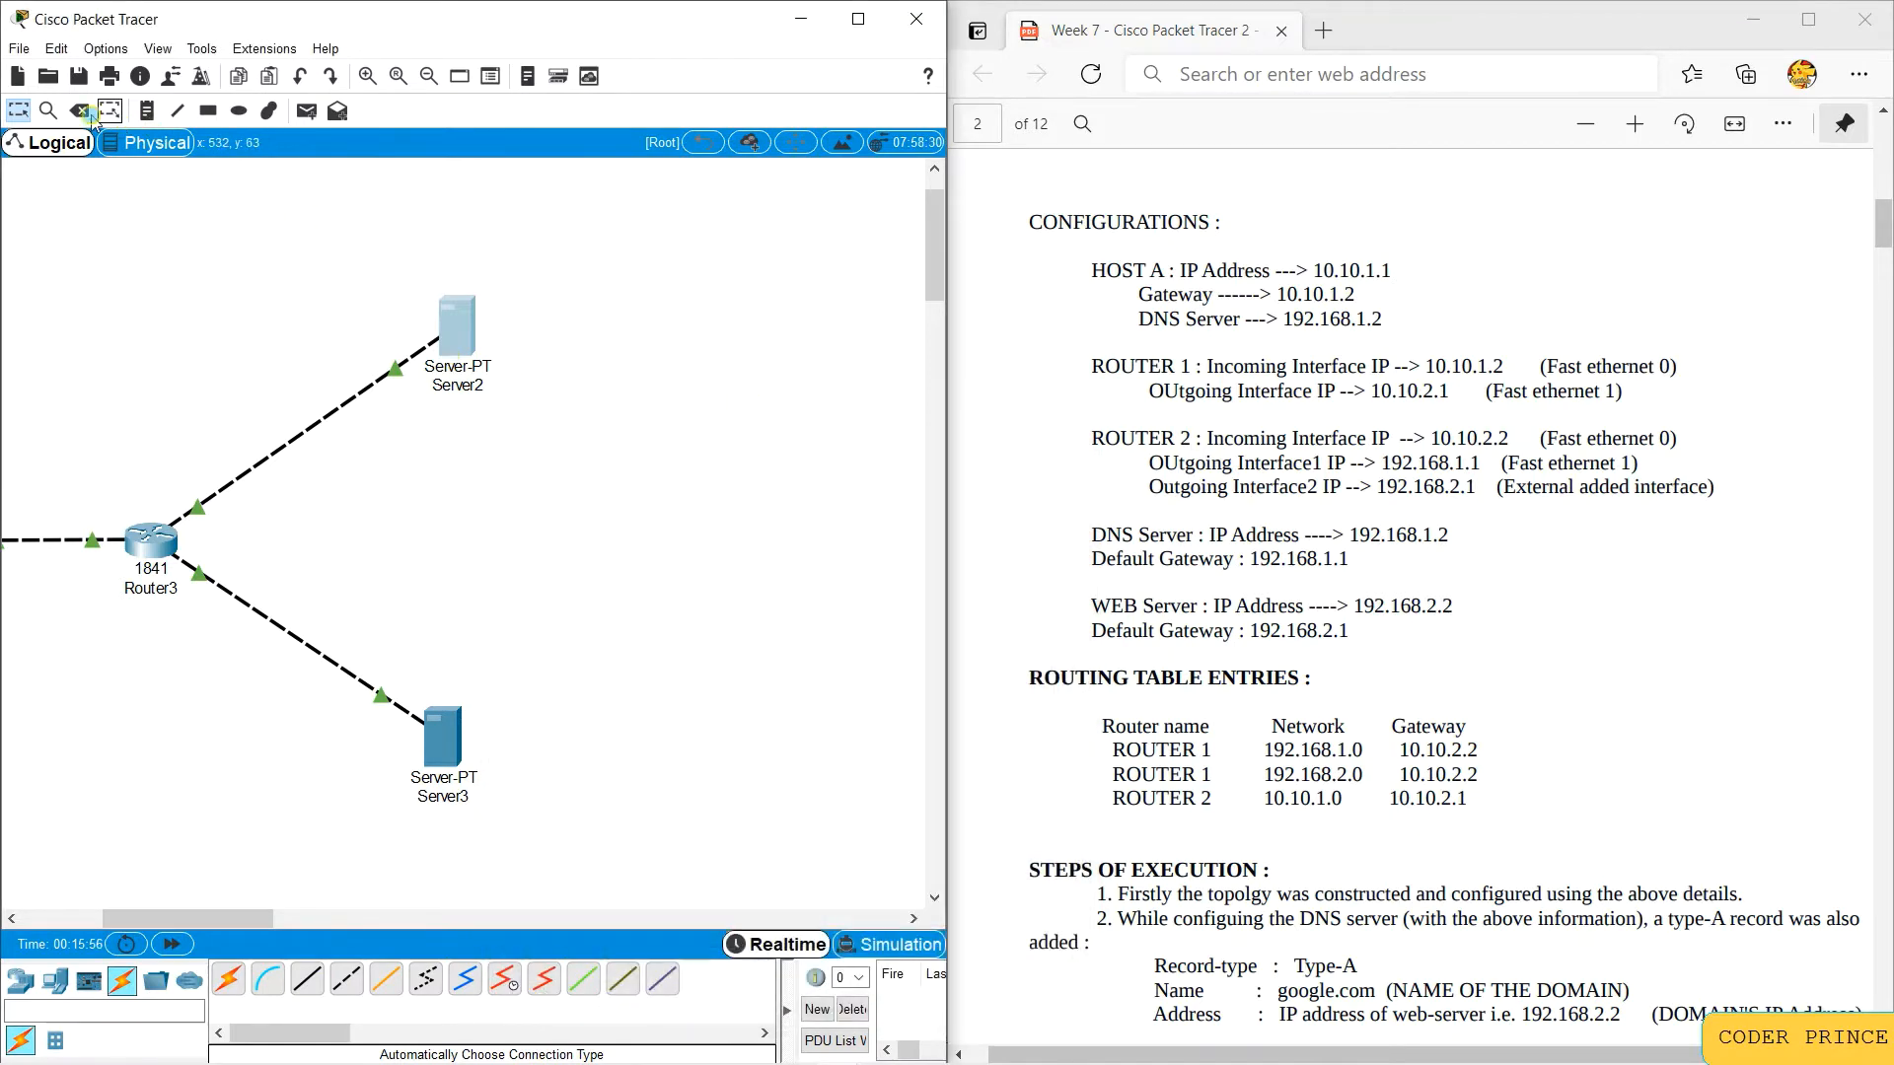
# Step: Place a text note reading "DNS Server" above Server2 in the topology
pyautogui.click(146, 111)
pyautogui.click(434, 269)
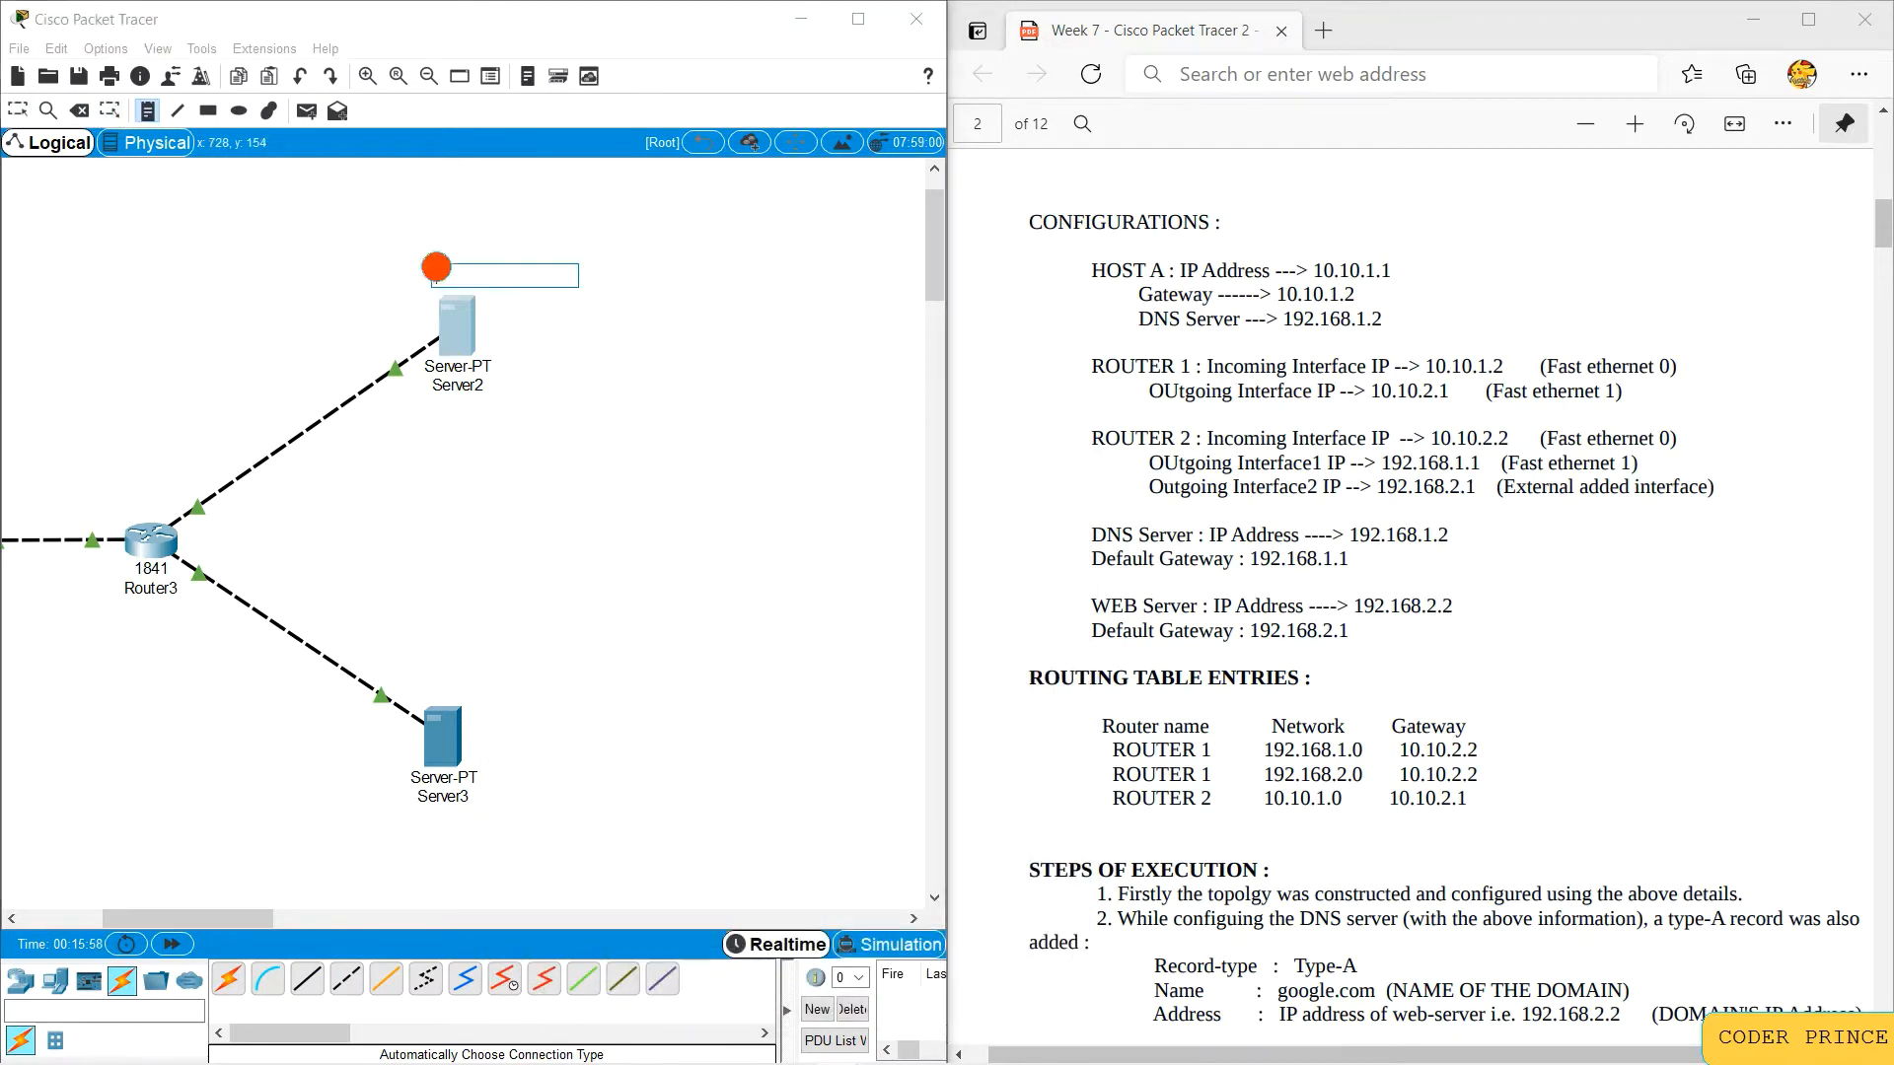
pyautogui.press('capslock')
pyautogui.write('DNS')
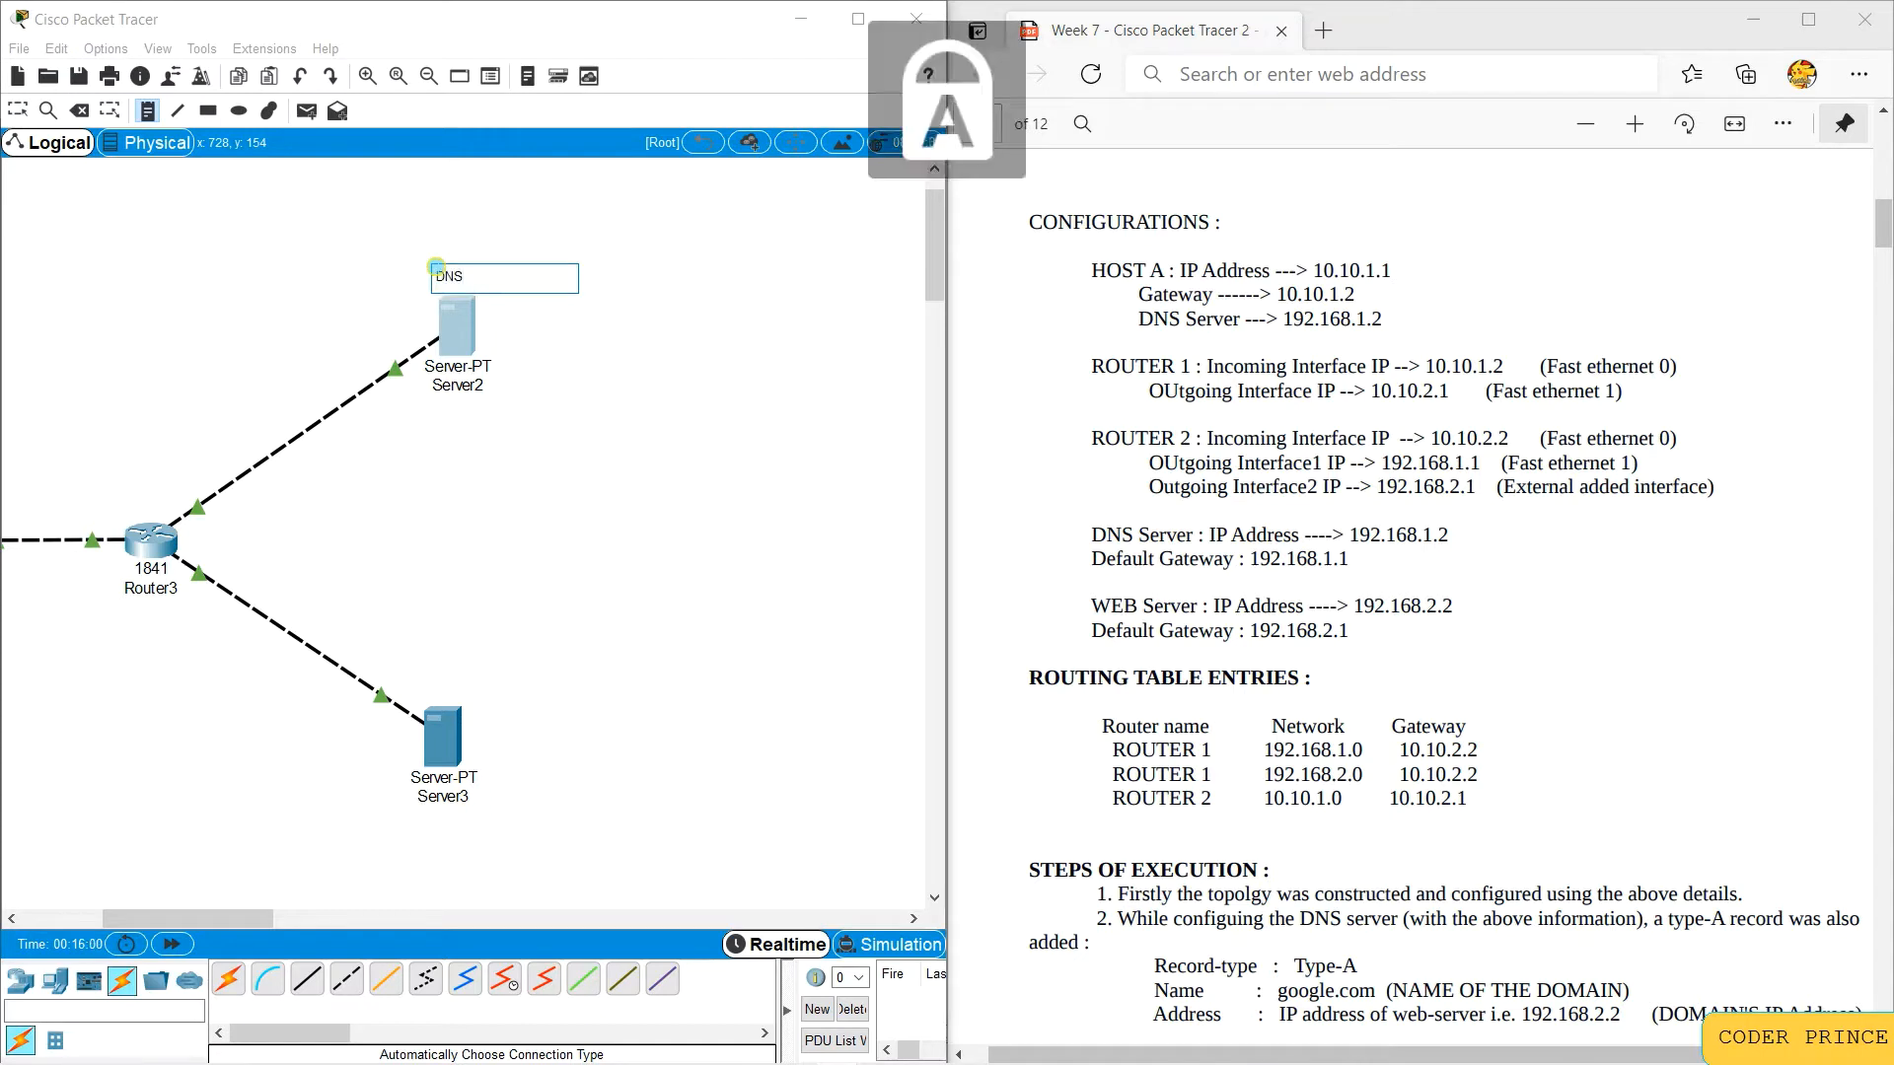
pyautogui.press('capslock')
pyautogui.write('Server')
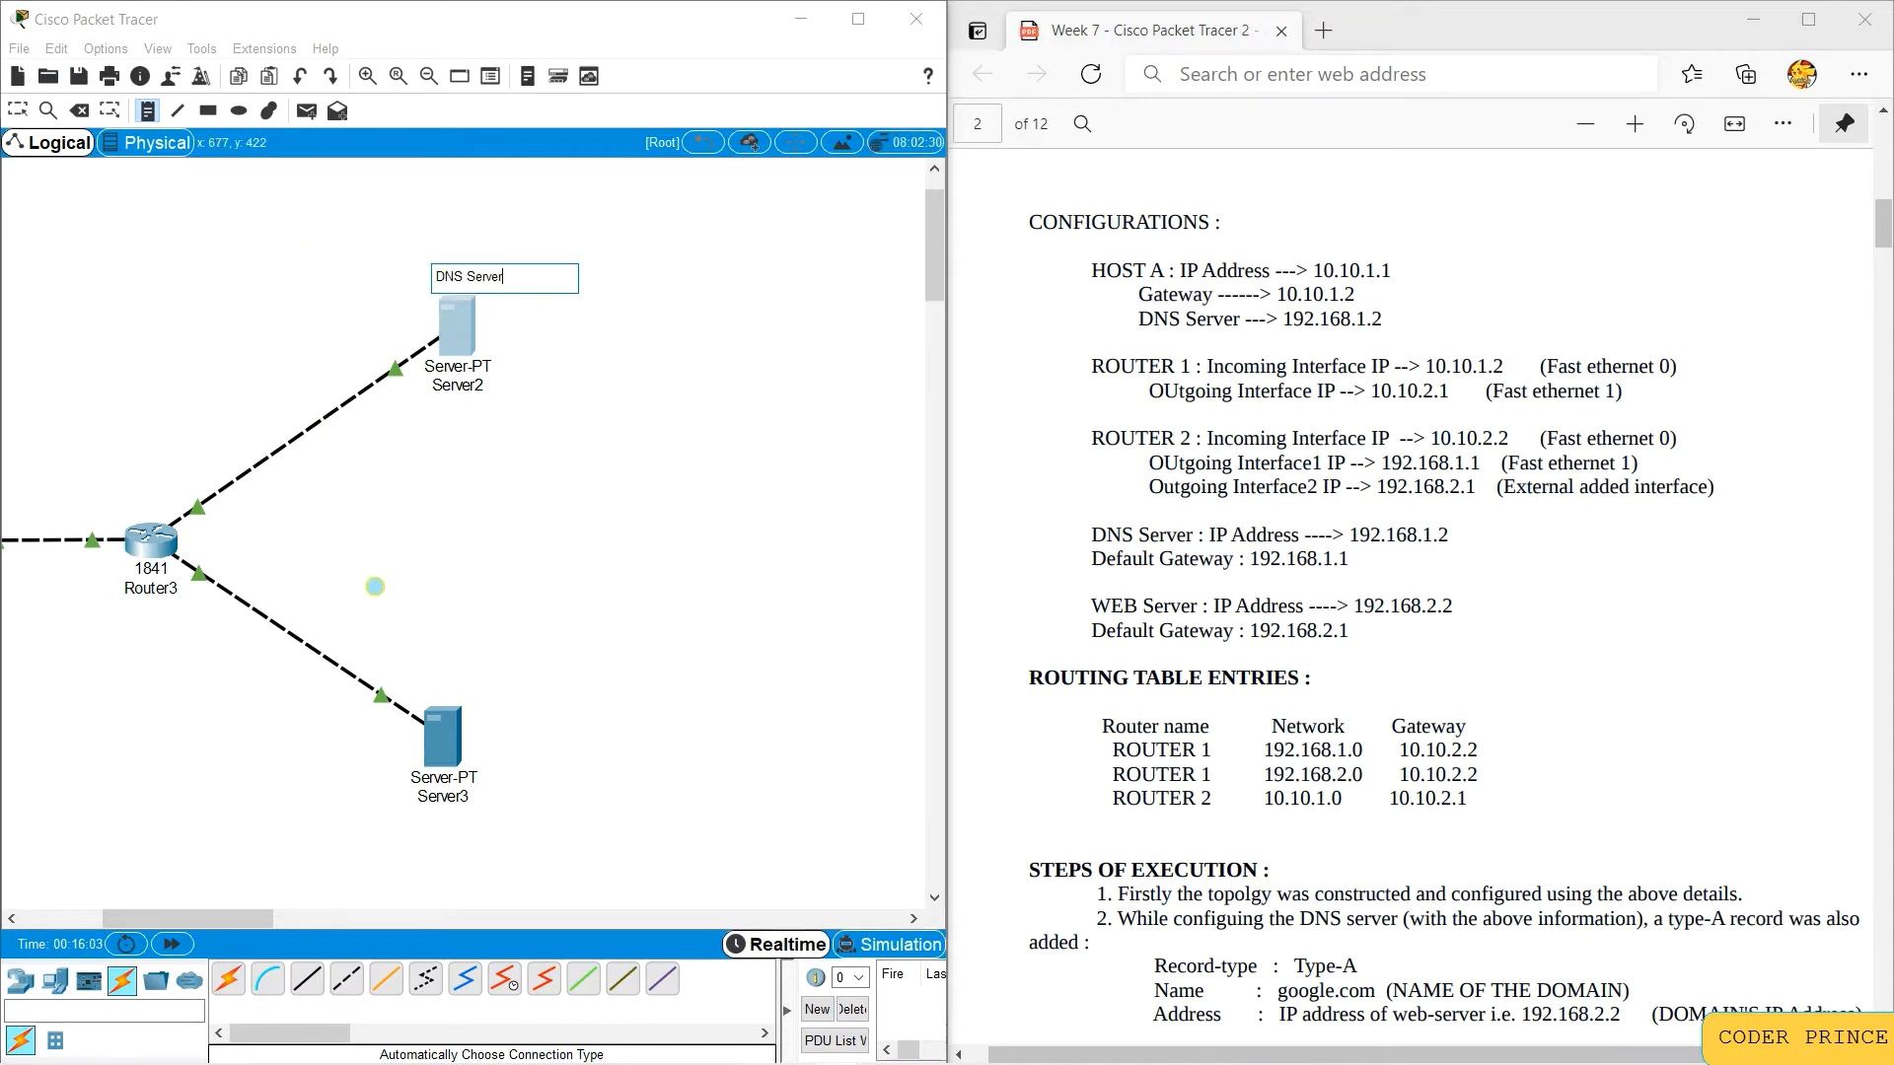
# Step: Place a text note reading "Web Server" above Server3 and leave the note tool
pyautogui.click(429, 683)
pyautogui.write('Web Server')
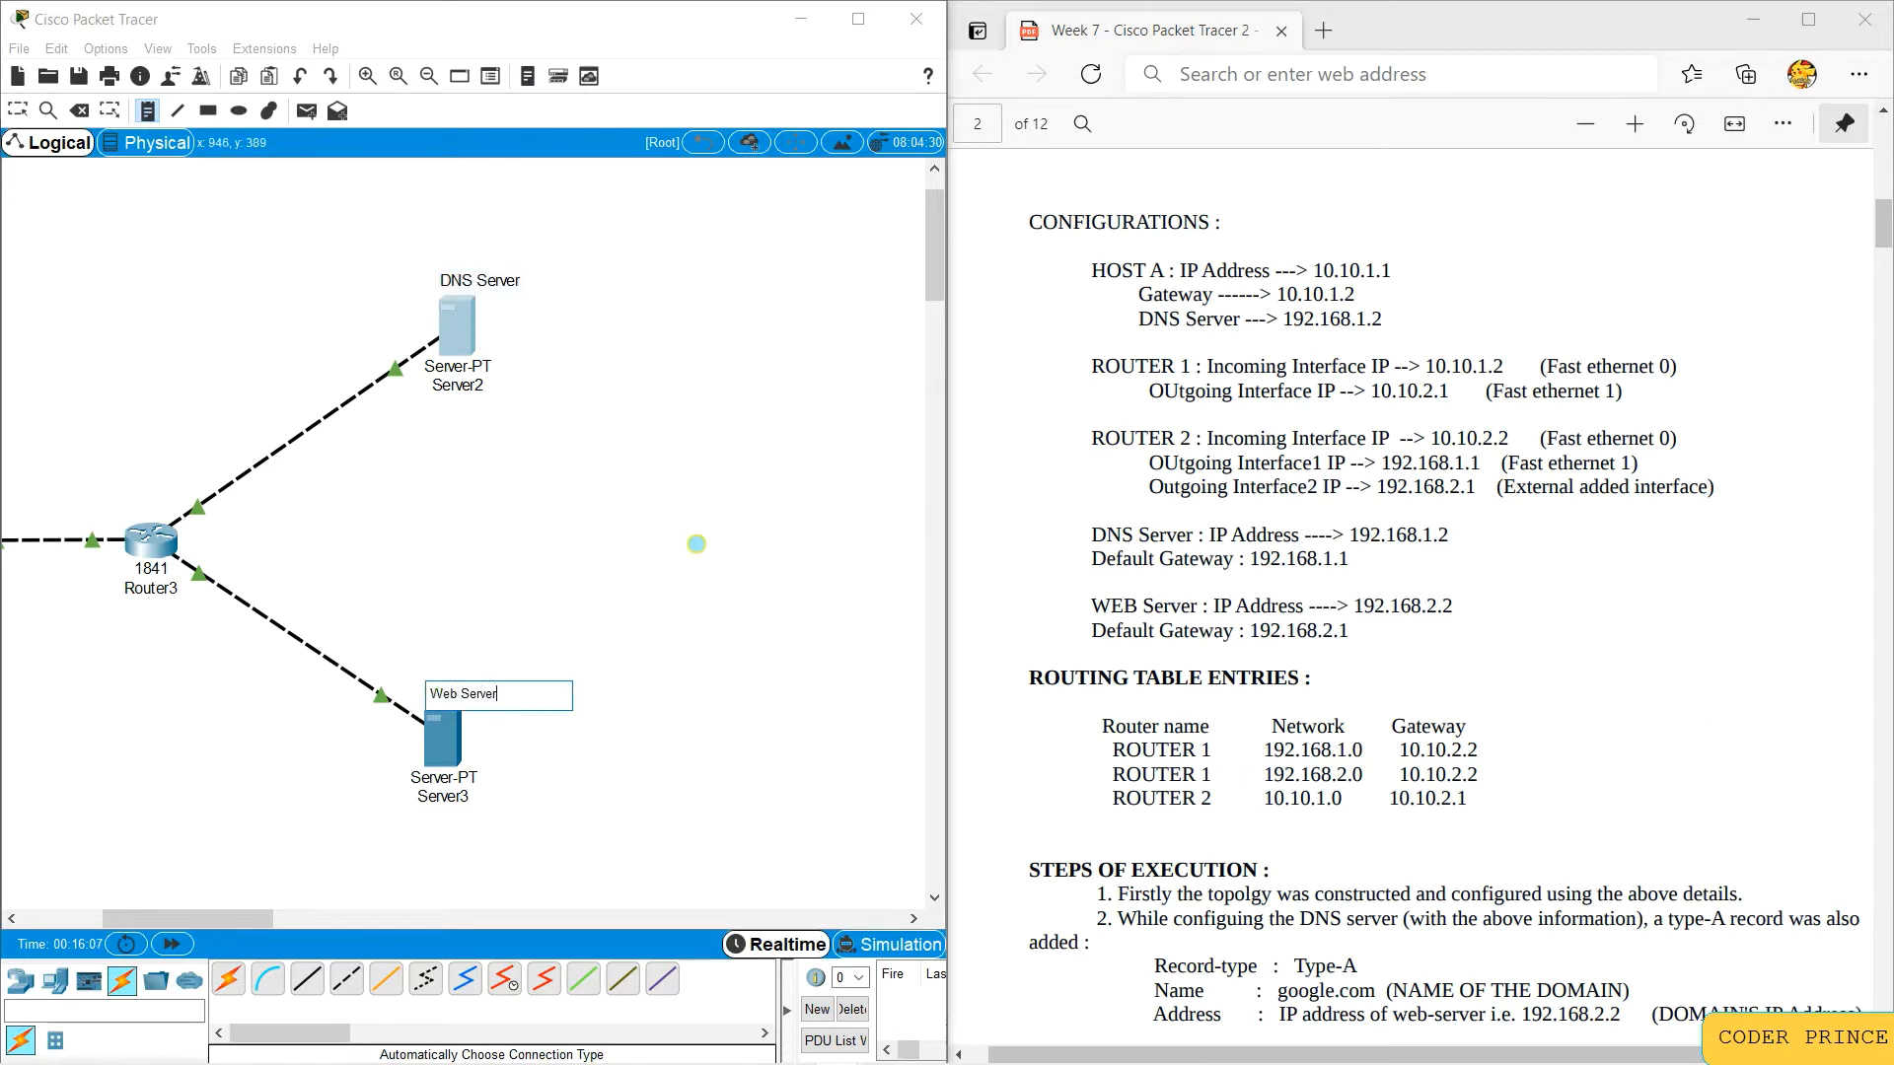
pyautogui.press('Escape')
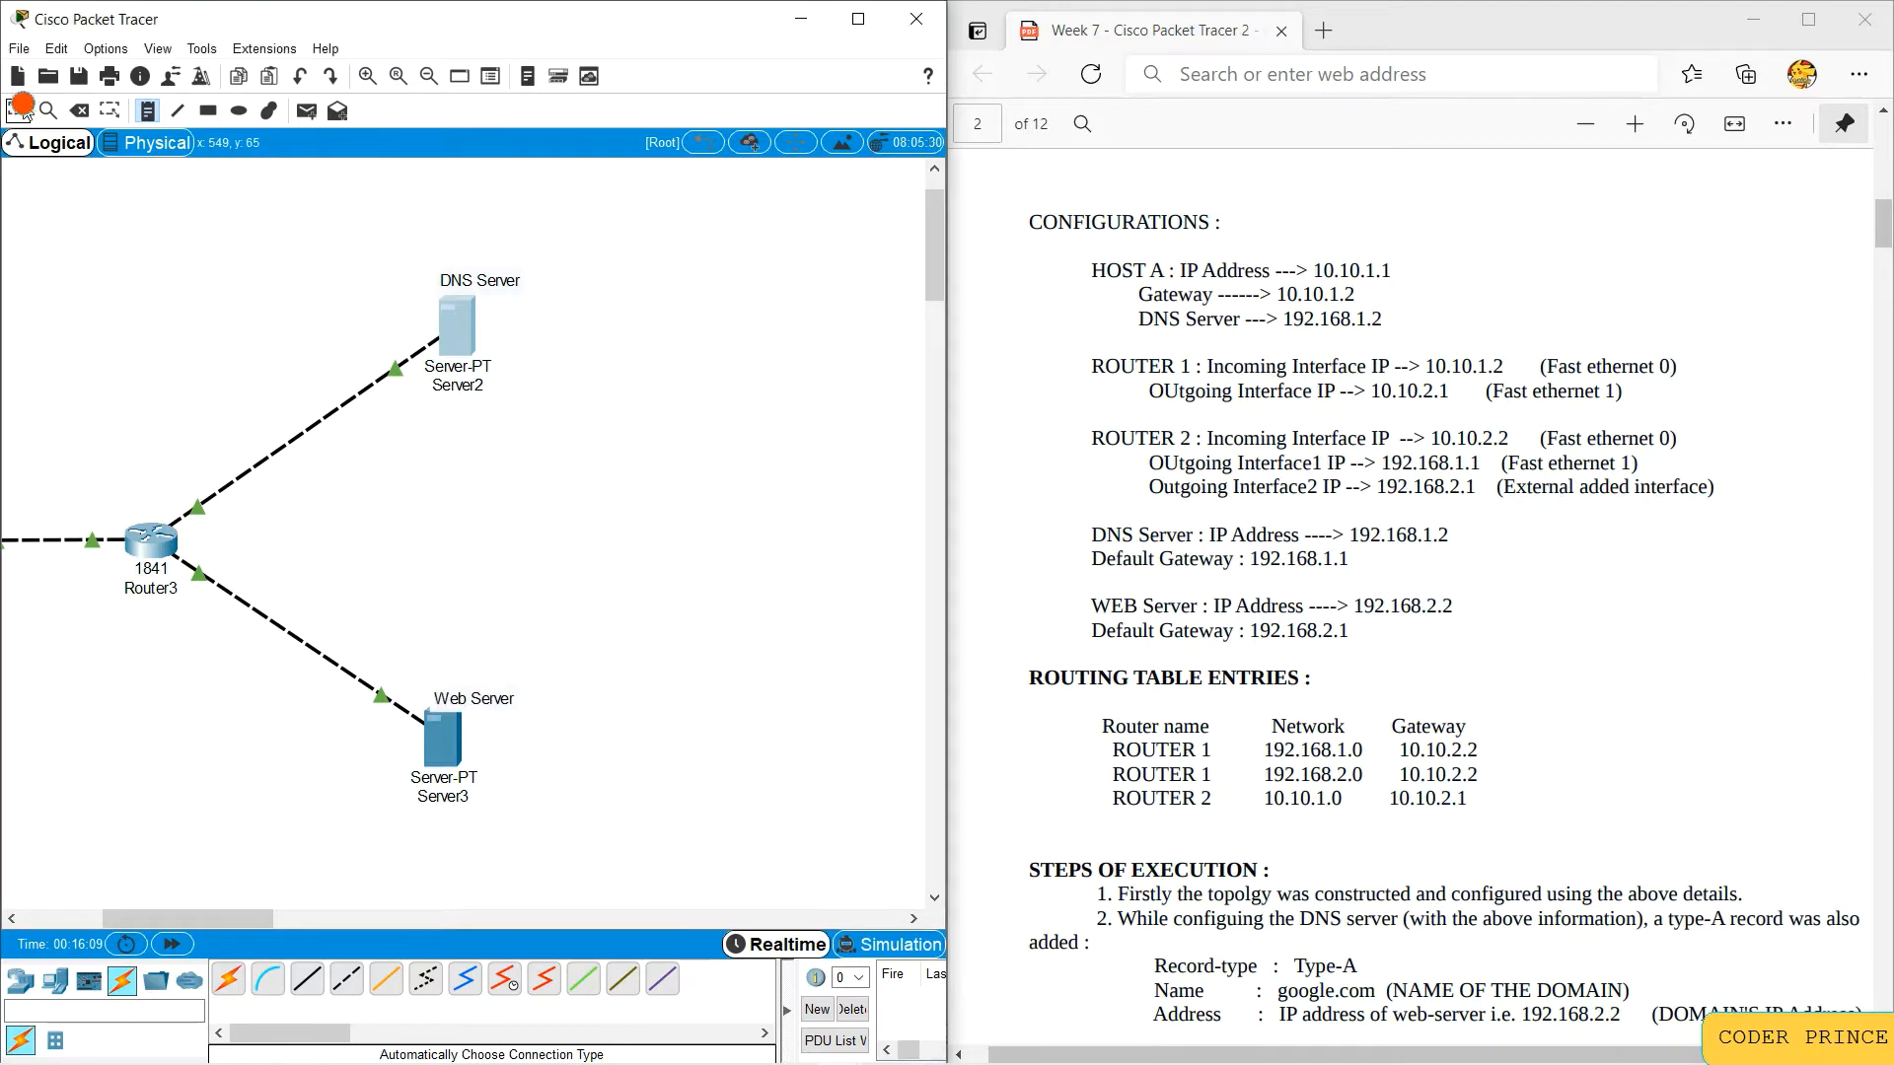
# Step: Give Server2 the static IPv4 address 192.168.1.2 with the subnet mask 255.255.255.0 in its IP configuration
pyautogui.click(451, 328)
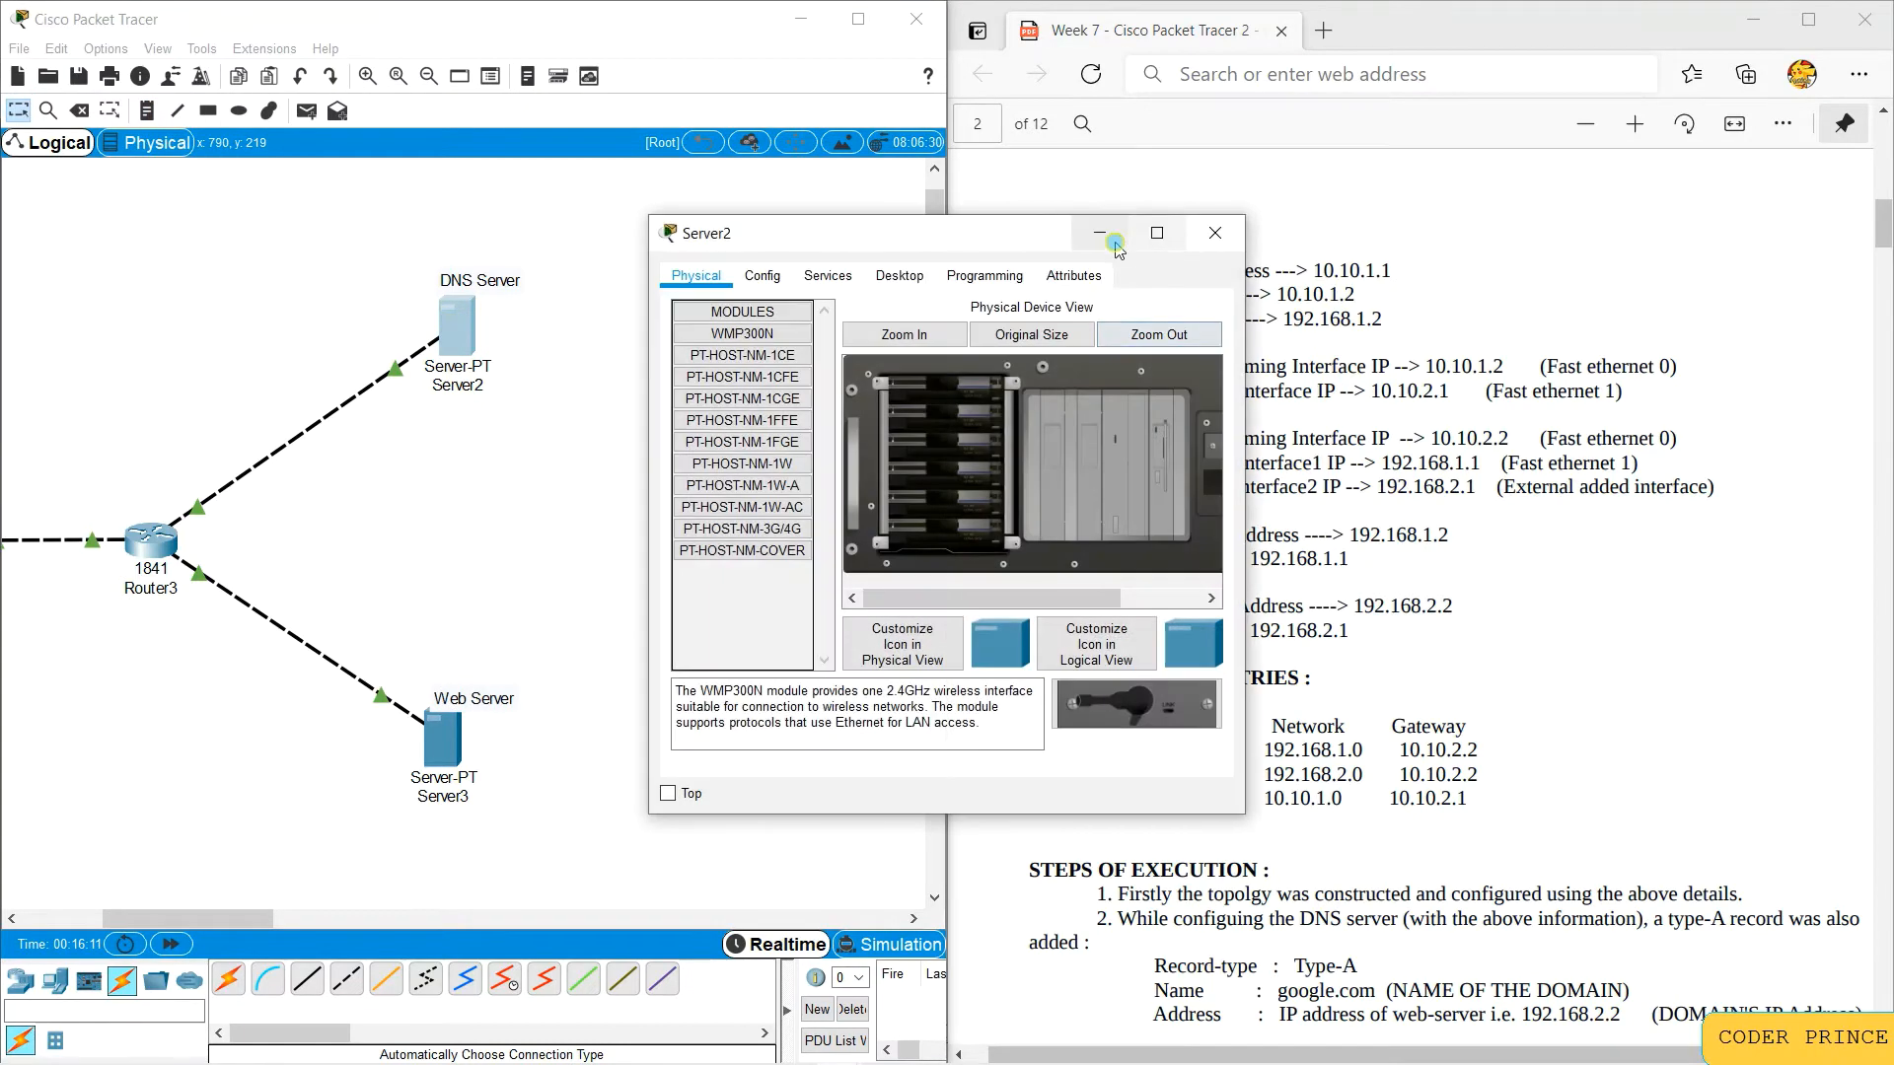
pyautogui.moveTo(986, 233); pyautogui.dragTo(701, 233)
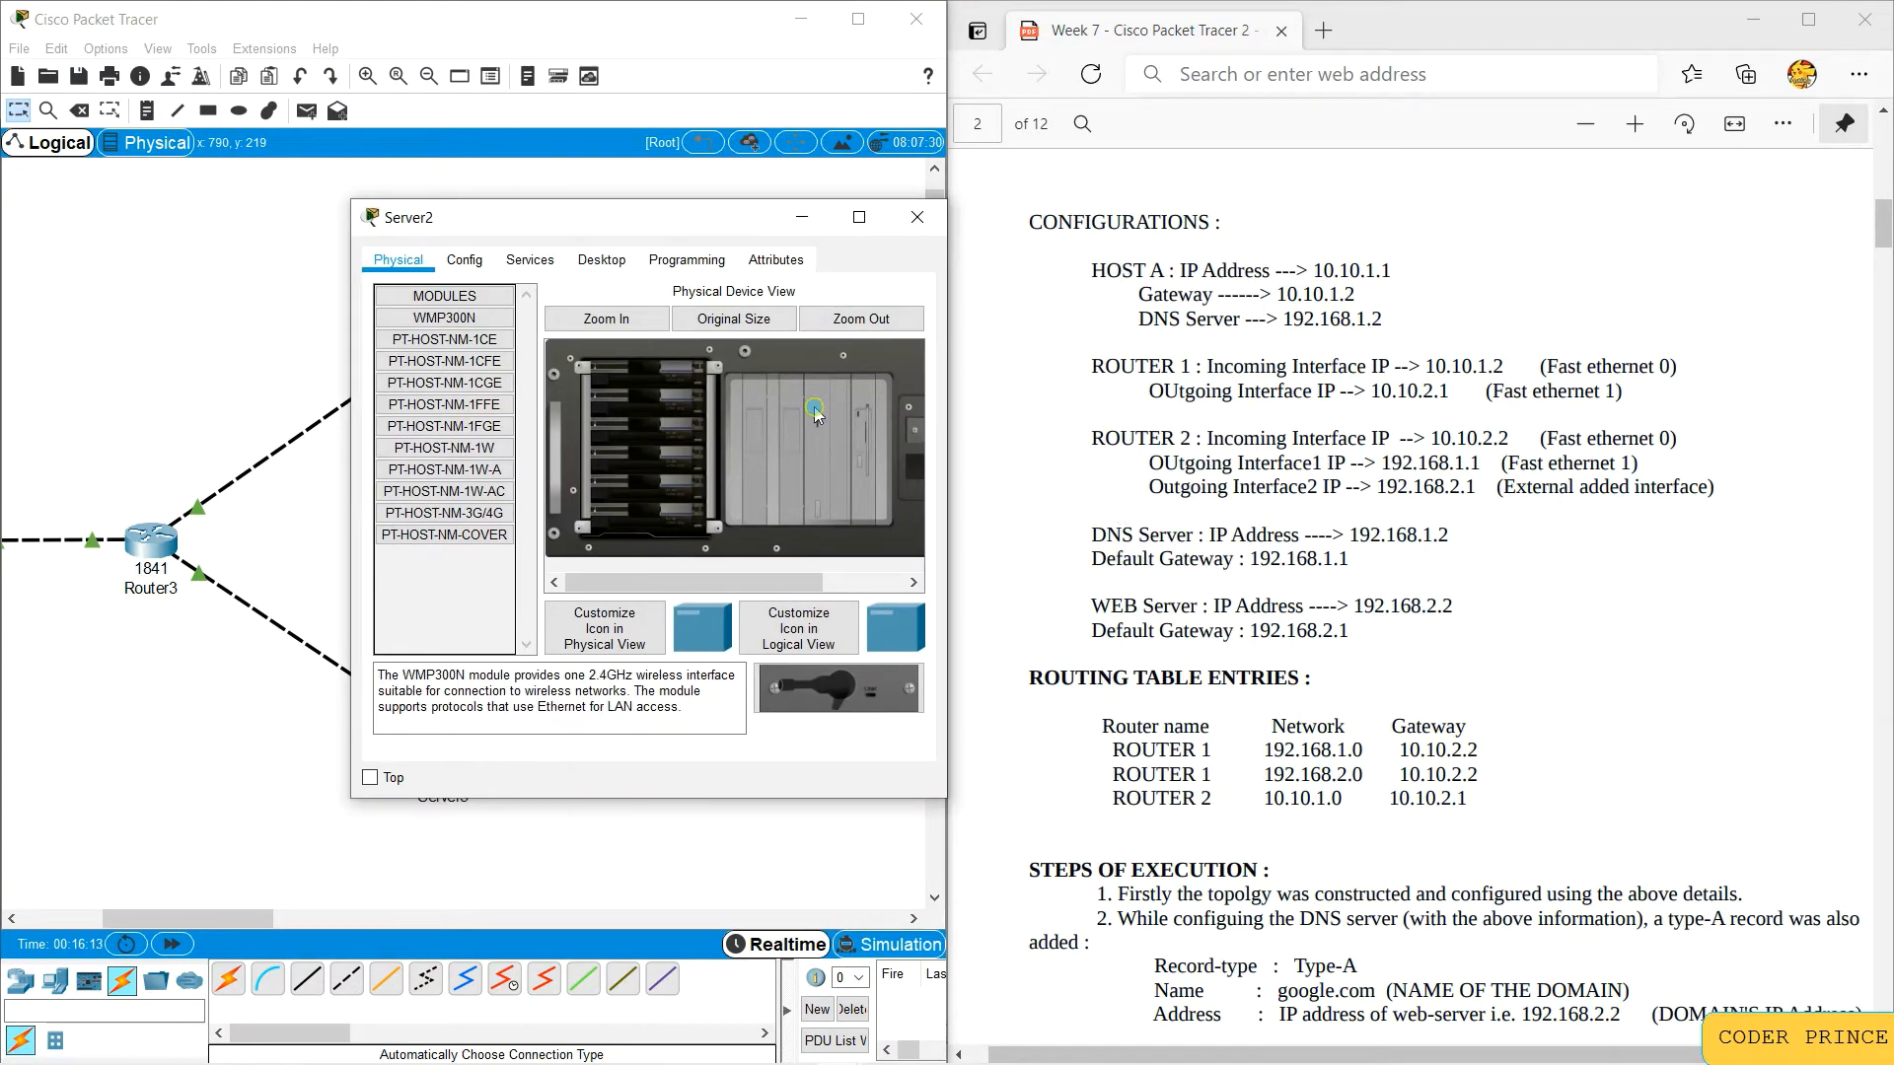
pyautogui.click(599, 260)
pyautogui.click(461, 353)
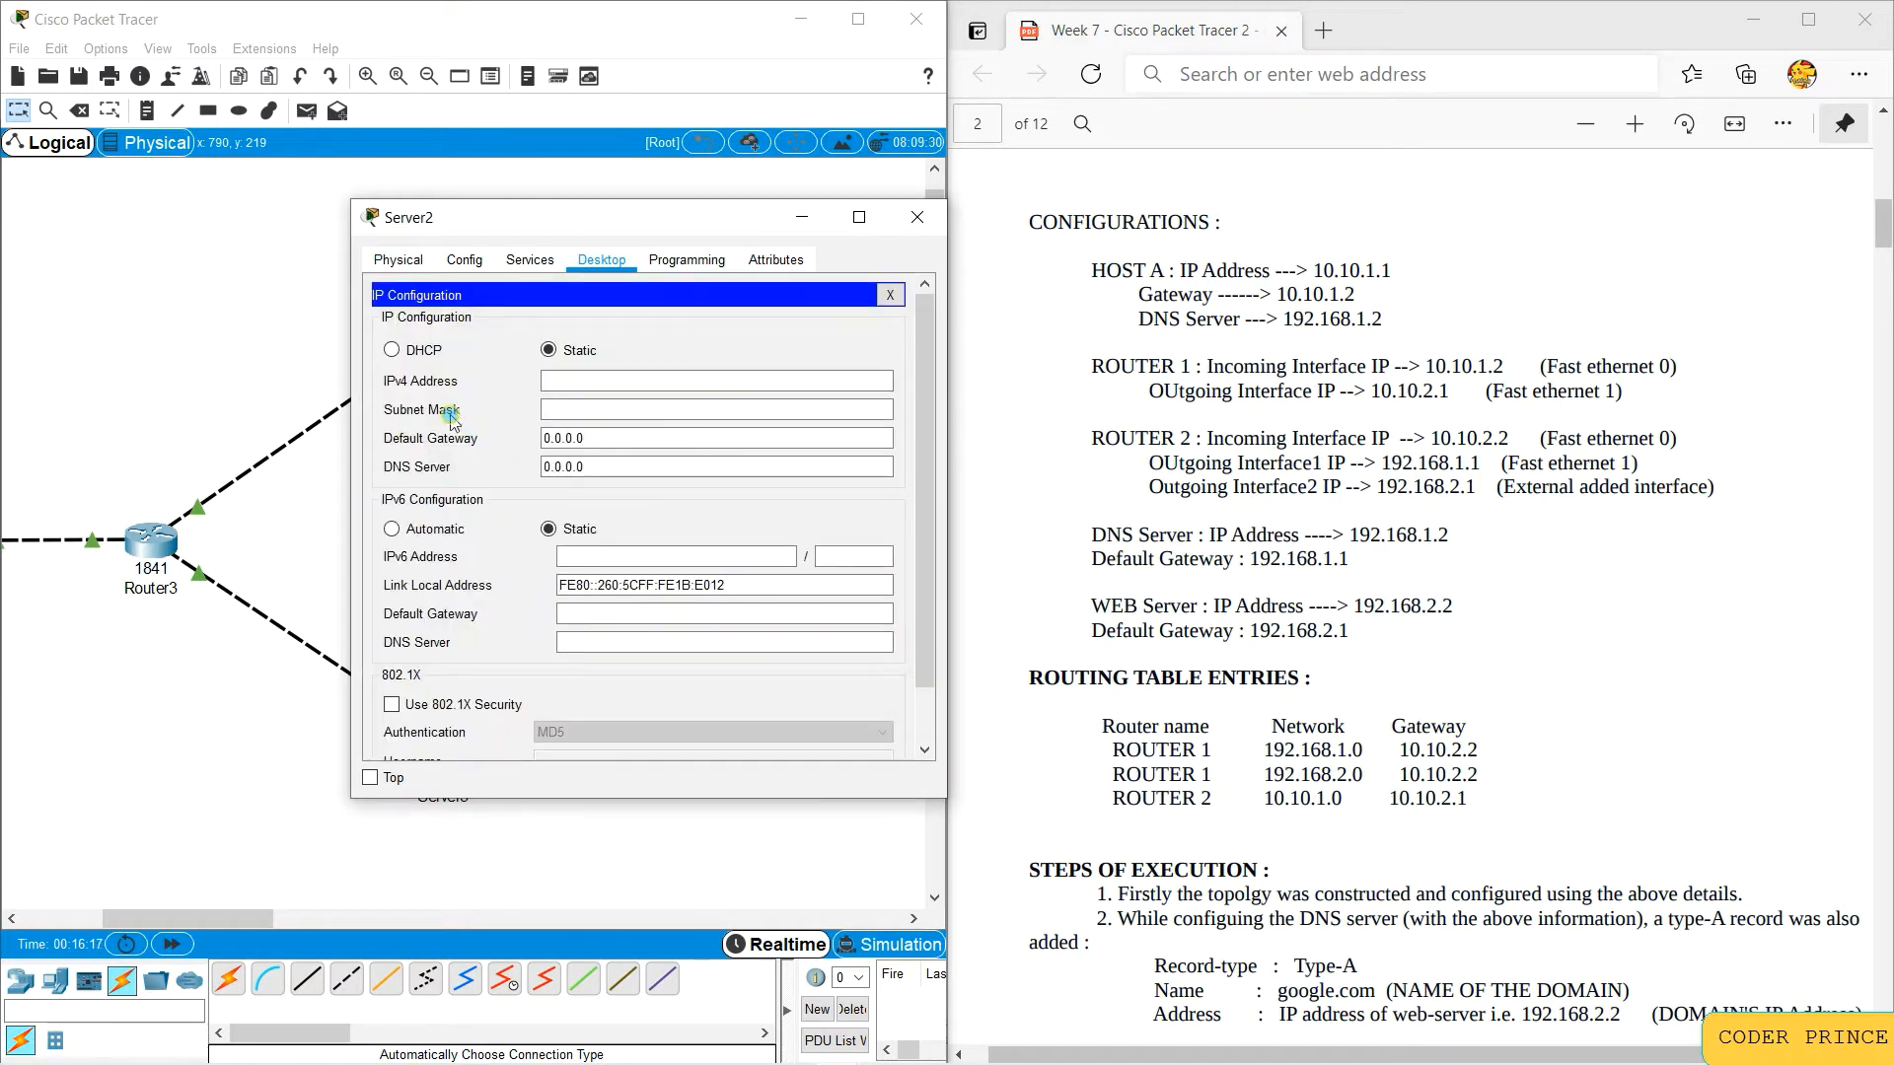
pyautogui.click(580, 381)
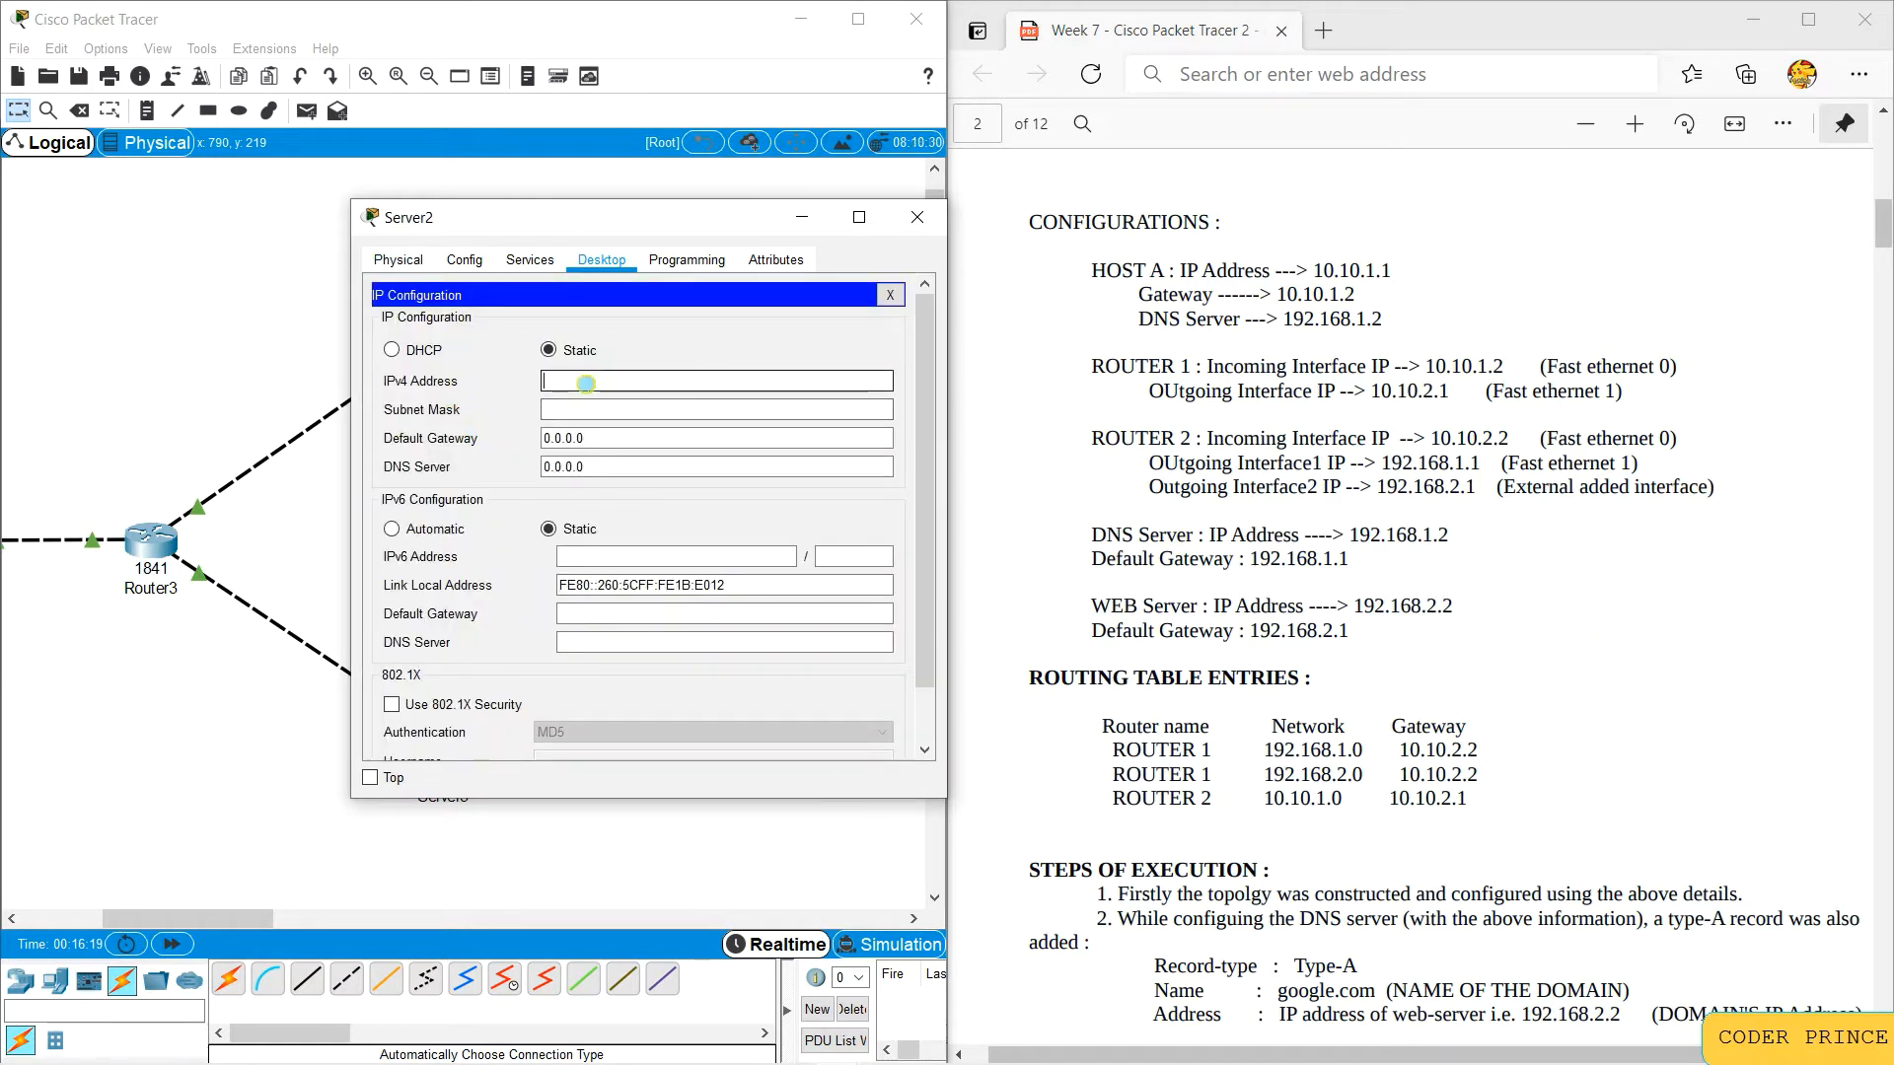
pyautogui.write('192.168.1.2')
pyautogui.press('Return')
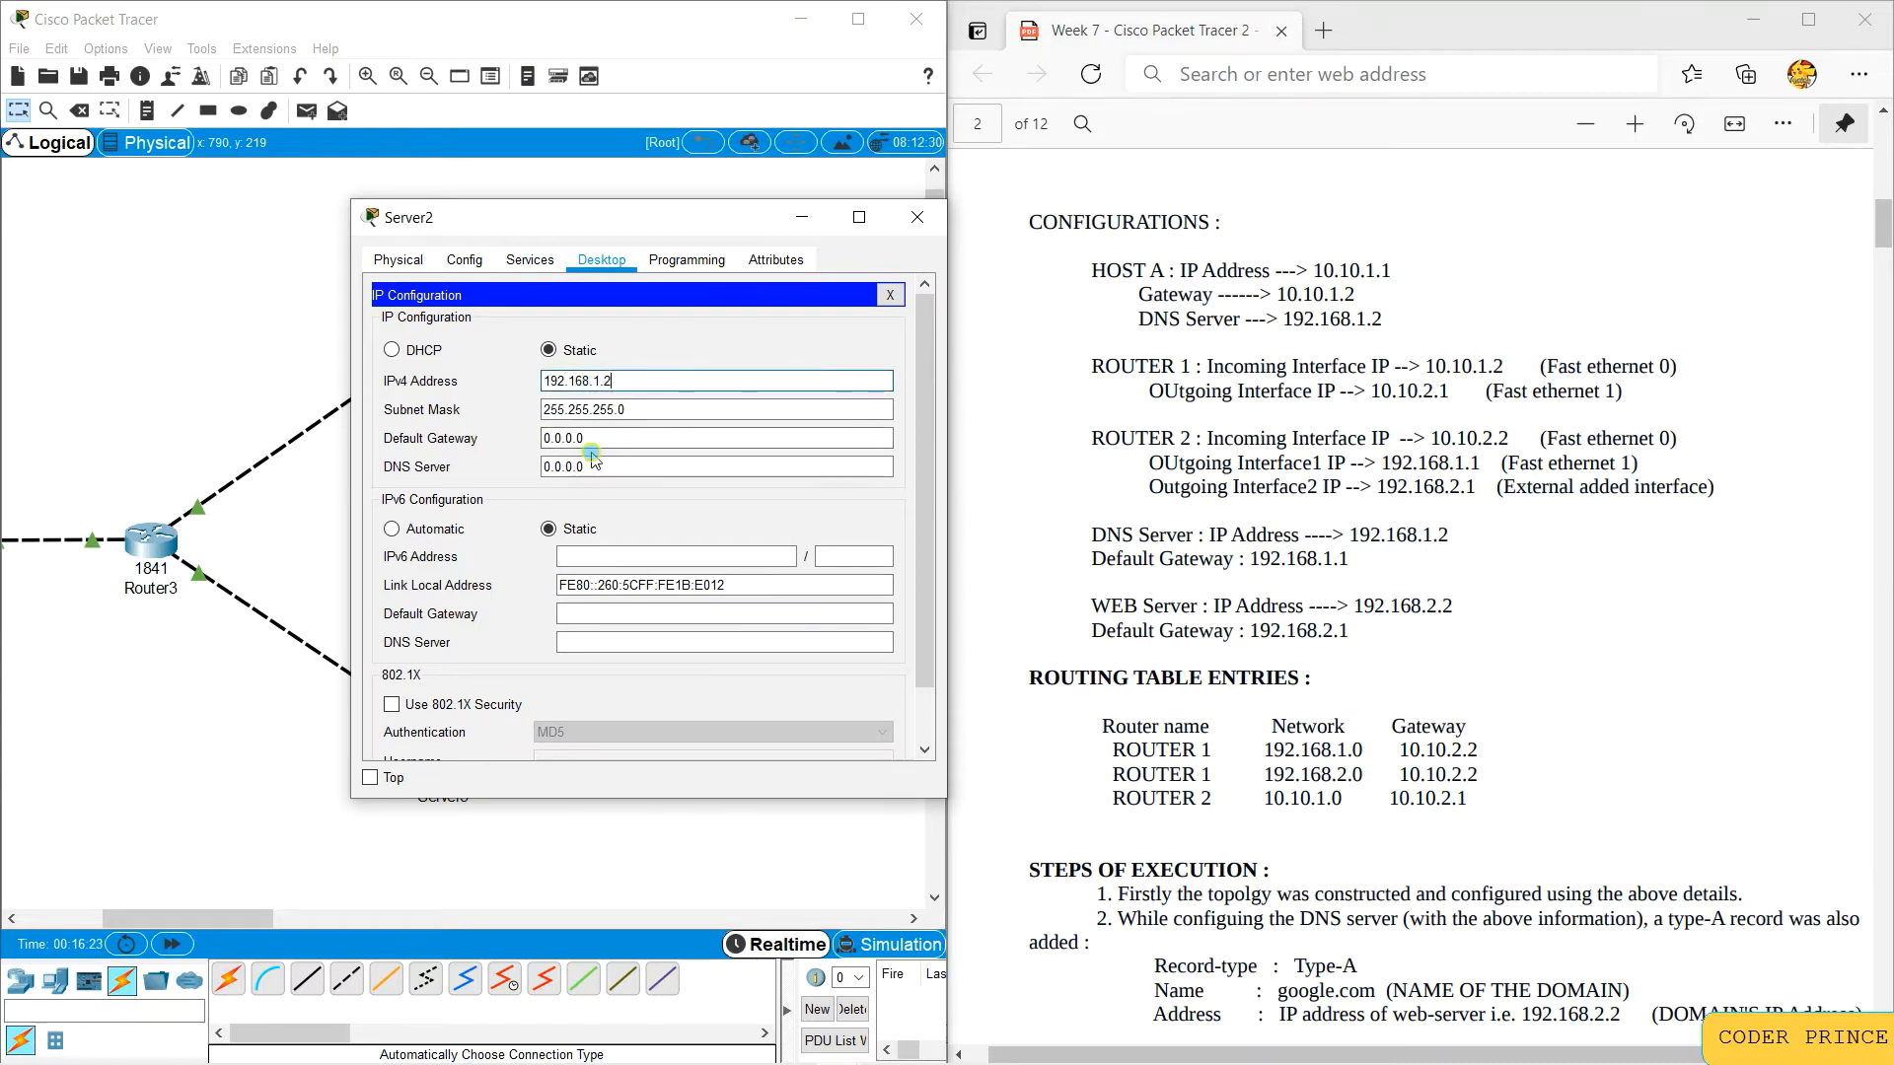
# Step: Set Server2's IPv4 default gateway to 192.168.1.1 and close the server's window
pyautogui.click(560, 438)
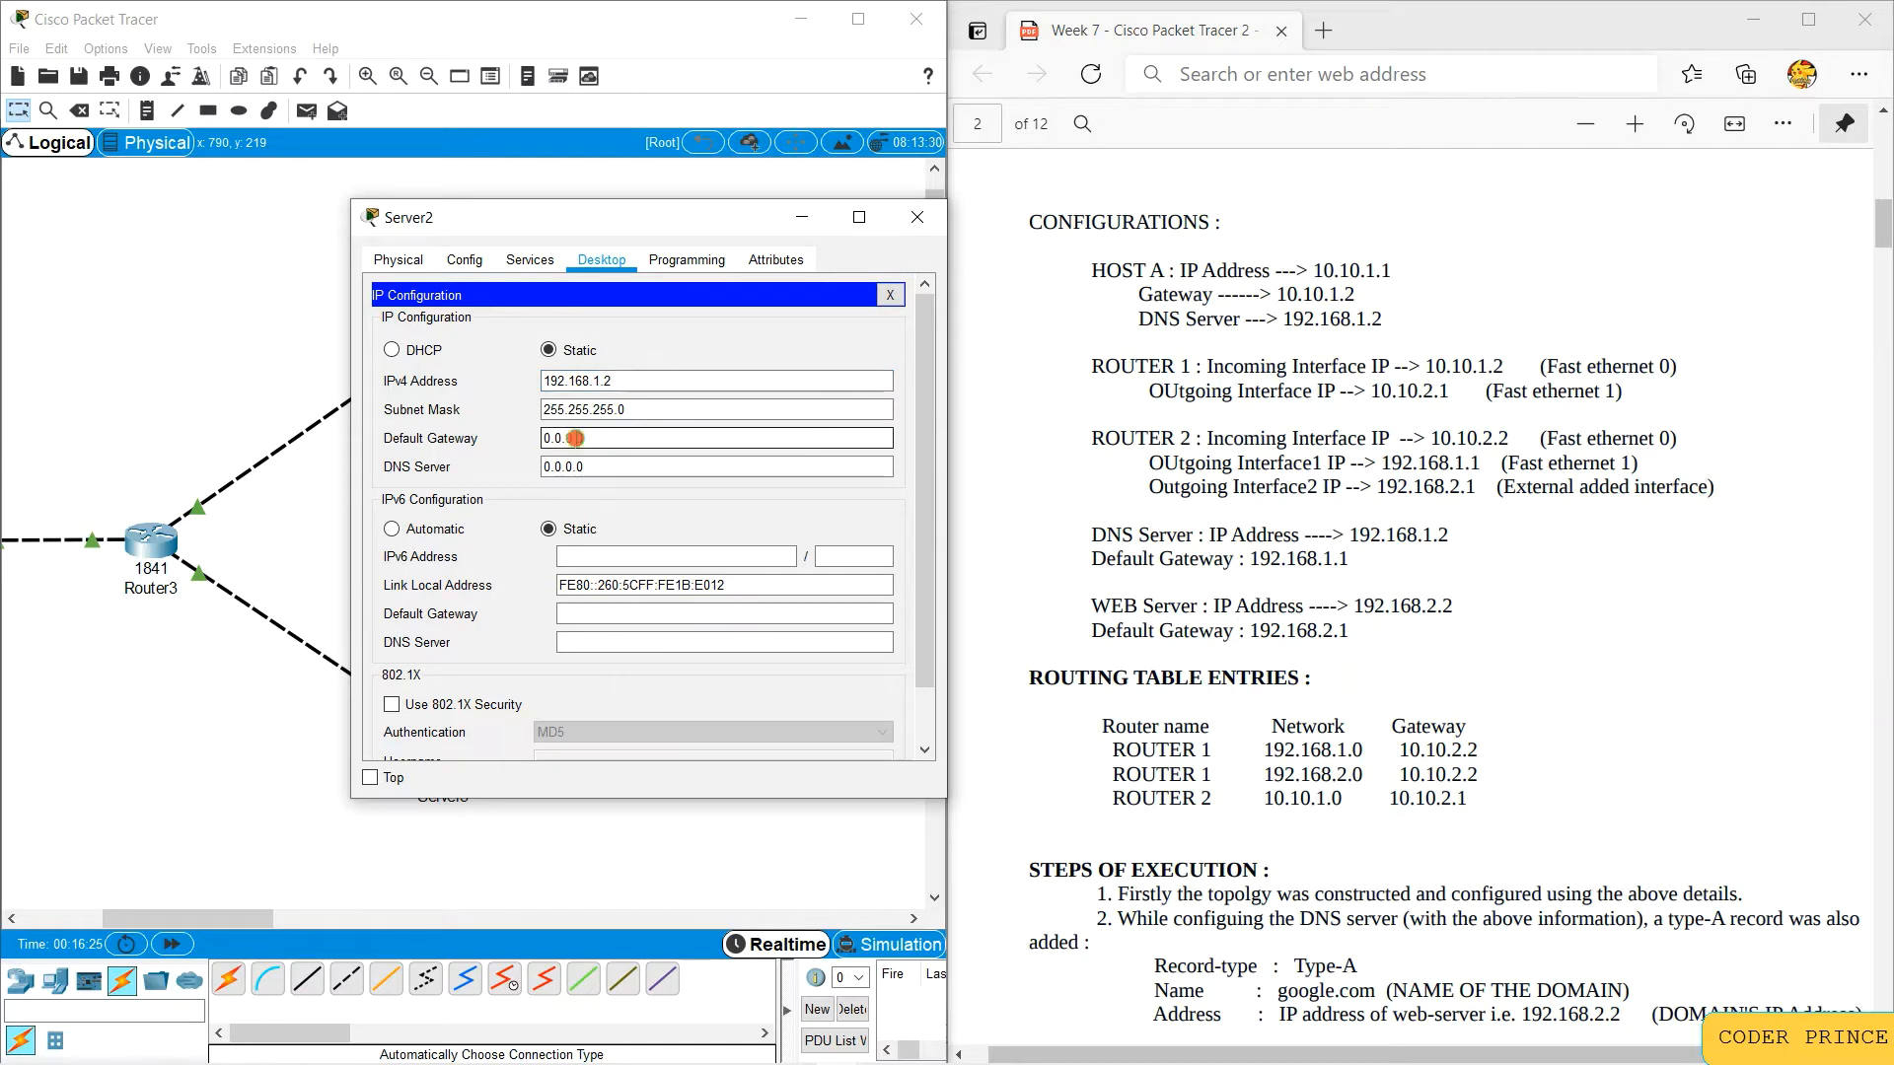
pyautogui.moveTo(620, 442); pyautogui.dragTo(488, 439)
pyautogui.write('192')
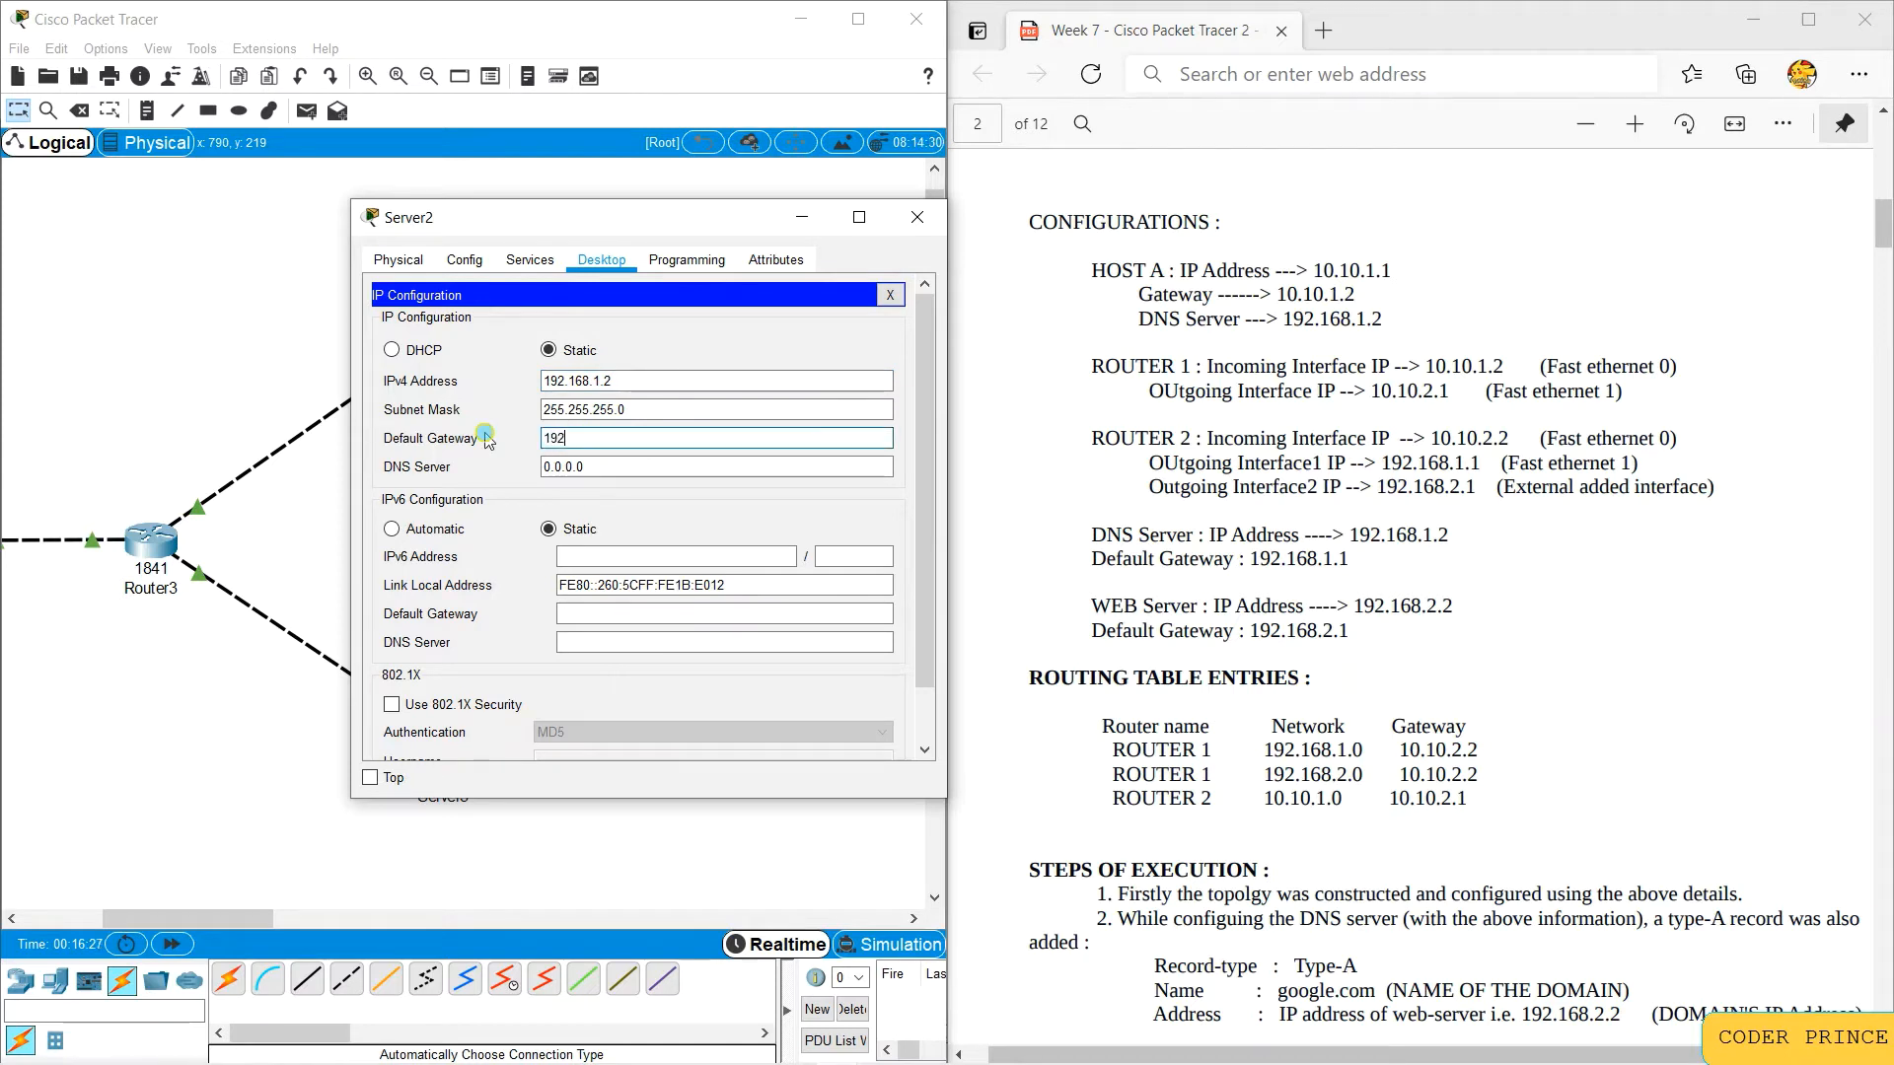
pyautogui.write('.168.1.1')
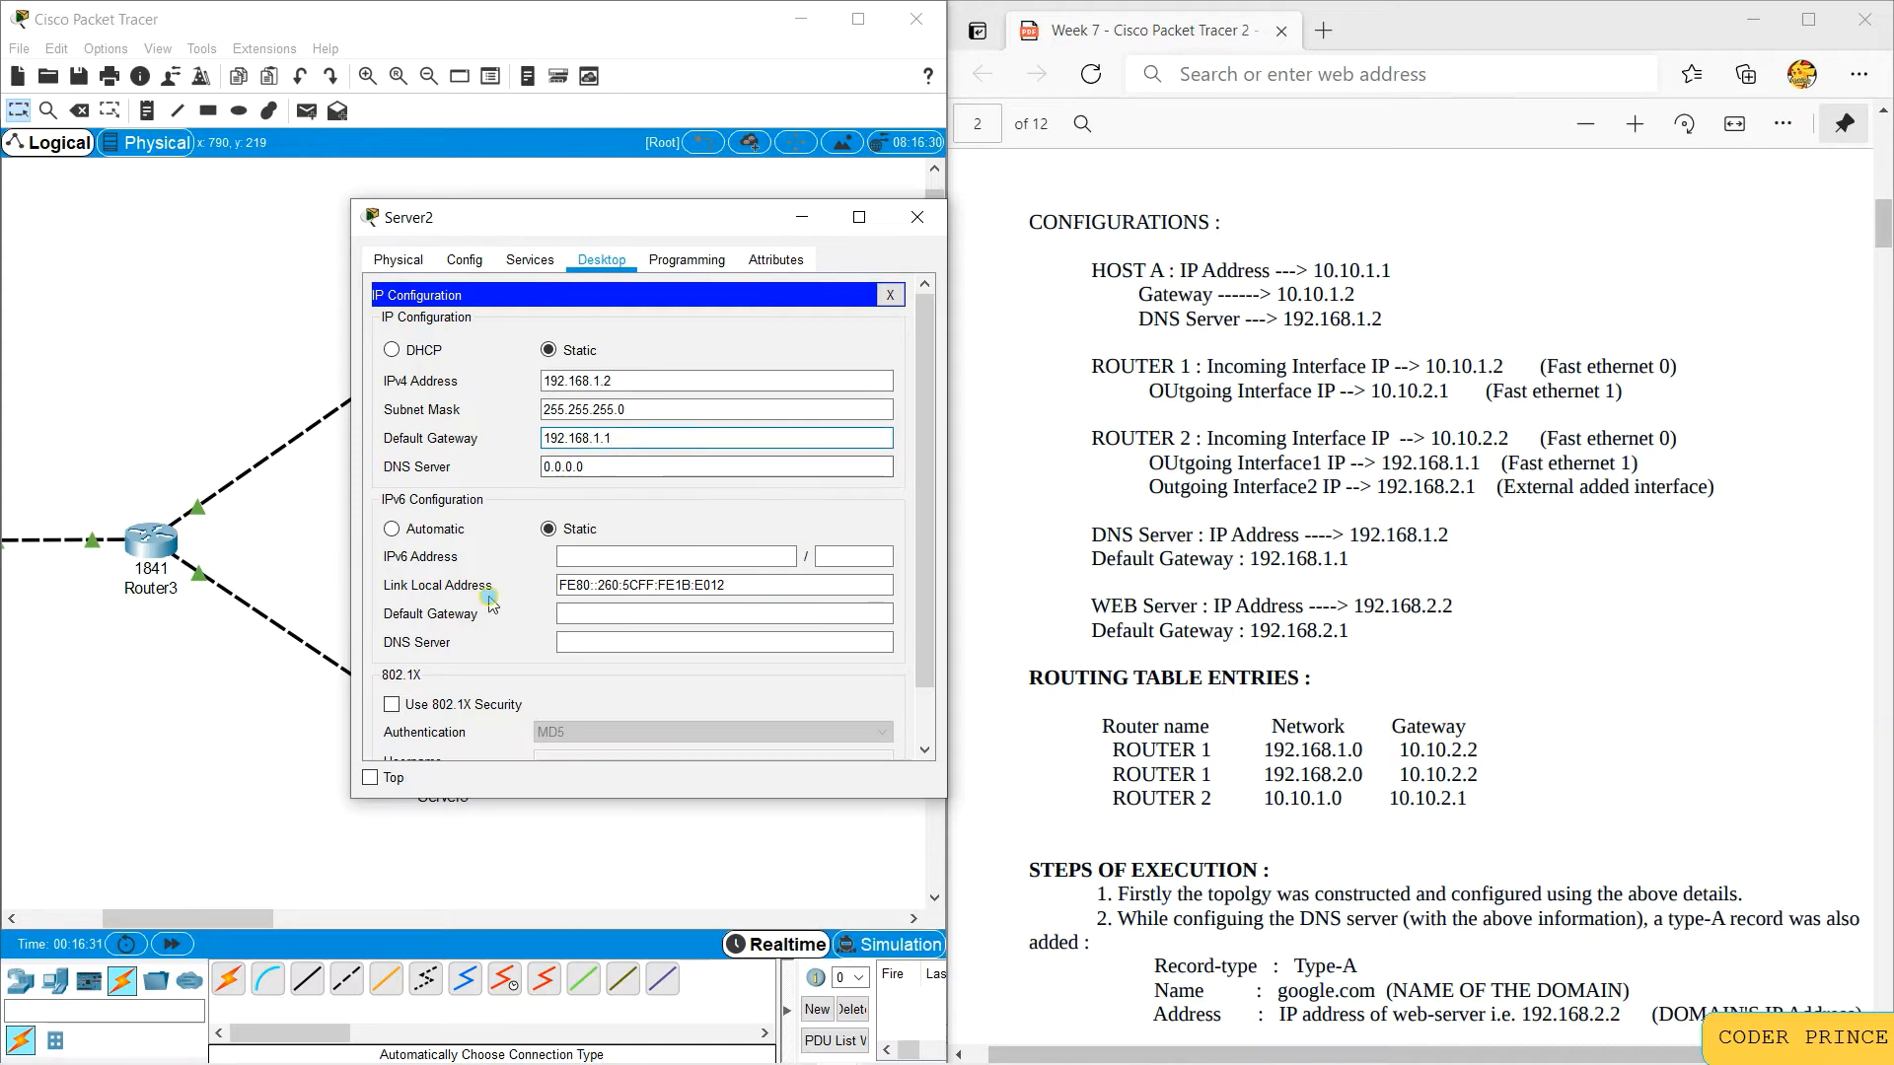
pyautogui.click(920, 212)
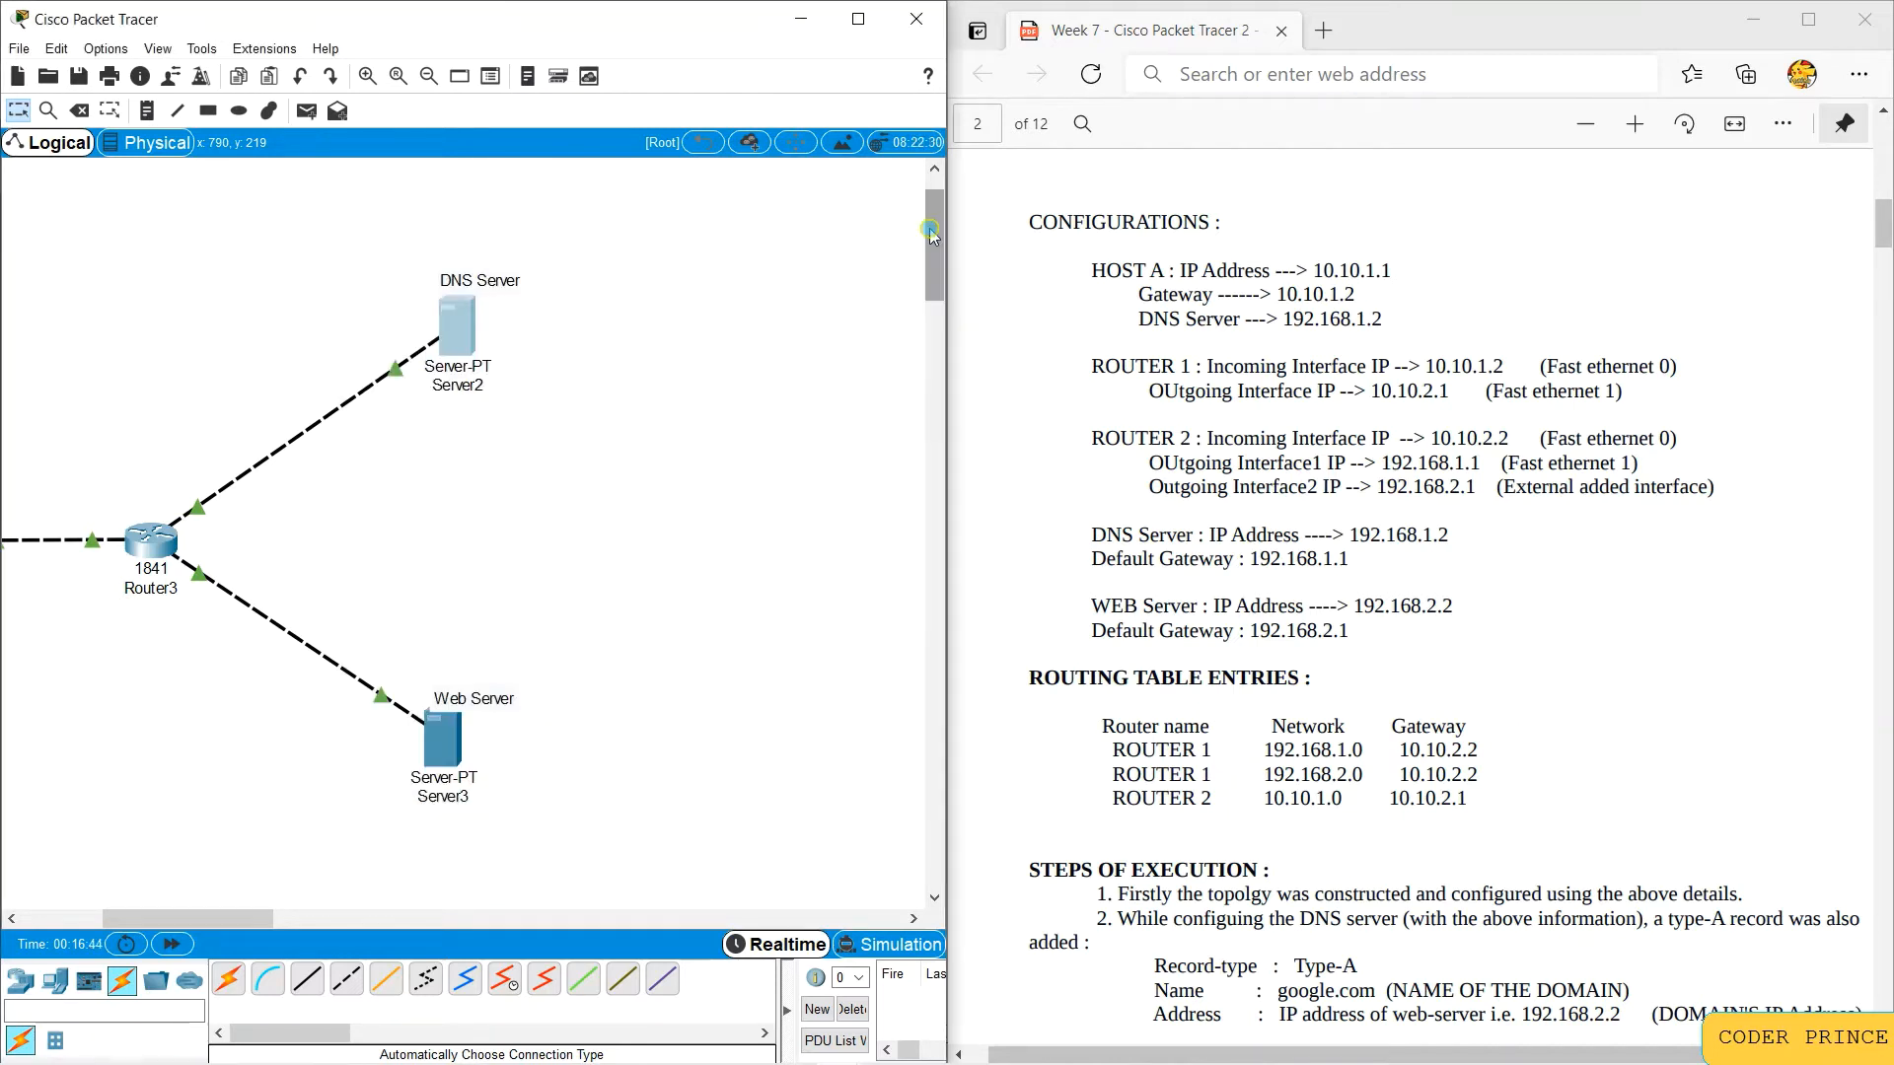
# Step: Give Server3 the static IPv4 address 192.168.2.2 with the subnet mask 255.255.255.0 in its IP configuration
pyautogui.click(465, 748)
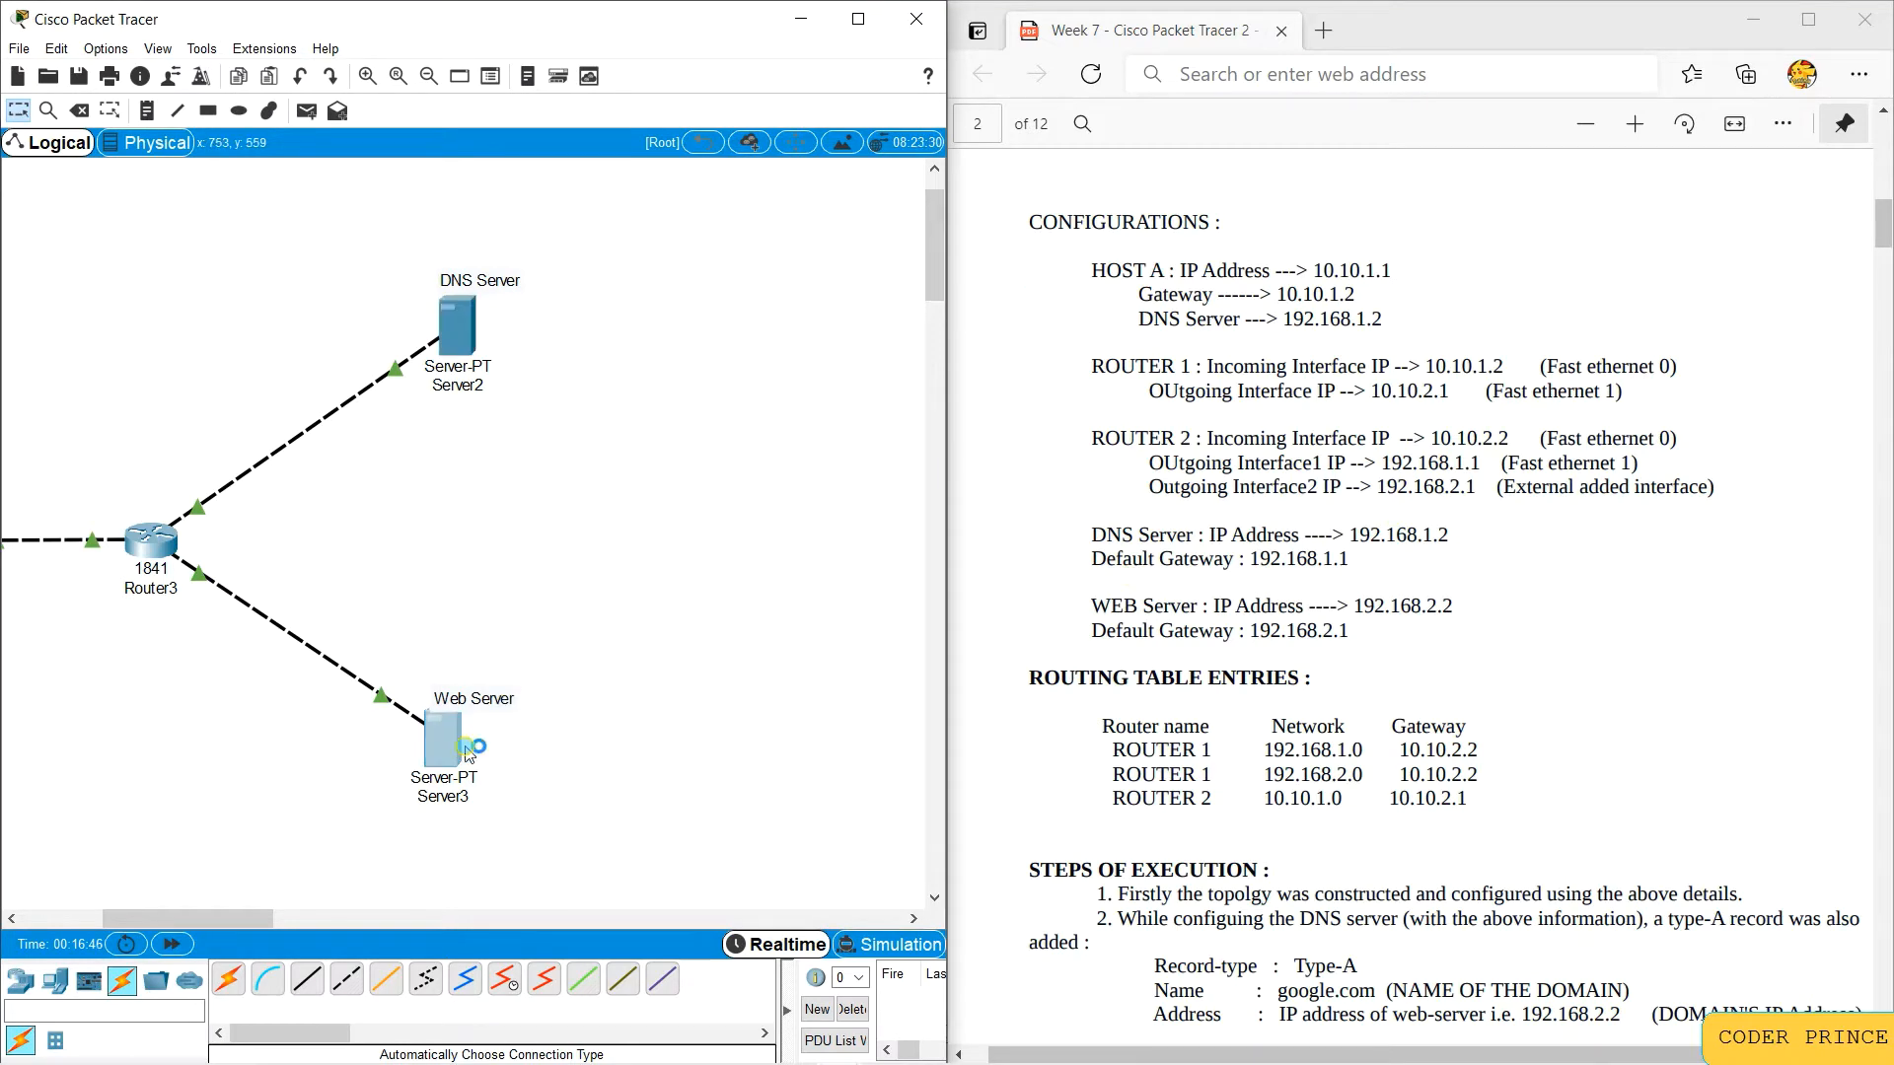
pyautogui.click(895, 275)
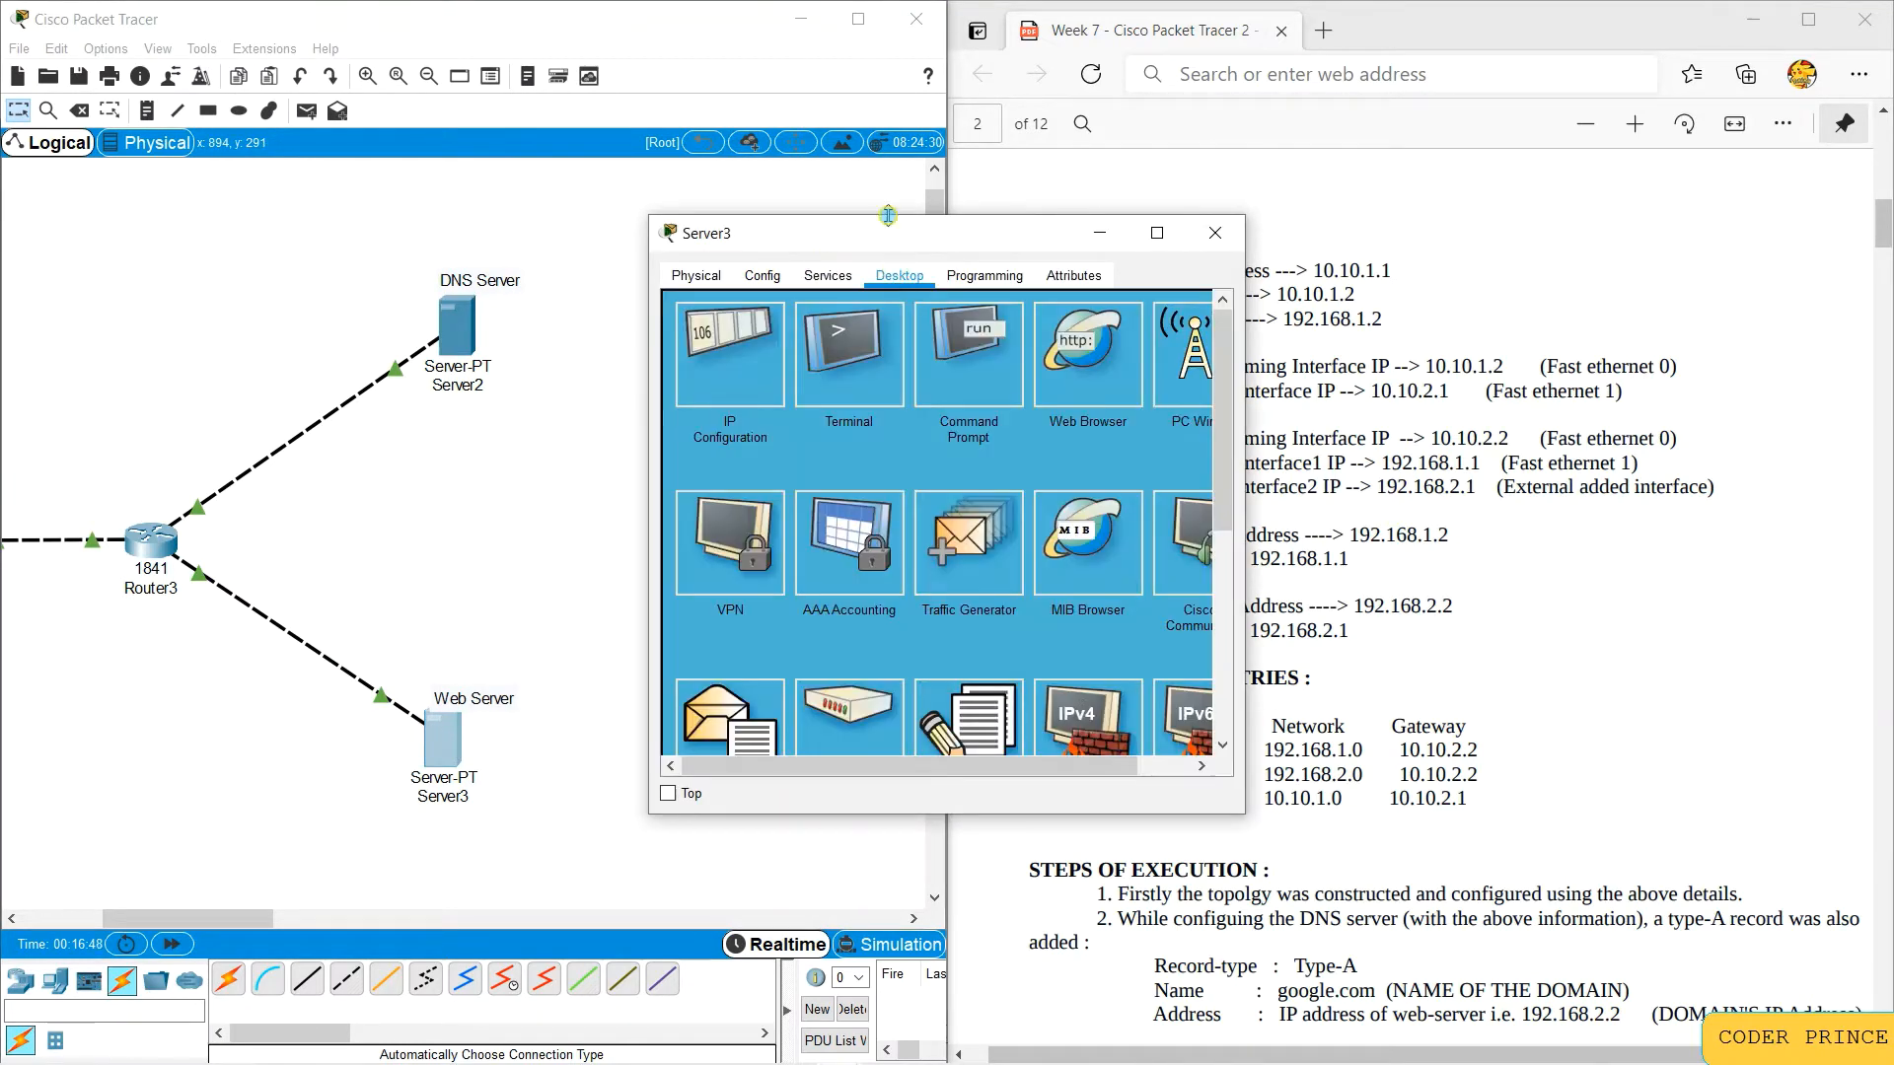
pyautogui.click(730, 360)
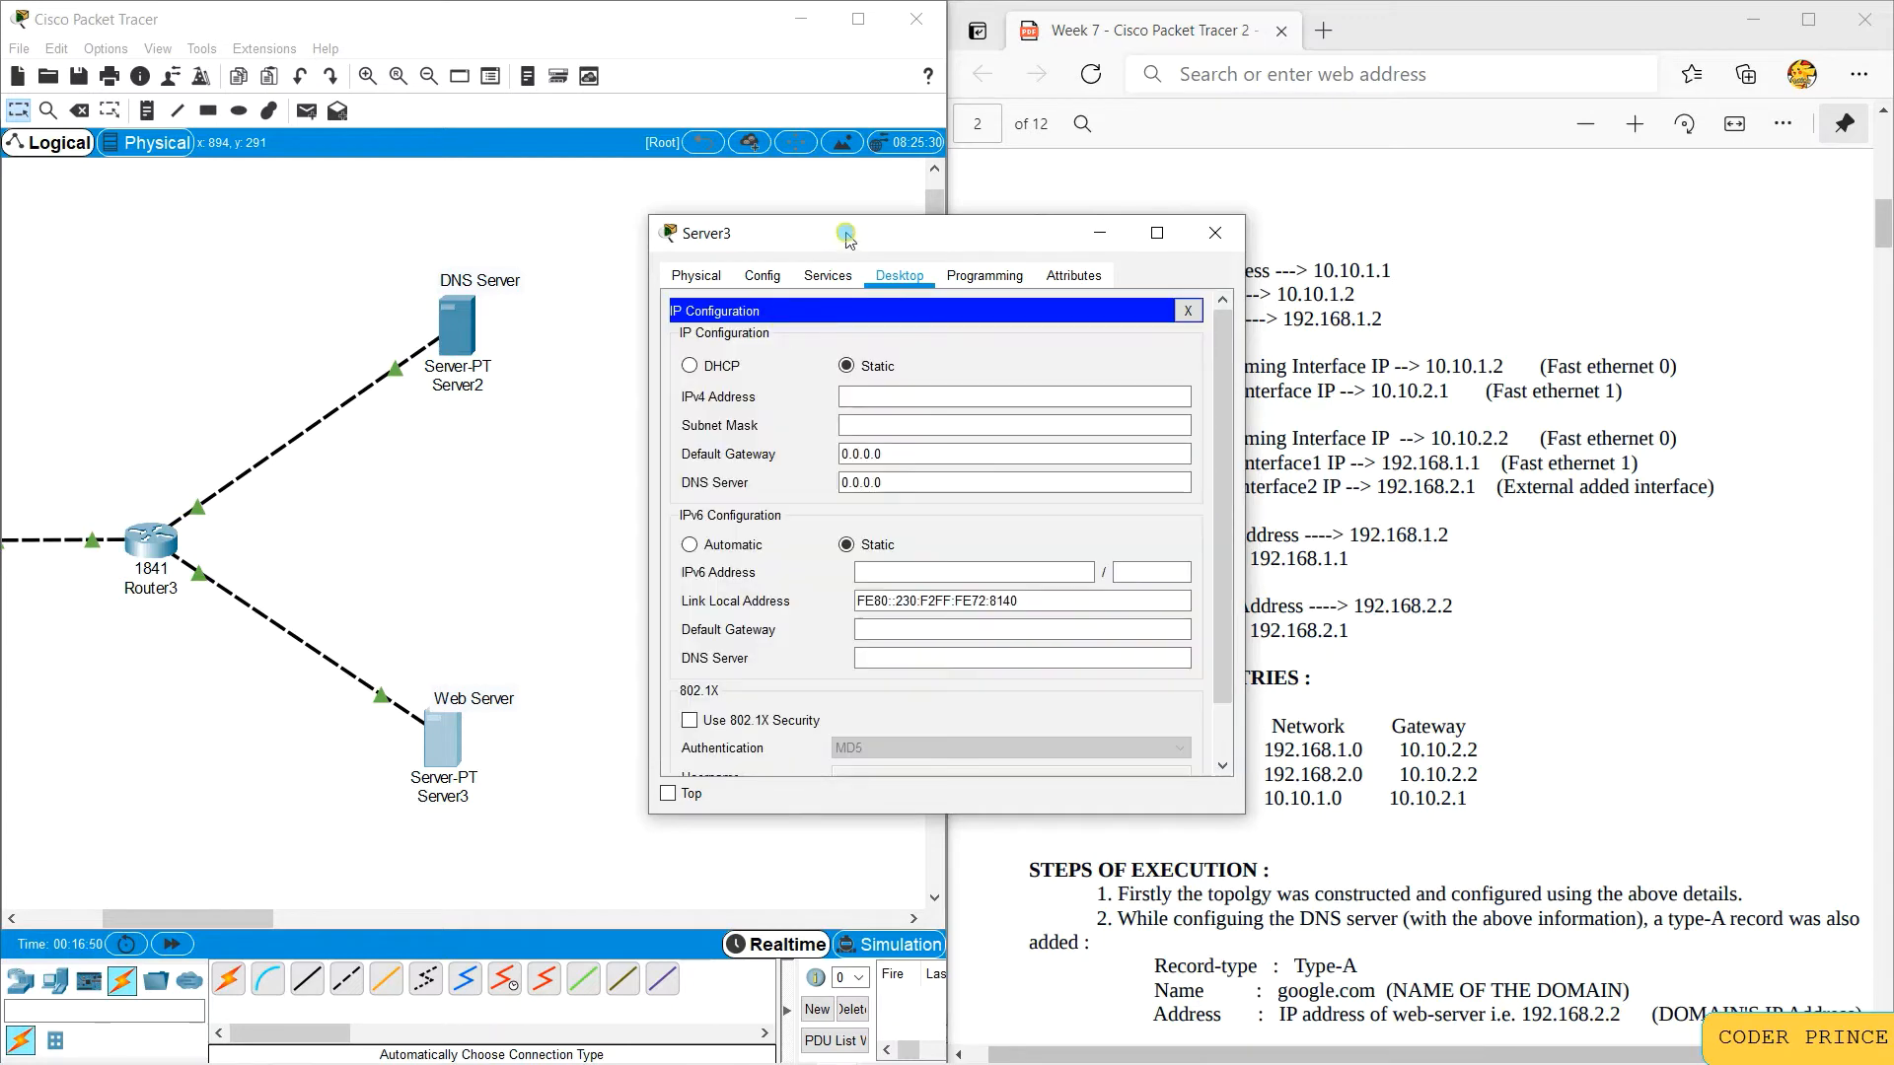
pyautogui.moveTo(845, 235); pyautogui.dragTo(307, 249)
pyautogui.click(423, 417)
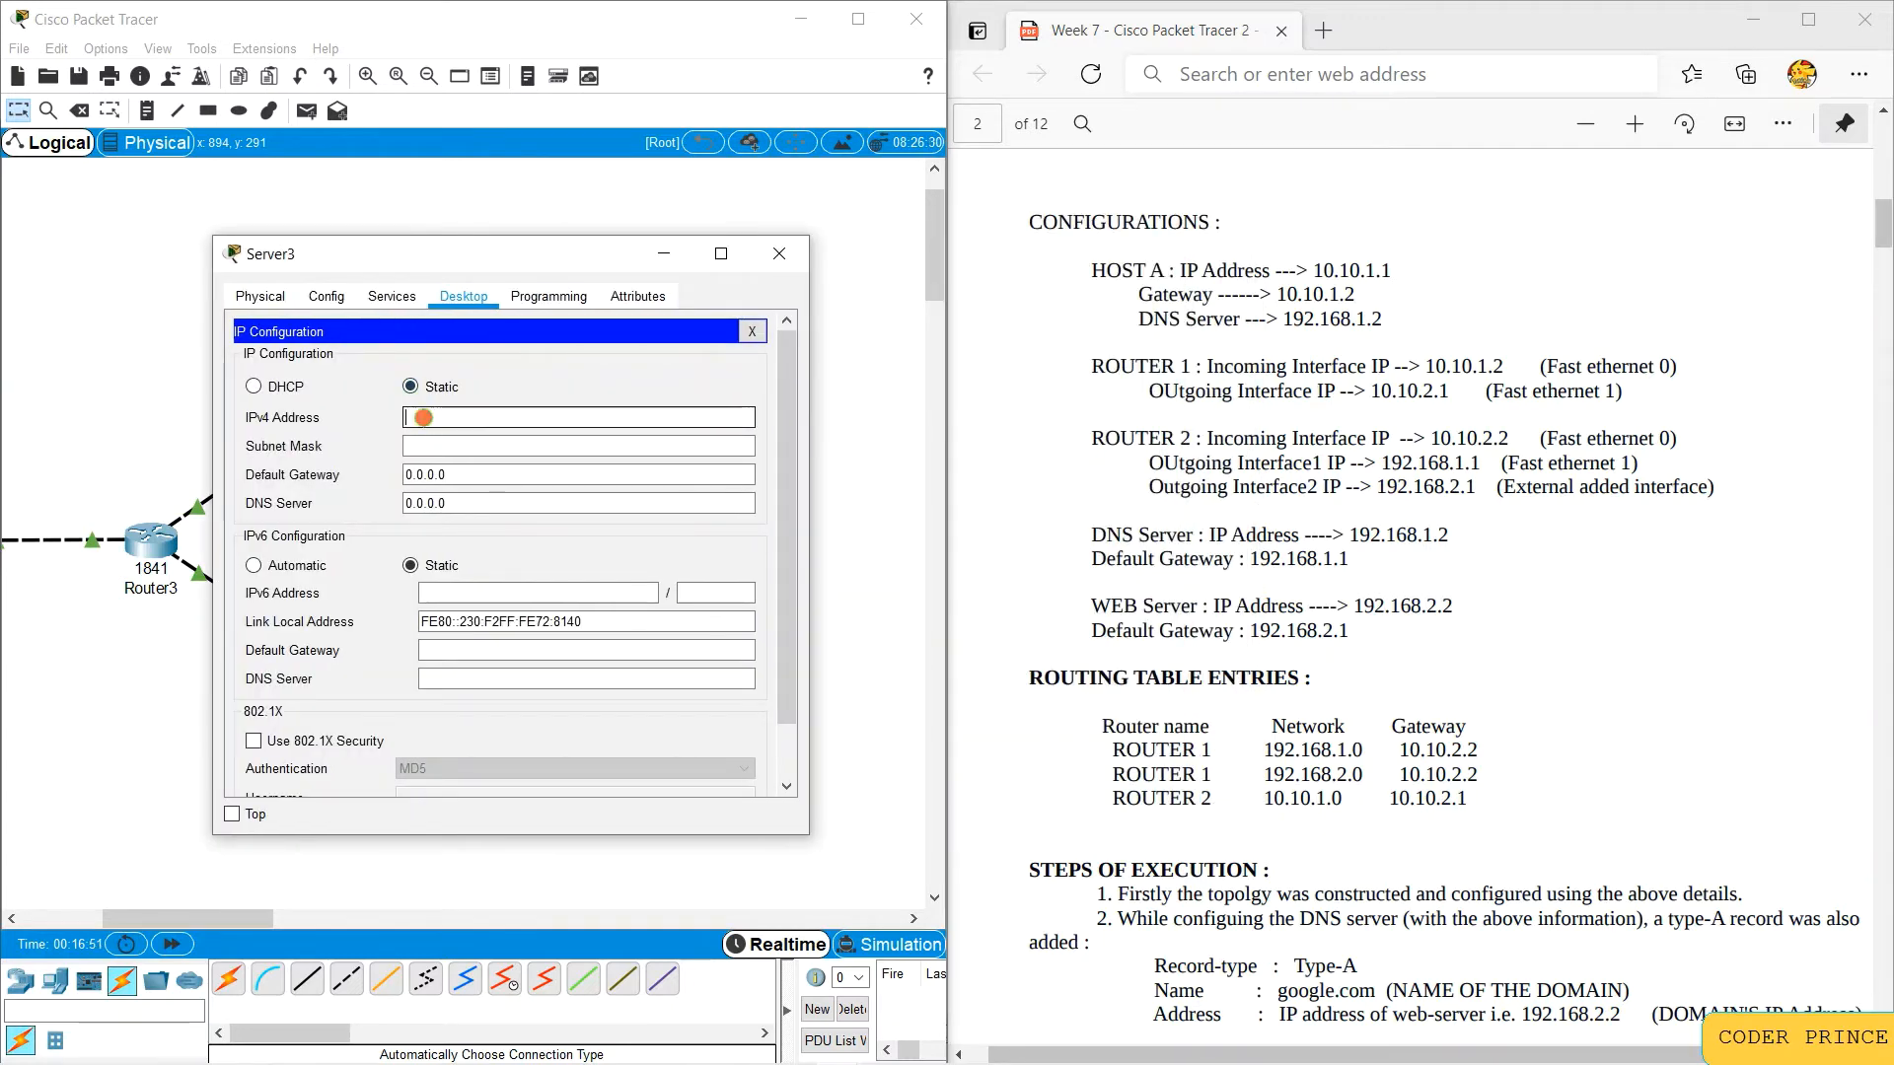
pyautogui.write('192.168.2.2')
pyautogui.click(442, 448)
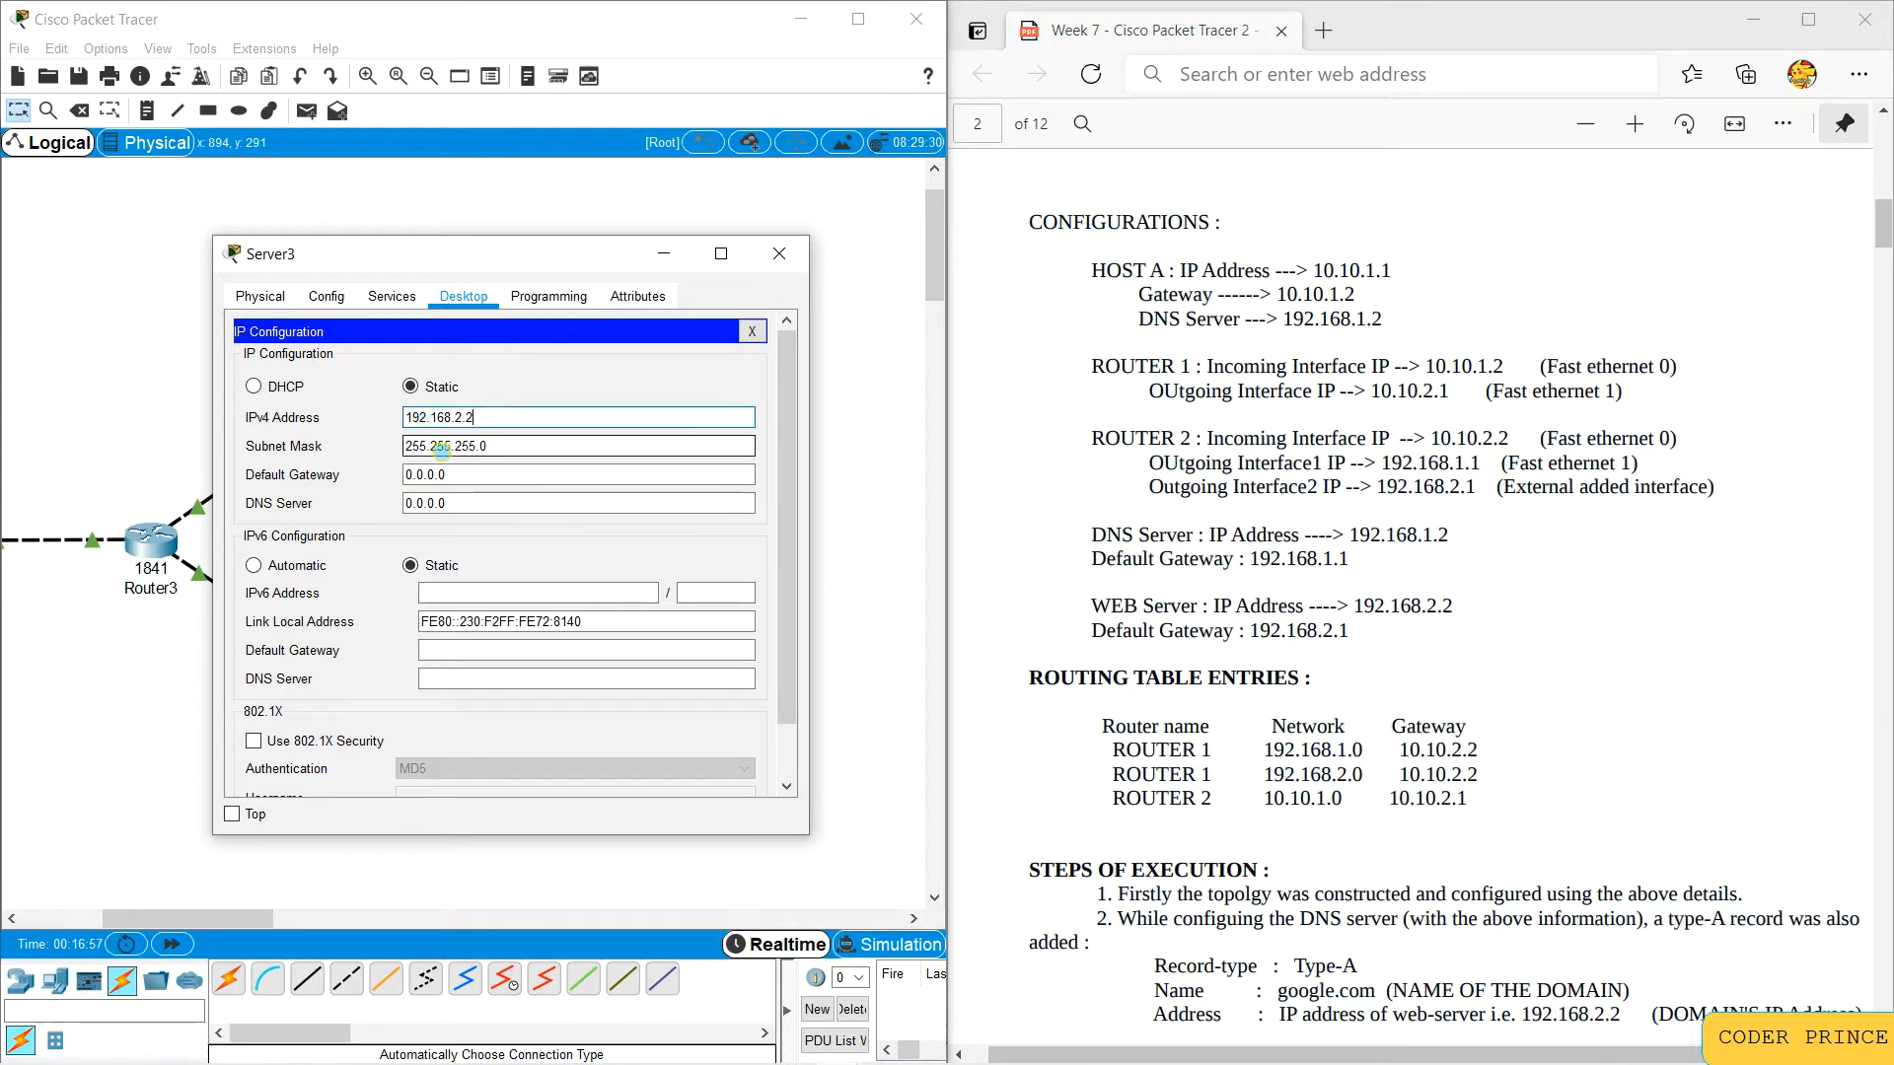
# Step: Set Server3's IPv4 default gateway to 192.168.2.1 and close the server's window
pyautogui.moveTo(453, 470); pyautogui.dragTo(309, 478)
pyautogui.write('192.168')
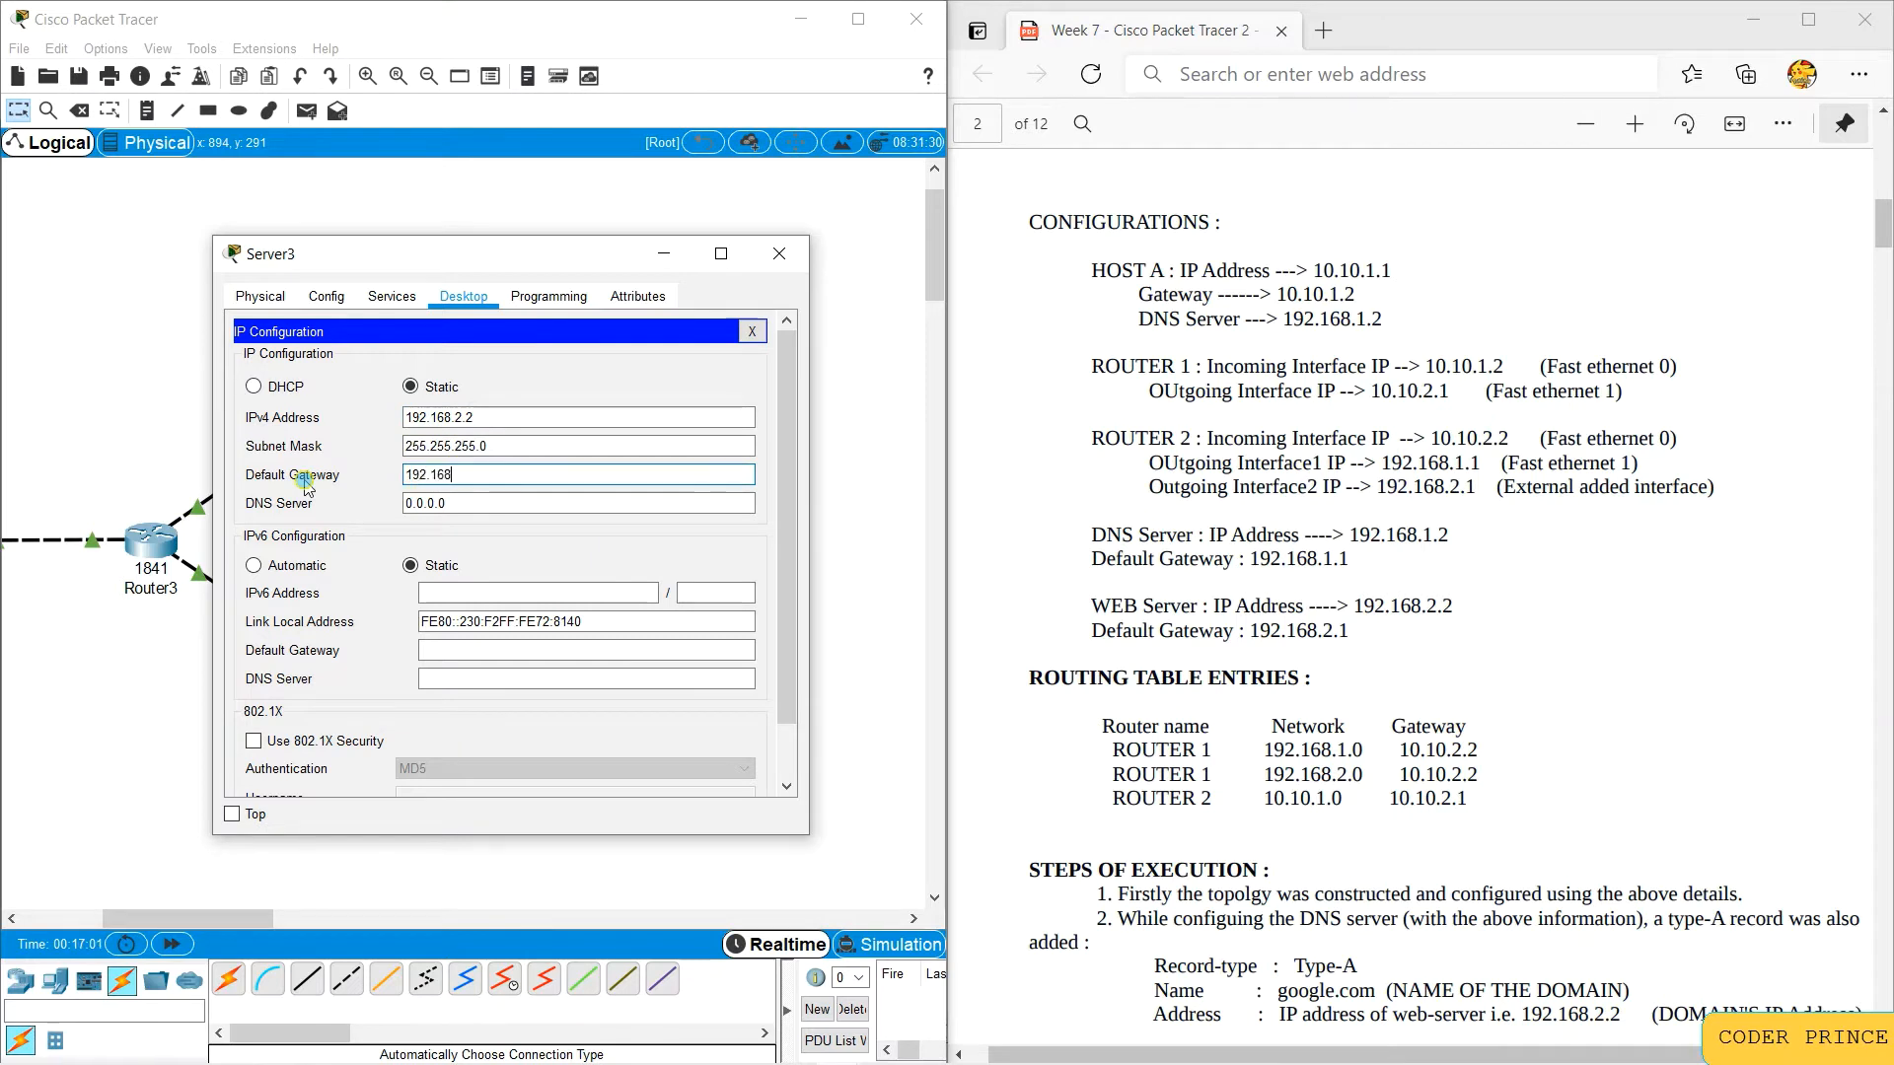
pyautogui.write('.2.1')
pyautogui.click(779, 254)
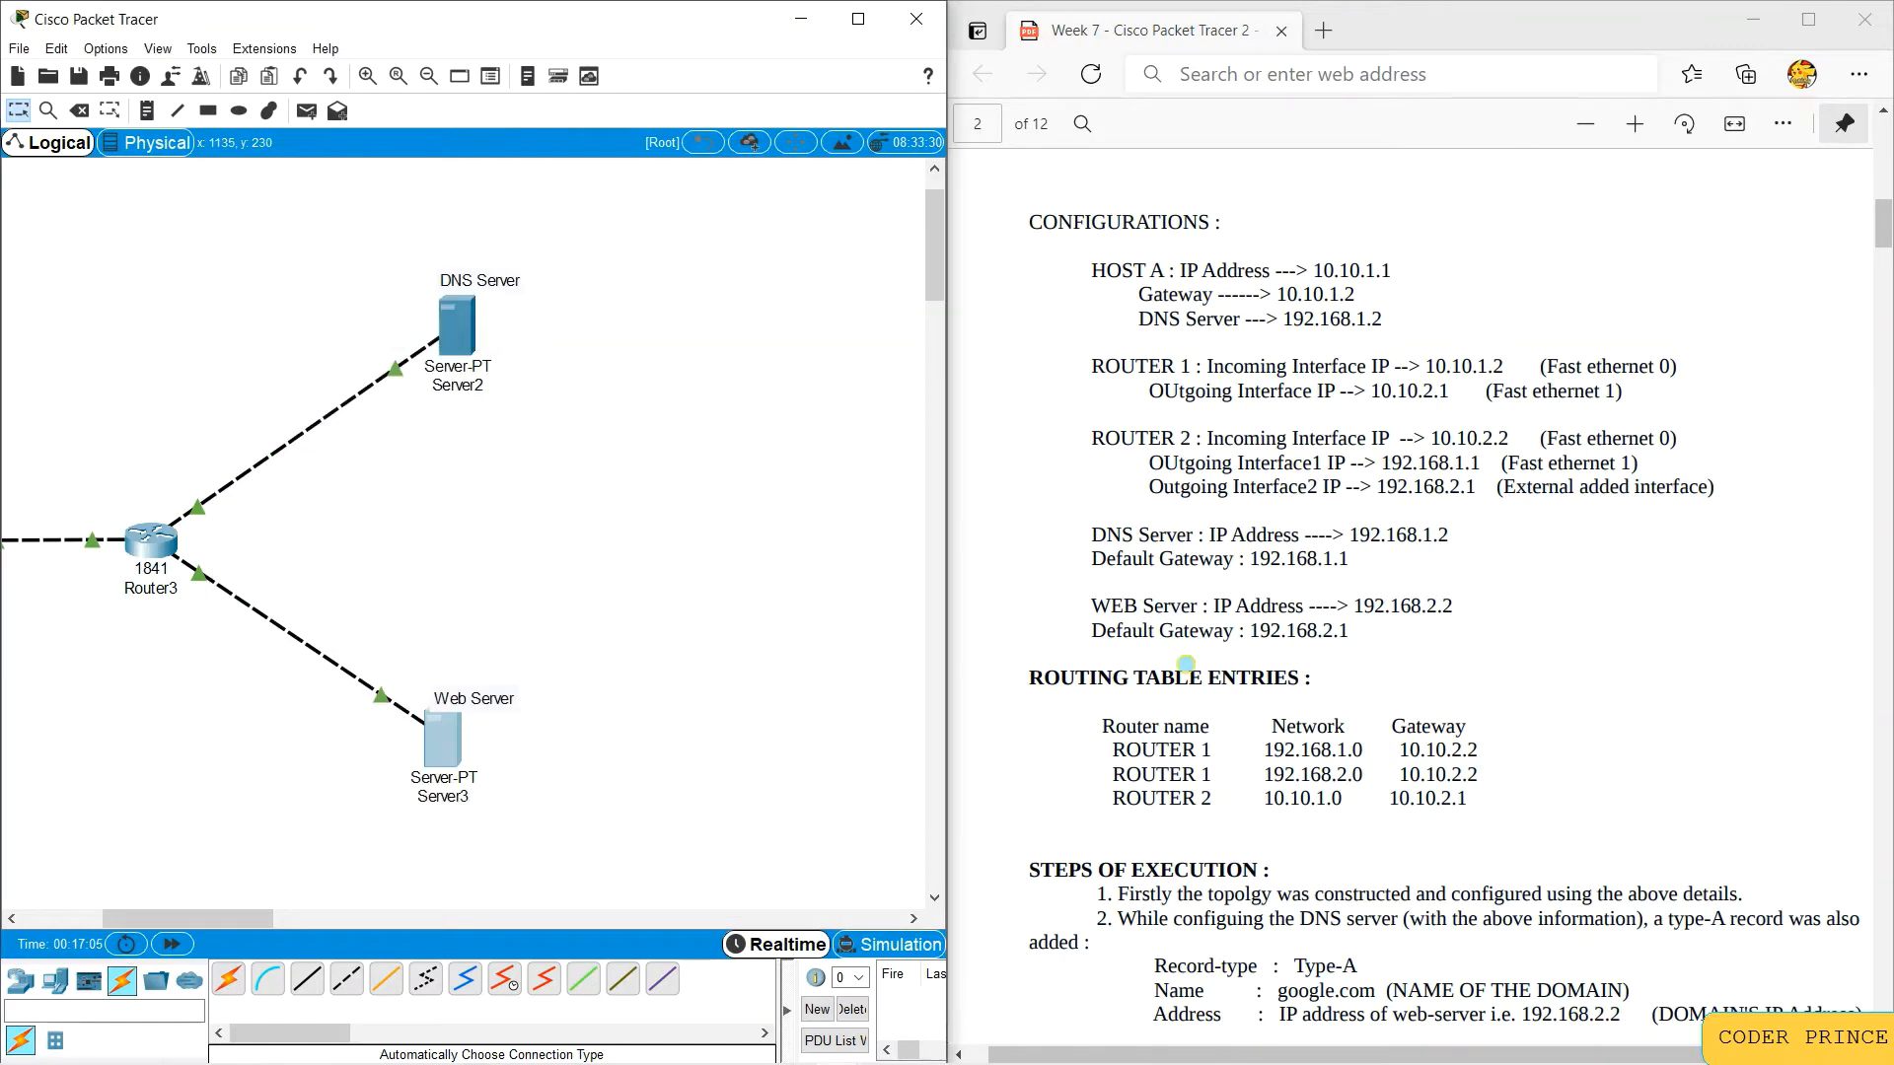
# Step: Add a static route on Router2 to network 192.168.1.0 with mask 255.255.255.0 and next hop 10.10.2.2
pyautogui.scroll(-1, 1185, 662)
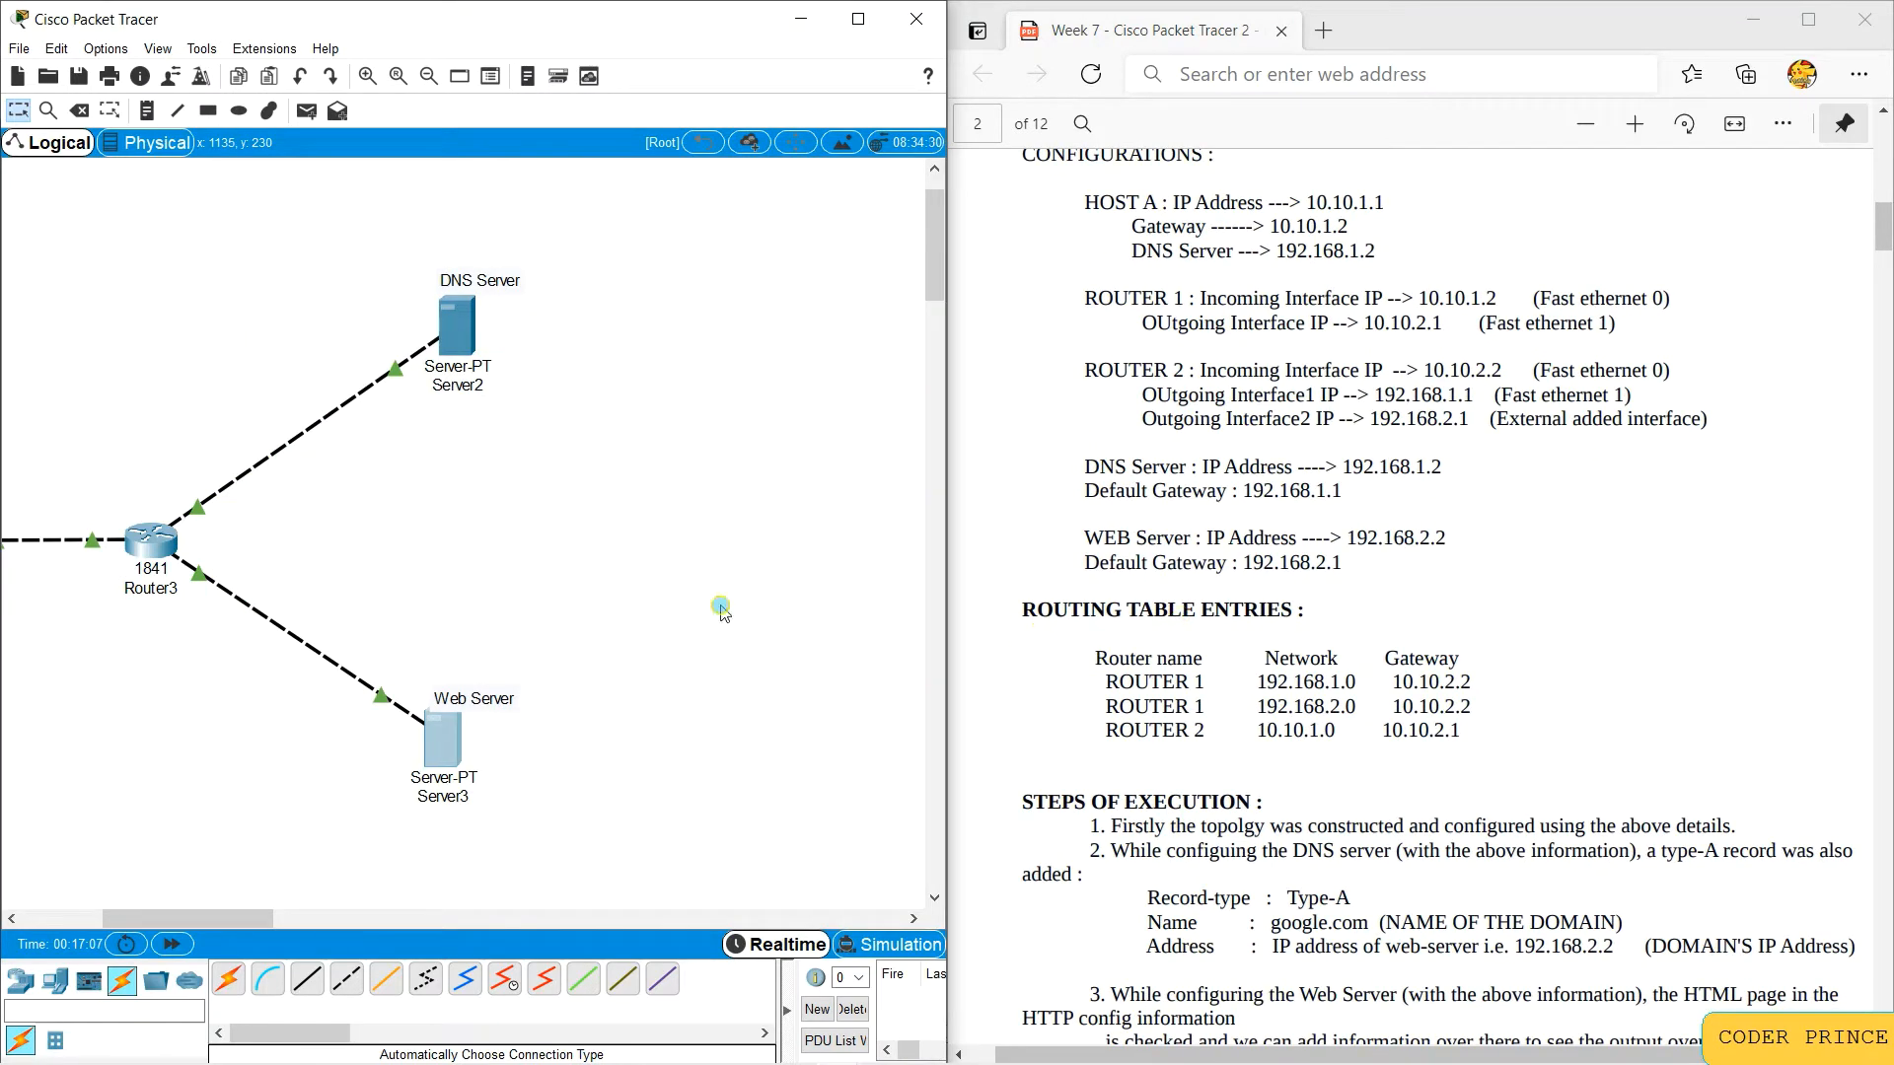
pyautogui.hscroll(-5, 705, 602)
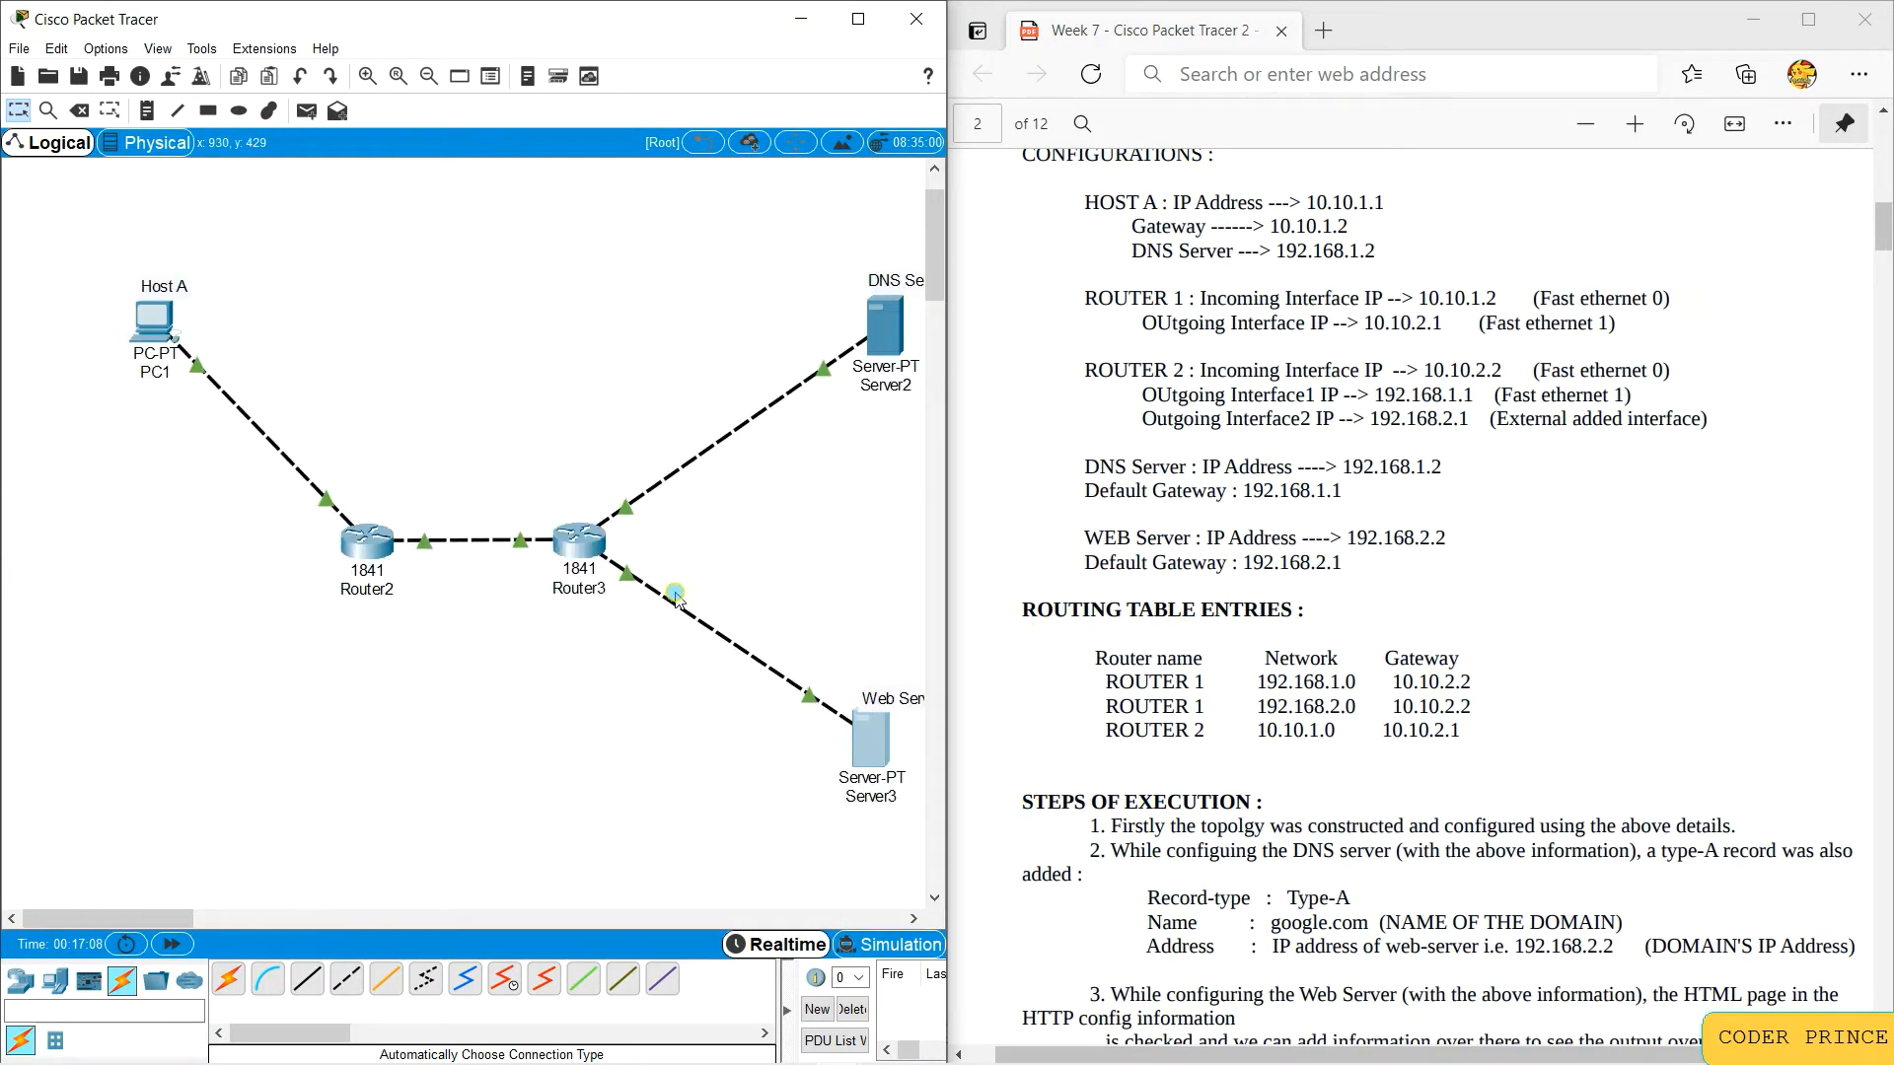
pyautogui.click(380, 532)
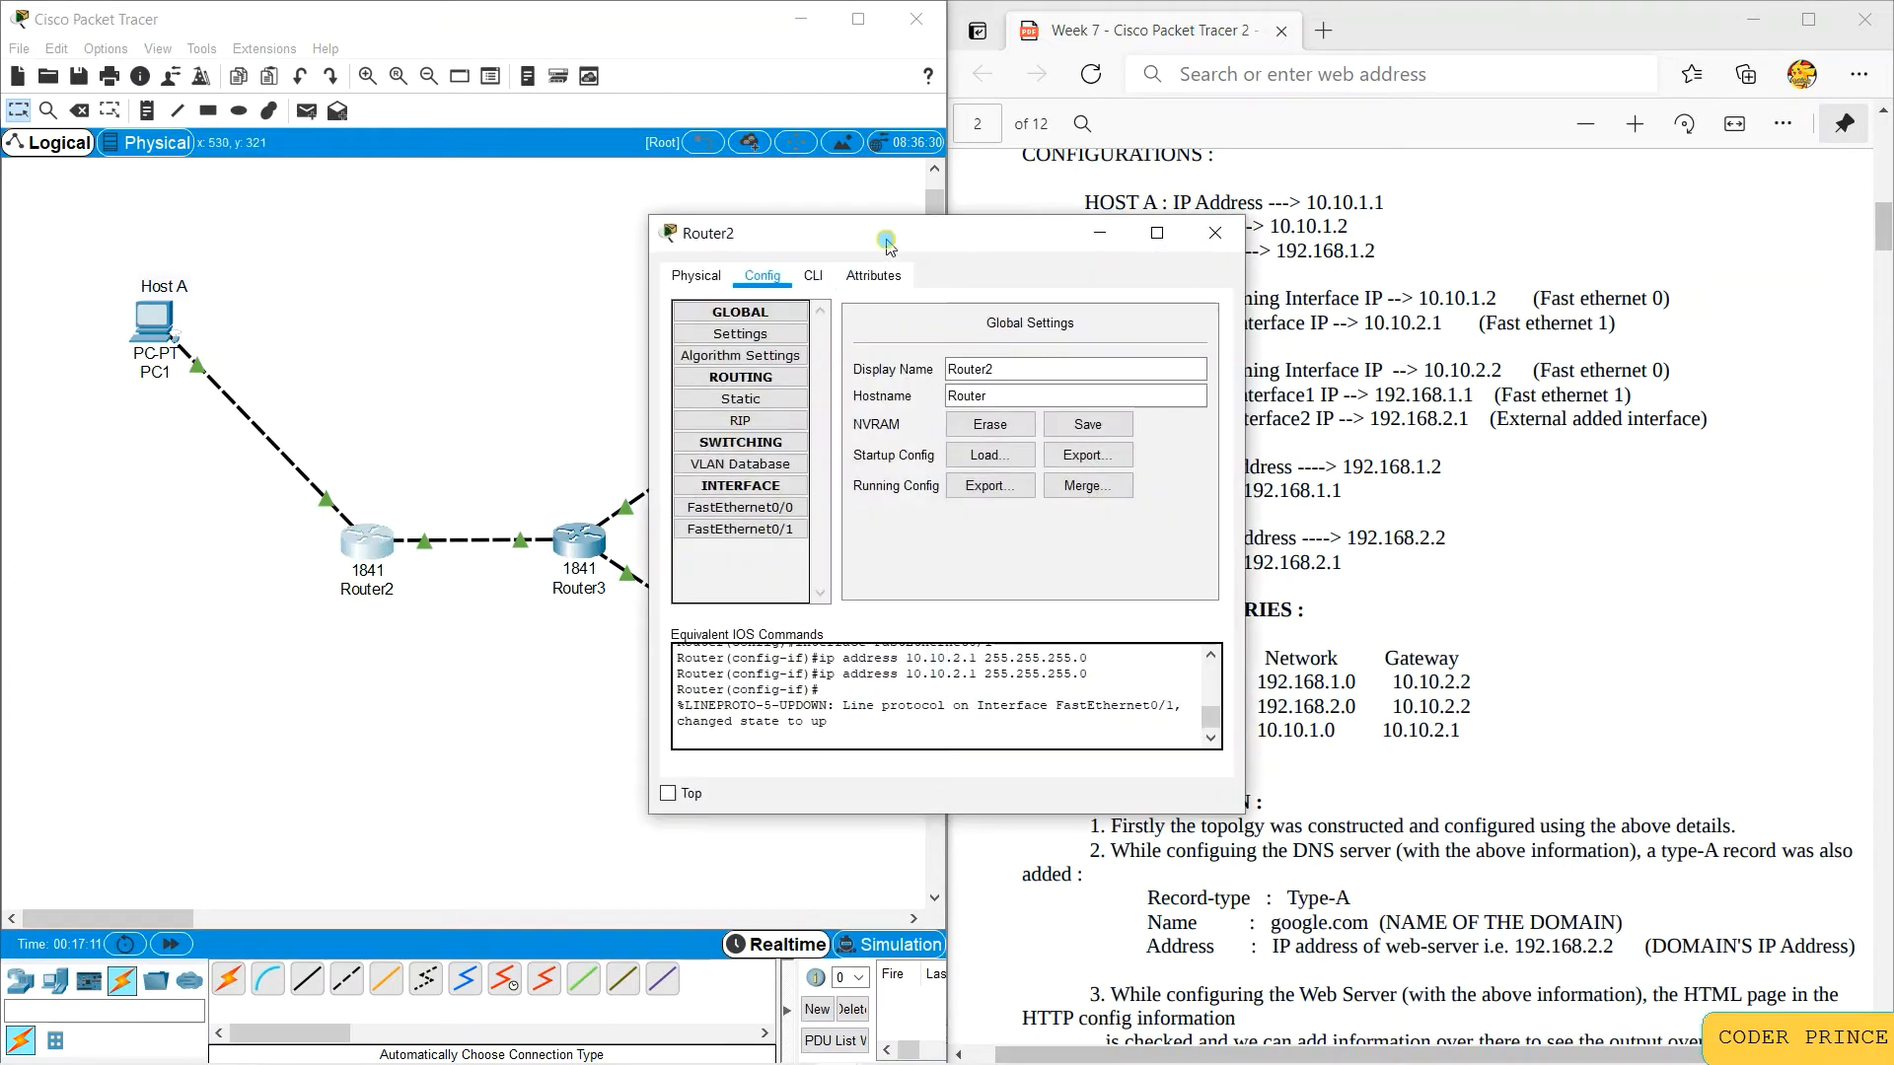
pyautogui.moveTo(885, 242); pyautogui.dragTo(458, 222)
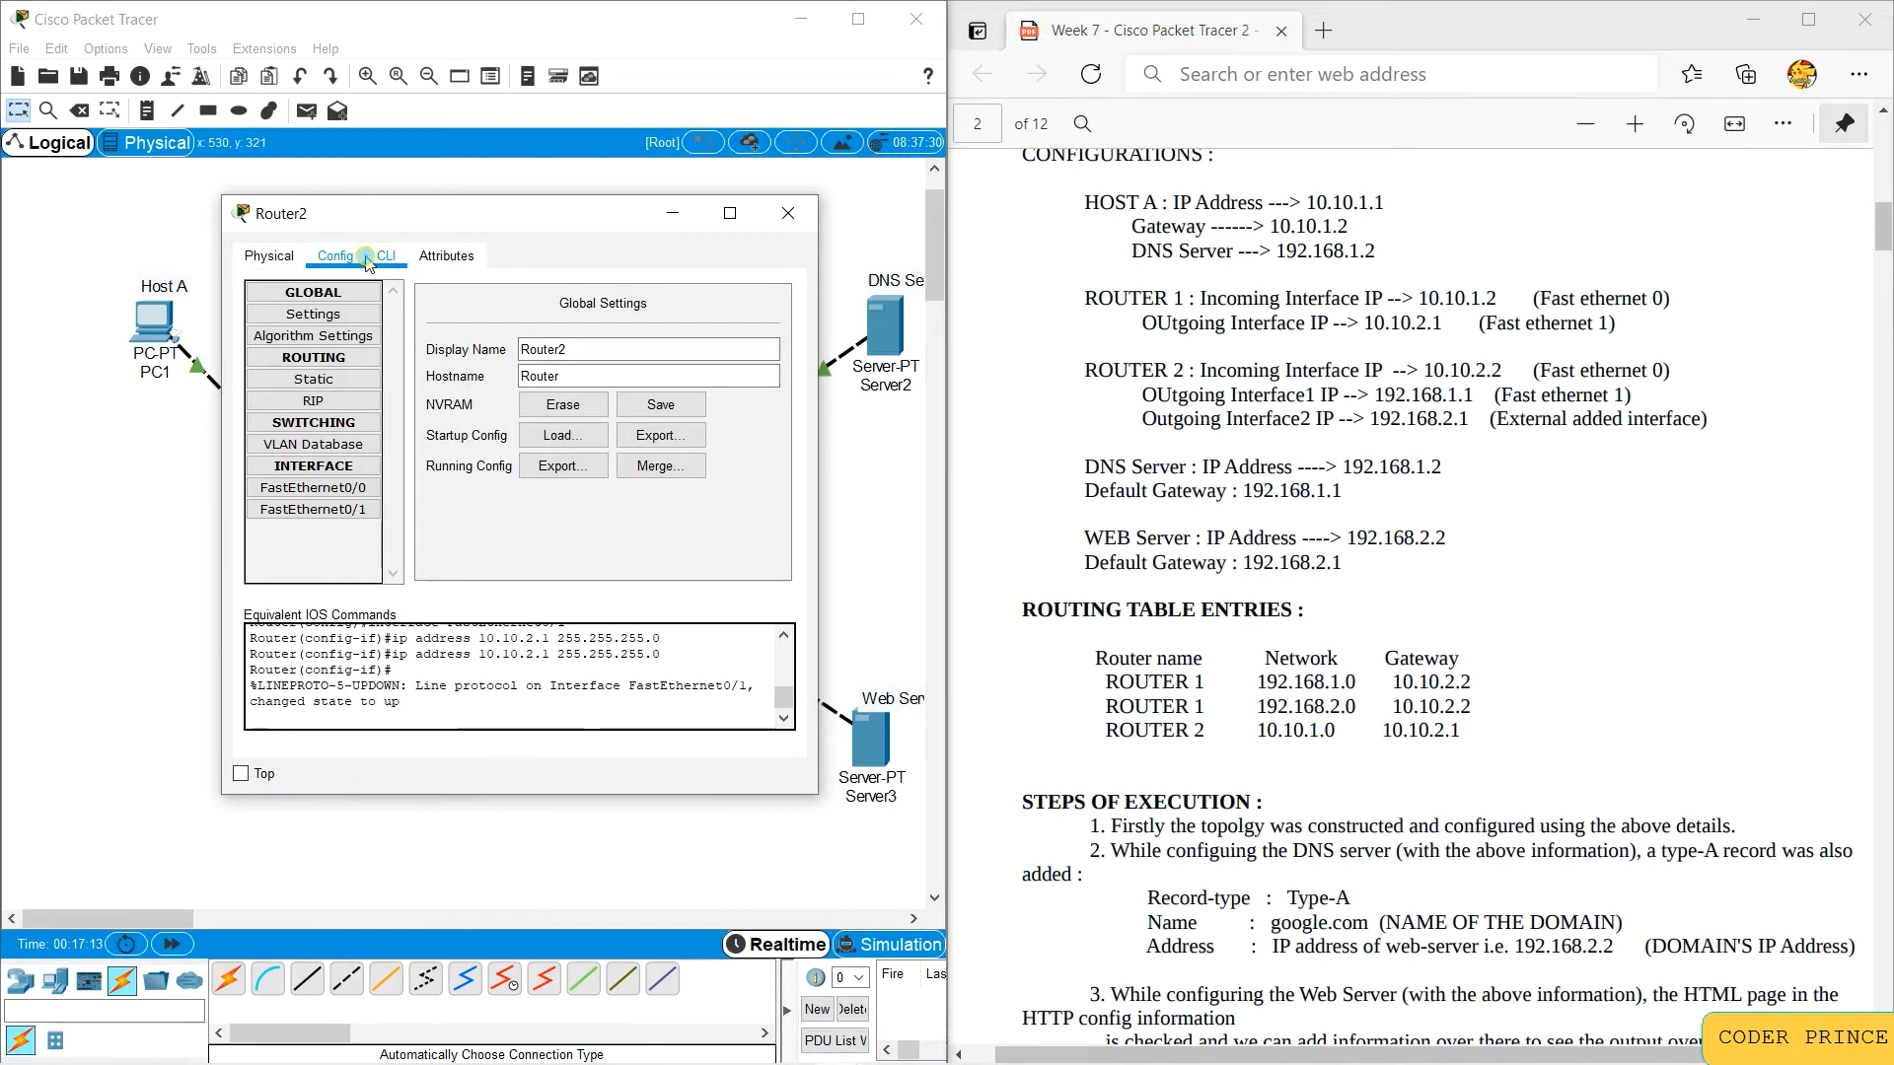
pyautogui.click(296, 358)
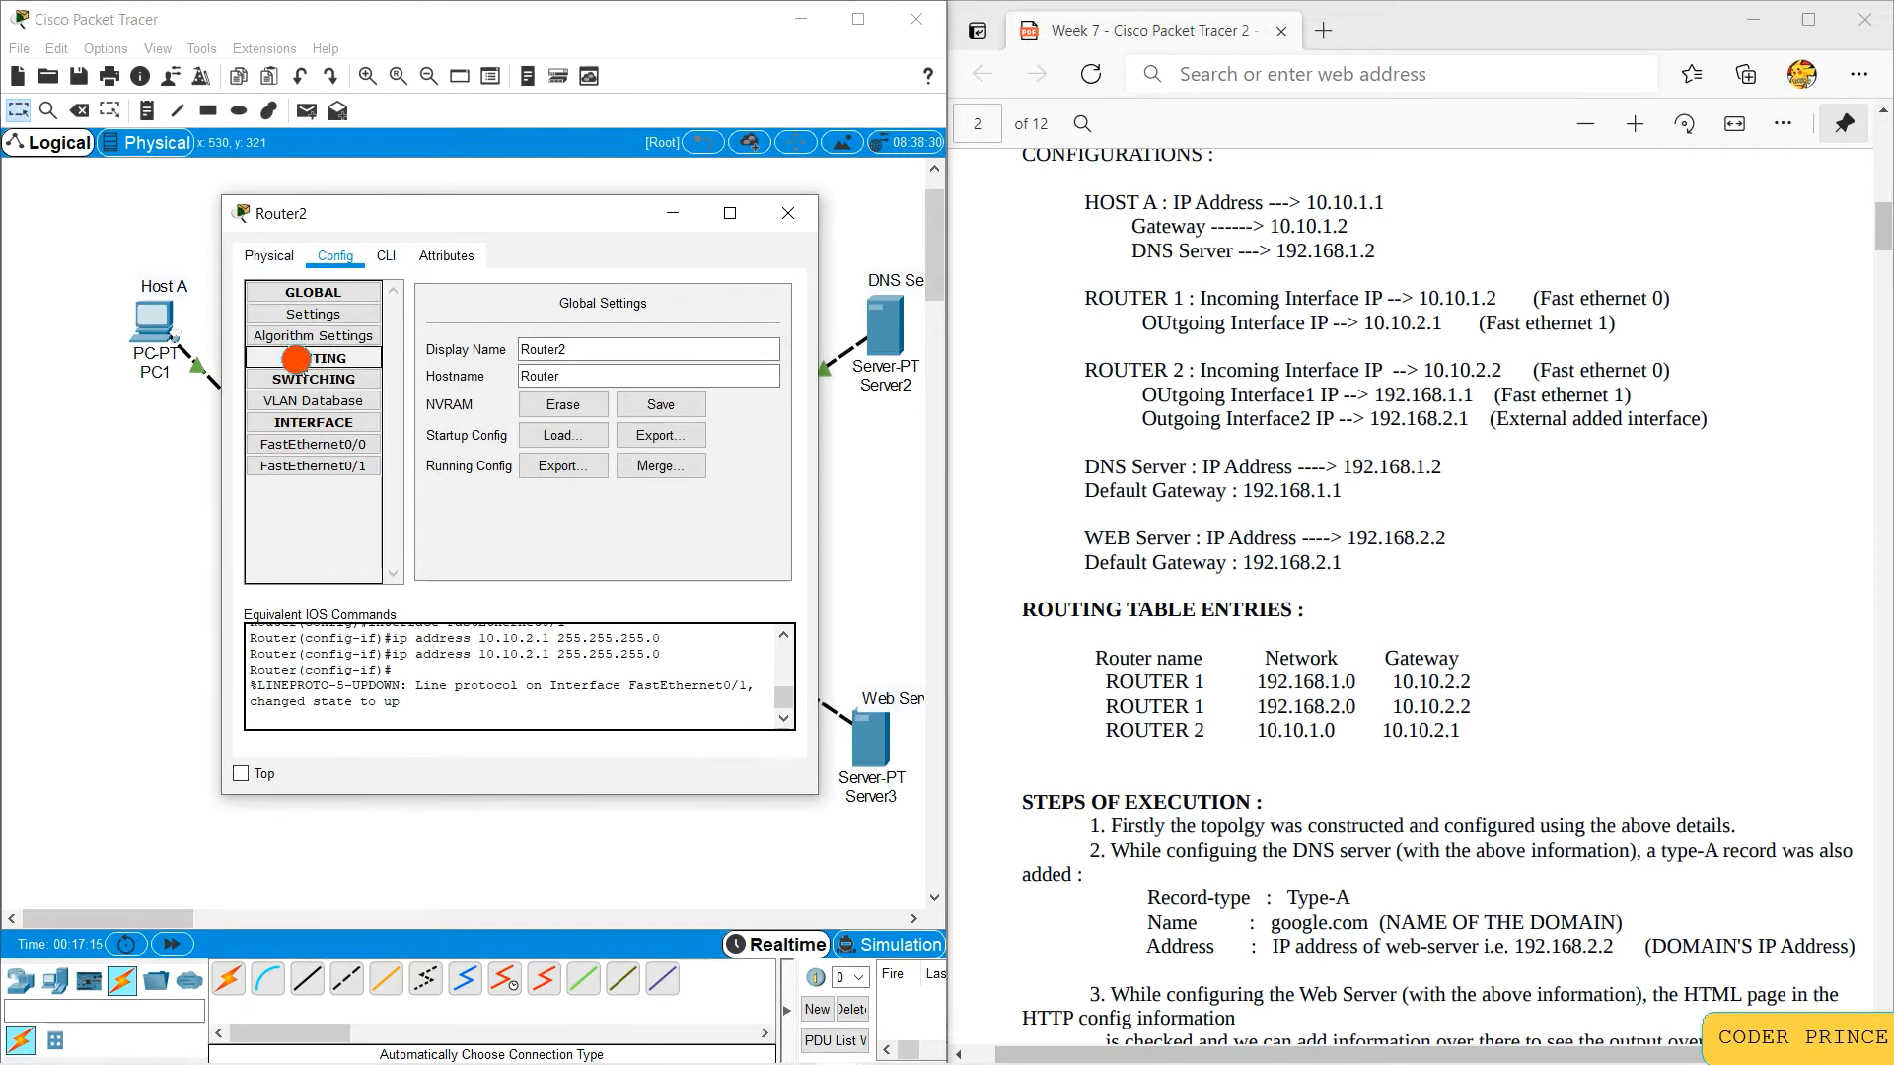
pyautogui.click(296, 358)
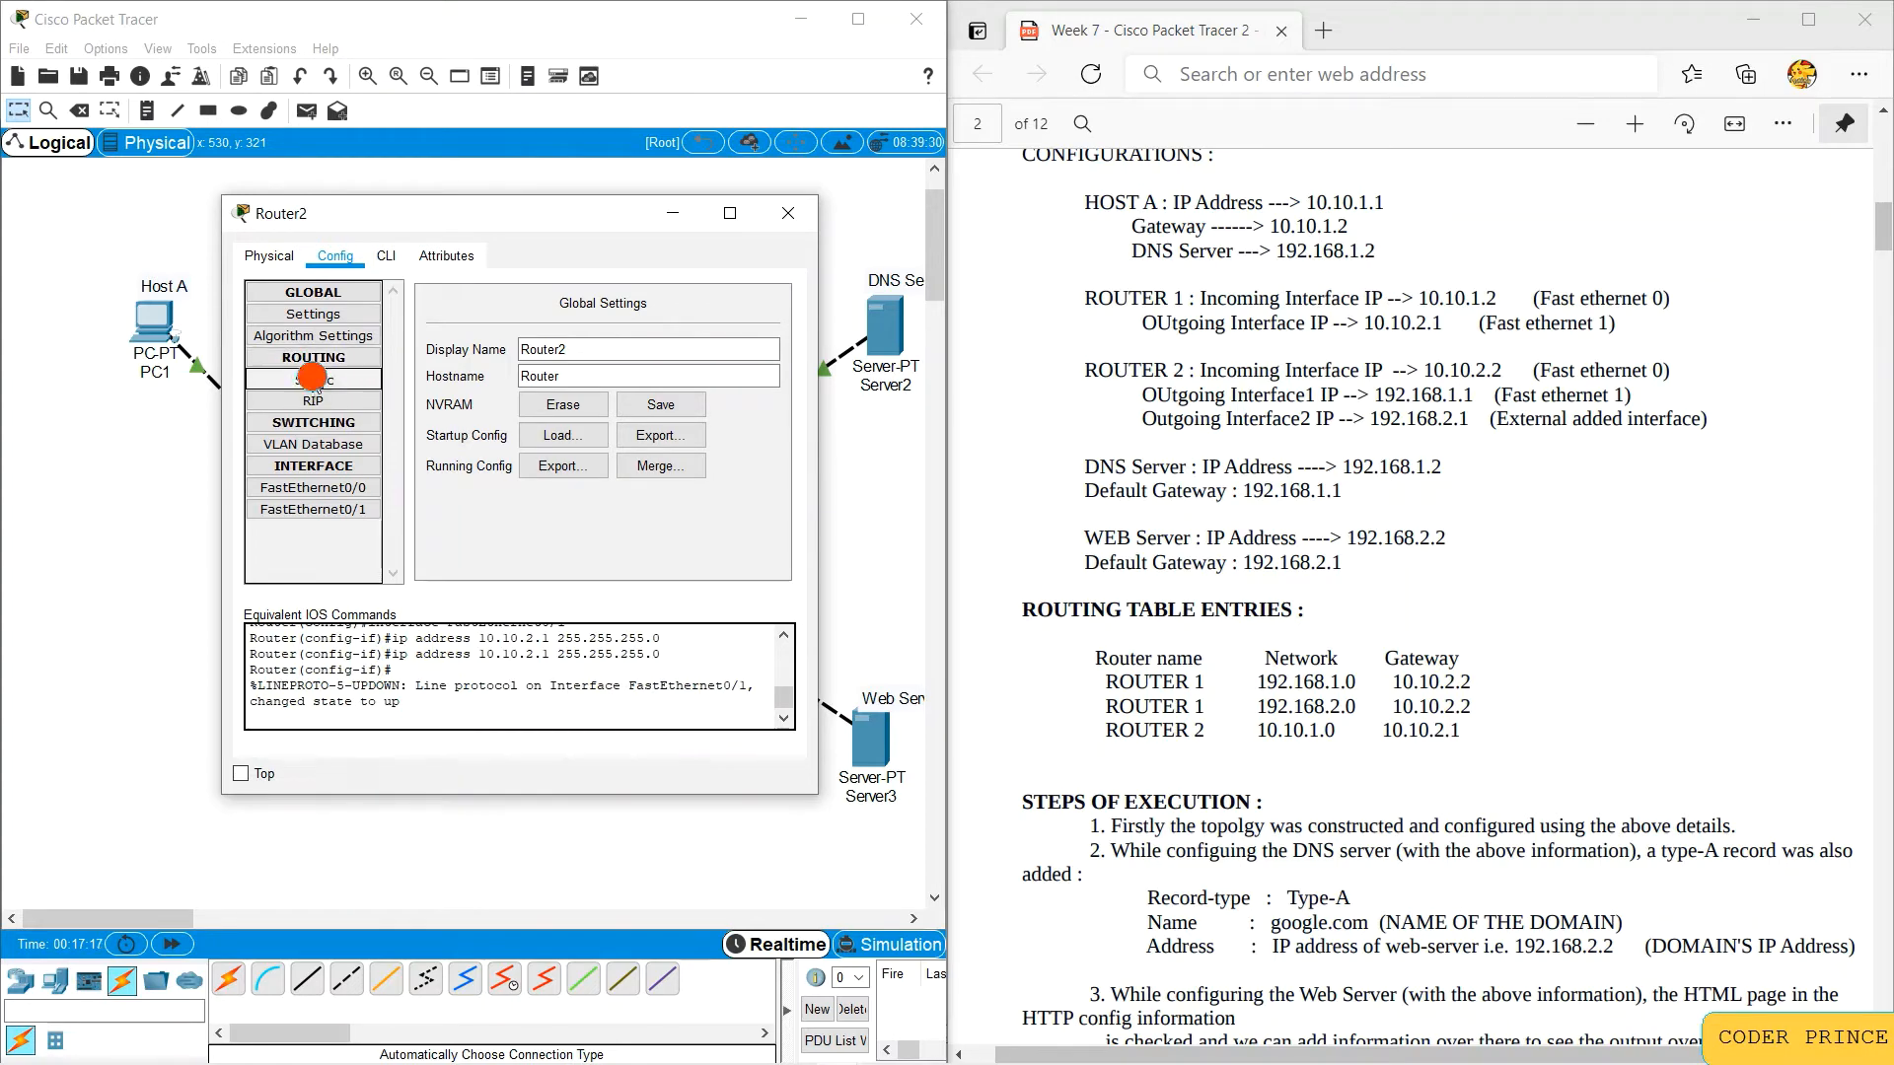
pyautogui.click(311, 378)
pyautogui.moveTo(549, 215); pyautogui.dragTo(488, 217)
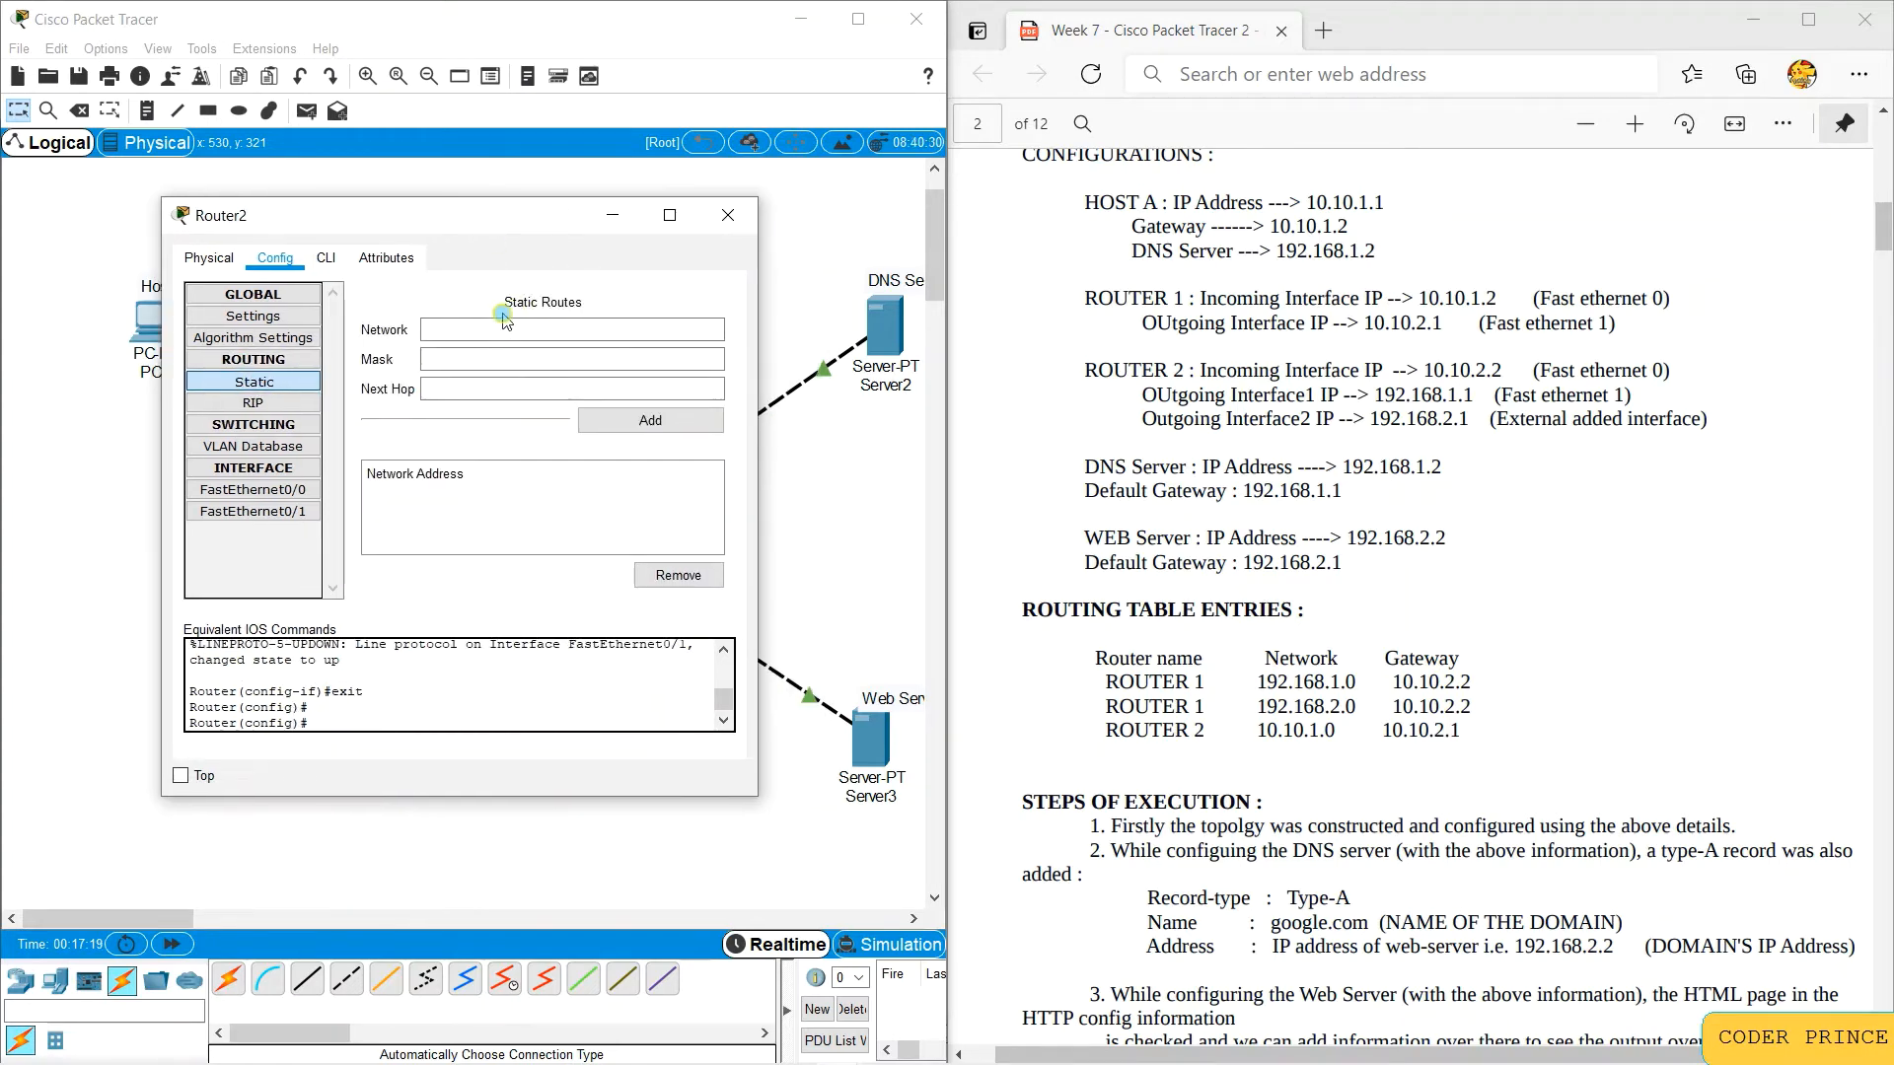
pyautogui.click(505, 326)
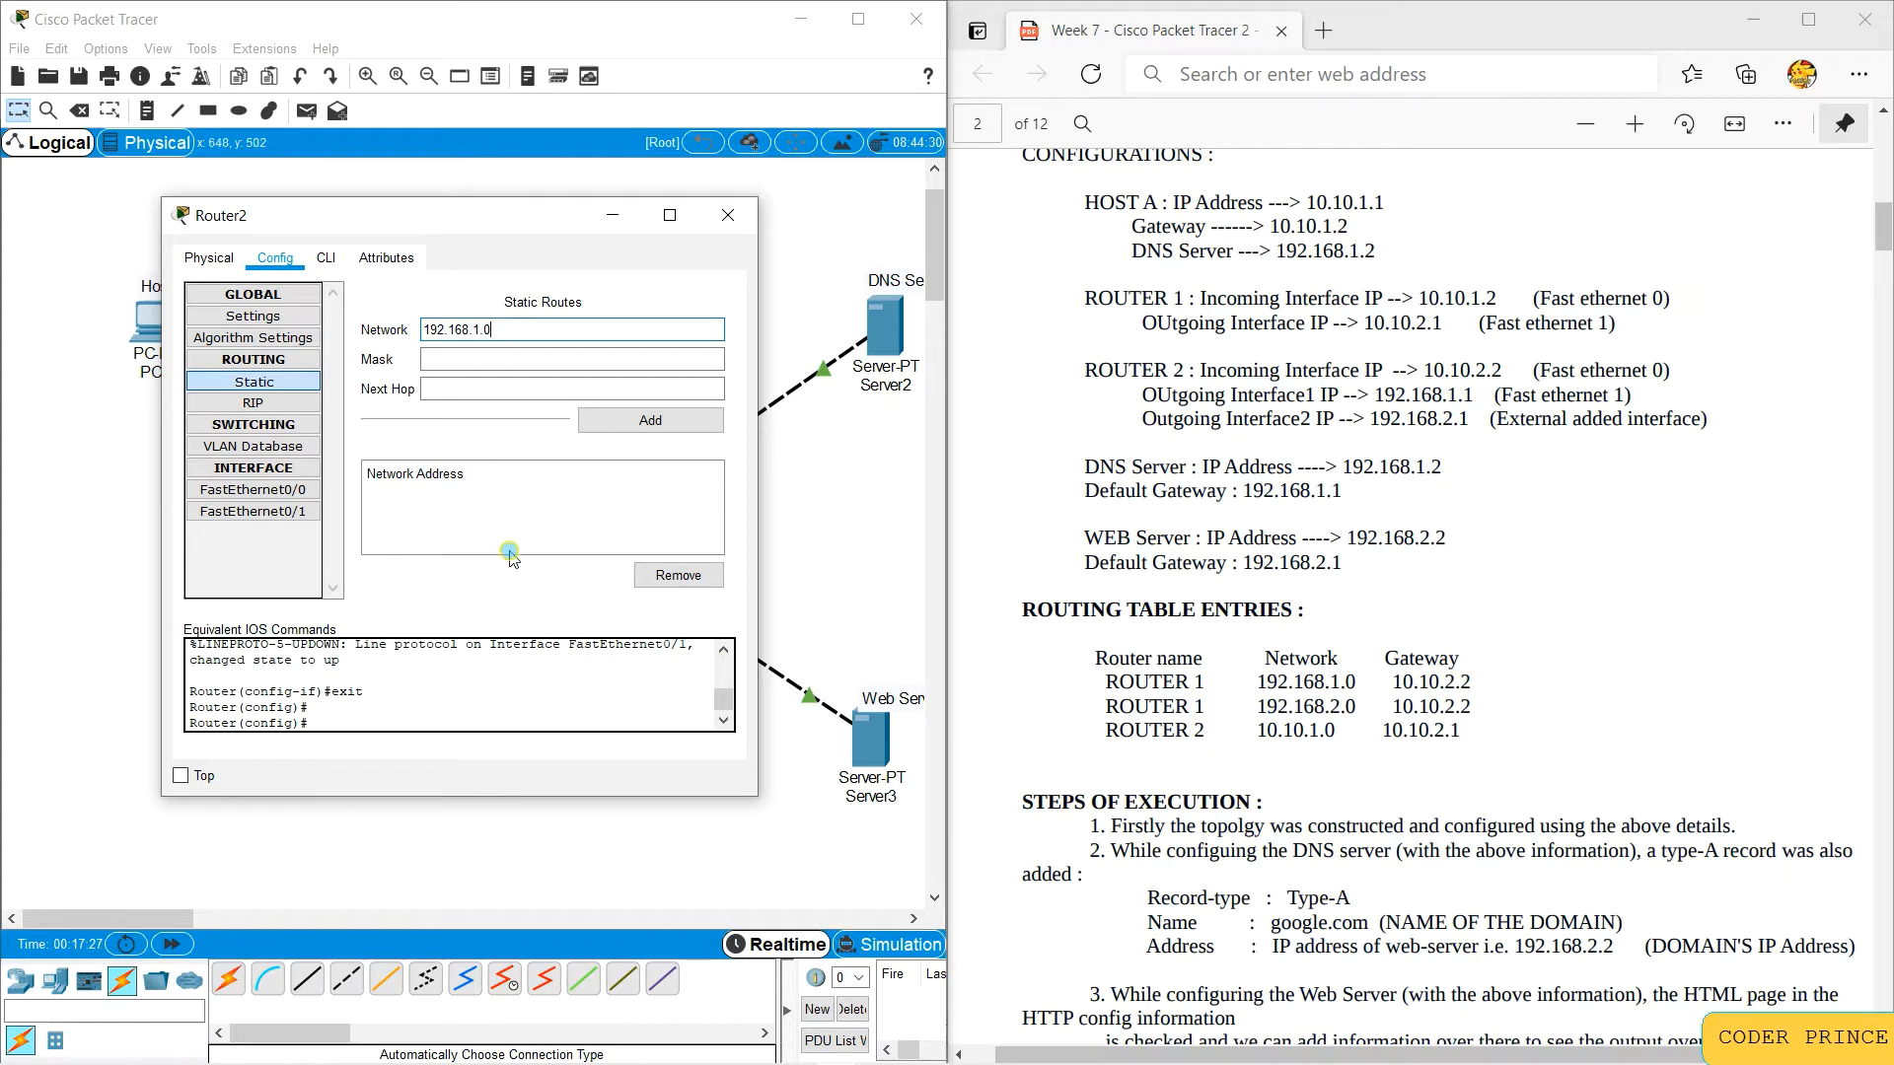
pyautogui.click(441, 362)
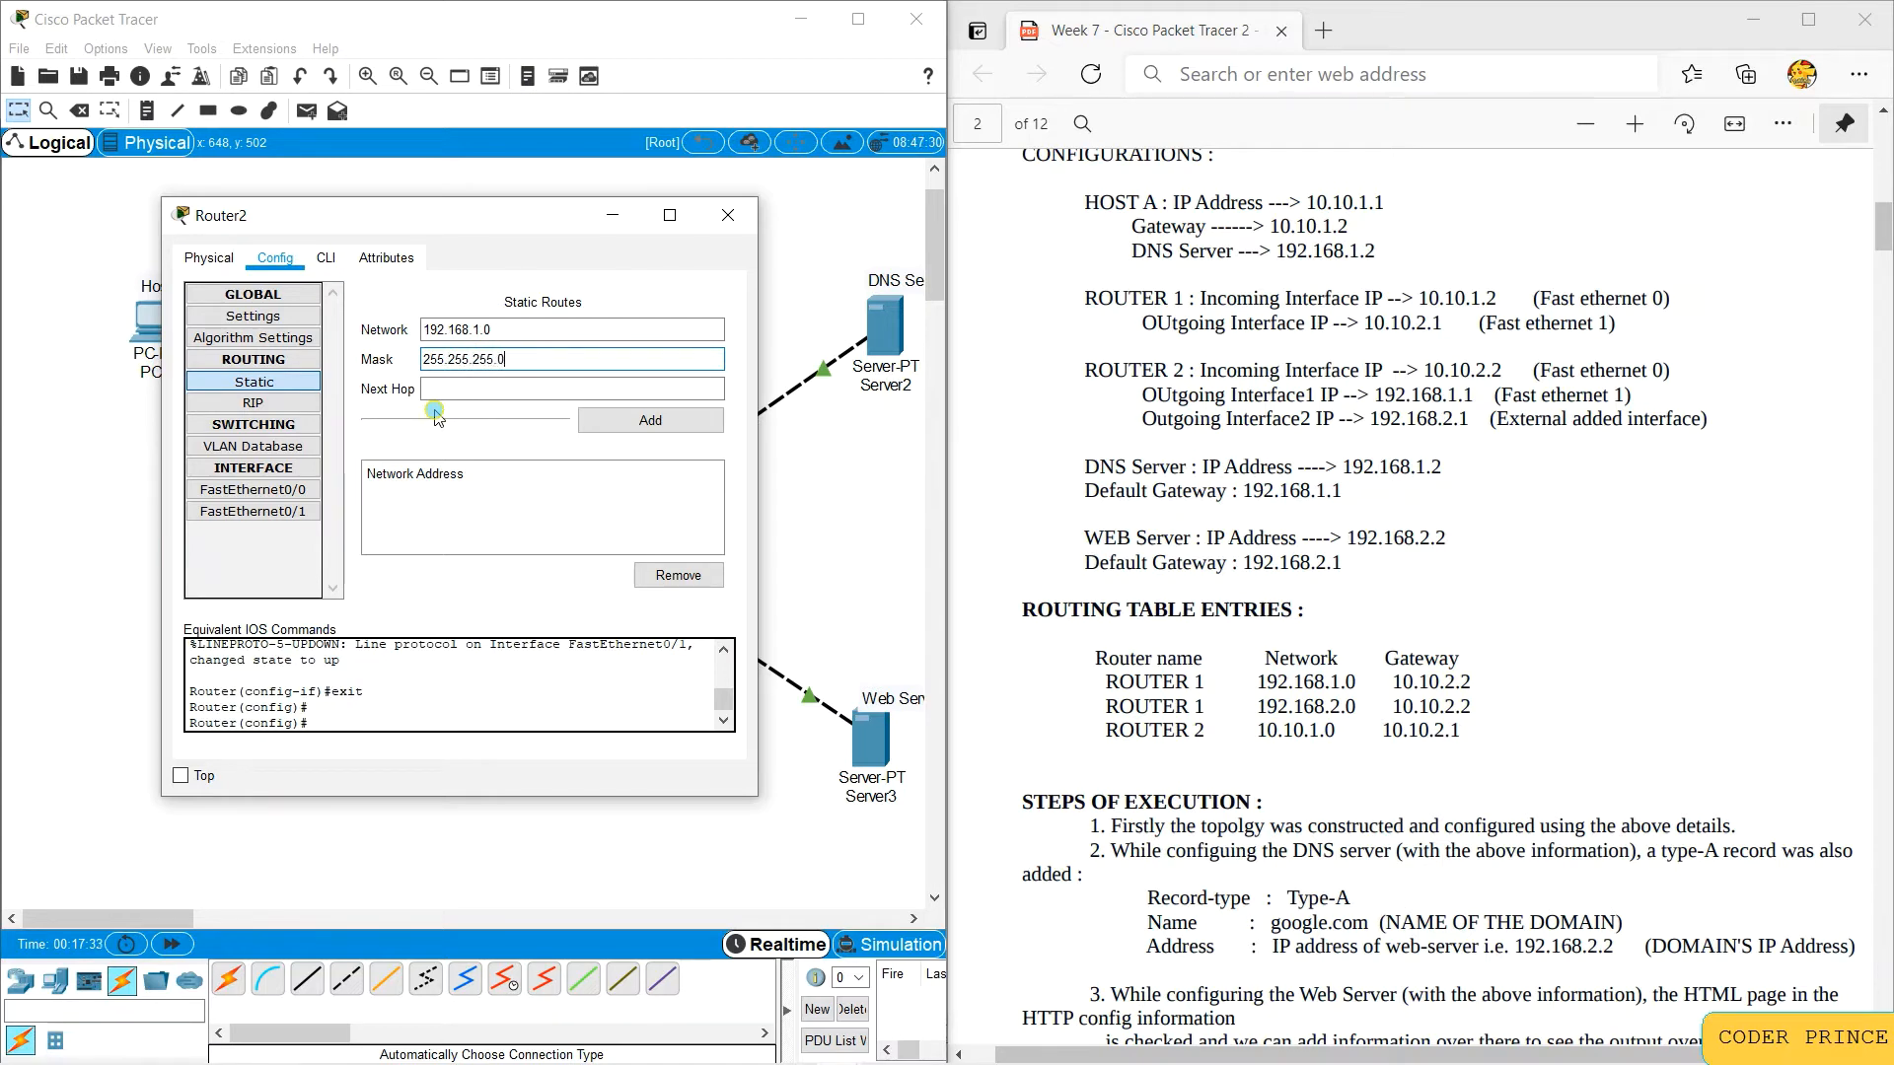
pyautogui.press('Tab')
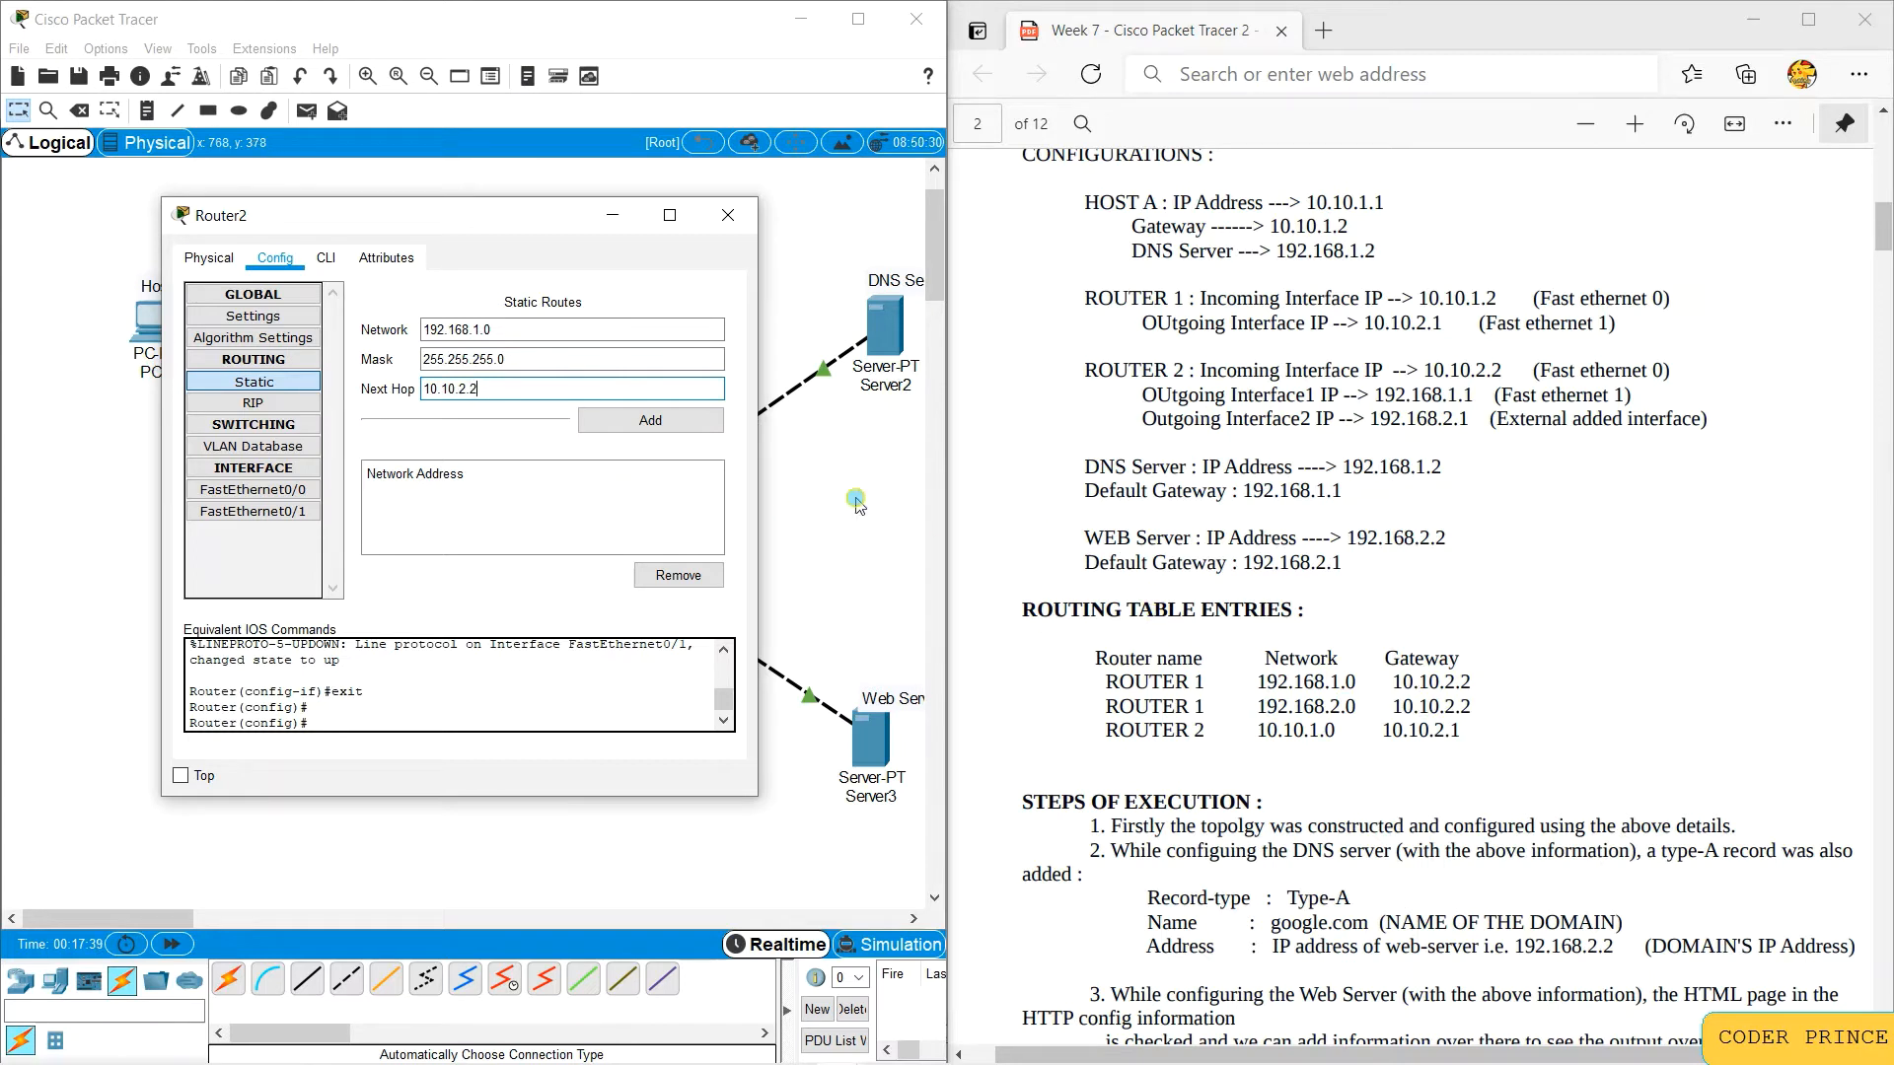
pyautogui.click(681, 422)
# Step: Add a second static route on Router2 to network 192.168.2.0, mask 255.255.255.0, next hop 10.10.2.2, and close the router's window
pyautogui.click(503, 331)
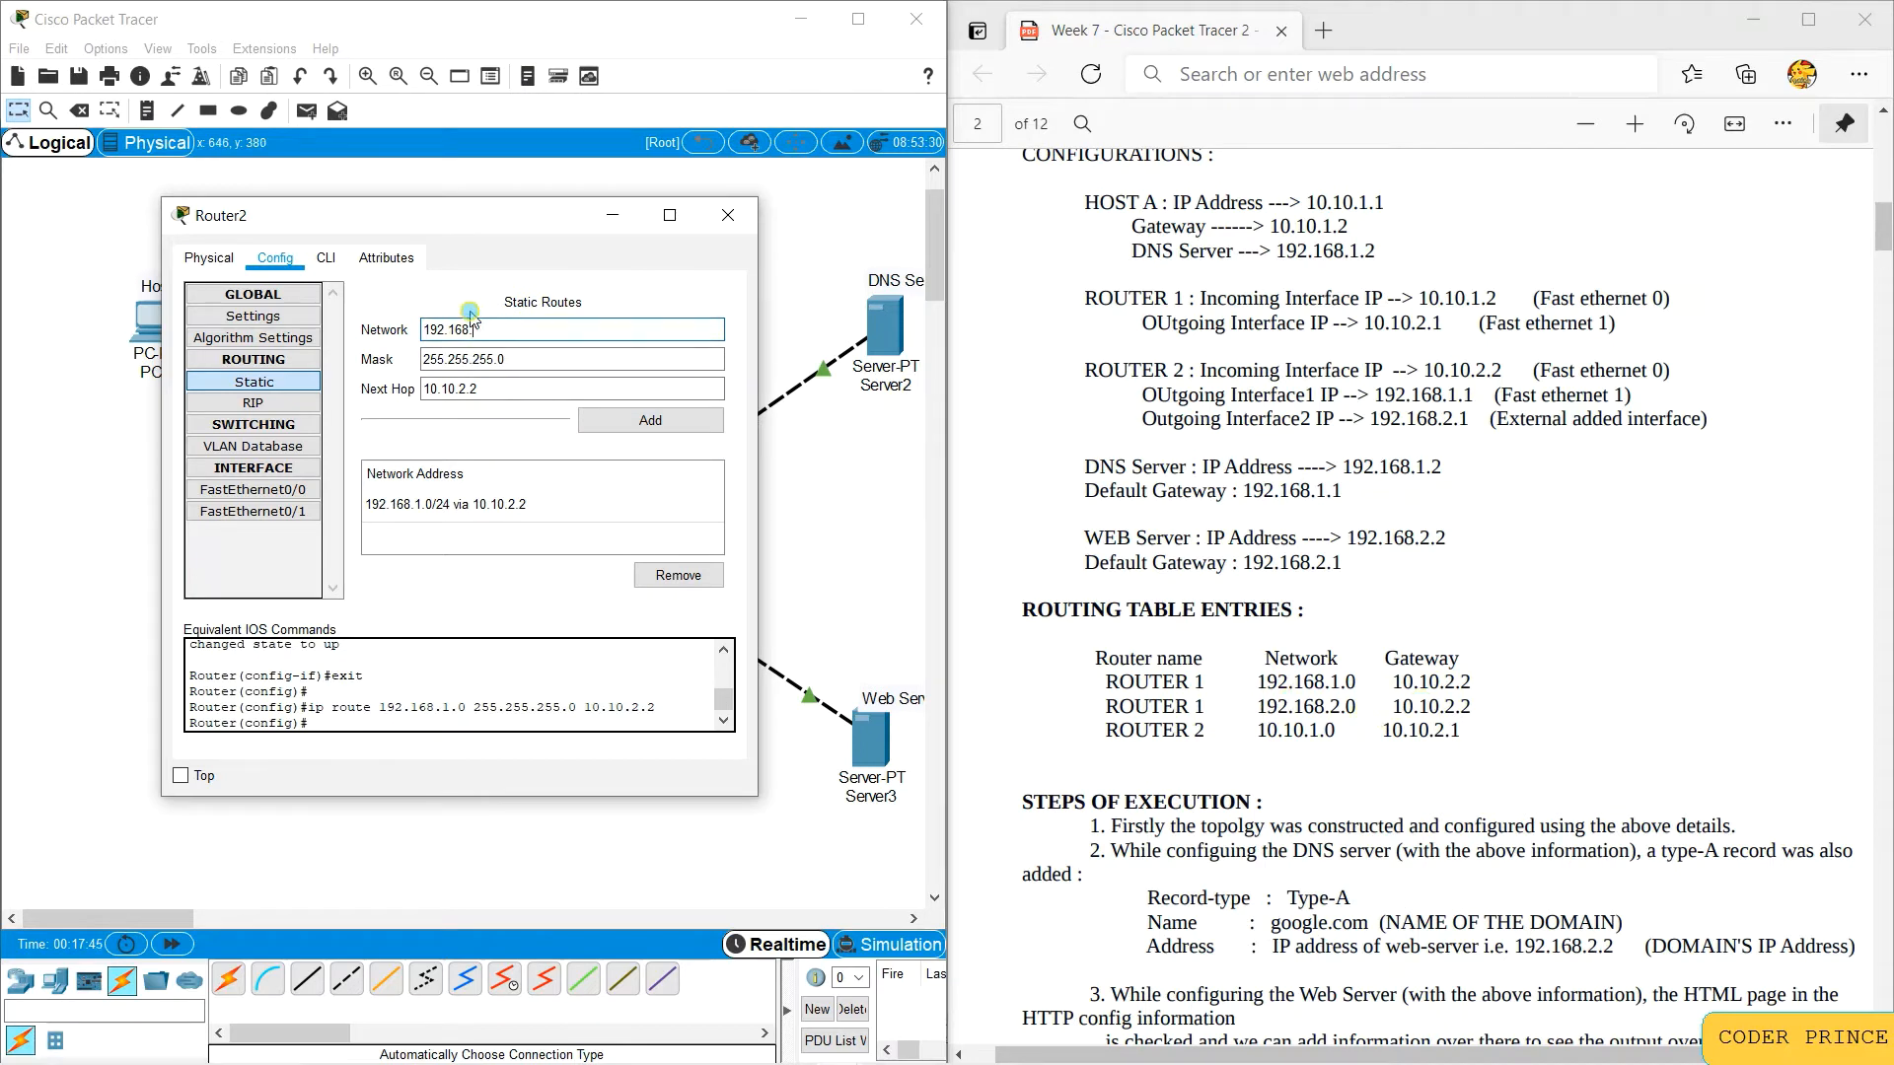
pyautogui.write('.2.0')
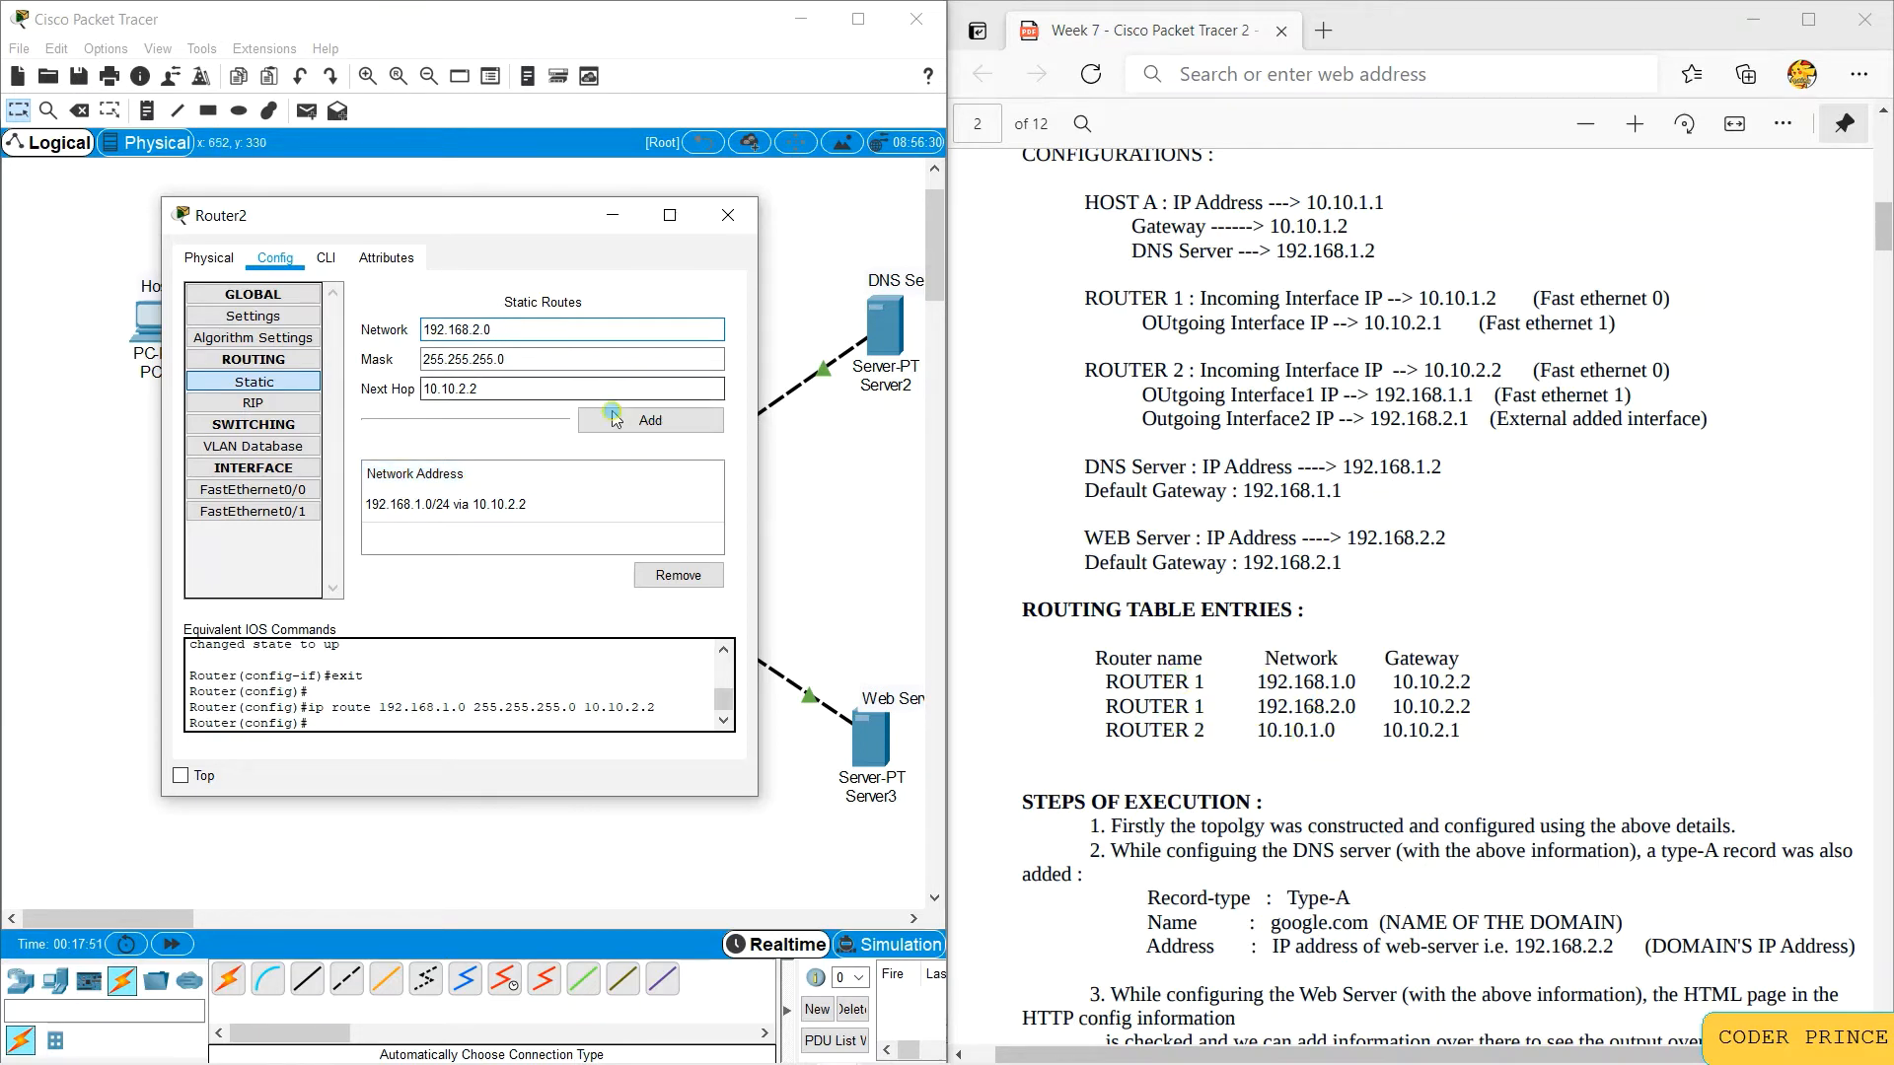
pyautogui.click(643, 422)
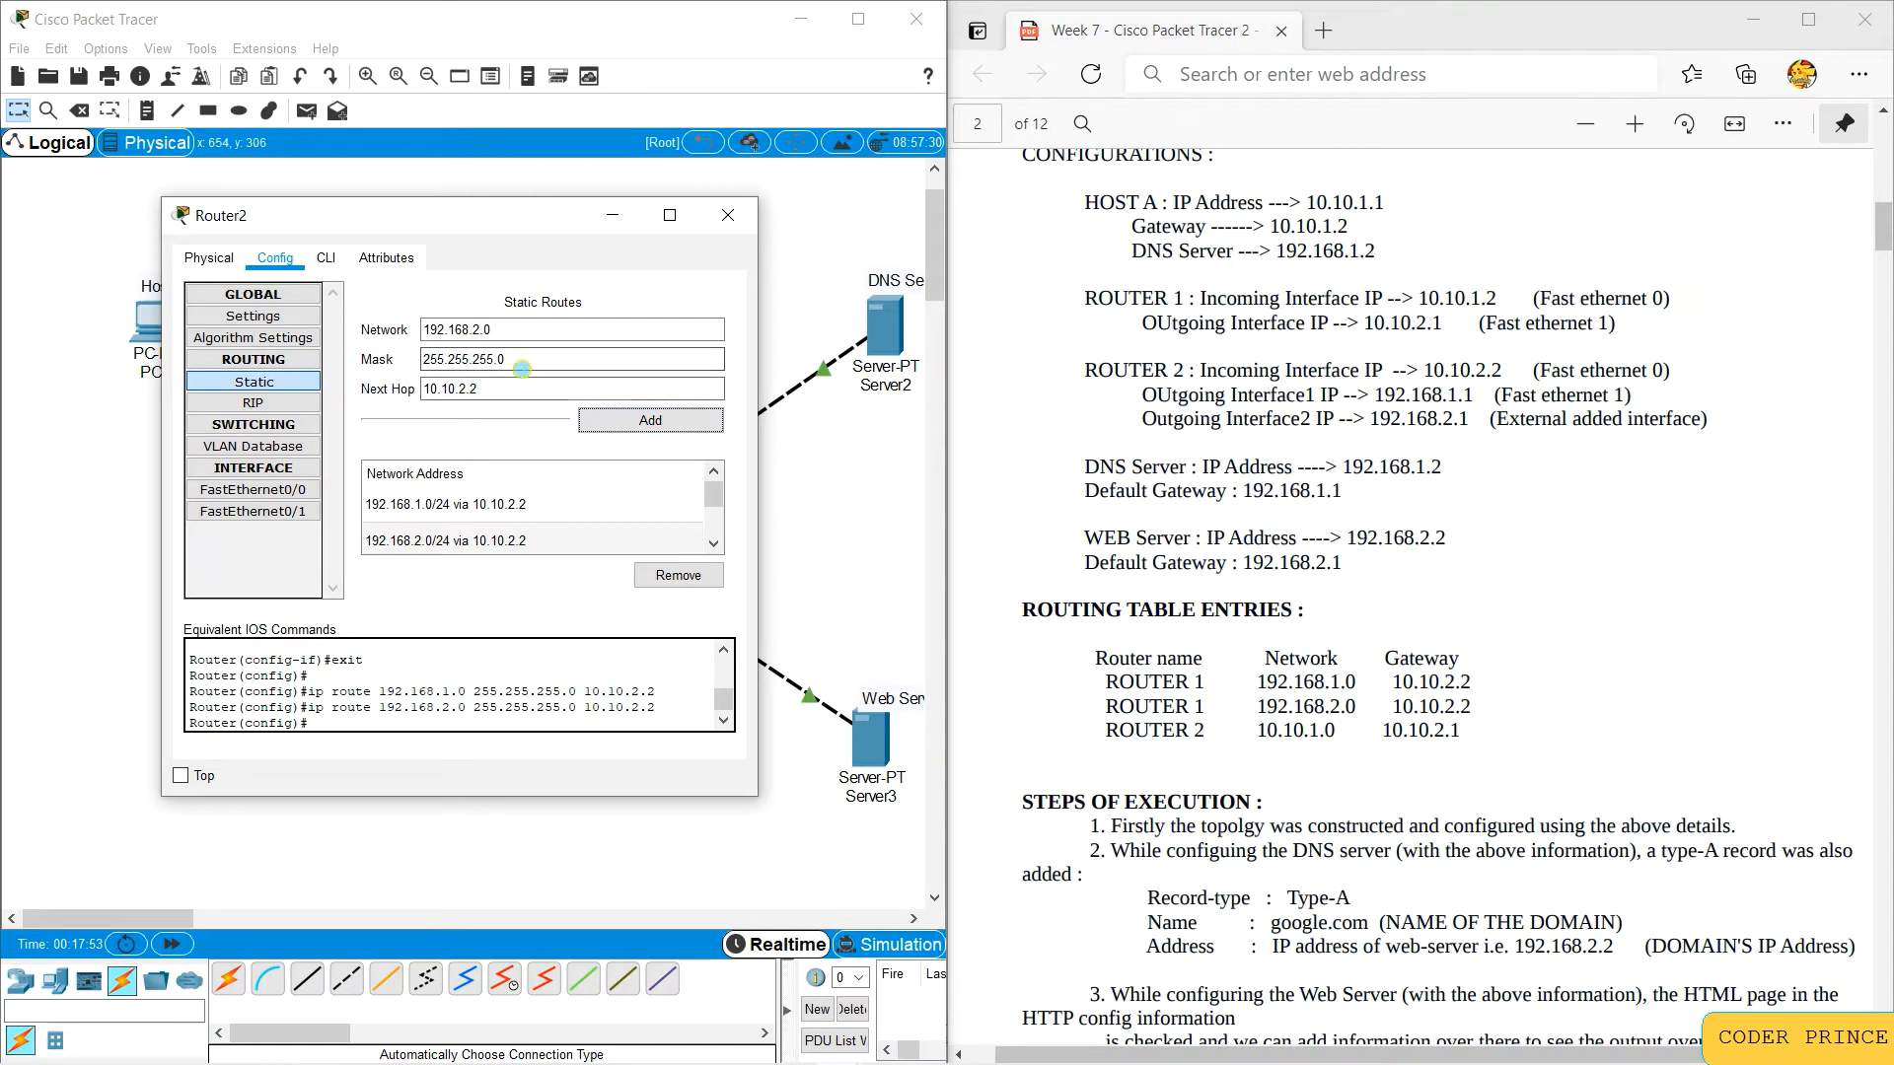
pyautogui.click(724, 218)
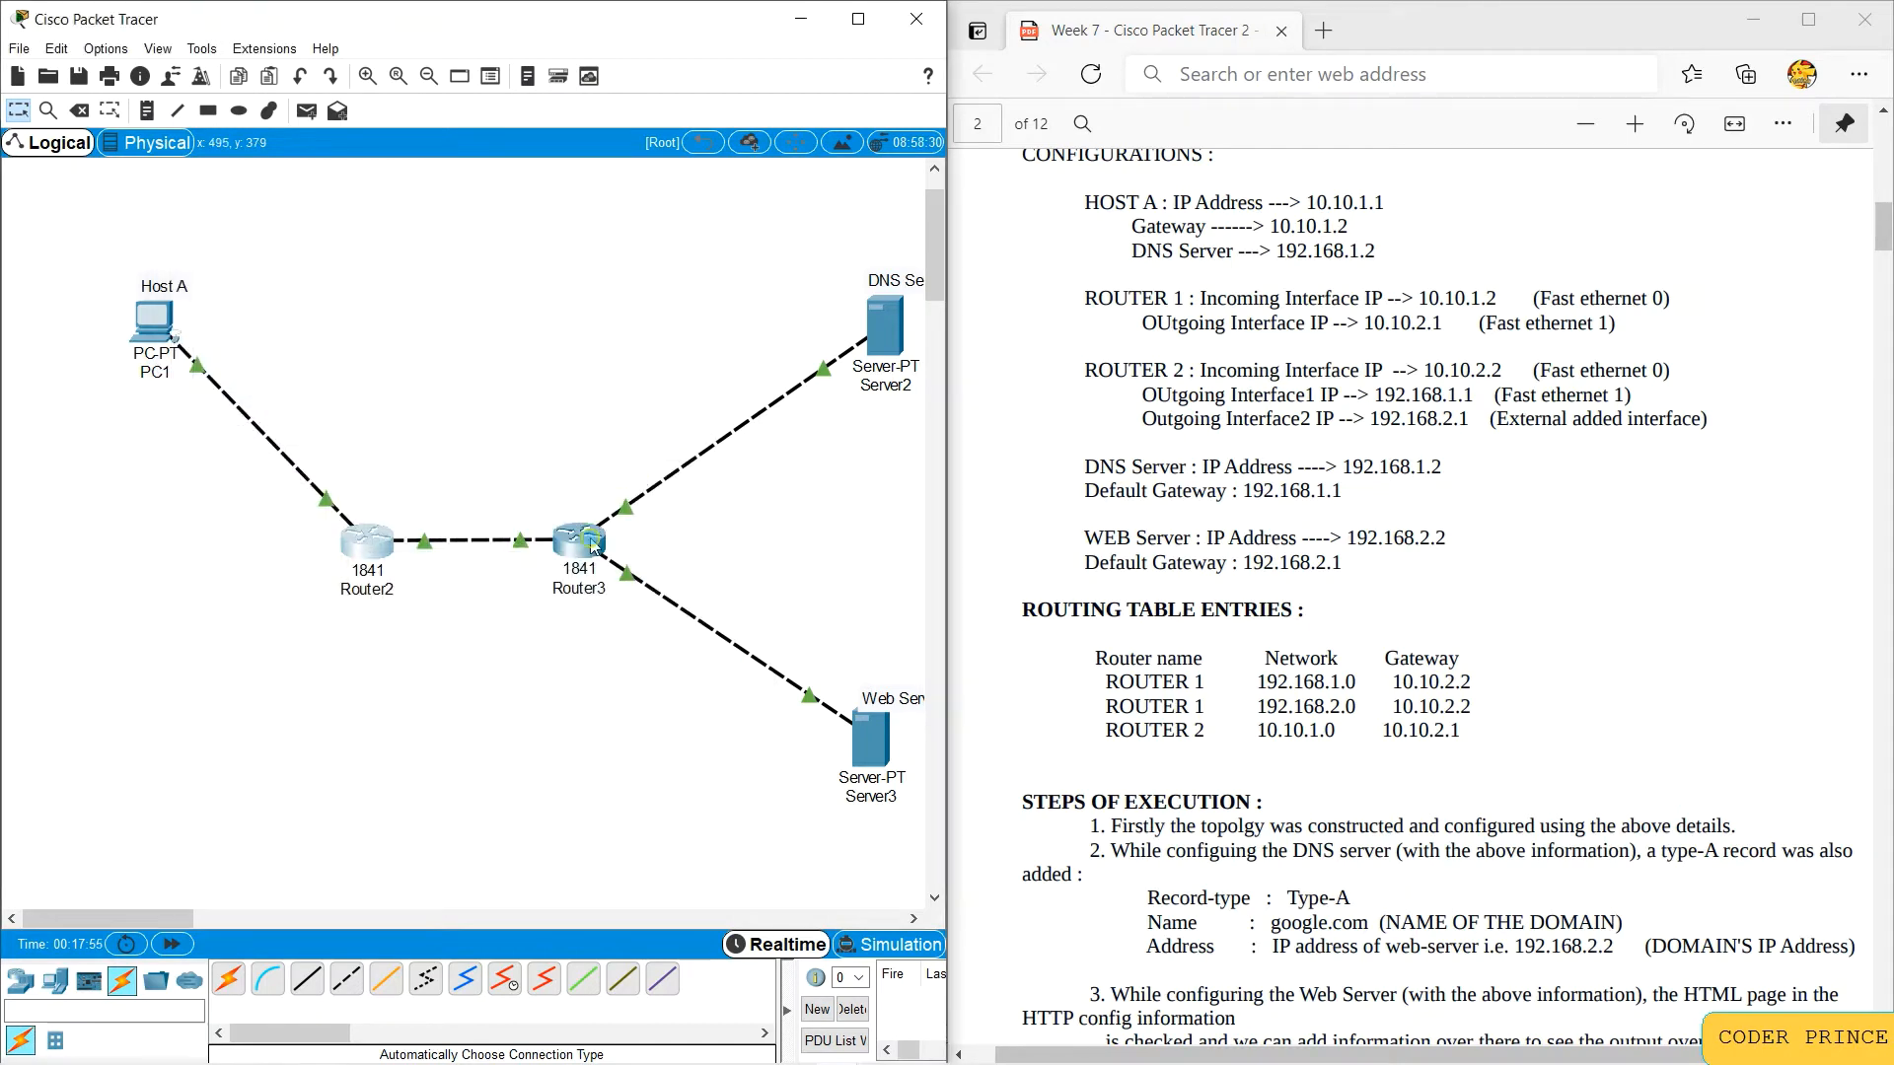
# Step: Add a static route on Router3 to network 10.10.1.0, mask 255.255.255.0, next hop 10.10.2.1, and close the router's window
pyautogui.click(584, 543)
pyautogui.moveTo(920, 247); pyautogui.dragTo(538, 192)
pyautogui.click(350, 342)
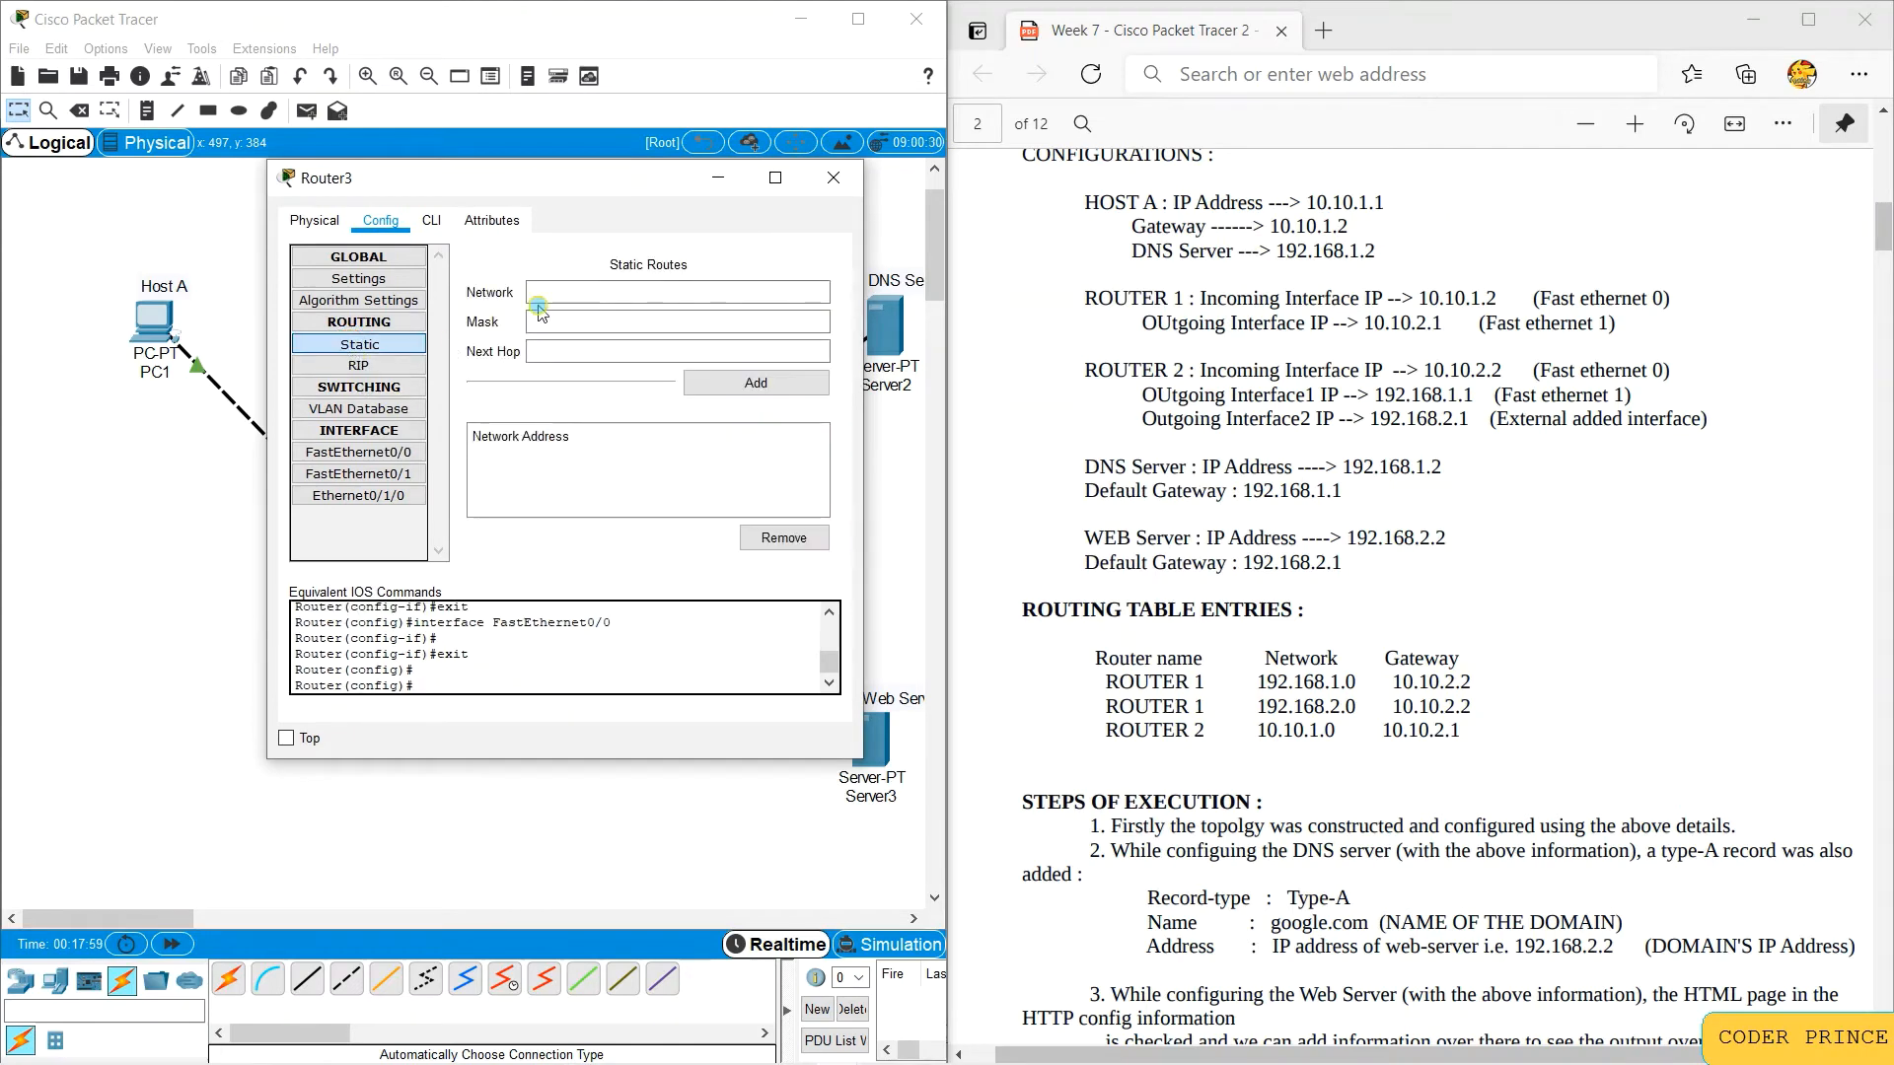
pyautogui.click(599, 292)
pyautogui.write('1')
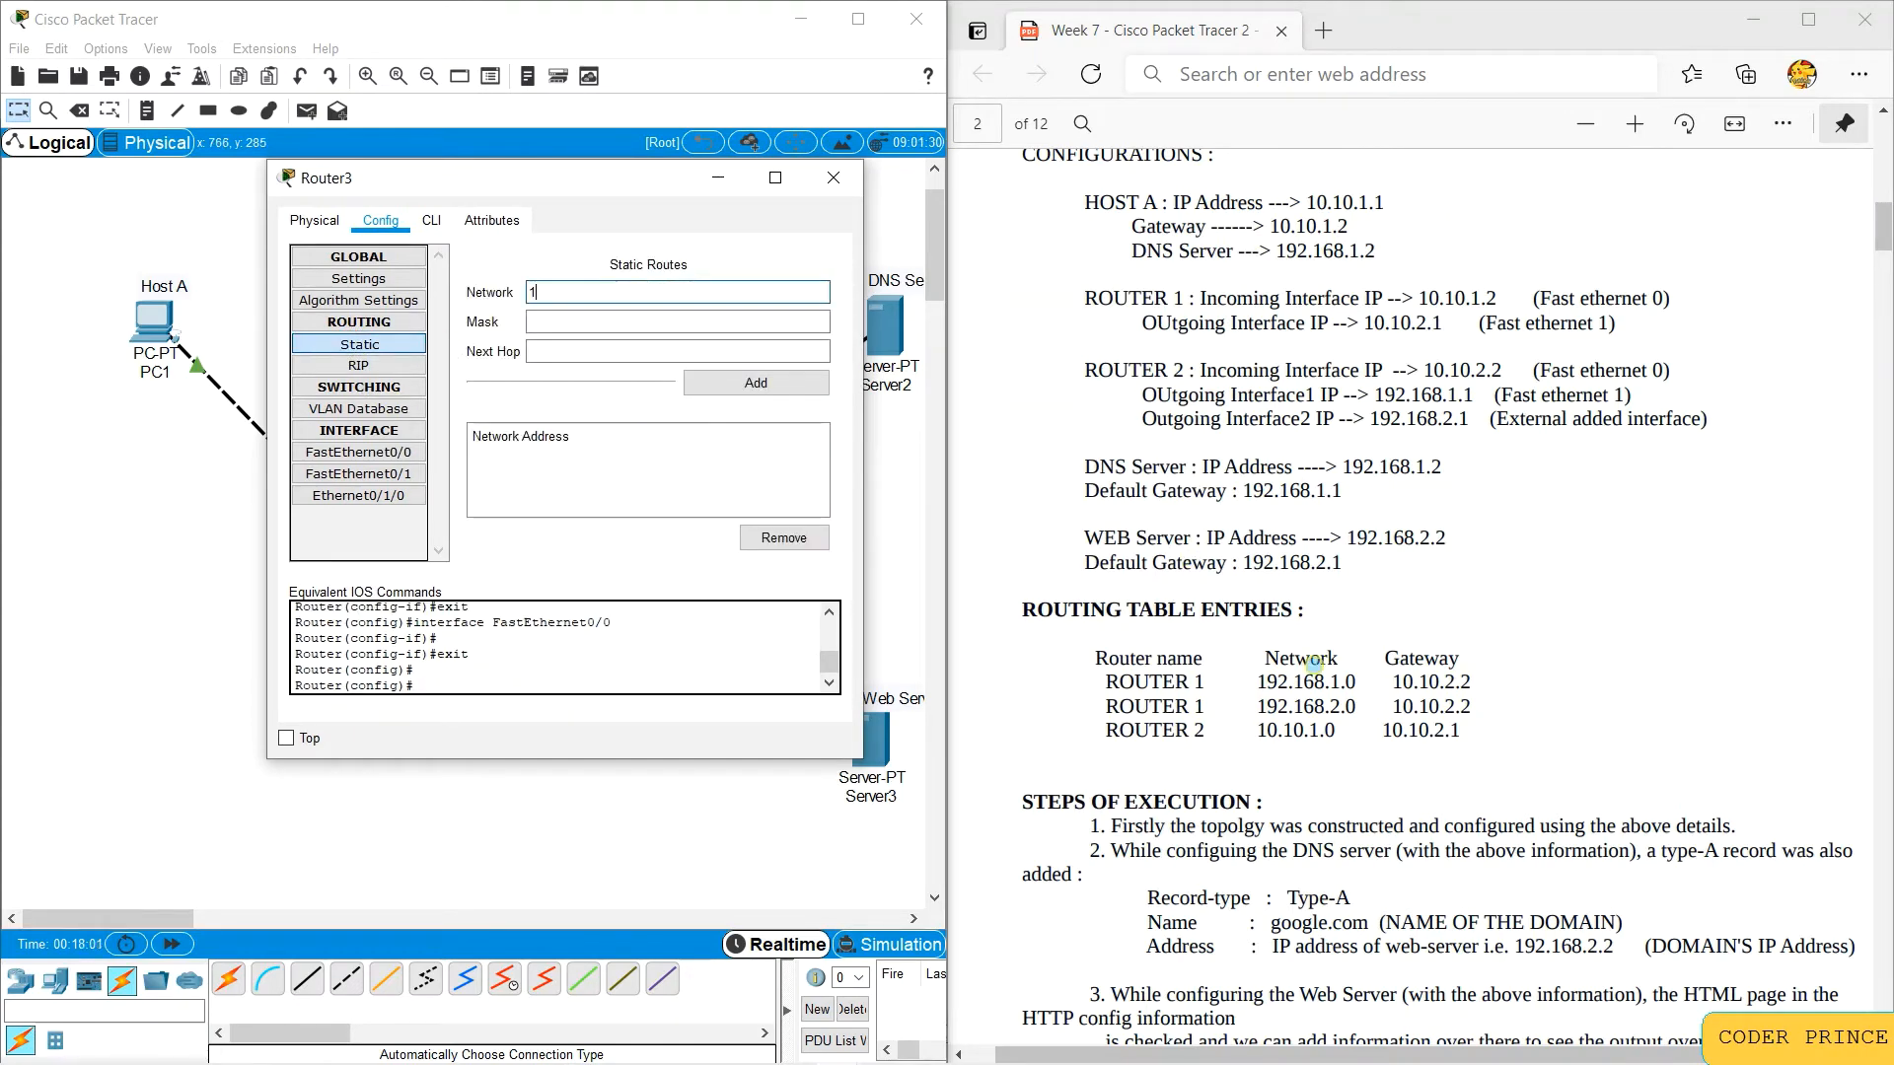
pyautogui.write('0.10.1.0')
pyautogui.press('Tab')
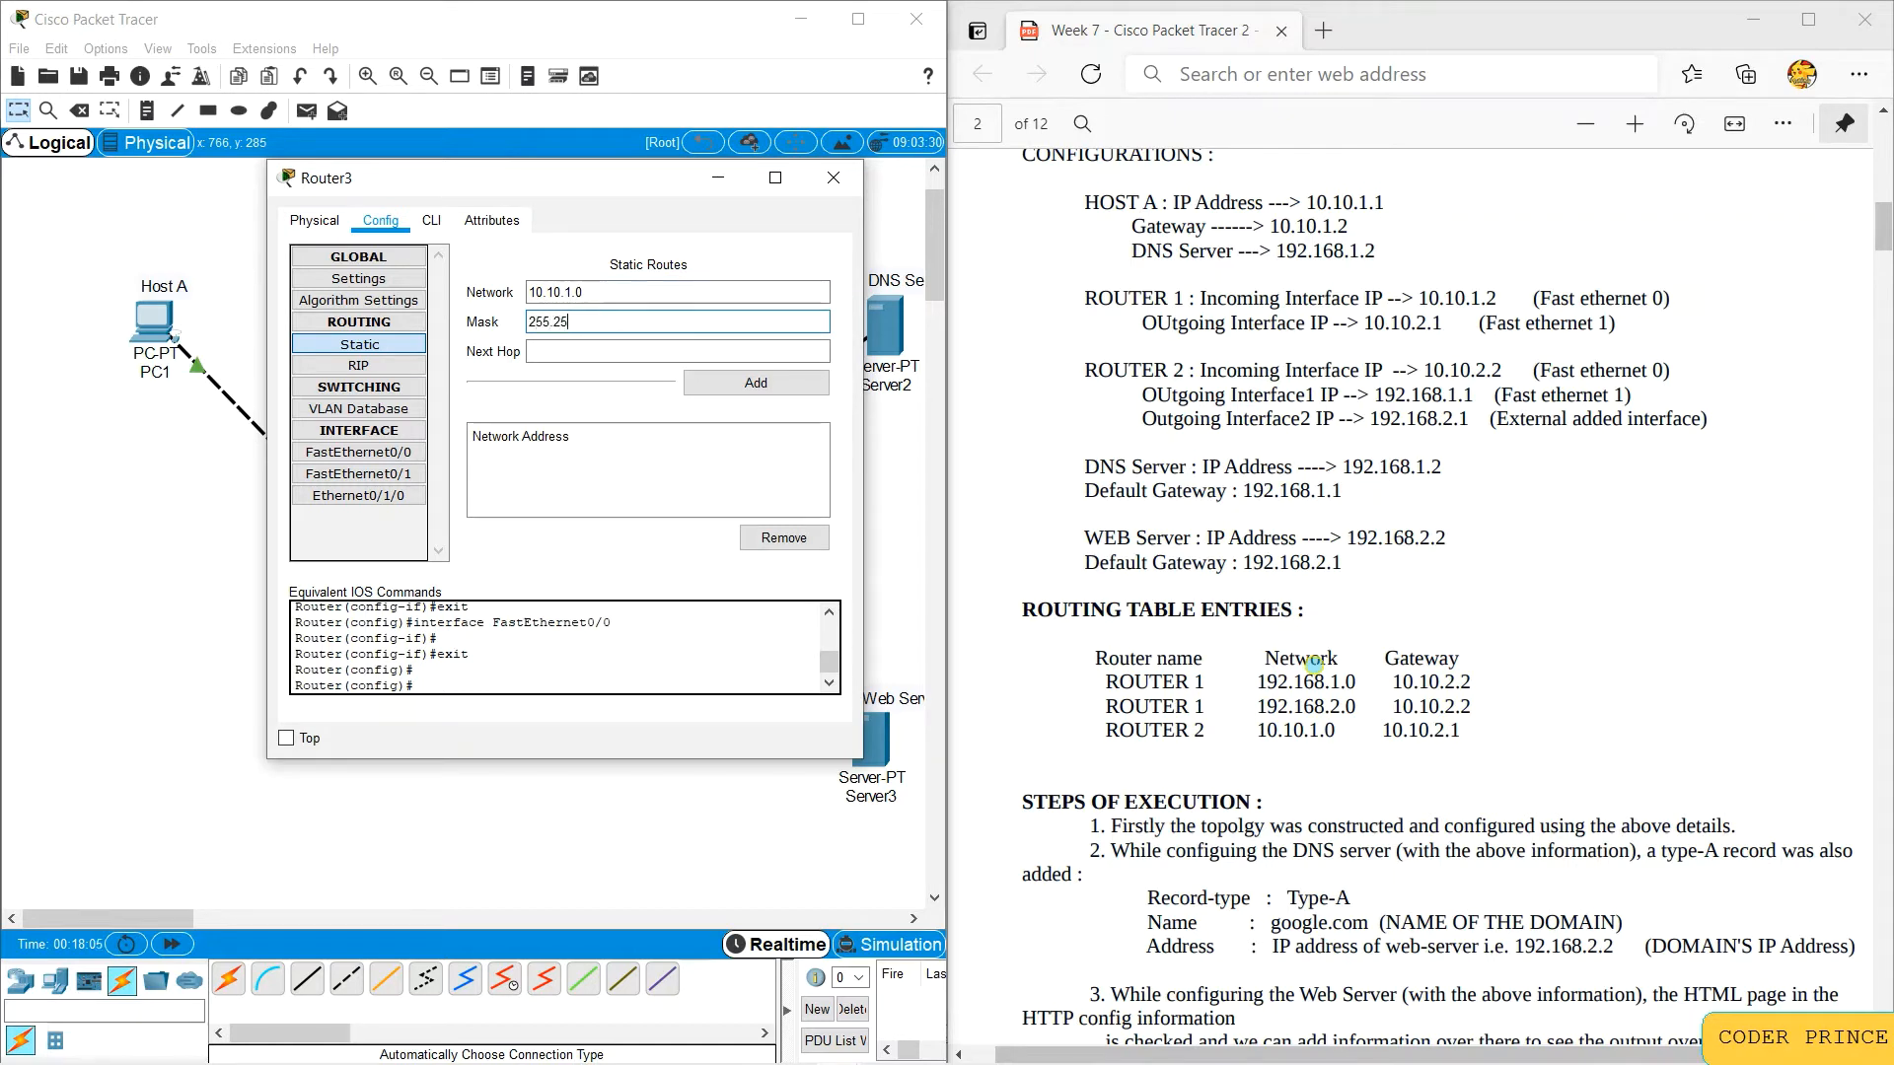
pyautogui.press('Tab')
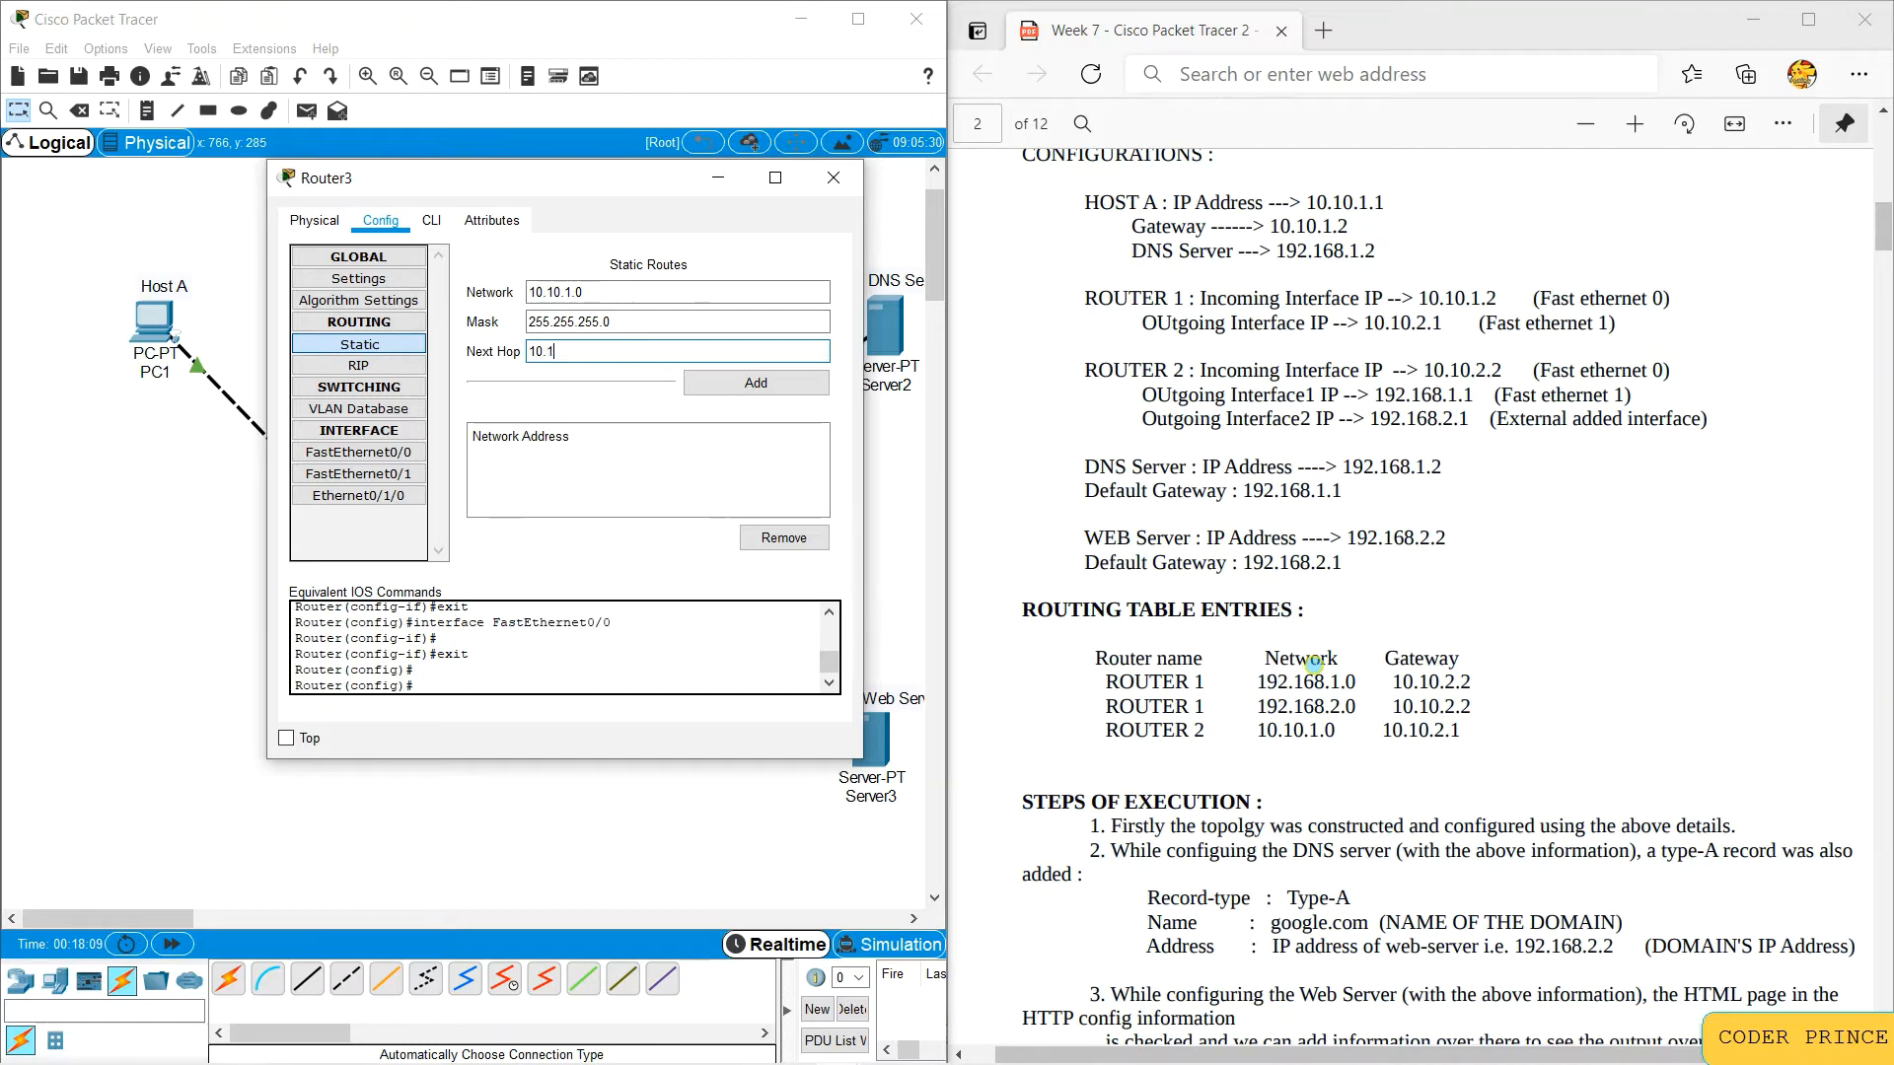
pyautogui.write('10.10.2.21')
pyautogui.click(728, 391)
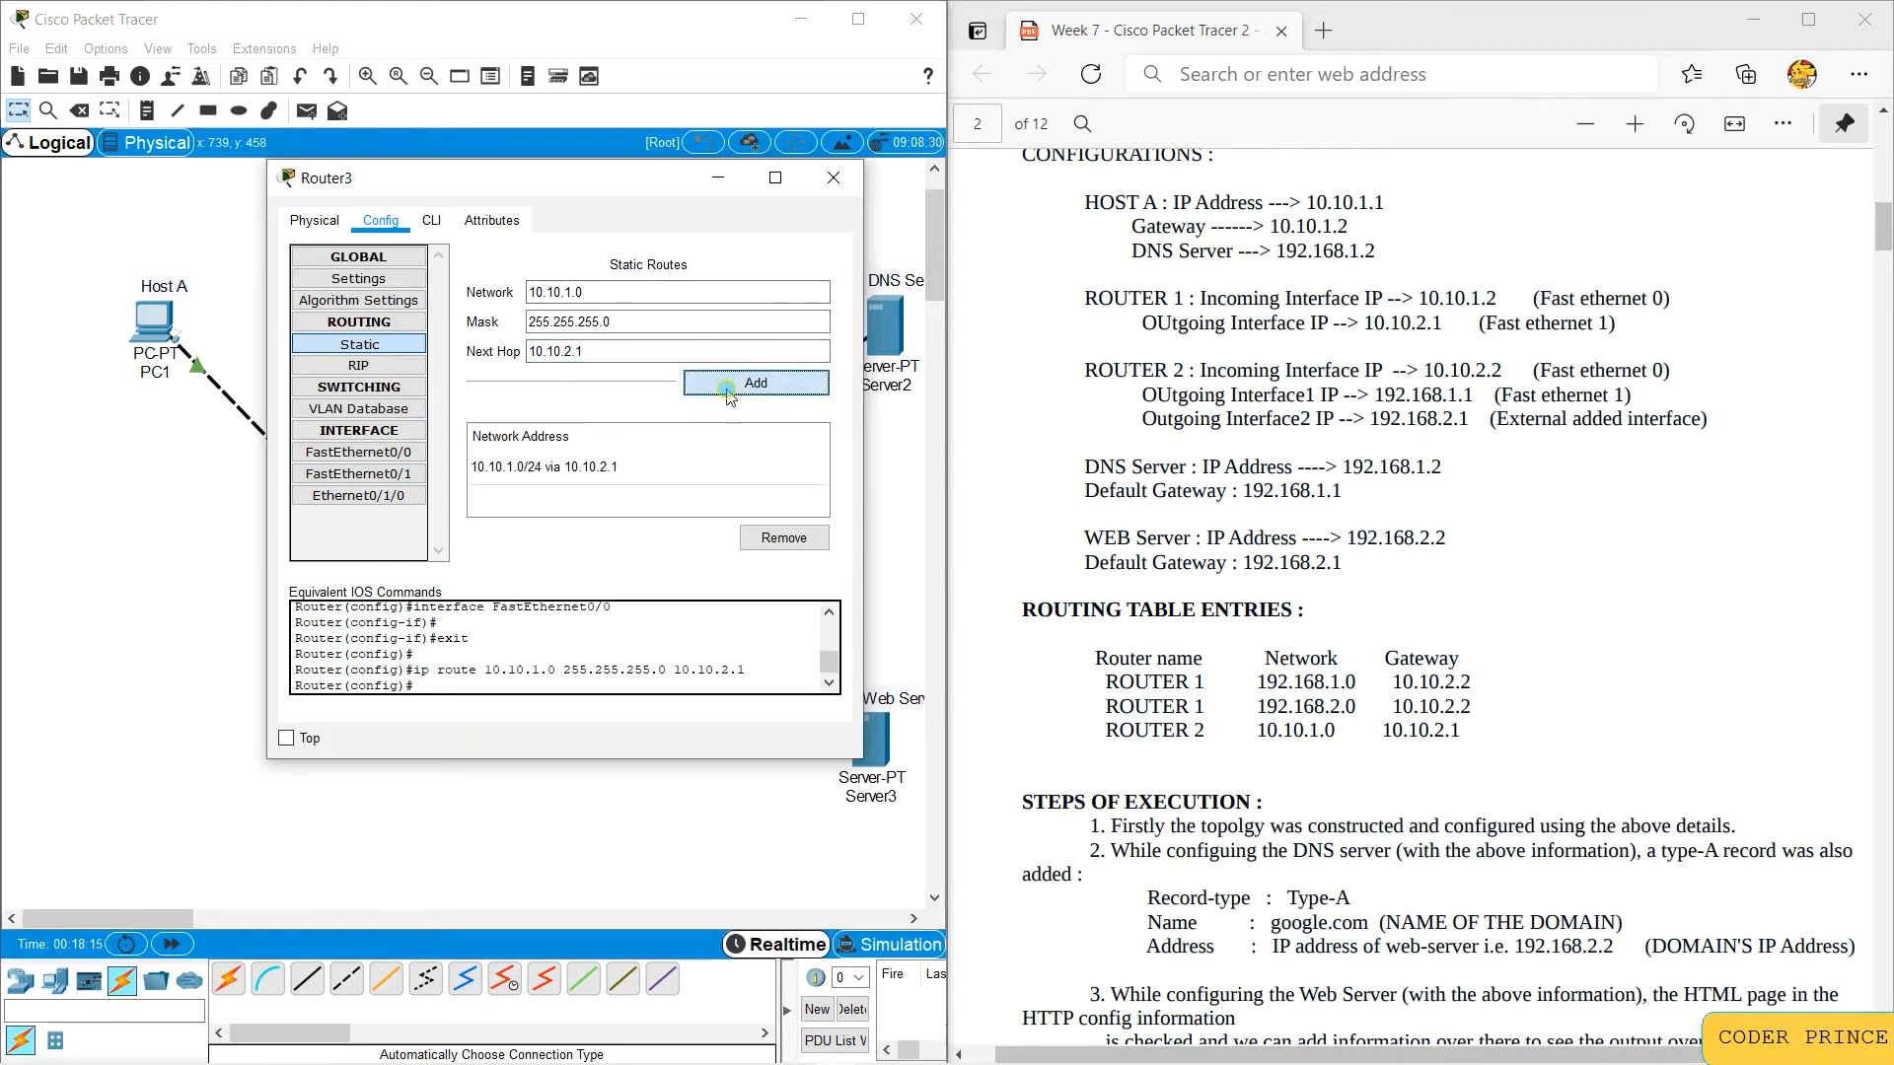
pyautogui.click(834, 177)
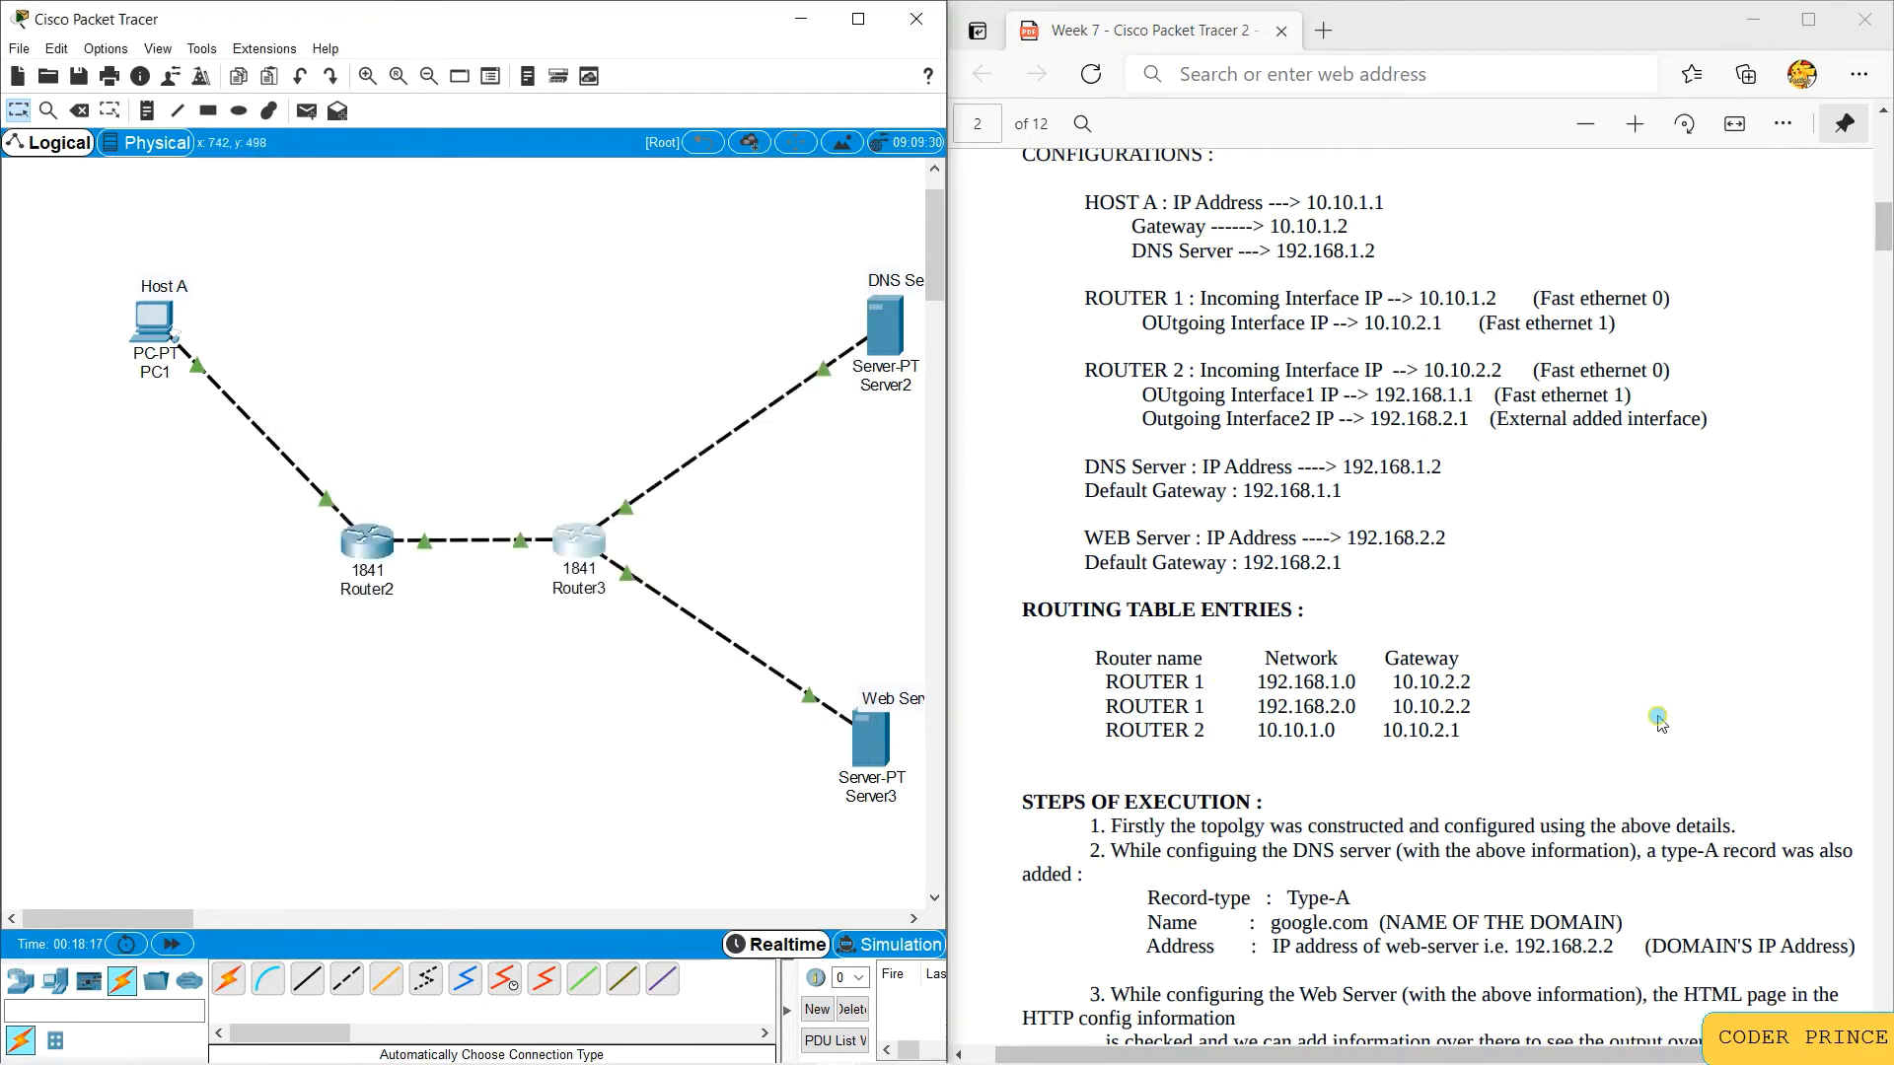
# Step: Switch on the DNS service on Server2, following the execution steps in the lab PDF
pyautogui.scroll(-5, 1658, 717)
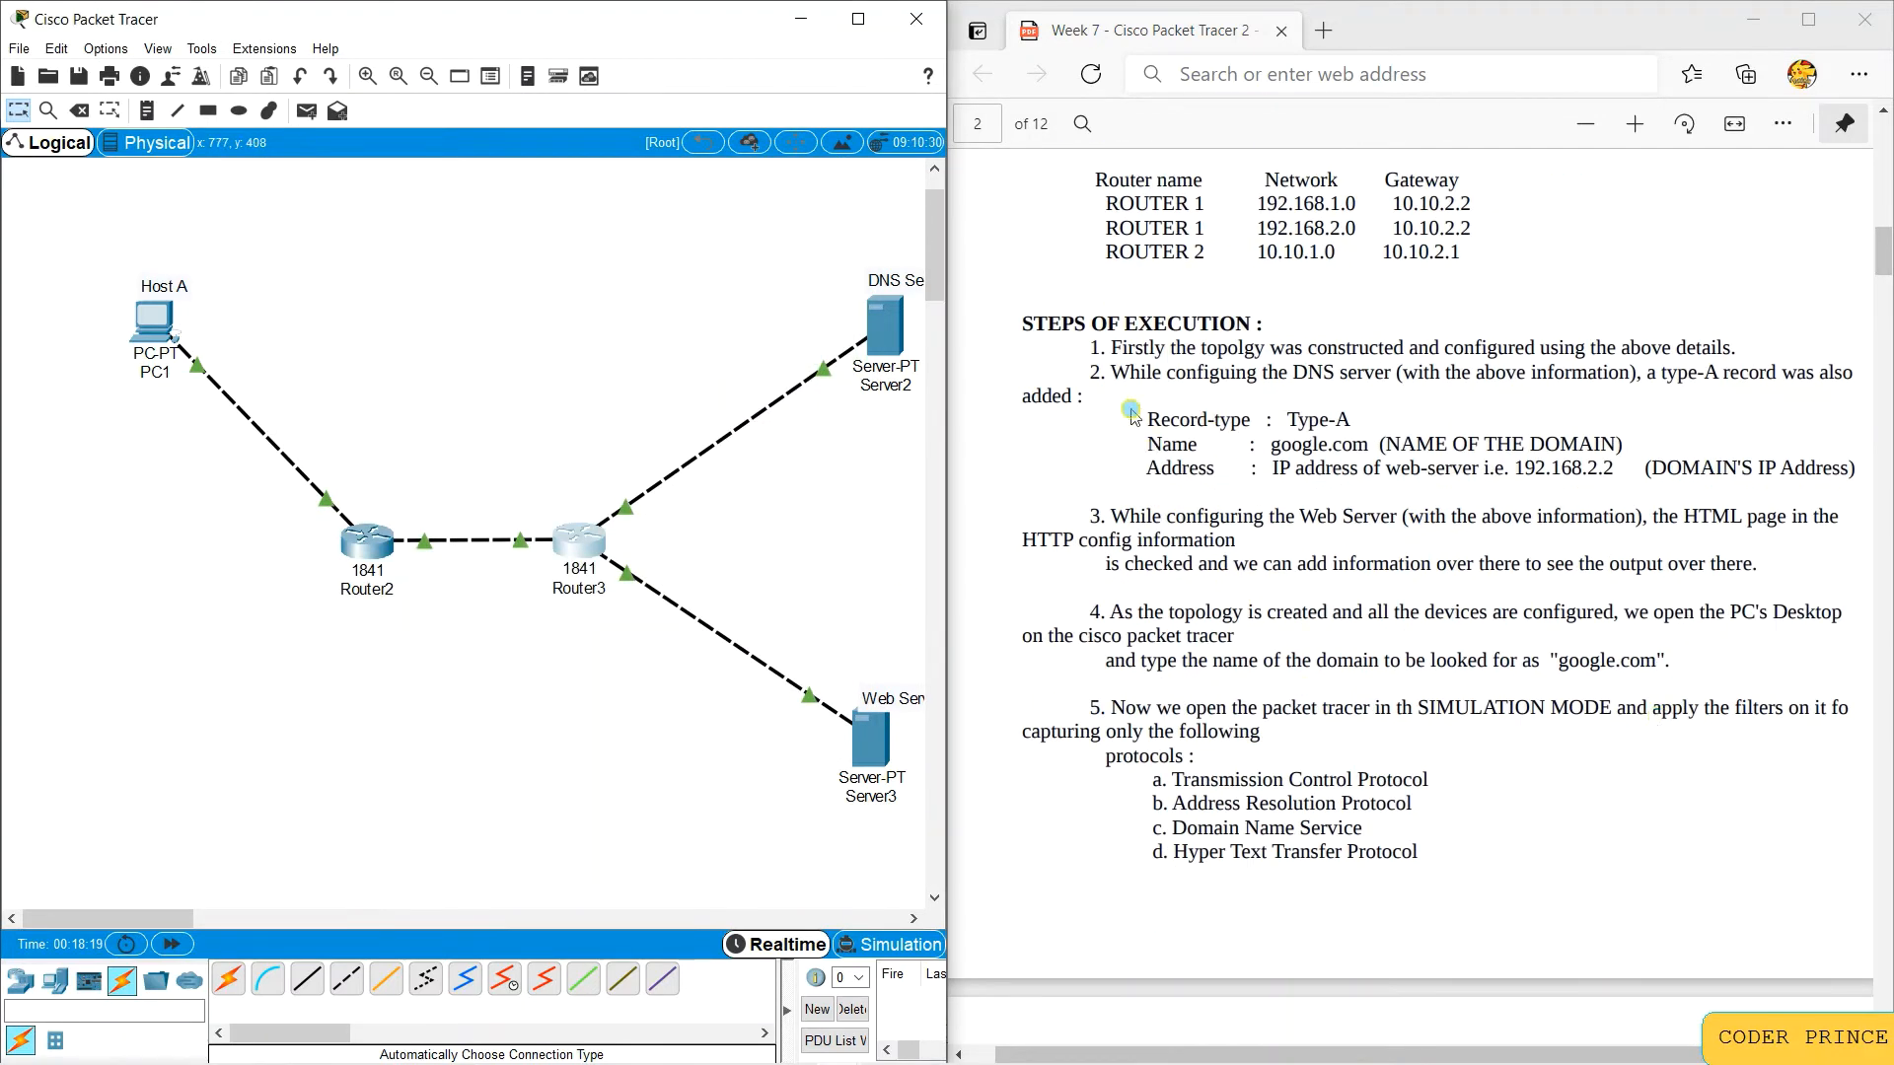
pyautogui.moveTo(1112, 373)
pyautogui.mouseDown()
pyautogui.moveTo(1322, 376)
pyautogui.moveTo(1356, 348)
pyautogui.moveTo(1516, 349)
pyautogui.mouseUp()
pyautogui.moveTo(846, 451); pyautogui.dragTo(728, 452)
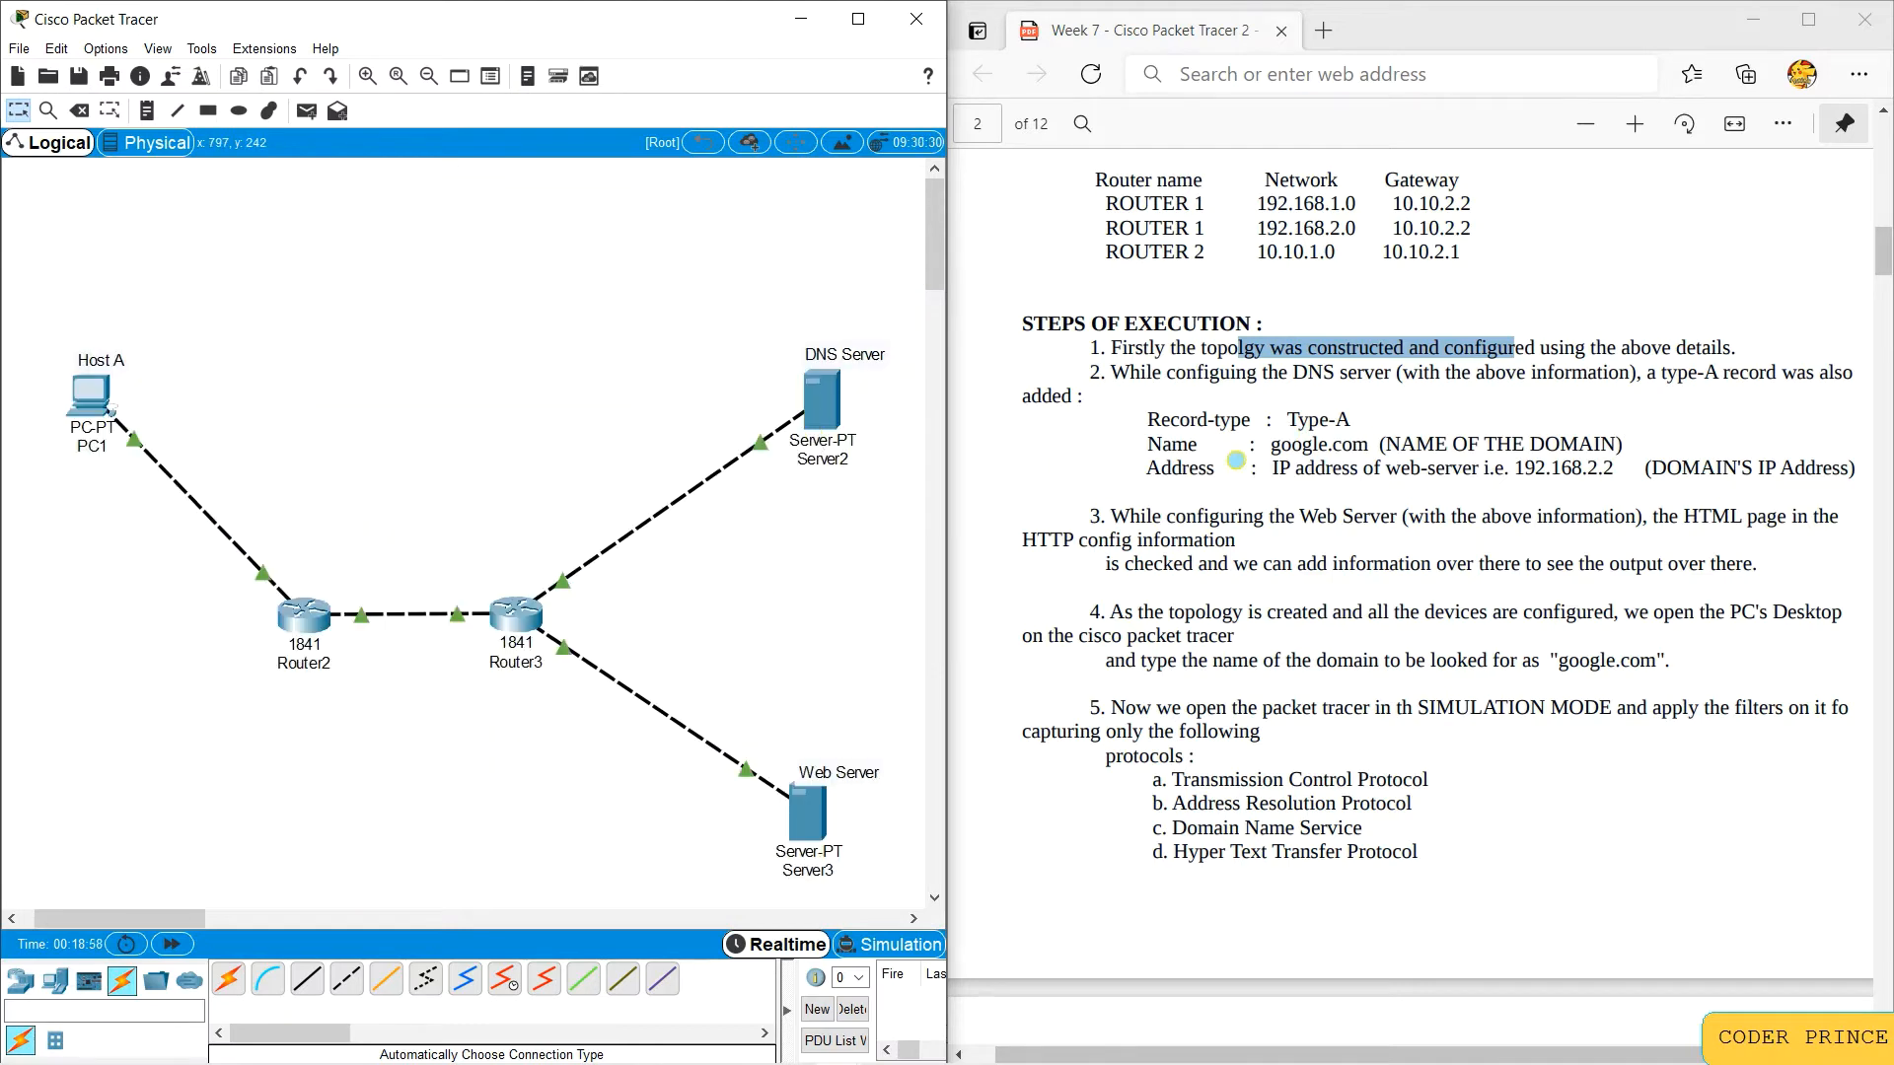
pyautogui.click(816, 409)
pyautogui.moveTo(870, 241); pyautogui.dragTo(583, 234)
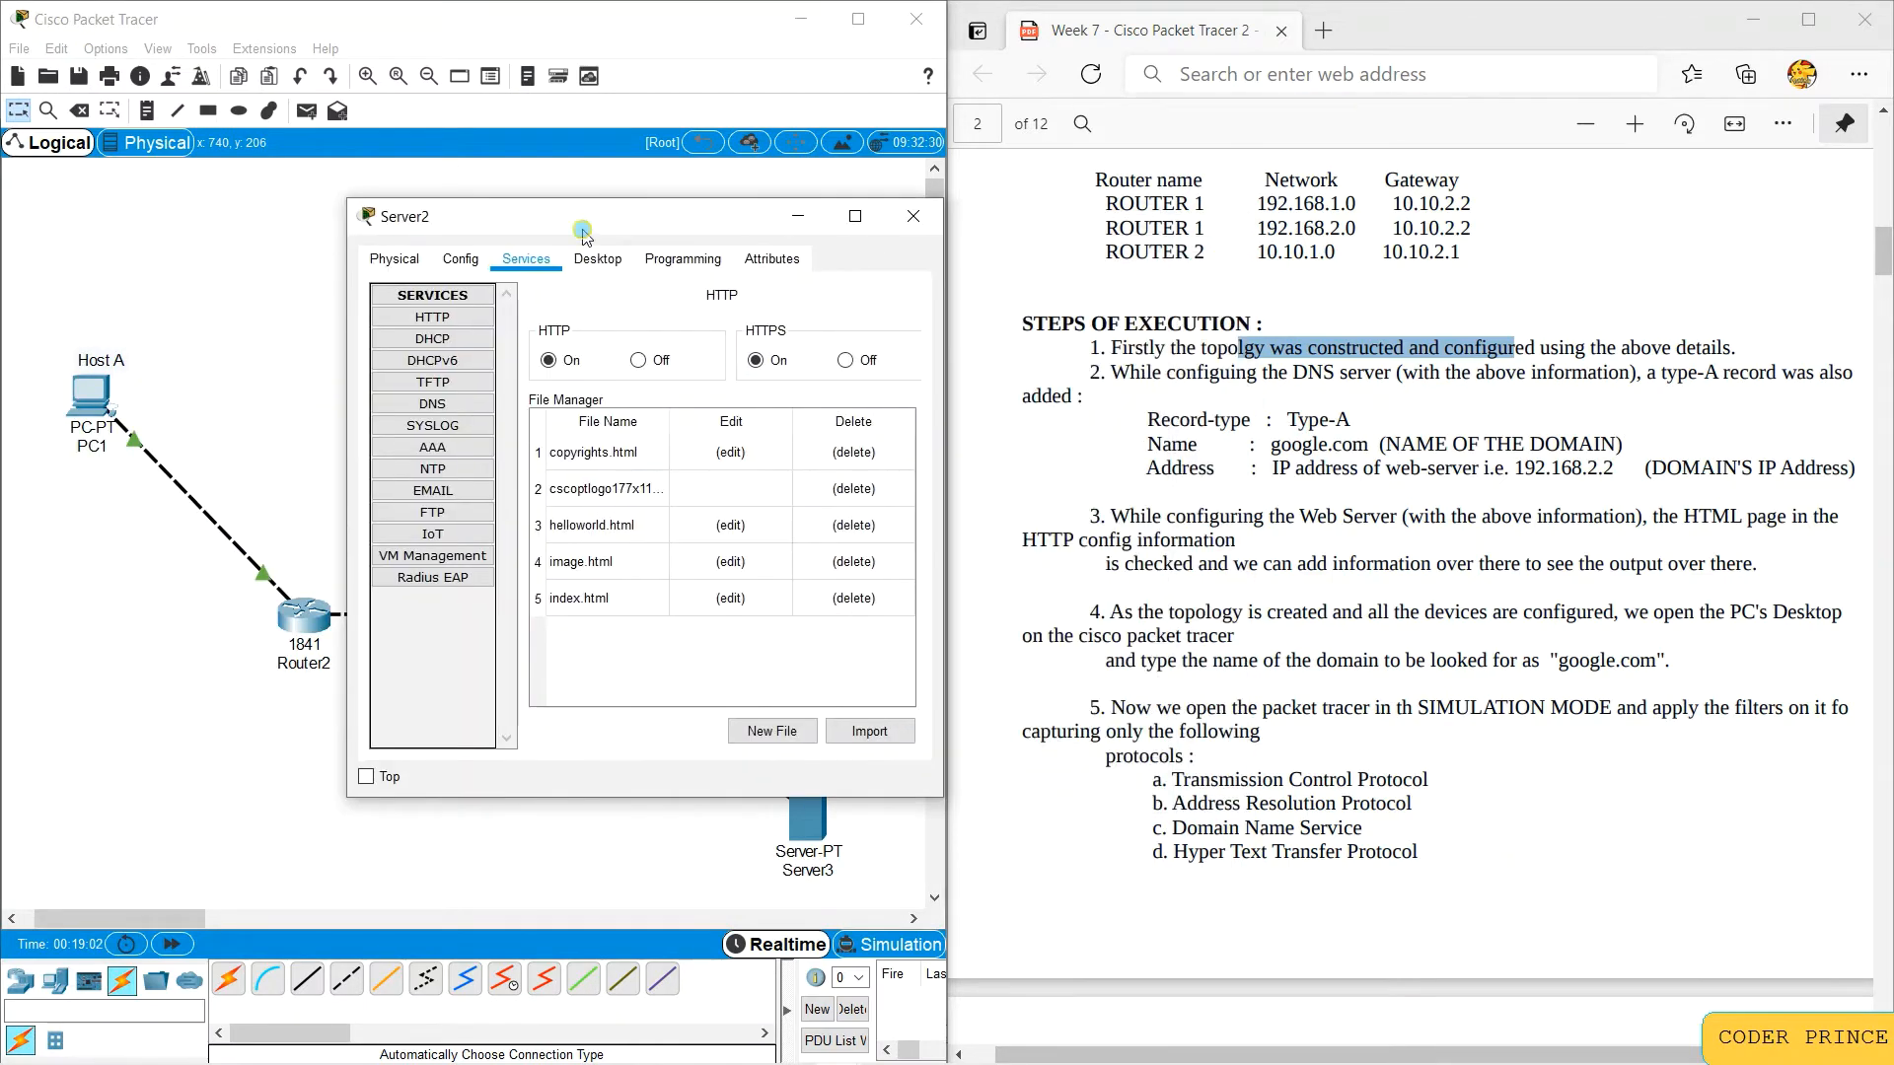
pyautogui.click(456, 260)
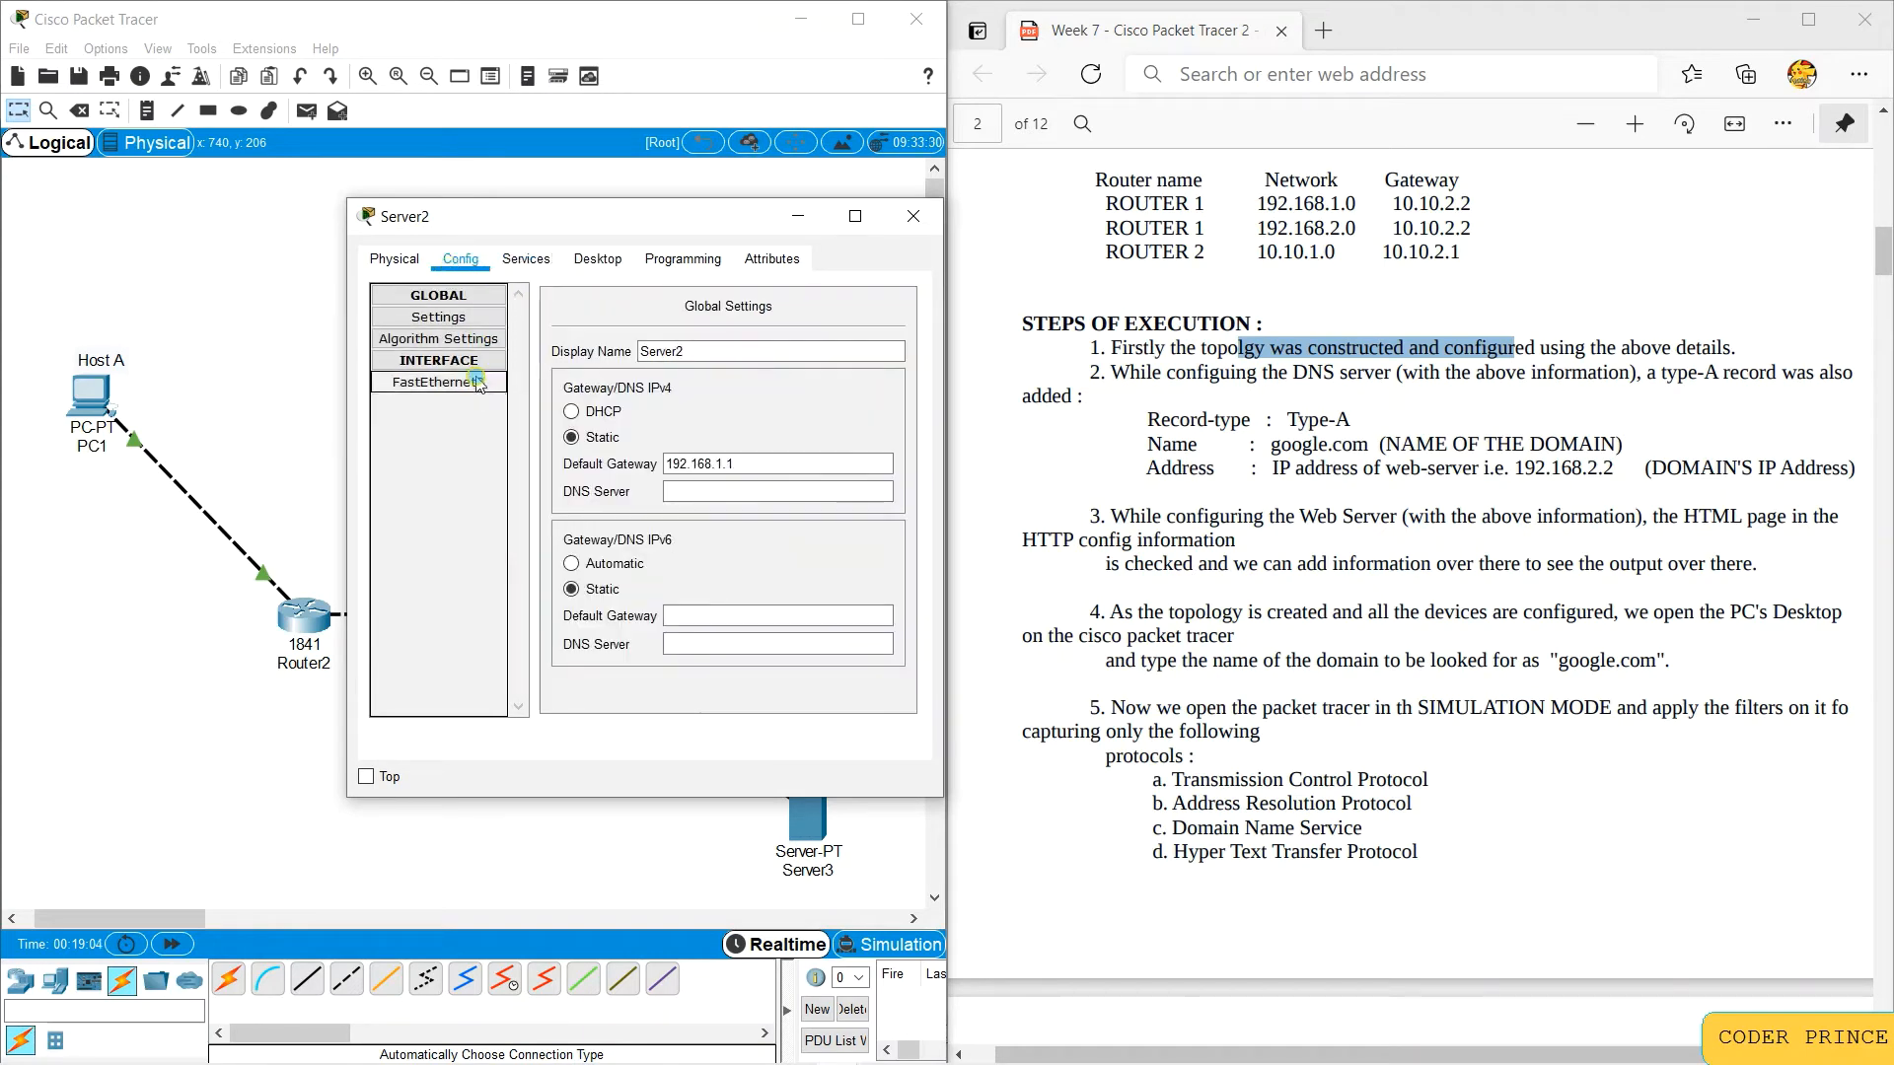
pyautogui.click(523, 260)
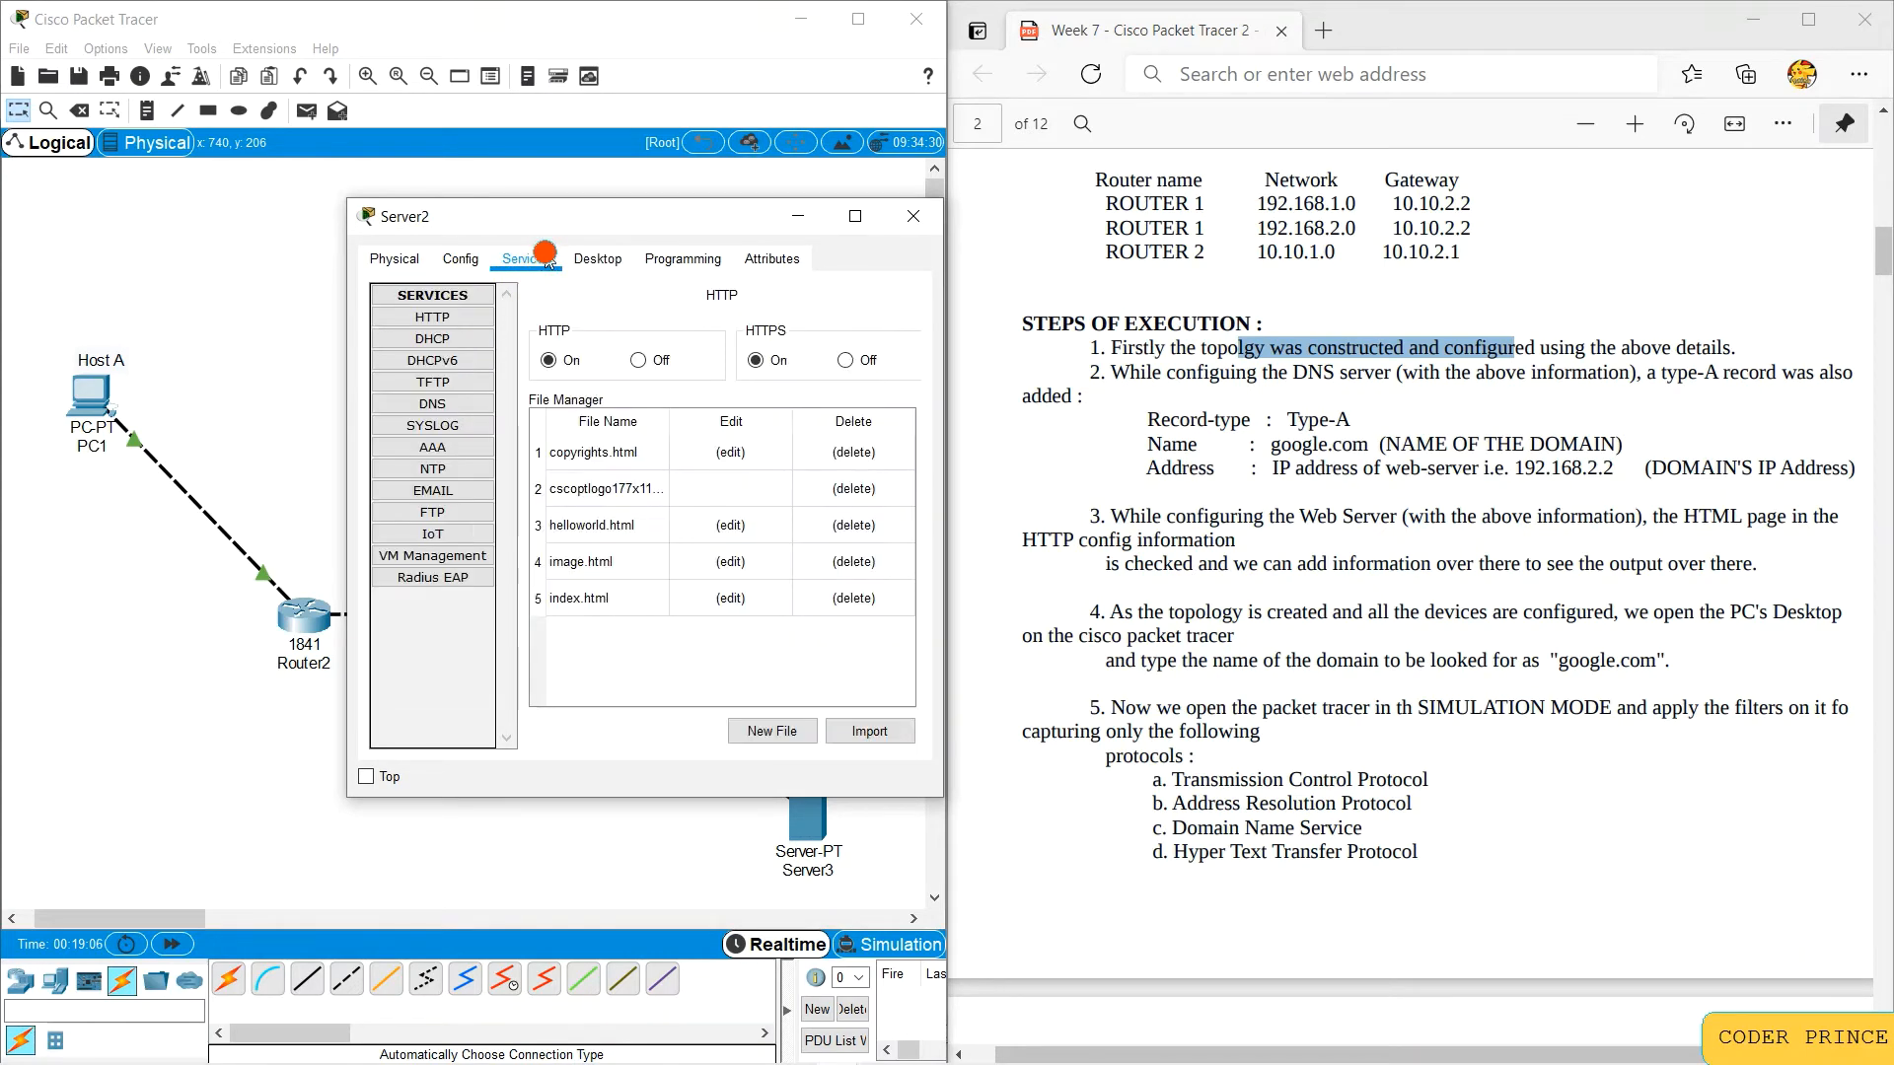
pyautogui.moveTo(636, 207); pyautogui.dragTo(475, 193)
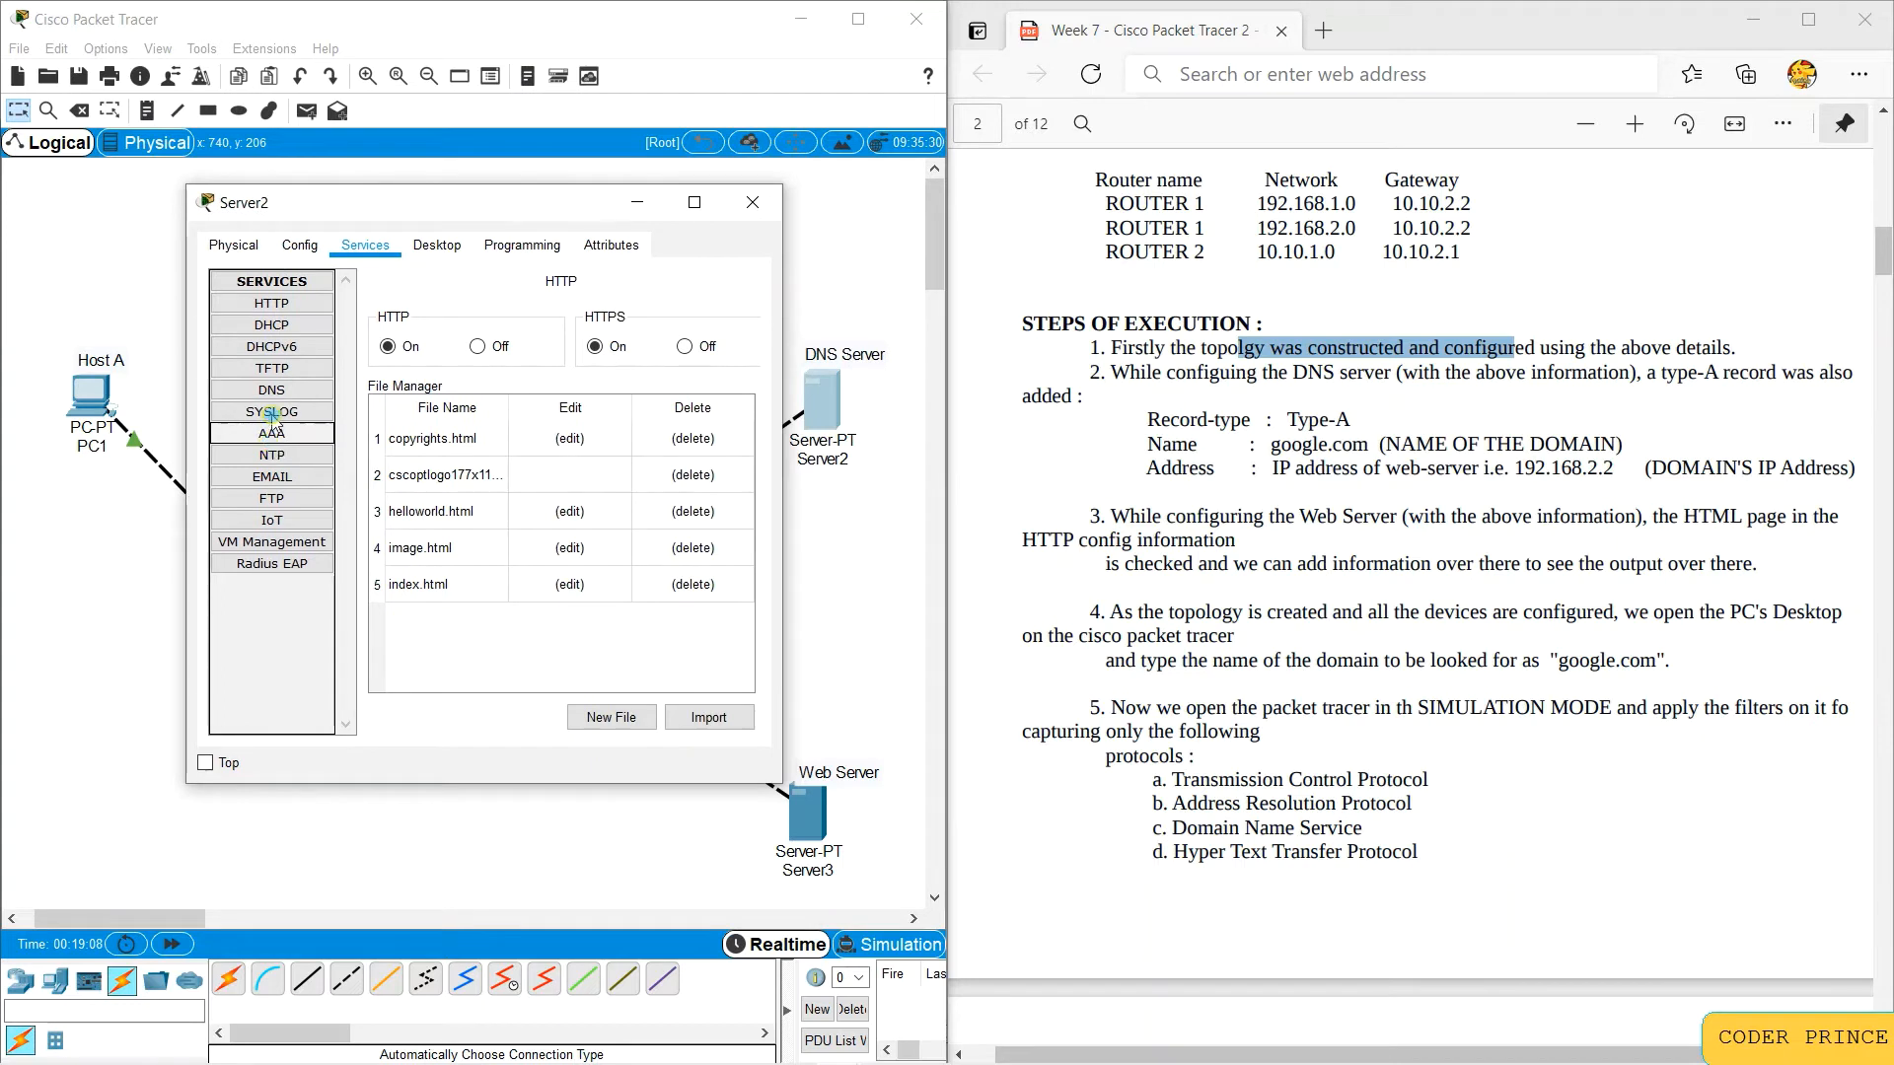
pyautogui.click(286, 389)
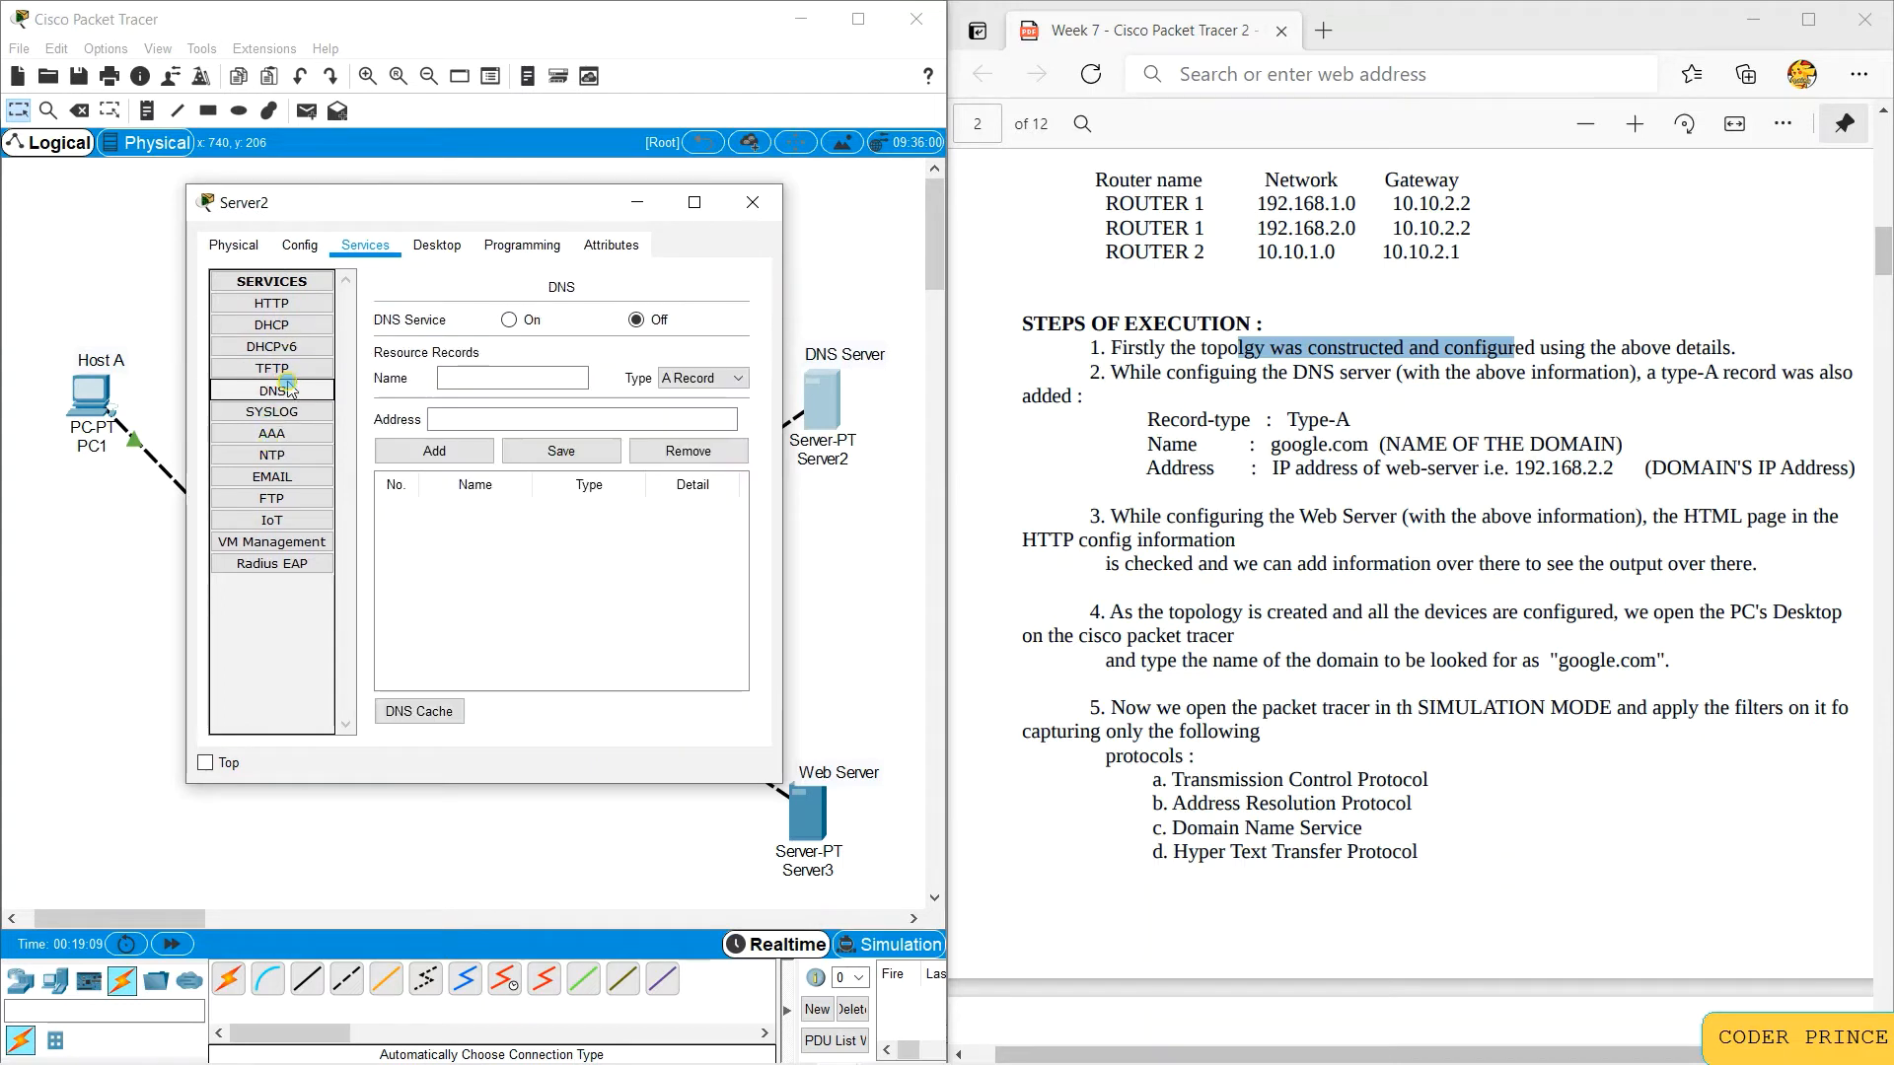
pyautogui.click(508, 320)
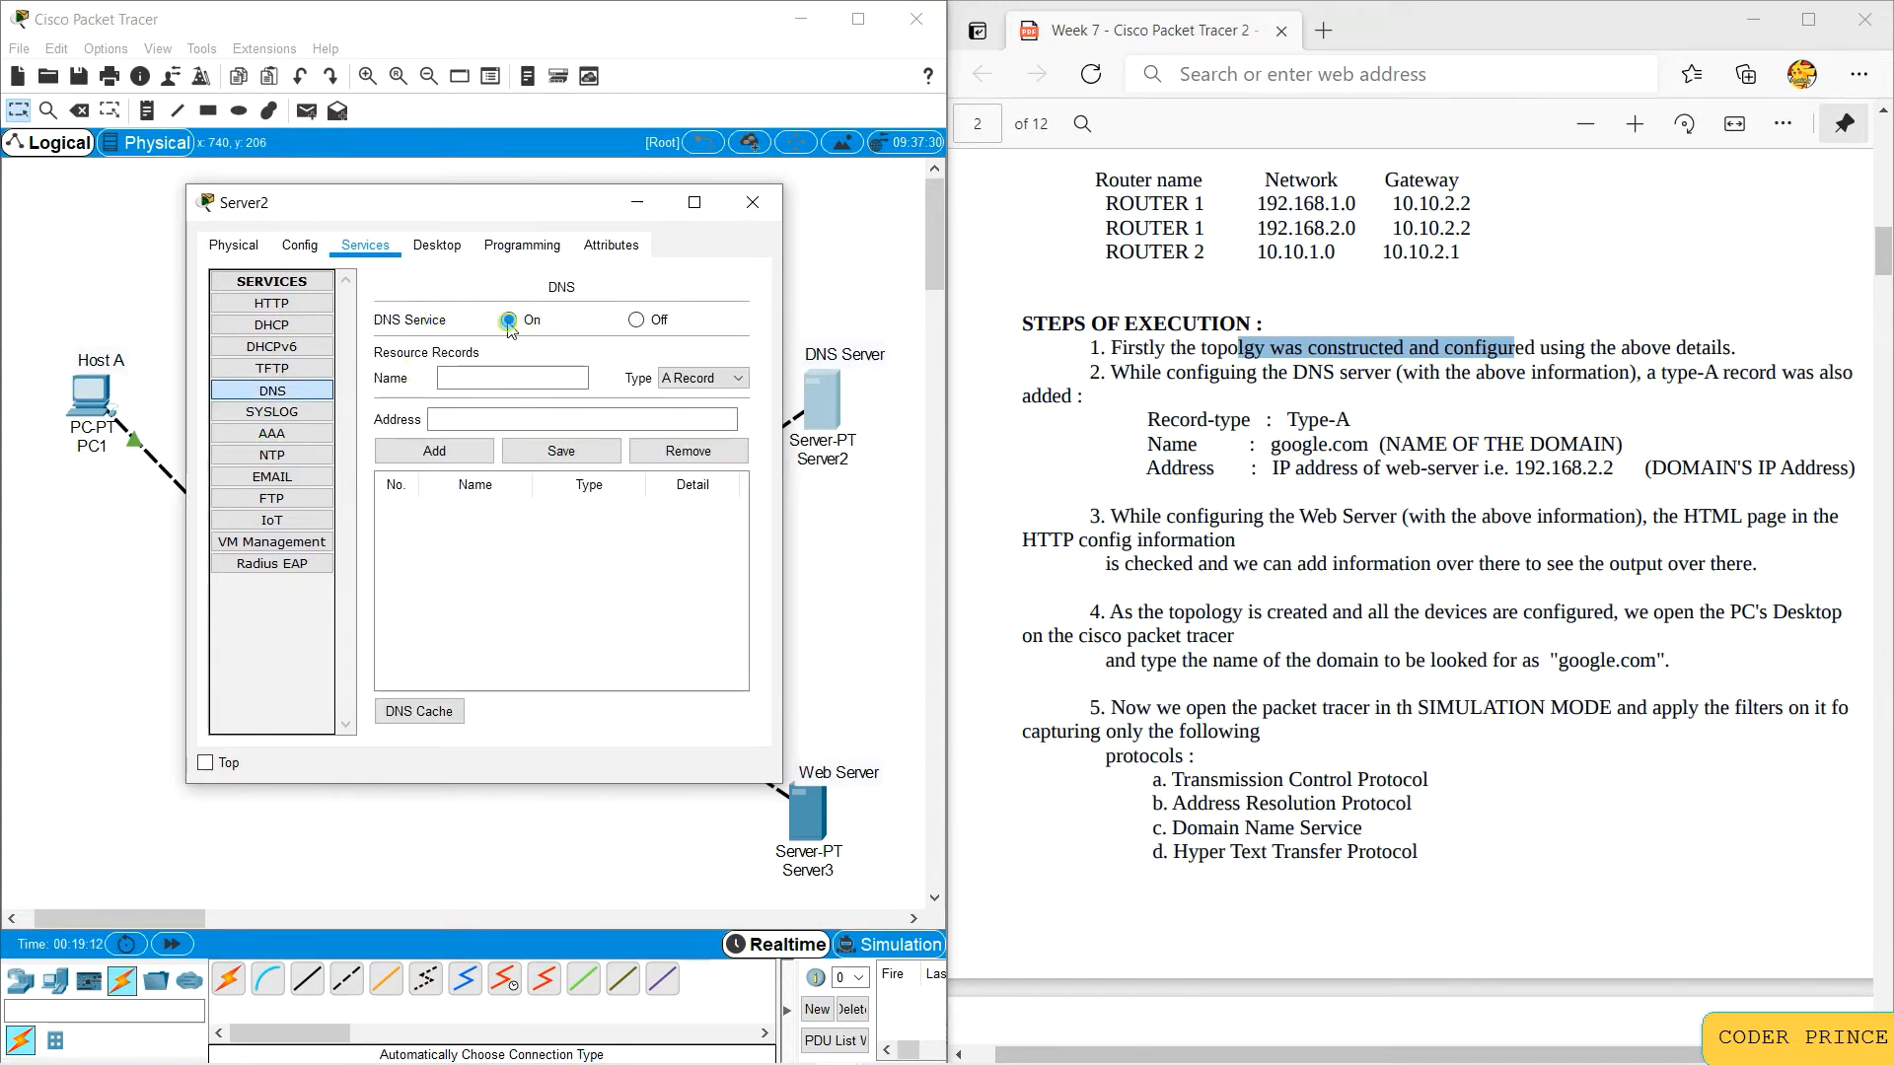
# Step: Add an A record for google.com with the address 192.168.2.2 to Server2's DNS service and close the server's window
pyautogui.click(505, 377)
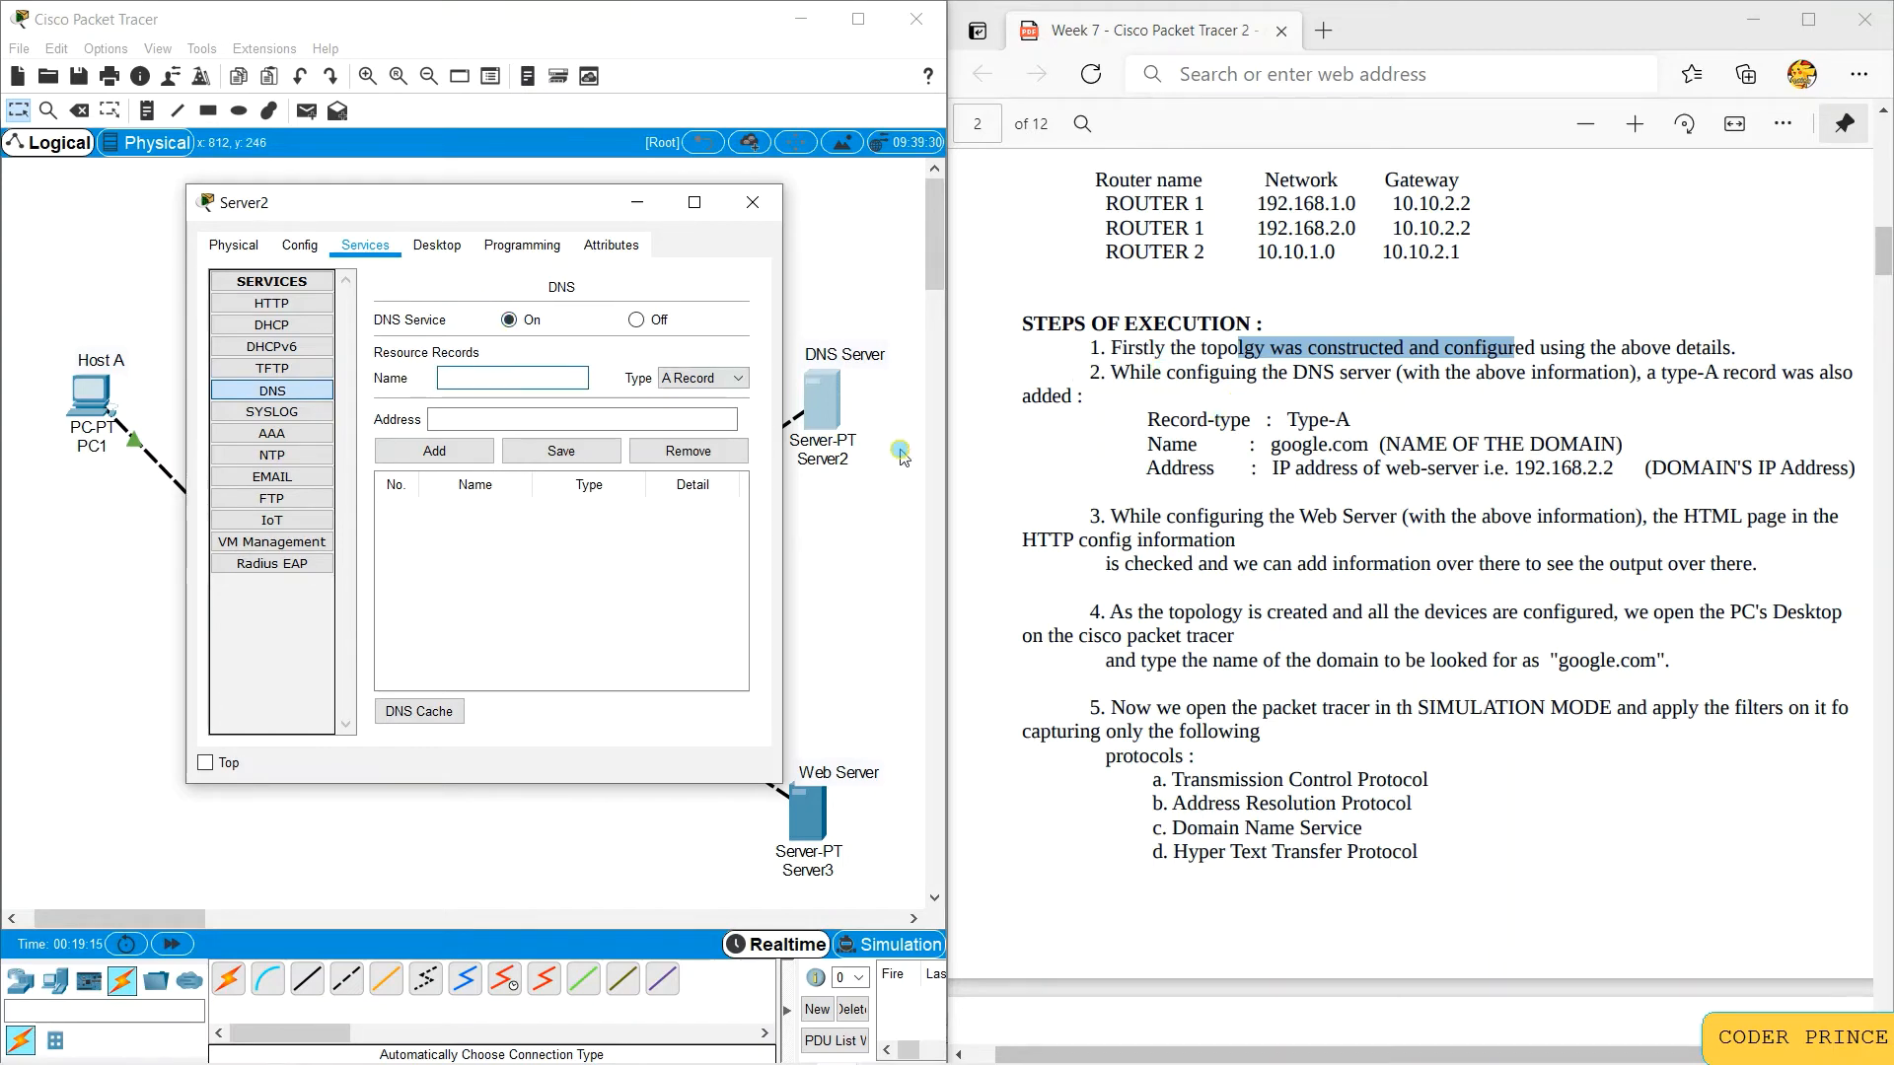
pyautogui.write('google.com')
pyautogui.click(680, 380)
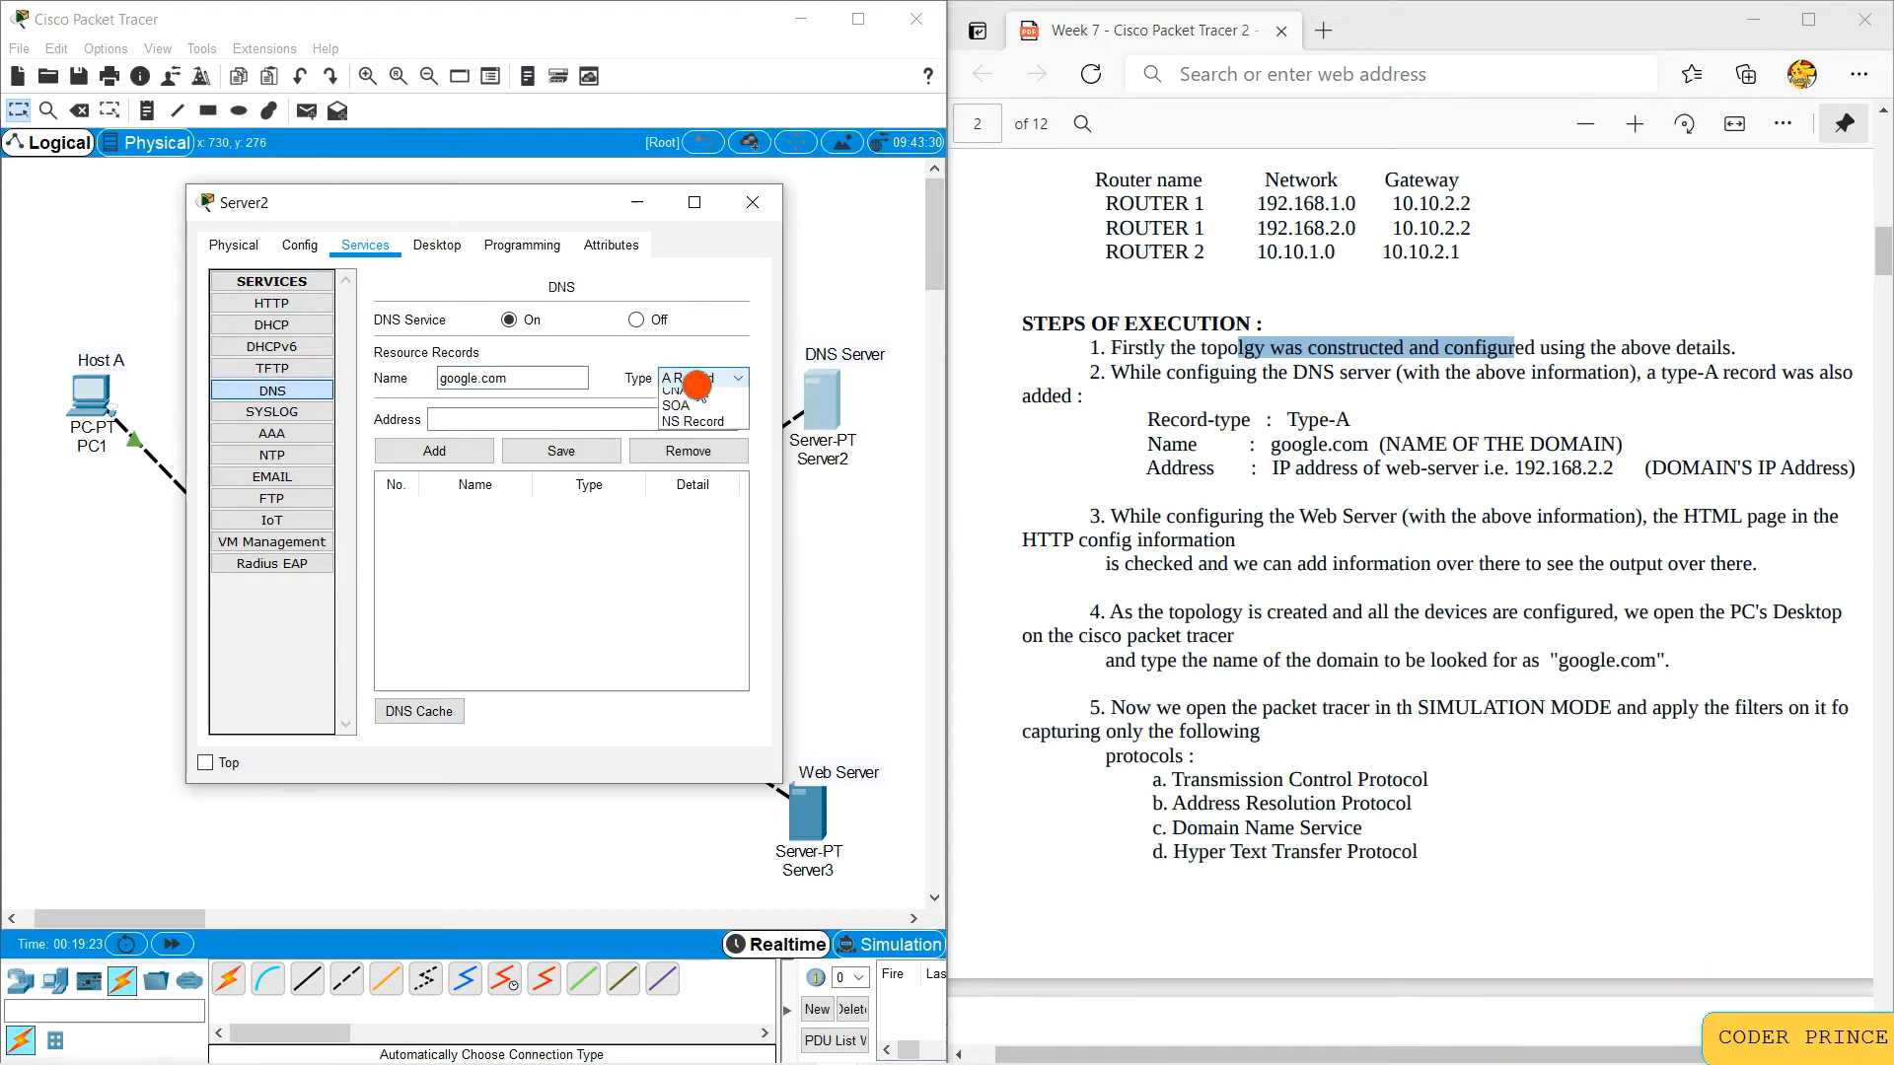
pyautogui.click(697, 395)
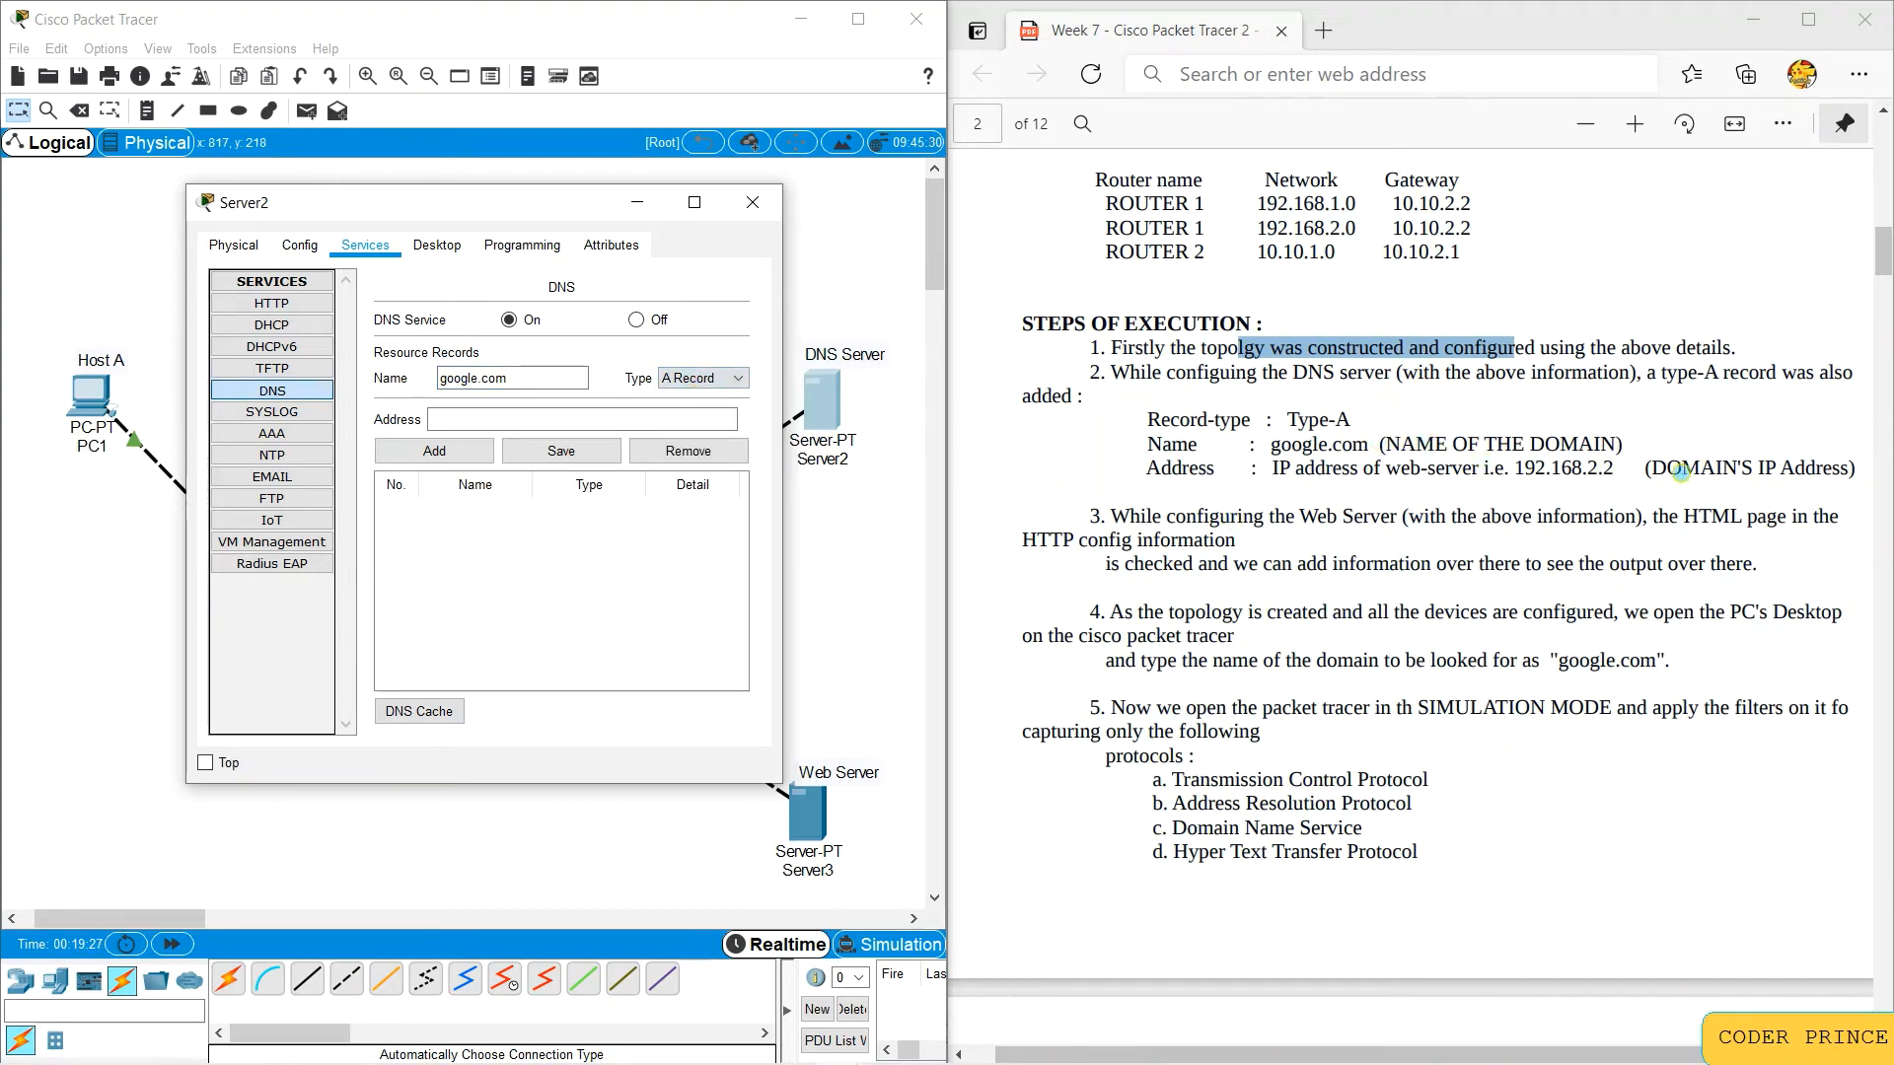
pyautogui.click(439, 419)
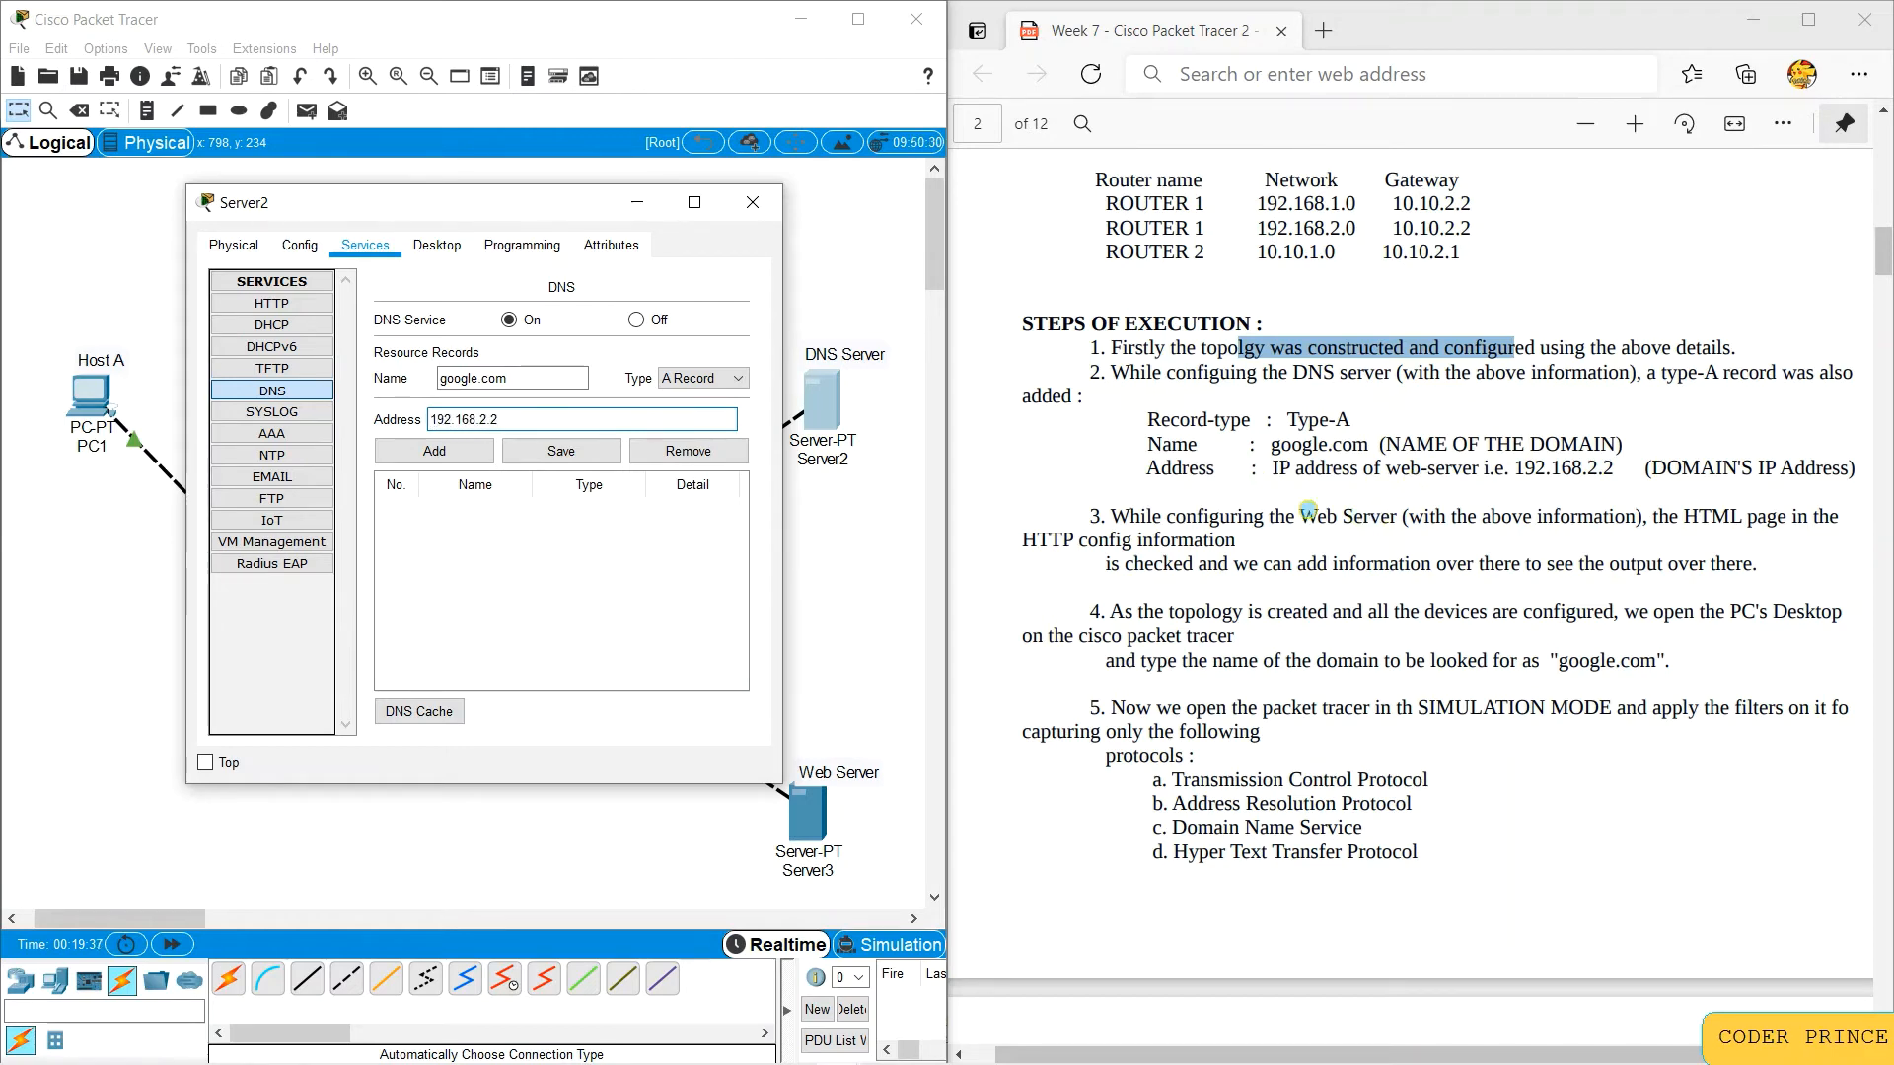
pyautogui.click(460, 455)
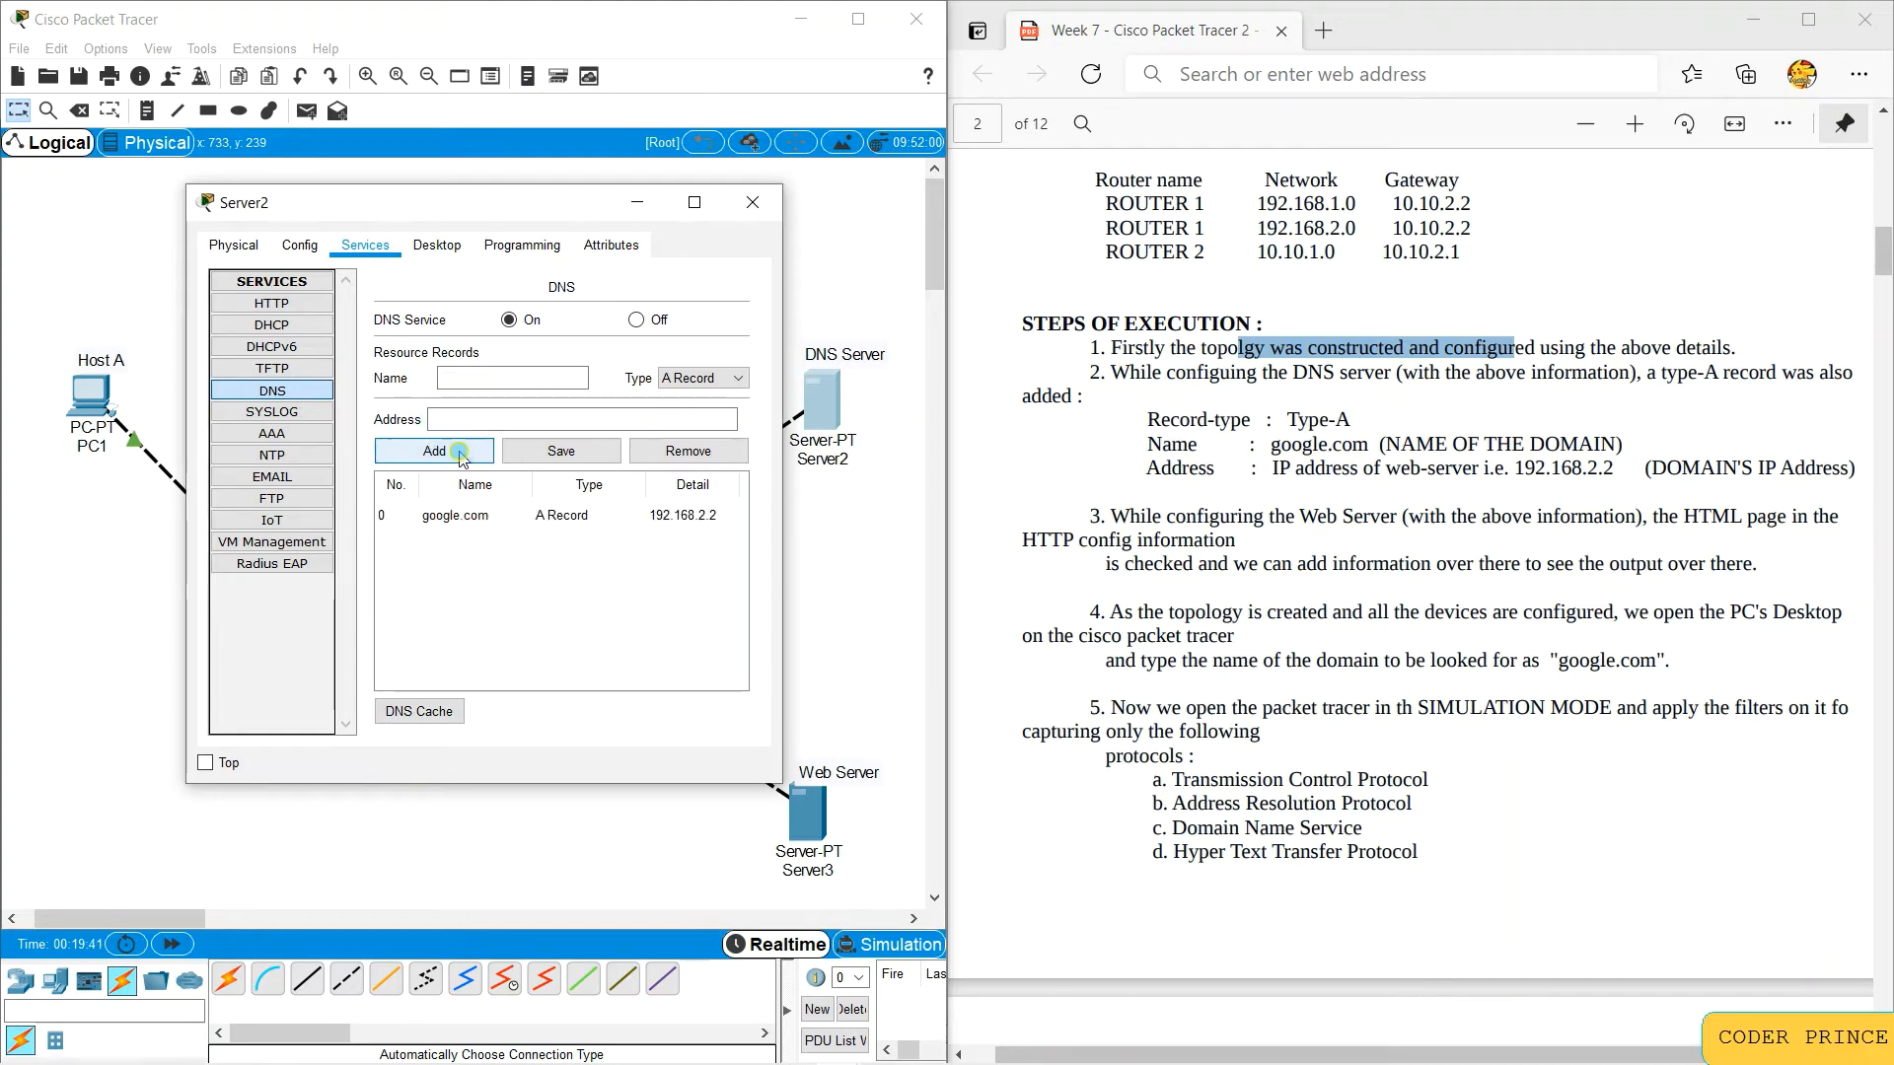
pyautogui.click(566, 456)
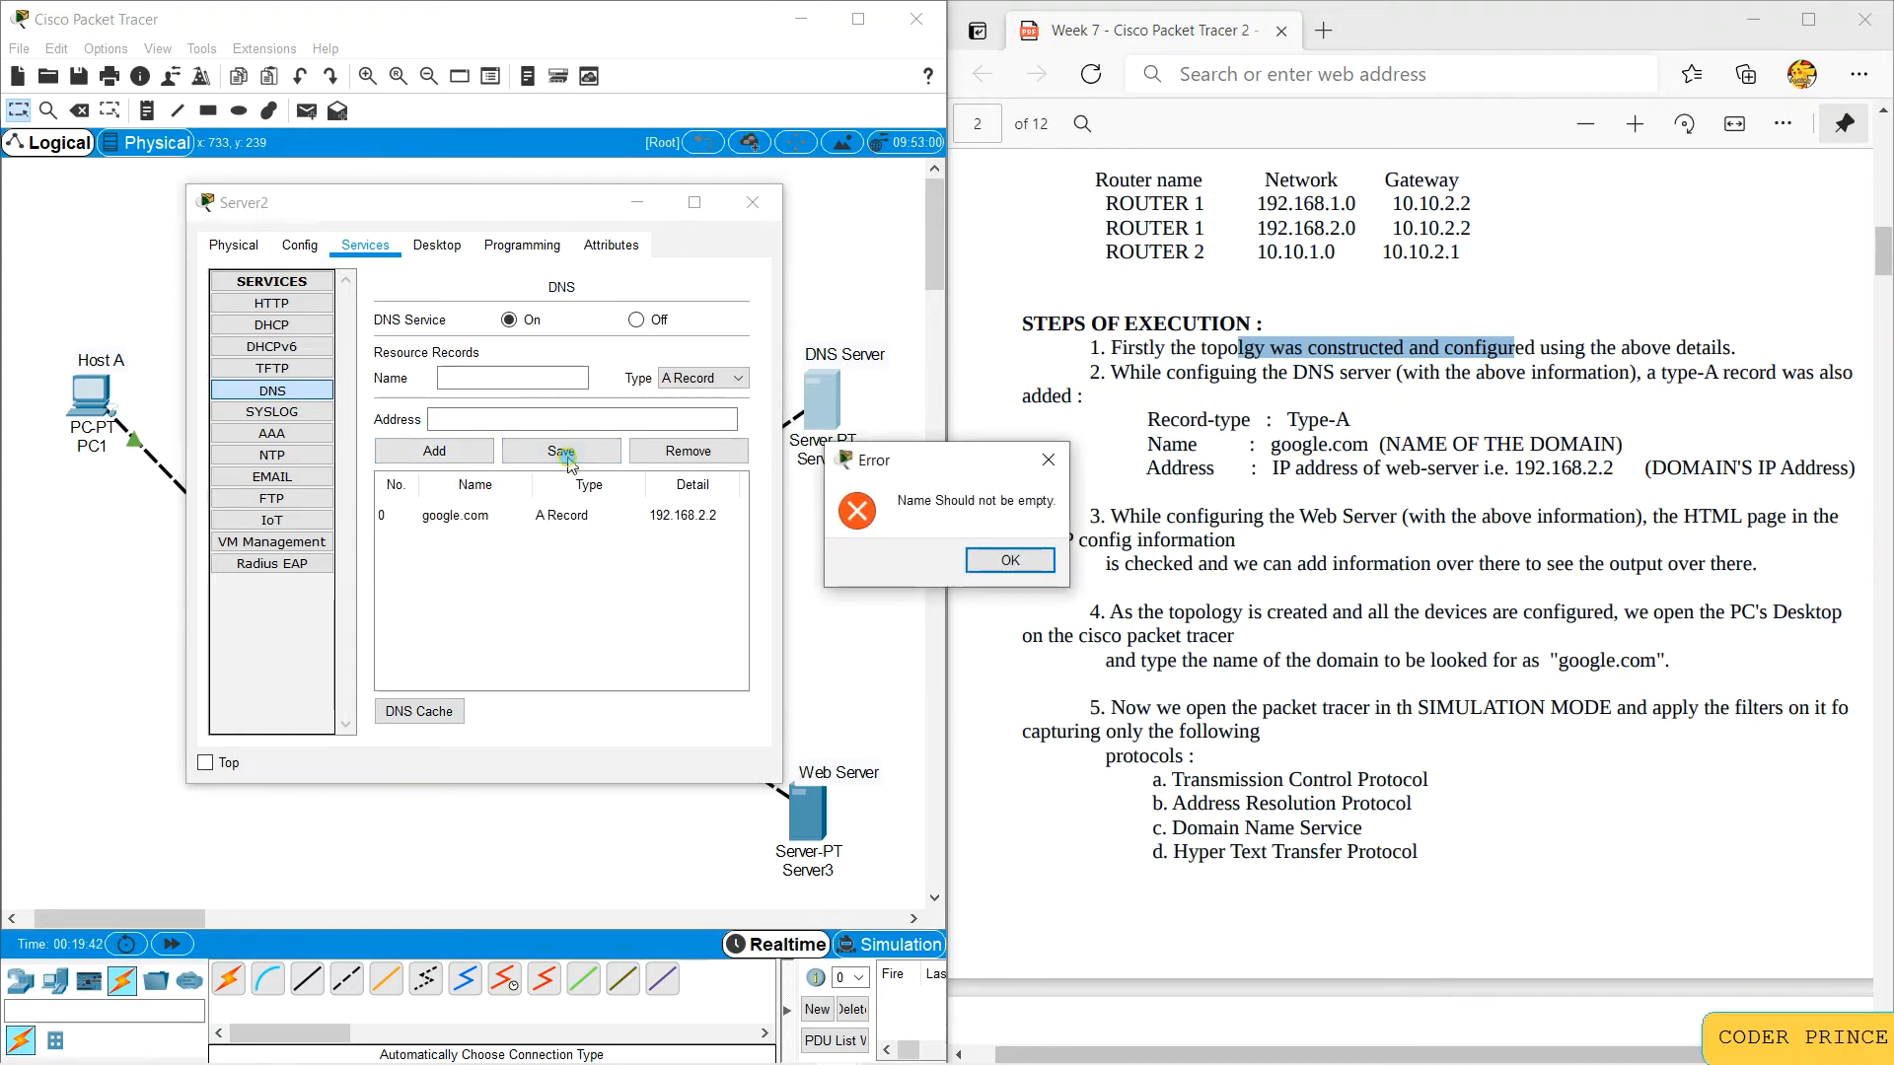
pyautogui.click(1001, 560)
pyautogui.click(752, 202)
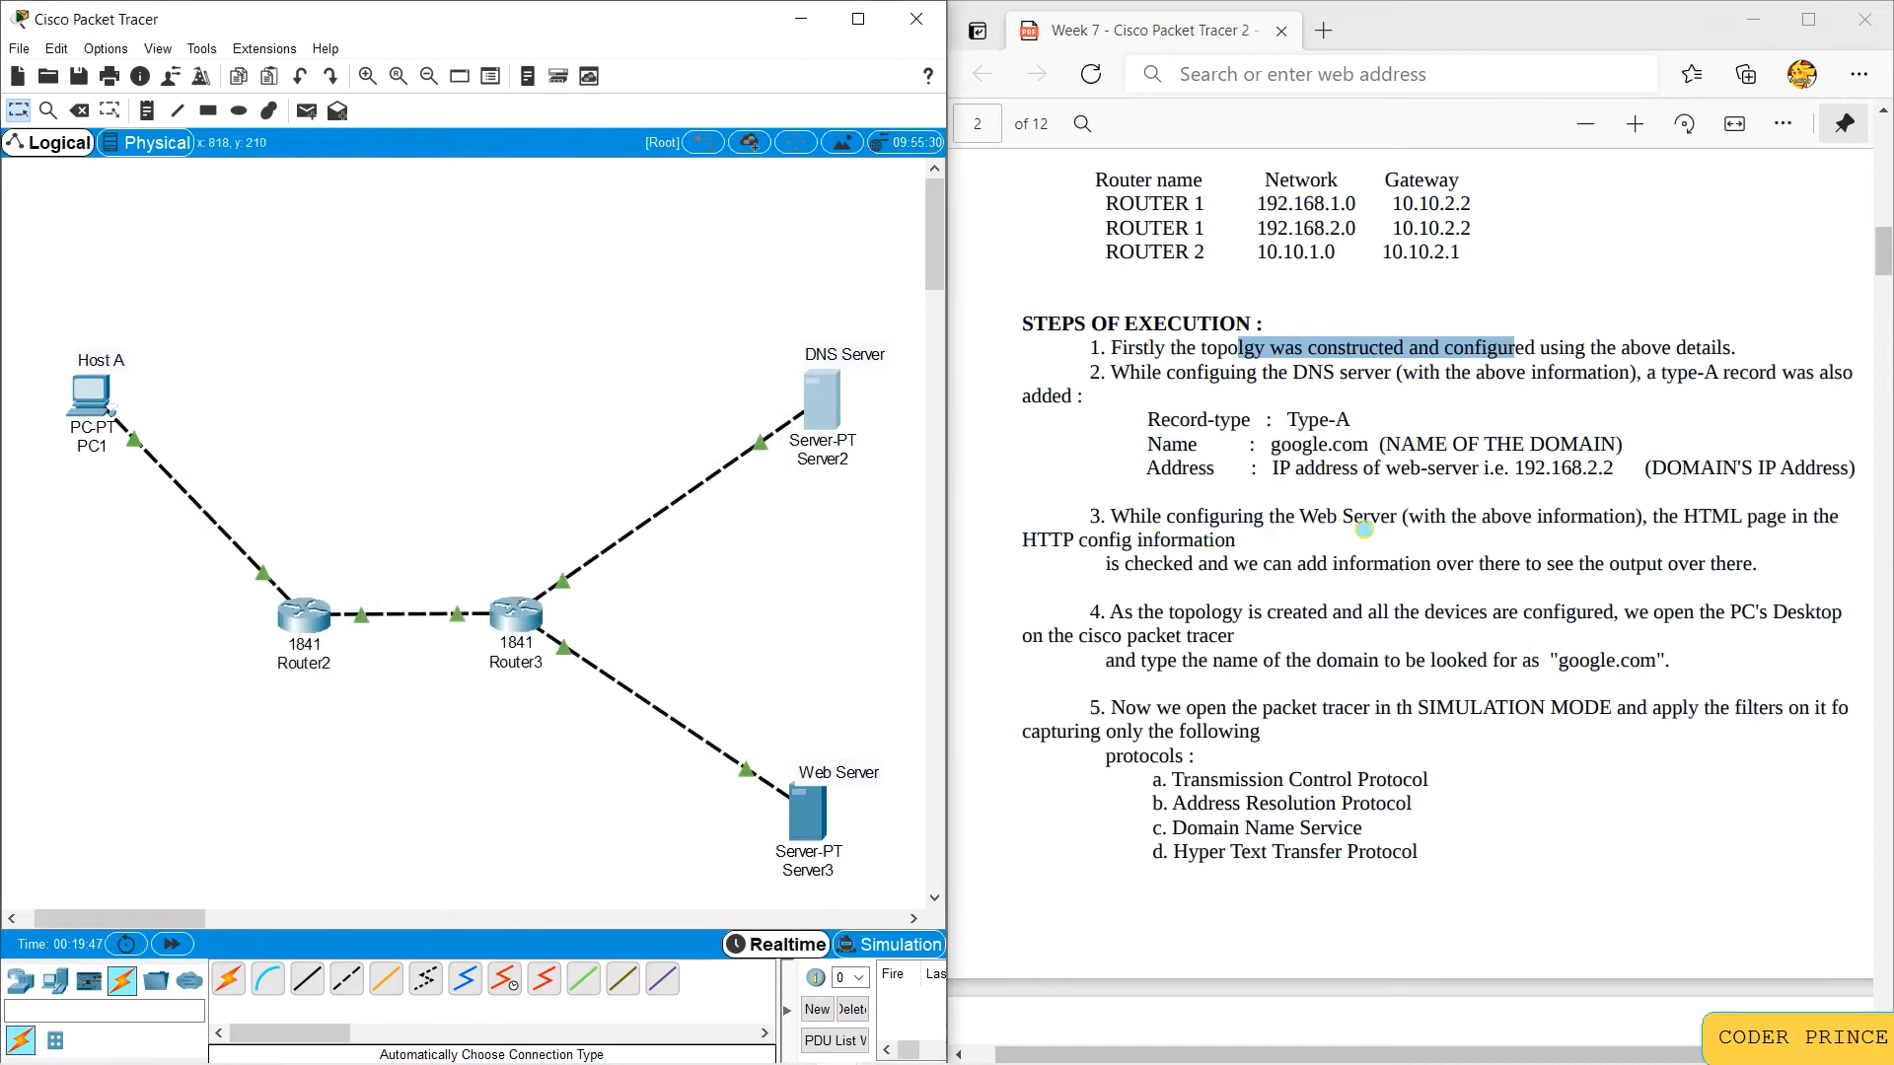
# Step: Inspect the HTML source of index.html in Server3's HTTP service and close the server's window
pyautogui.scroll(-3, 813, 669)
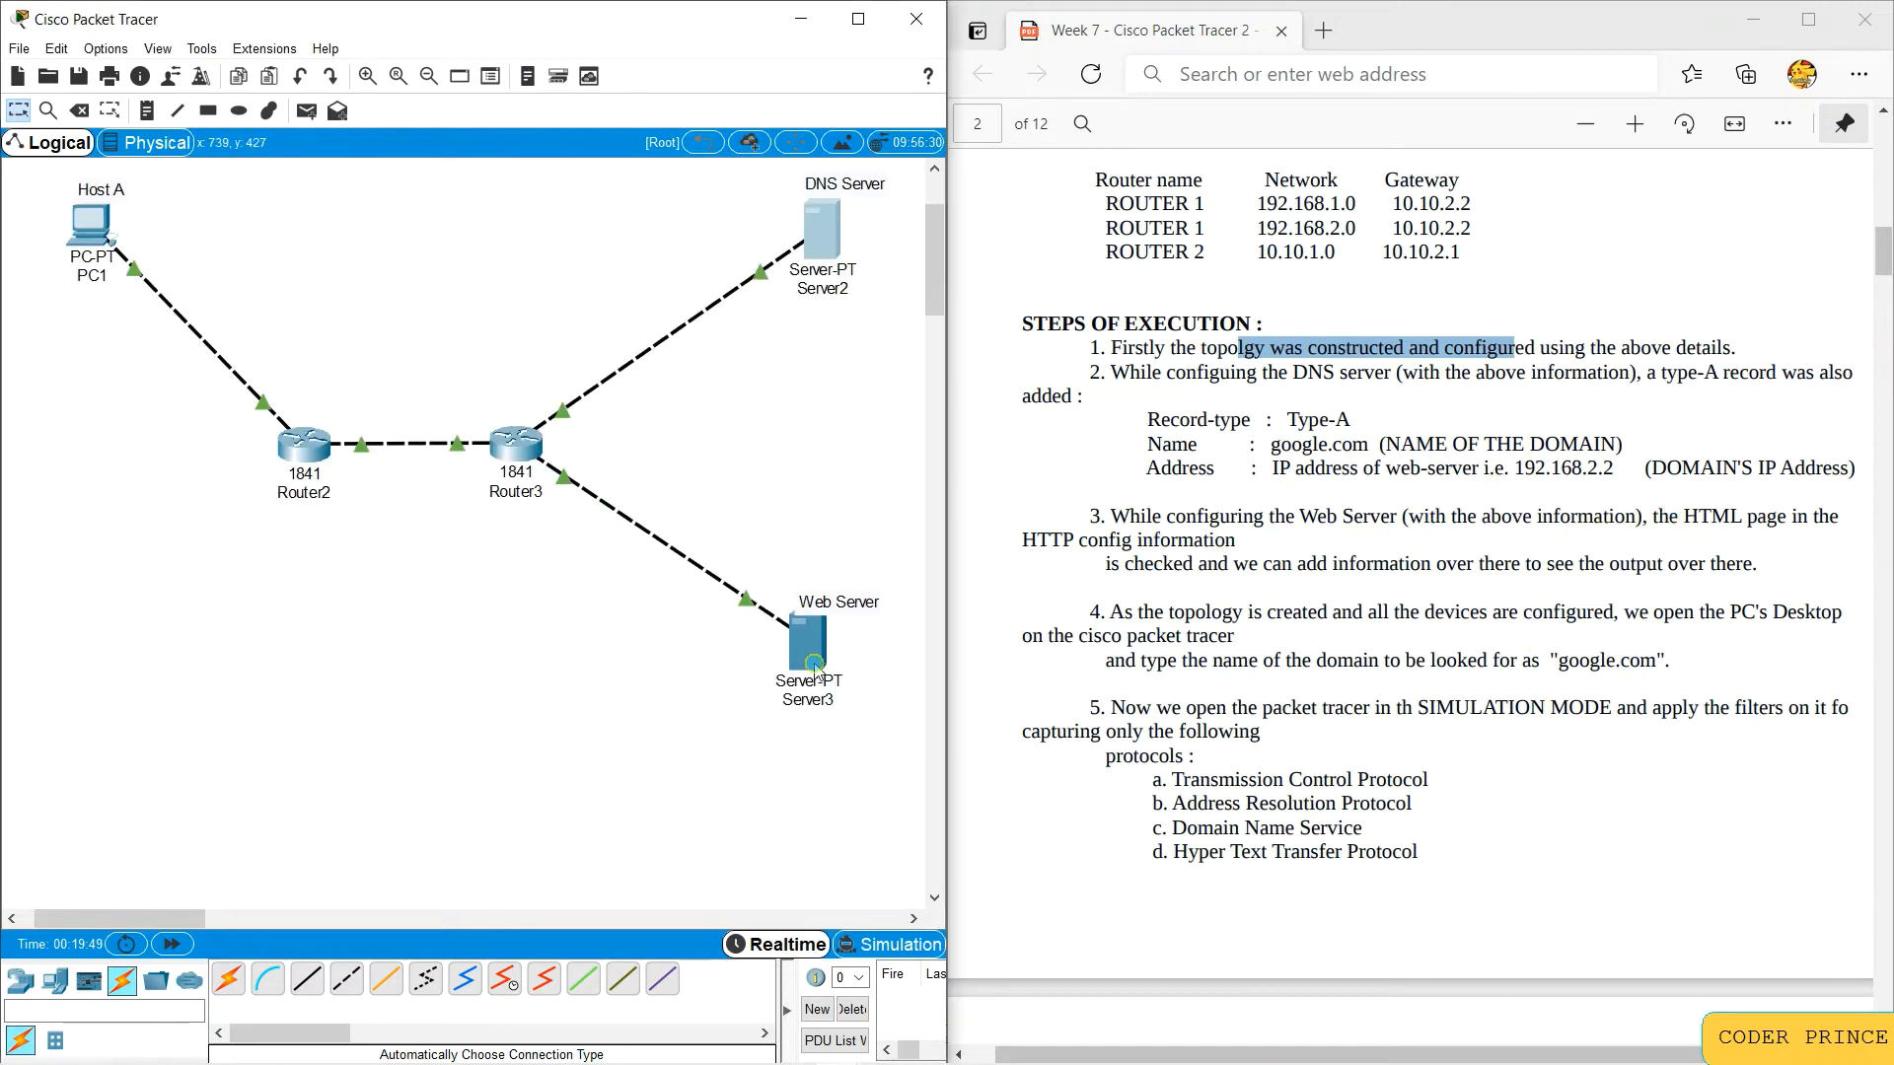
pyautogui.click(813, 648)
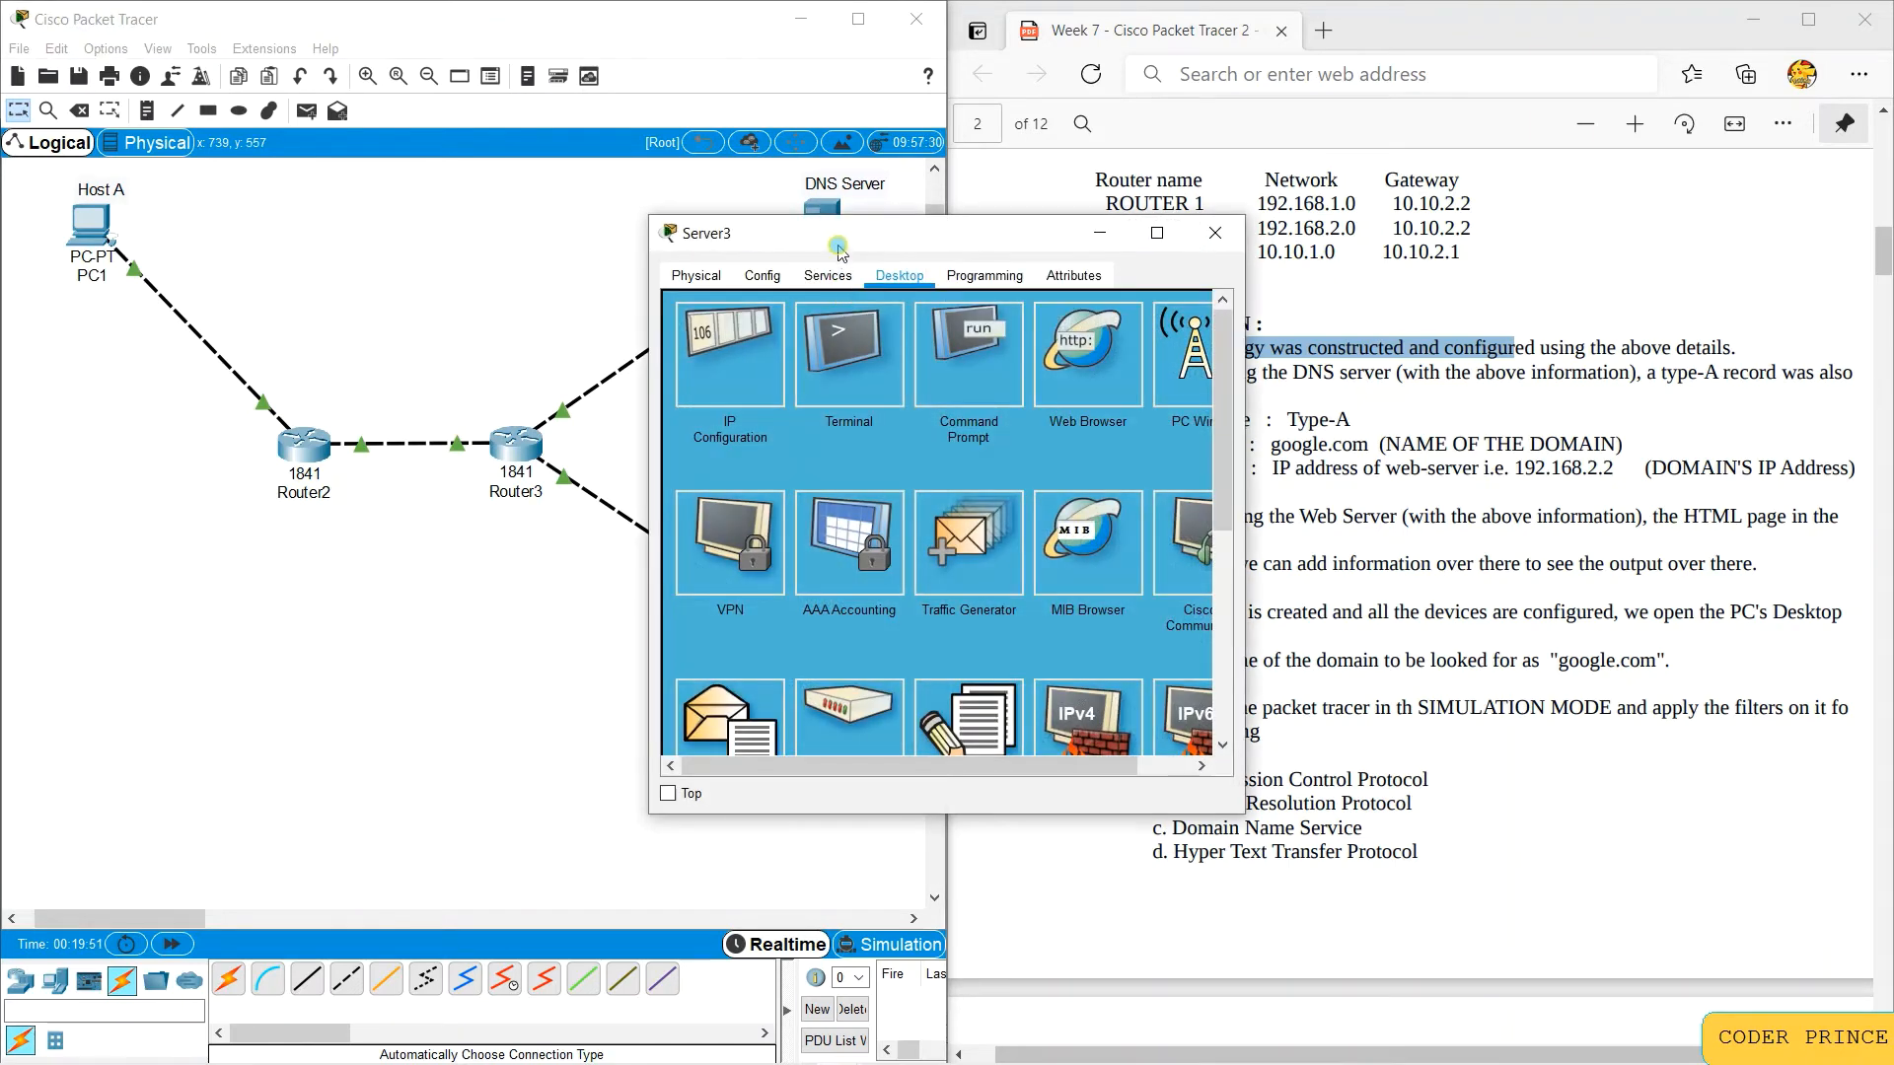
pyautogui.moveTo(827, 234); pyautogui.dragTo(529, 214)
pyautogui.click(529, 254)
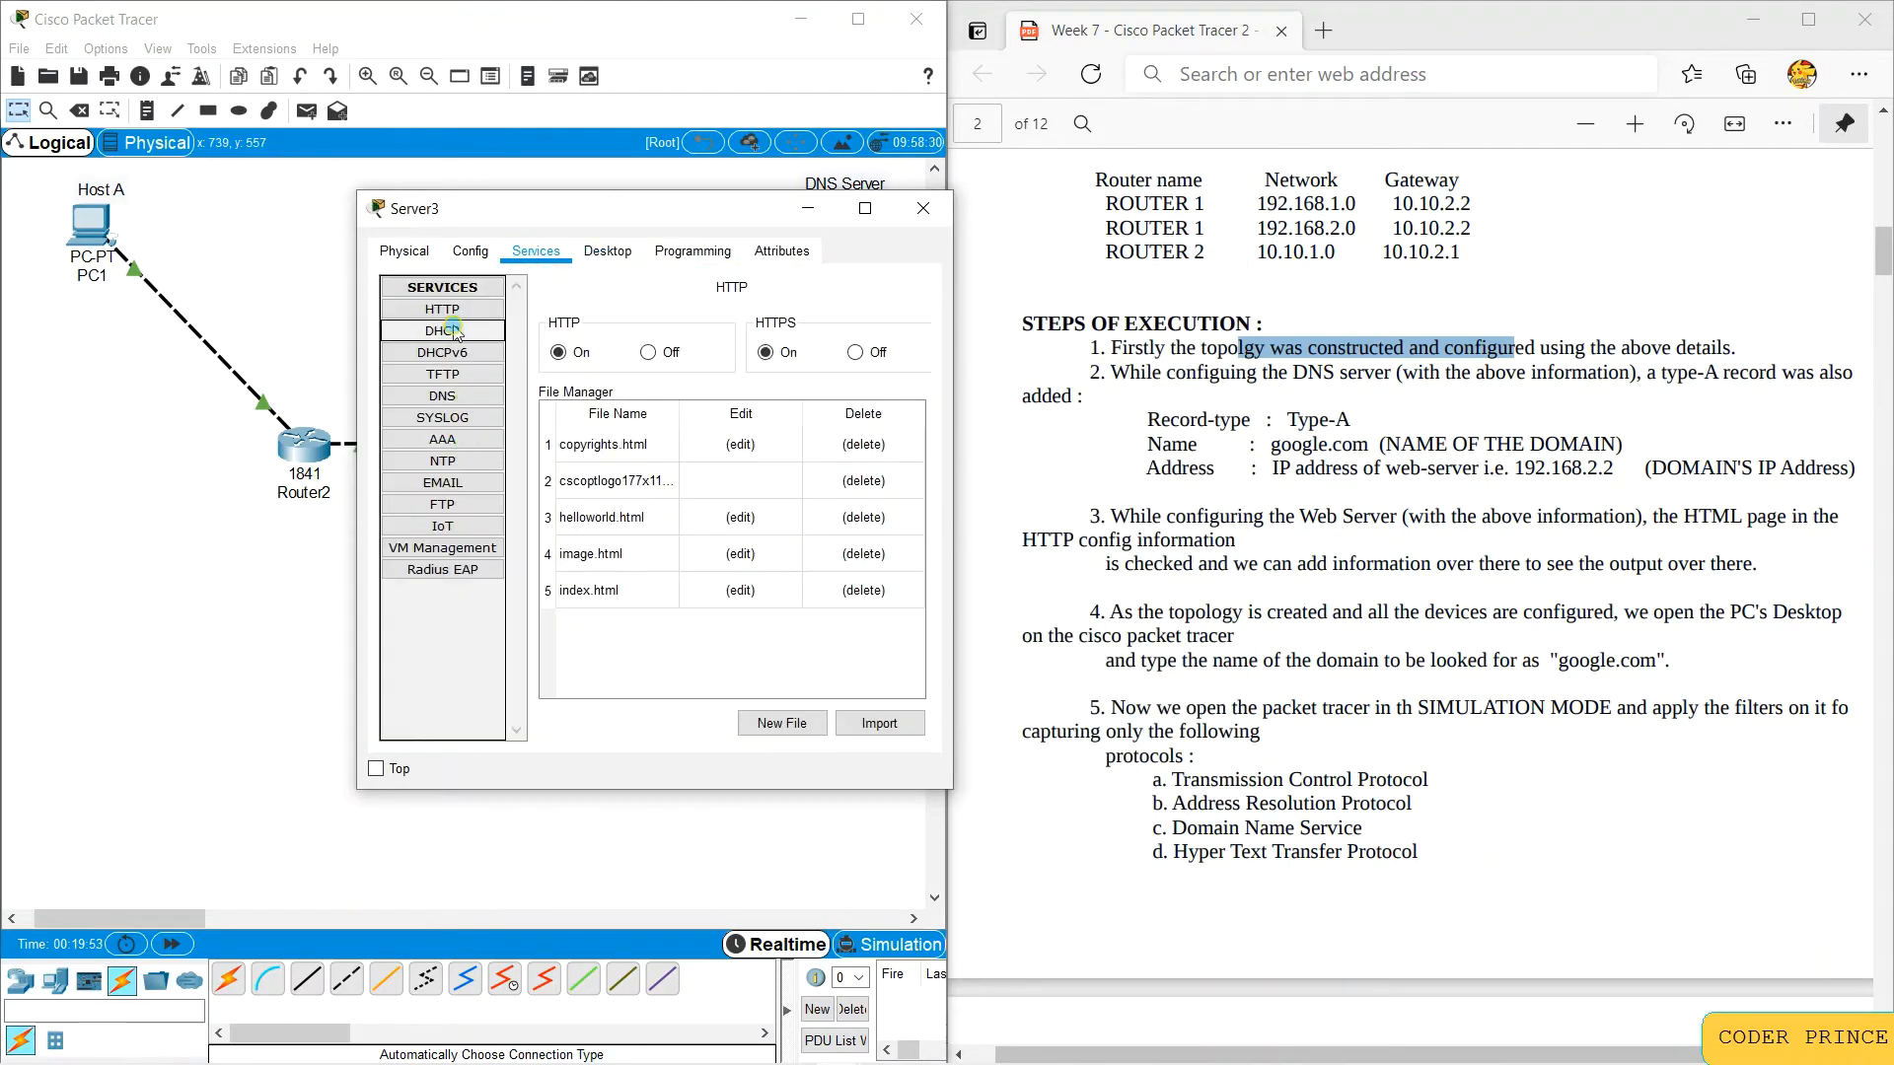
pyautogui.click(439, 309)
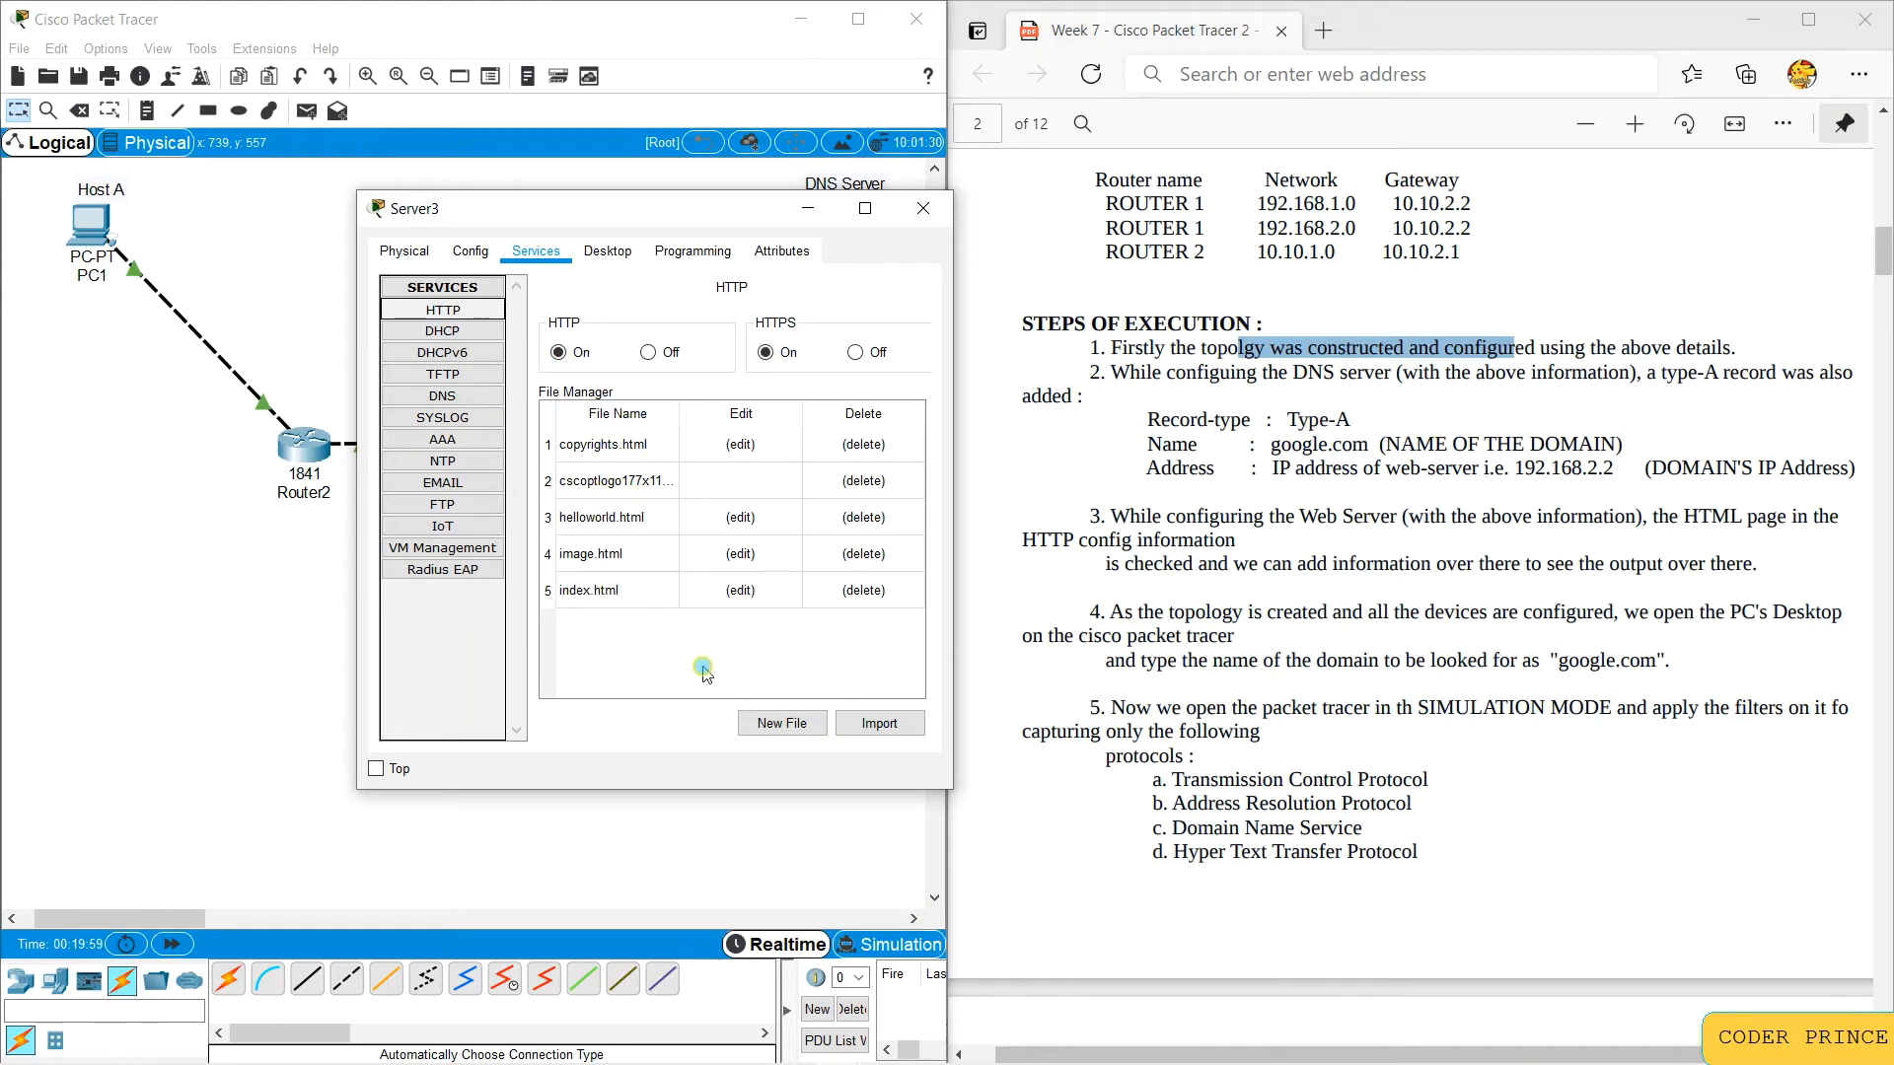
pyautogui.click(605, 590)
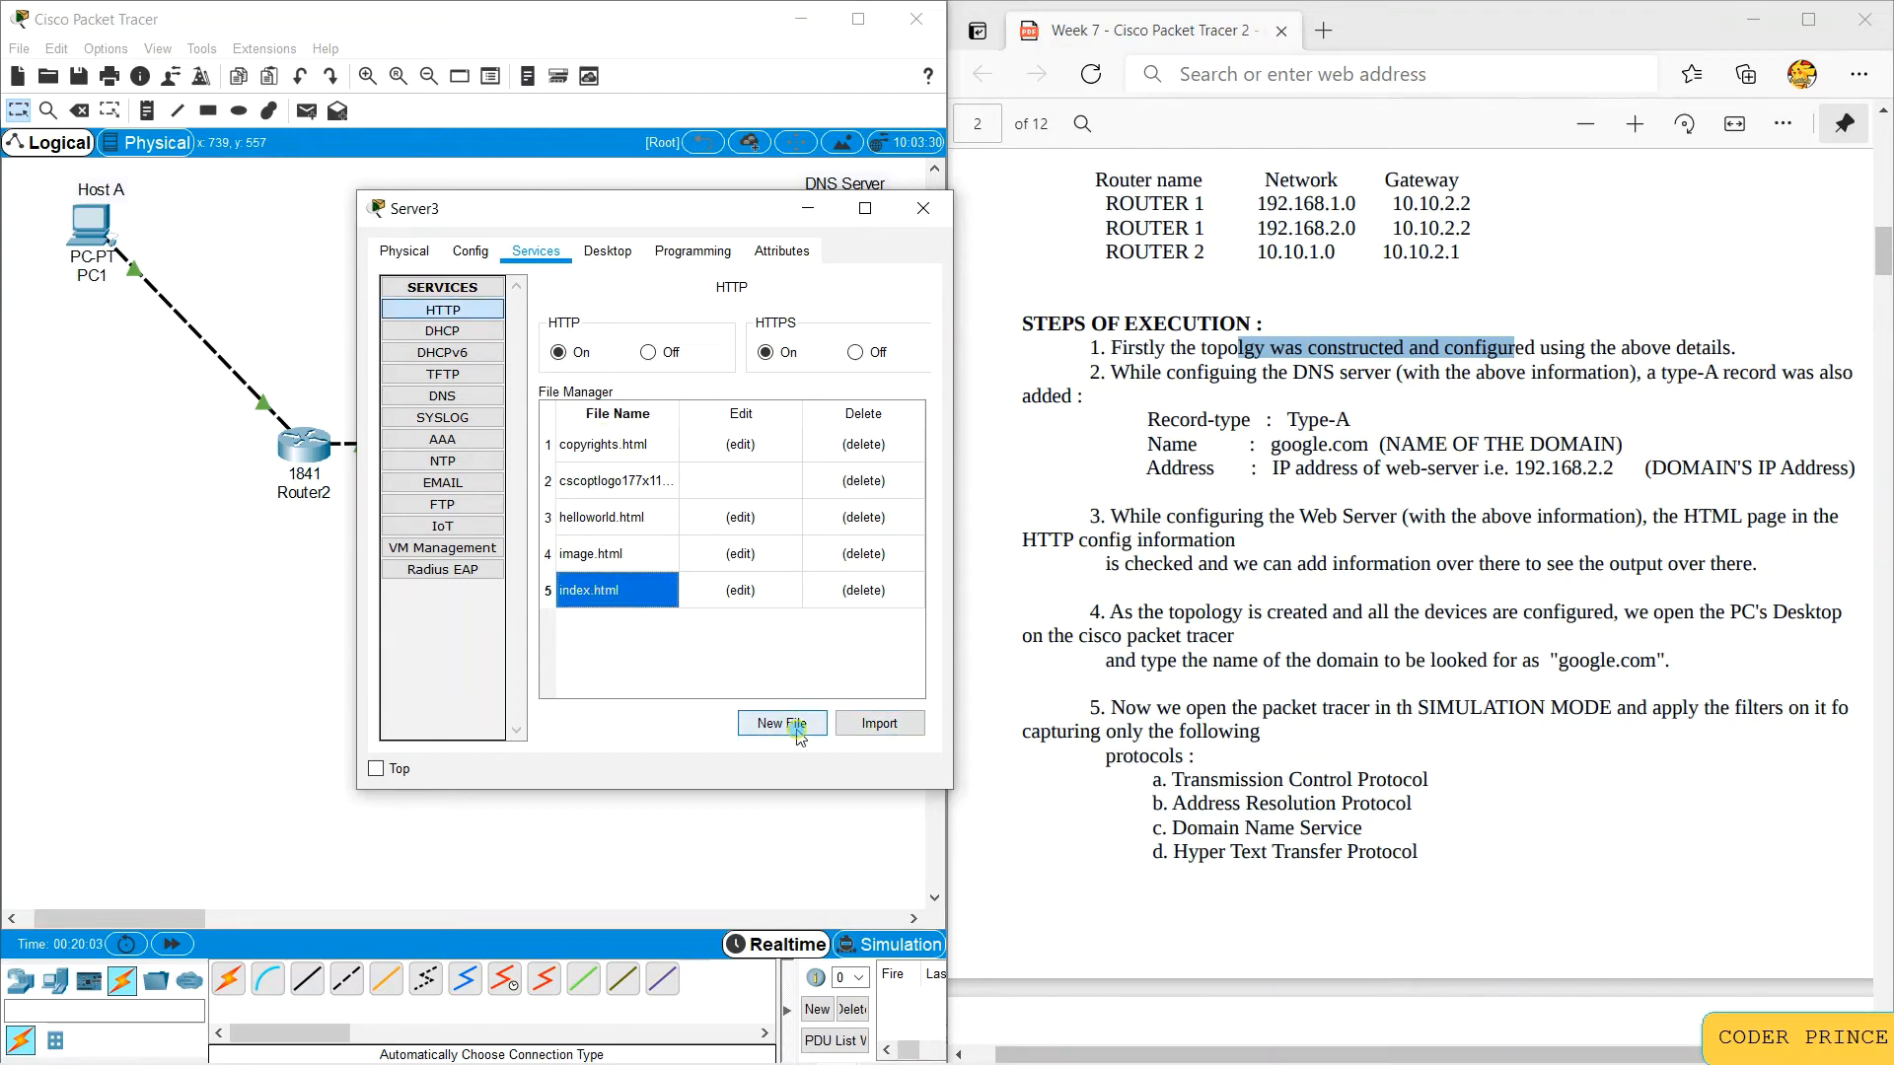
pyautogui.click(745, 591)
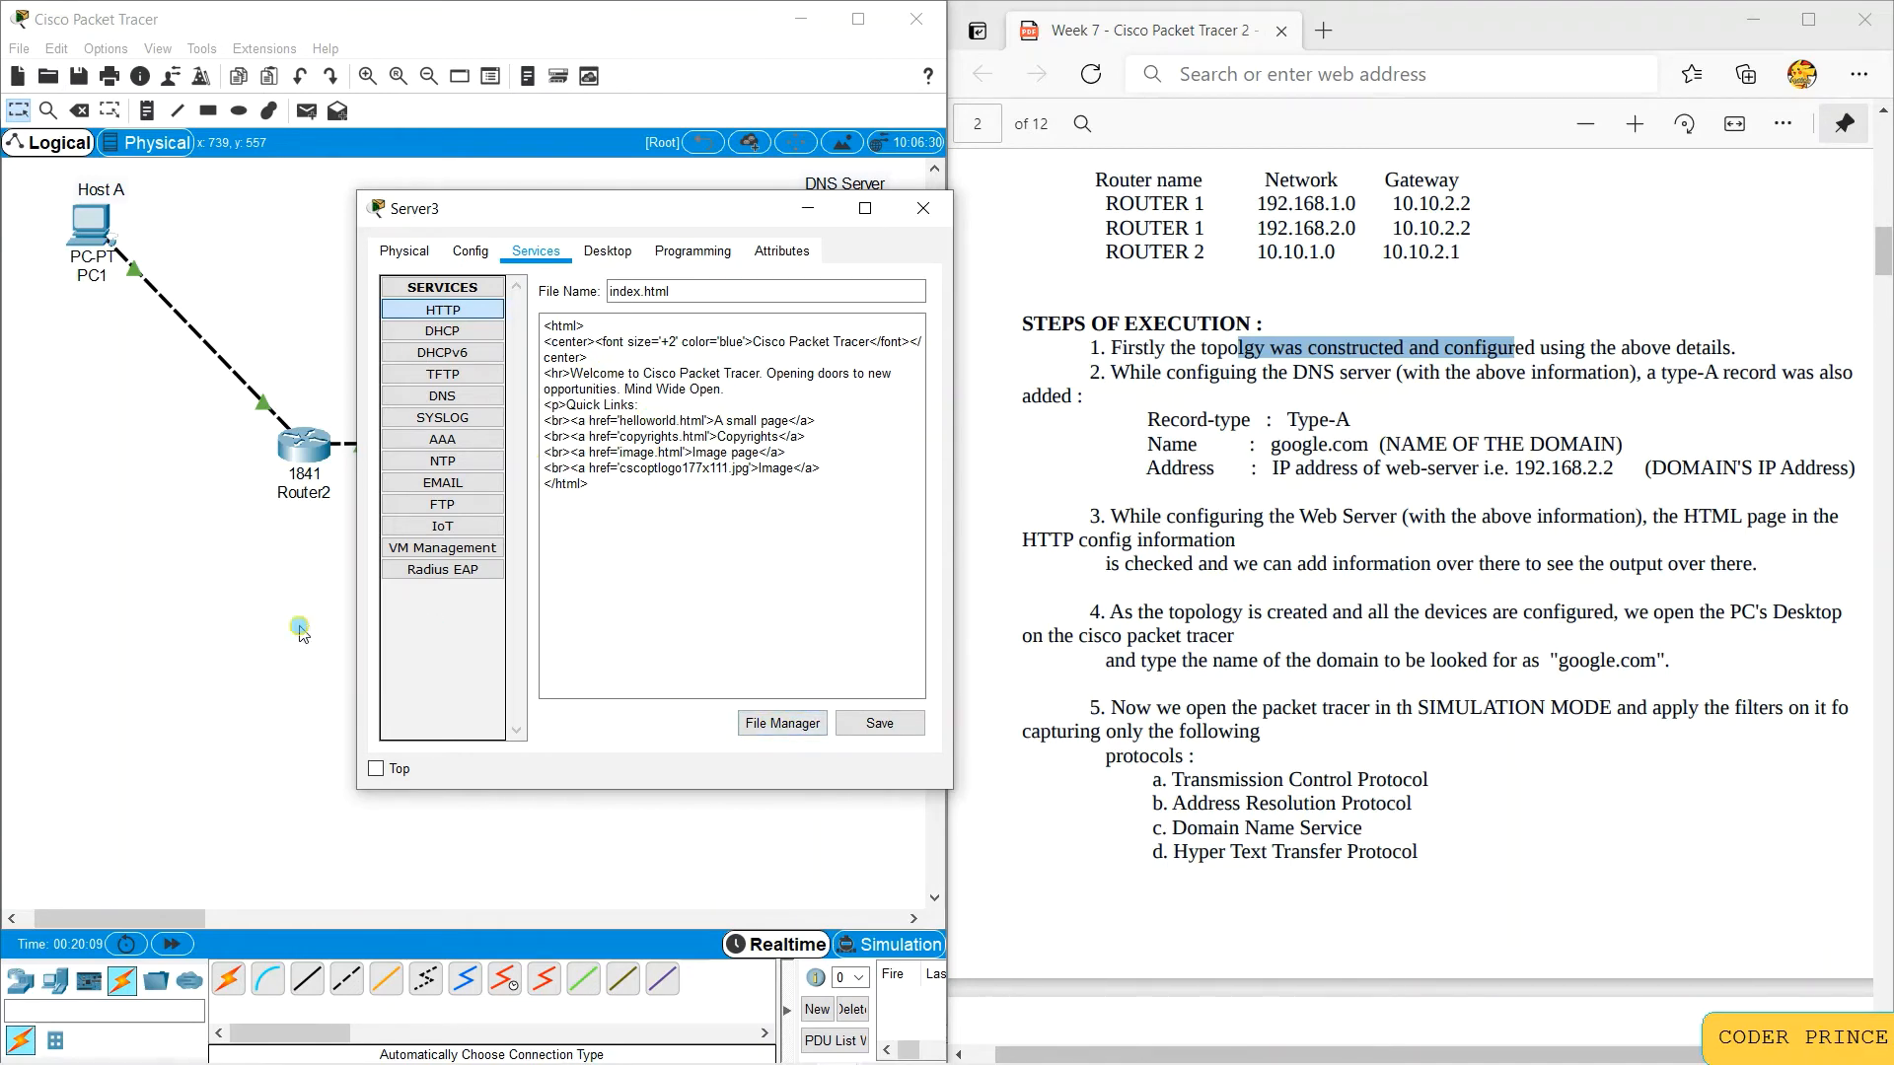
pyautogui.click(919, 210)
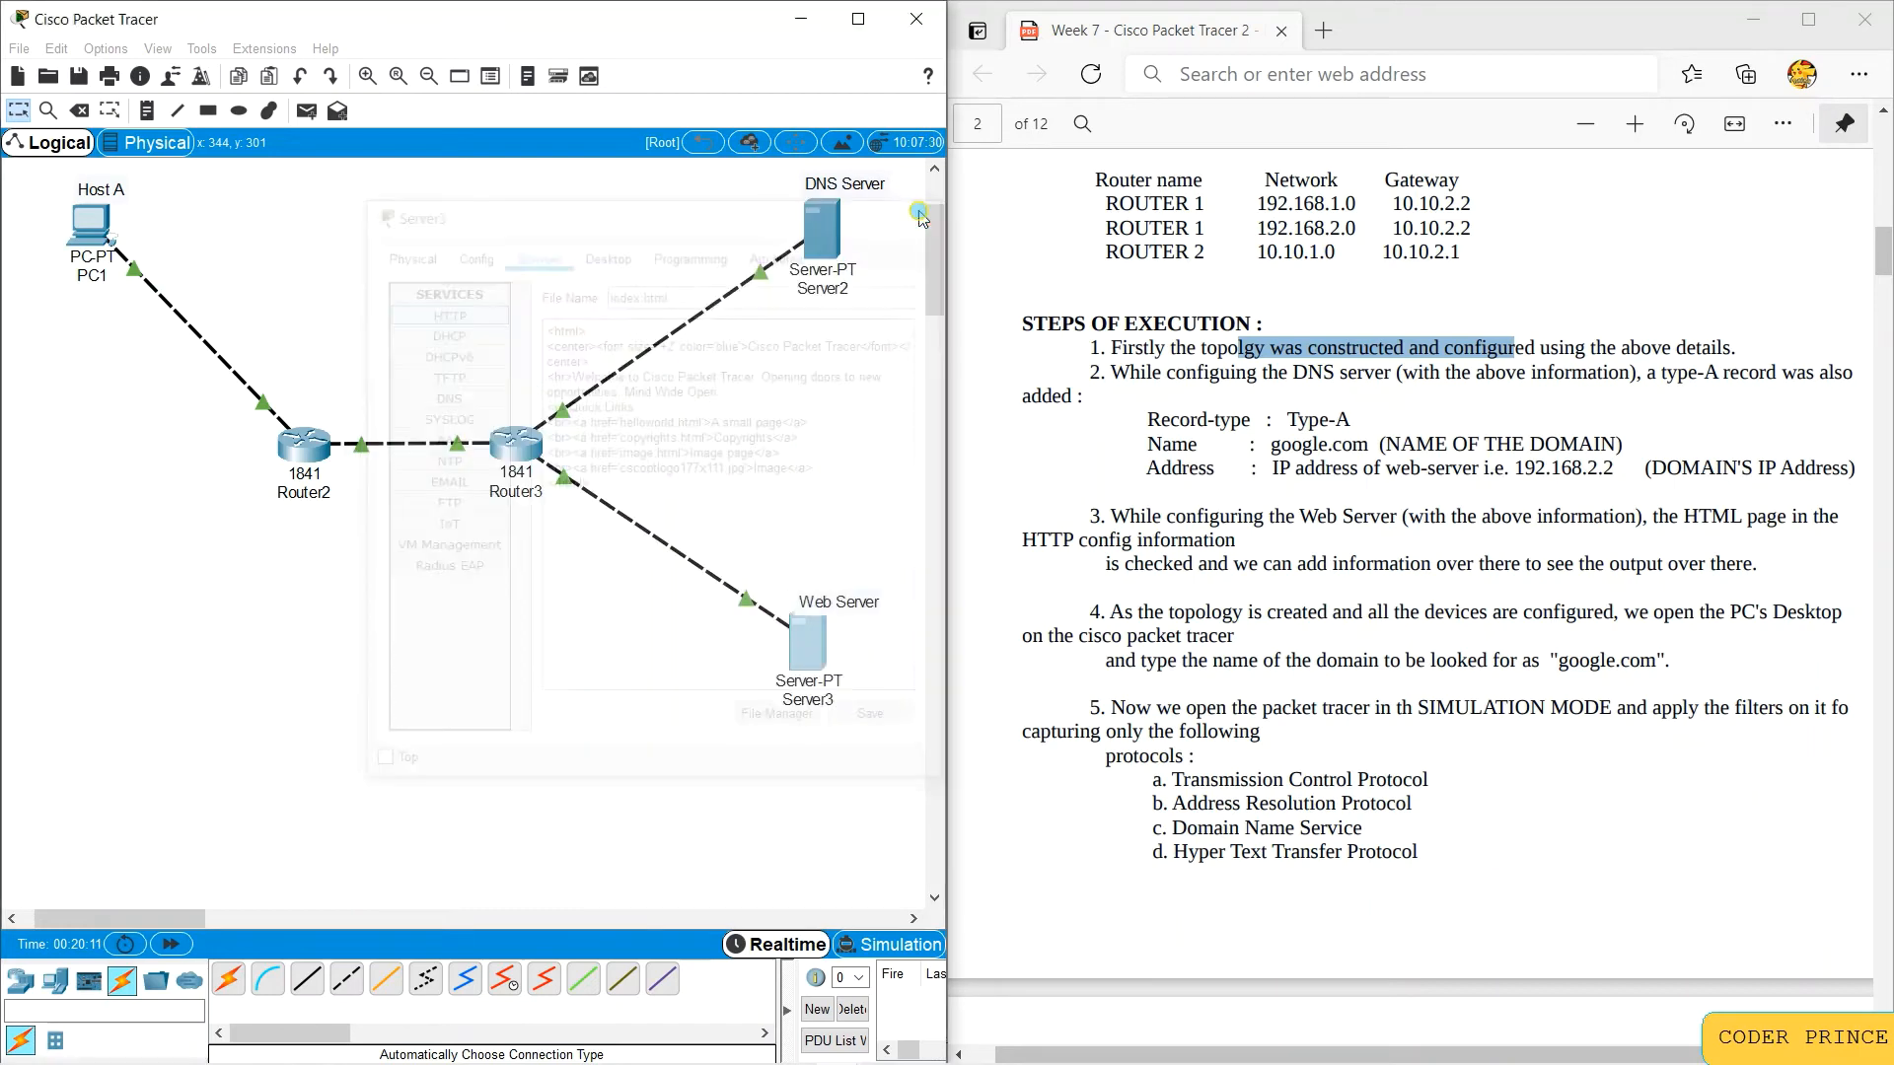
# Step: Read on in the lab PDF's execution steps and highlight the beginning of step 4
pyautogui.scroll(-1, 1254, 500)
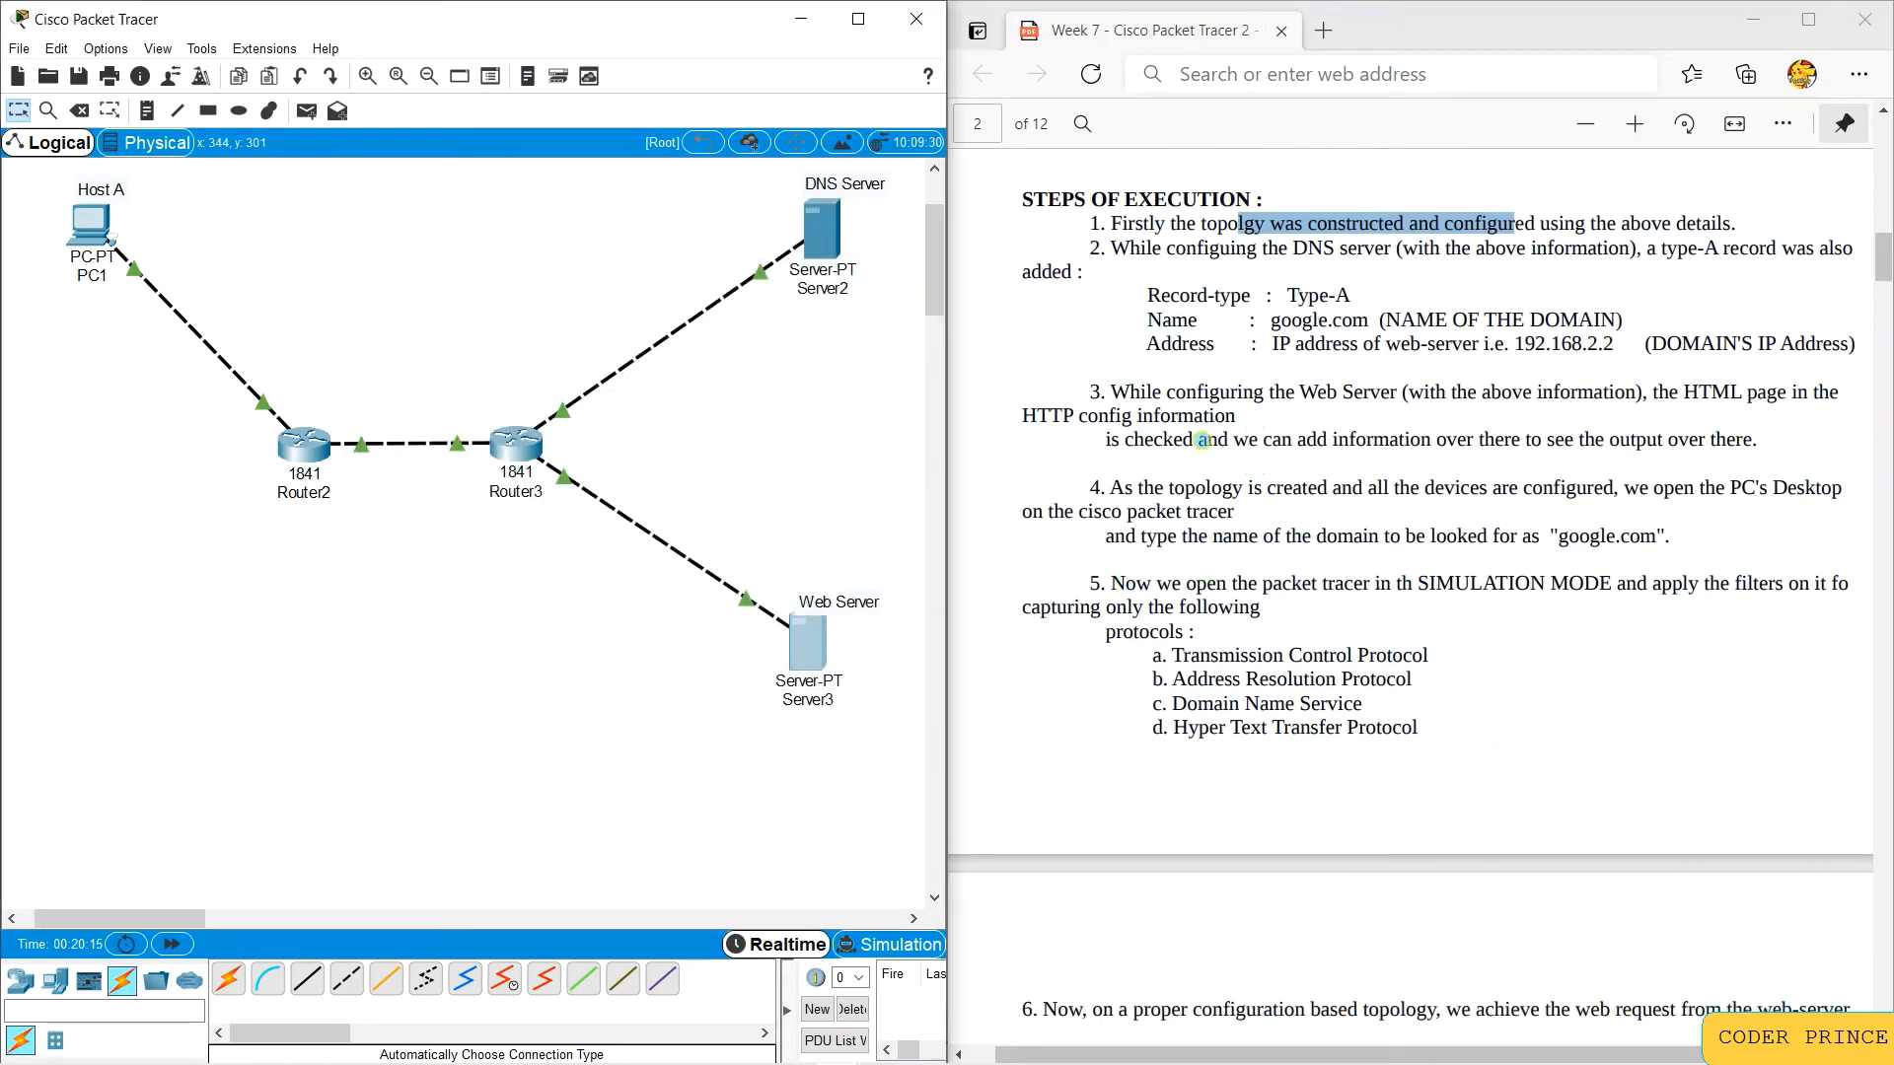
pyautogui.scroll(-1, 1106, 460)
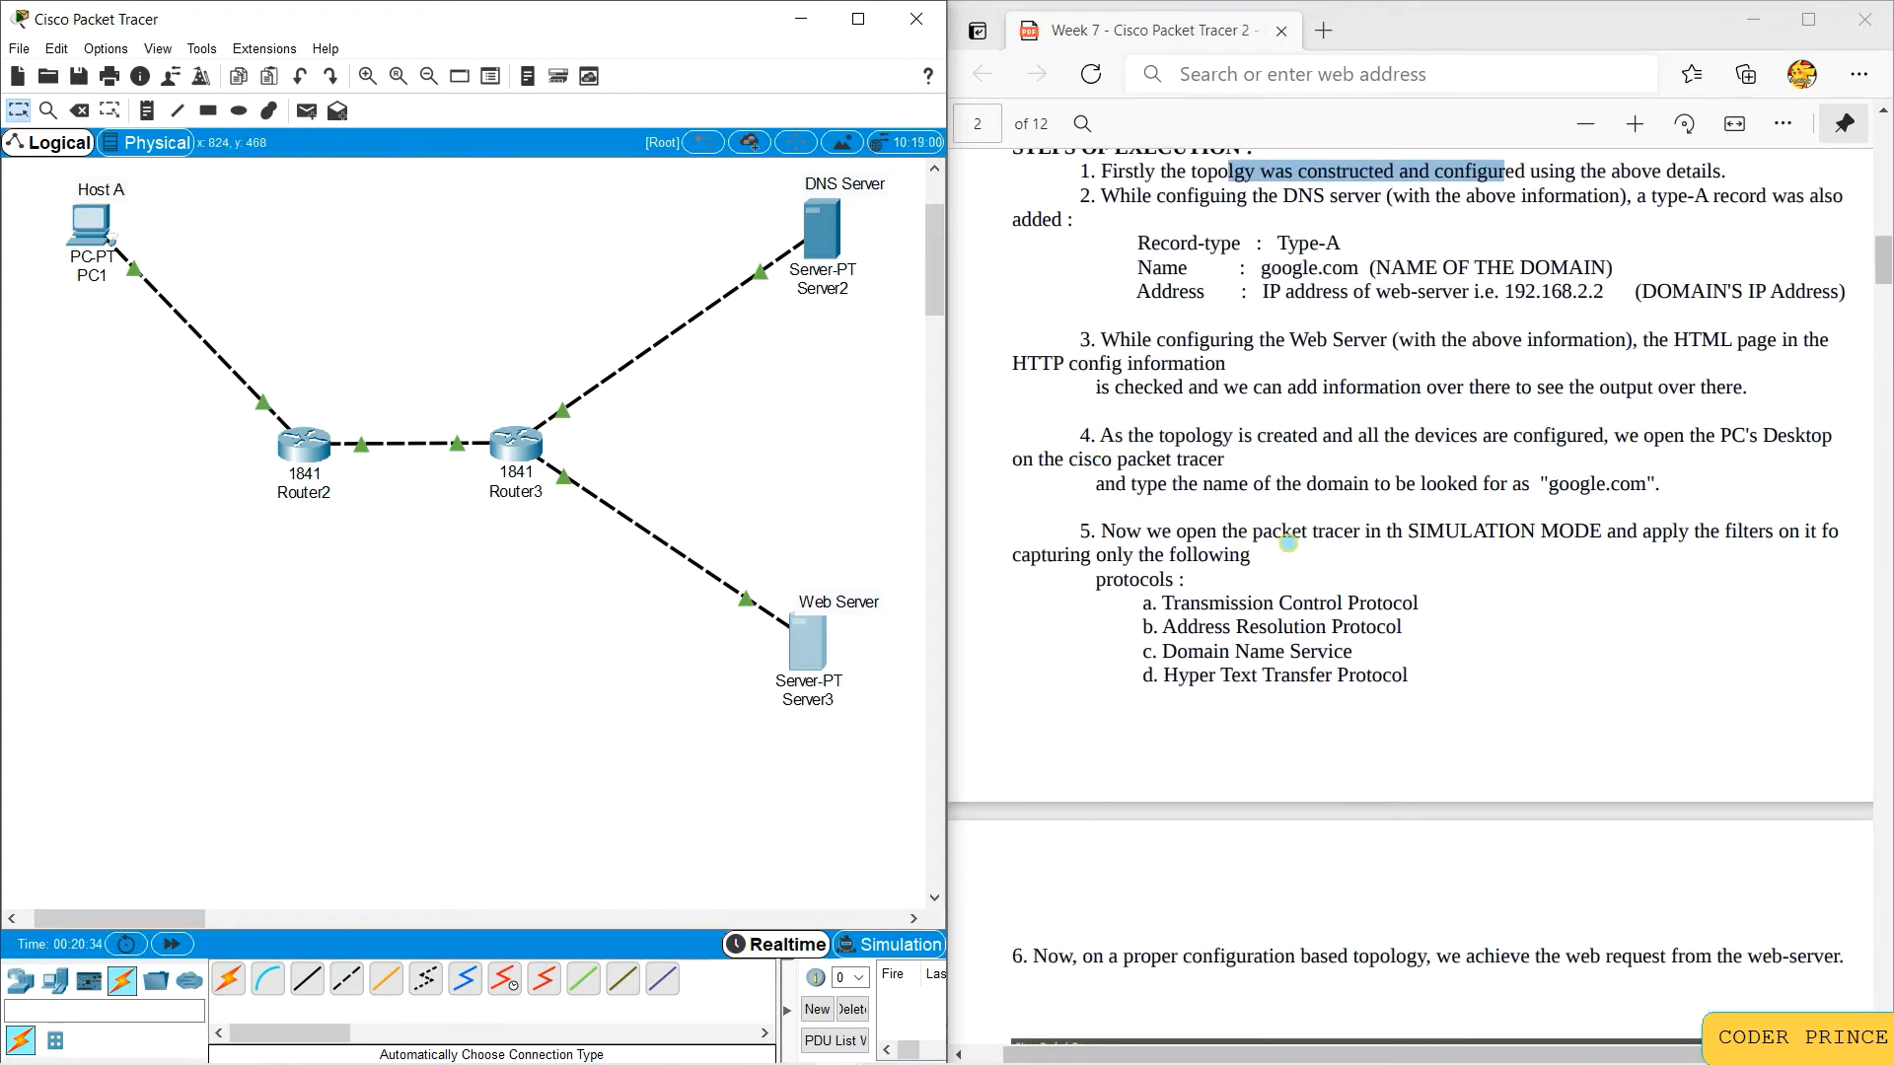
pyautogui.moveTo(1081, 435); pyautogui.dragTo(1299, 458)
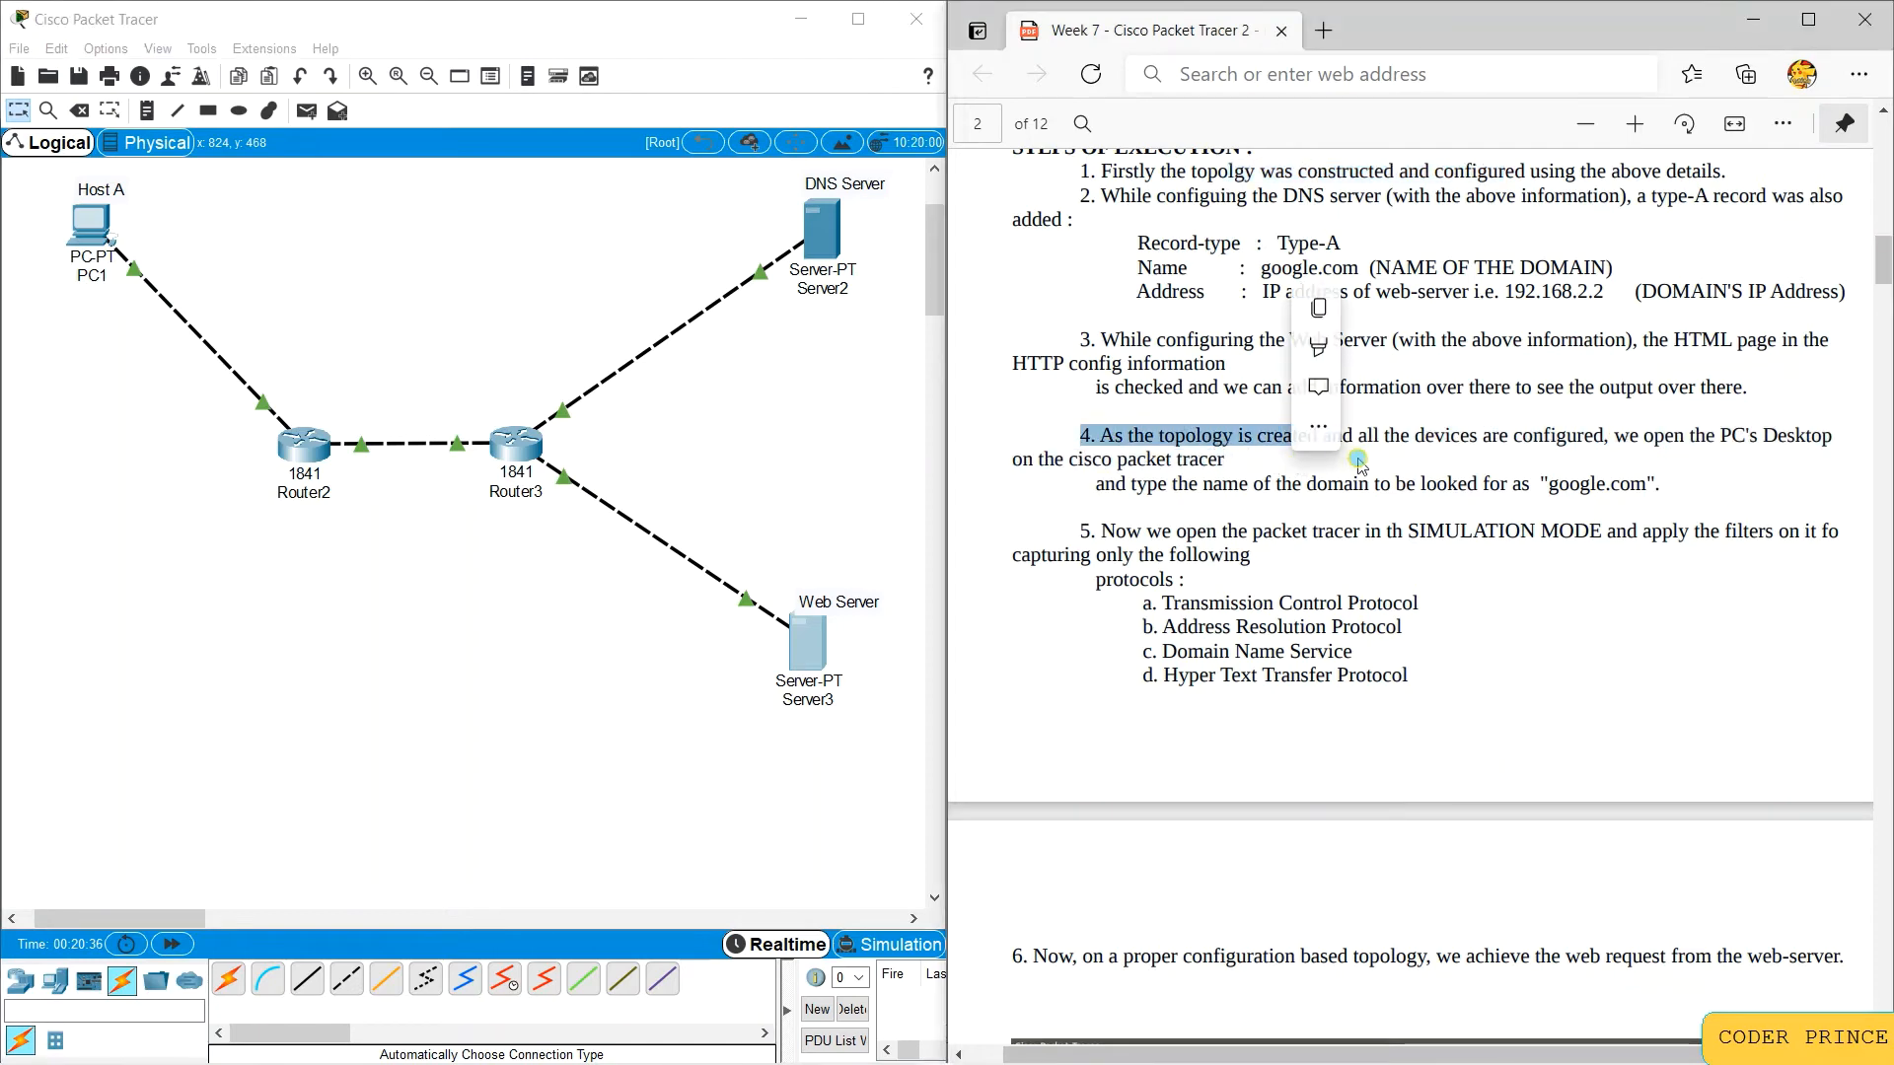
# Step: Open PC1's desktop applications and move its window clear of the lab PDF
pyautogui.click(743, 441)
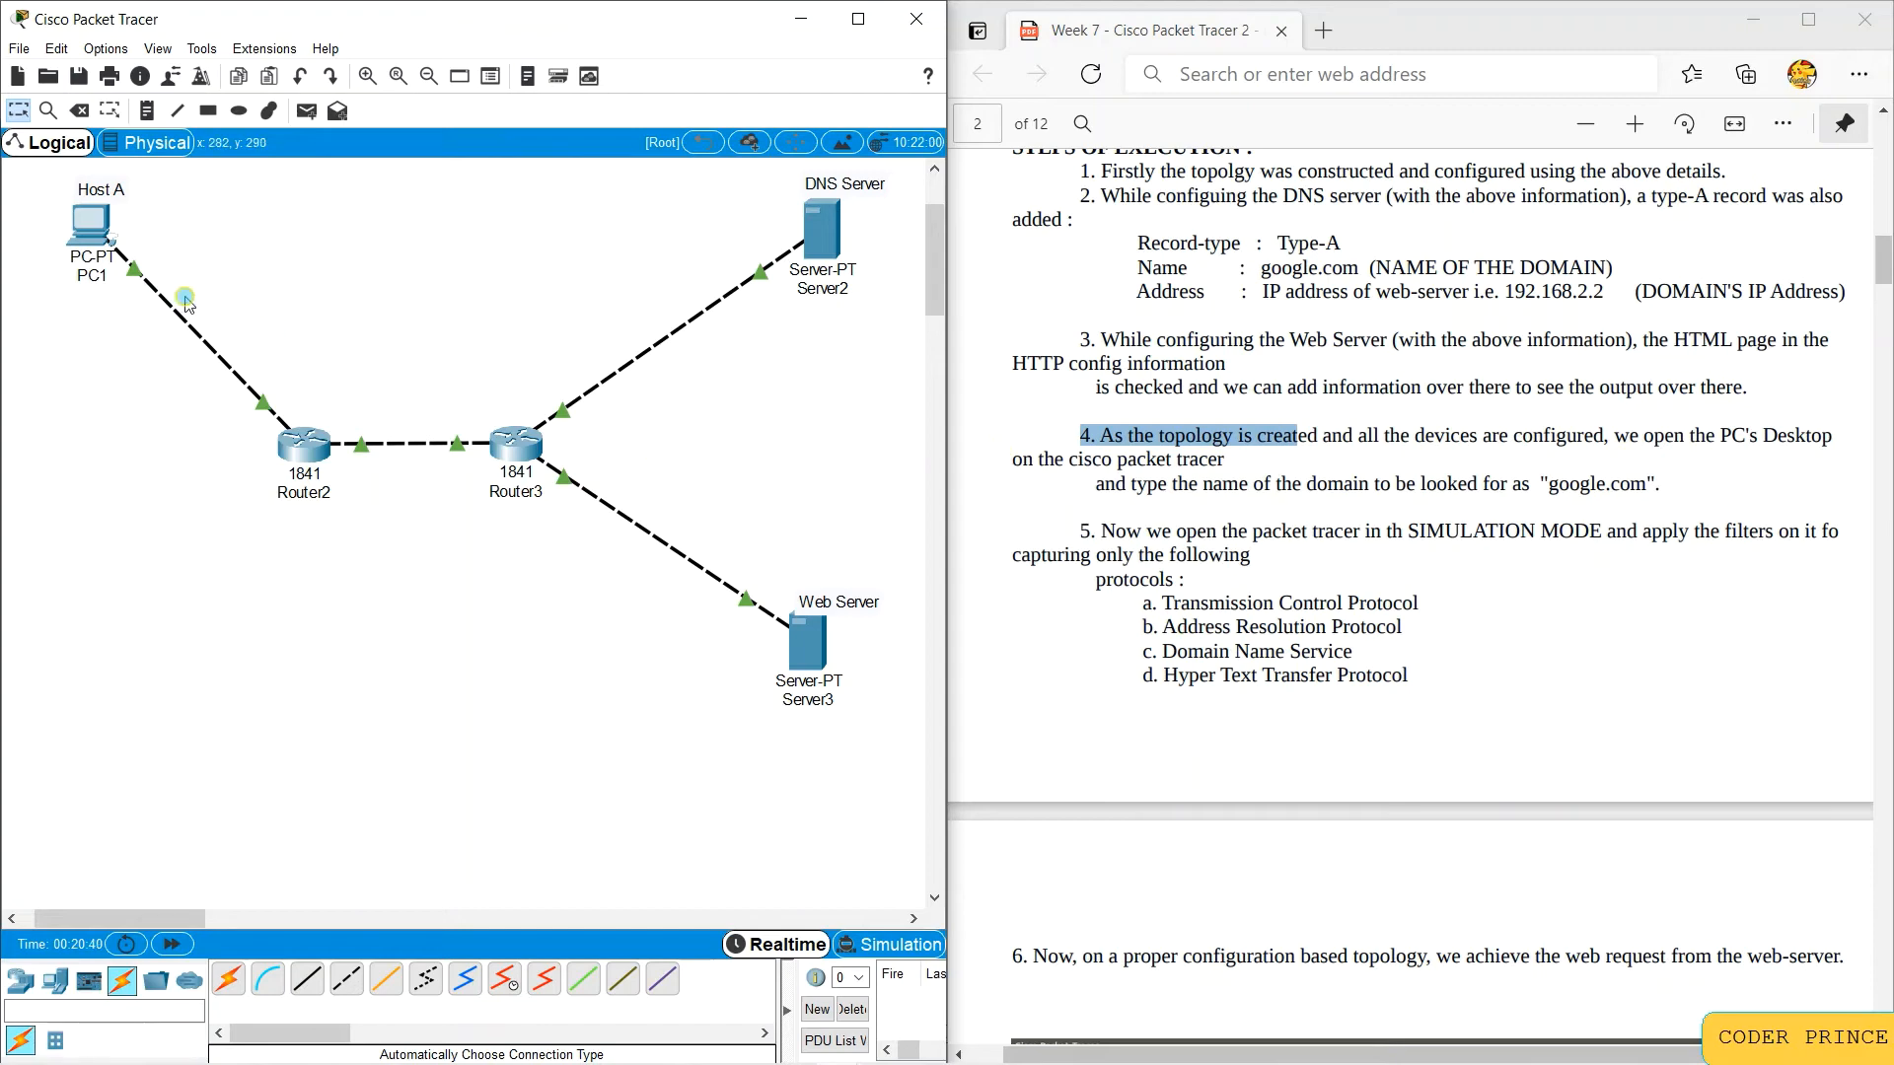
pyautogui.click(101, 230)
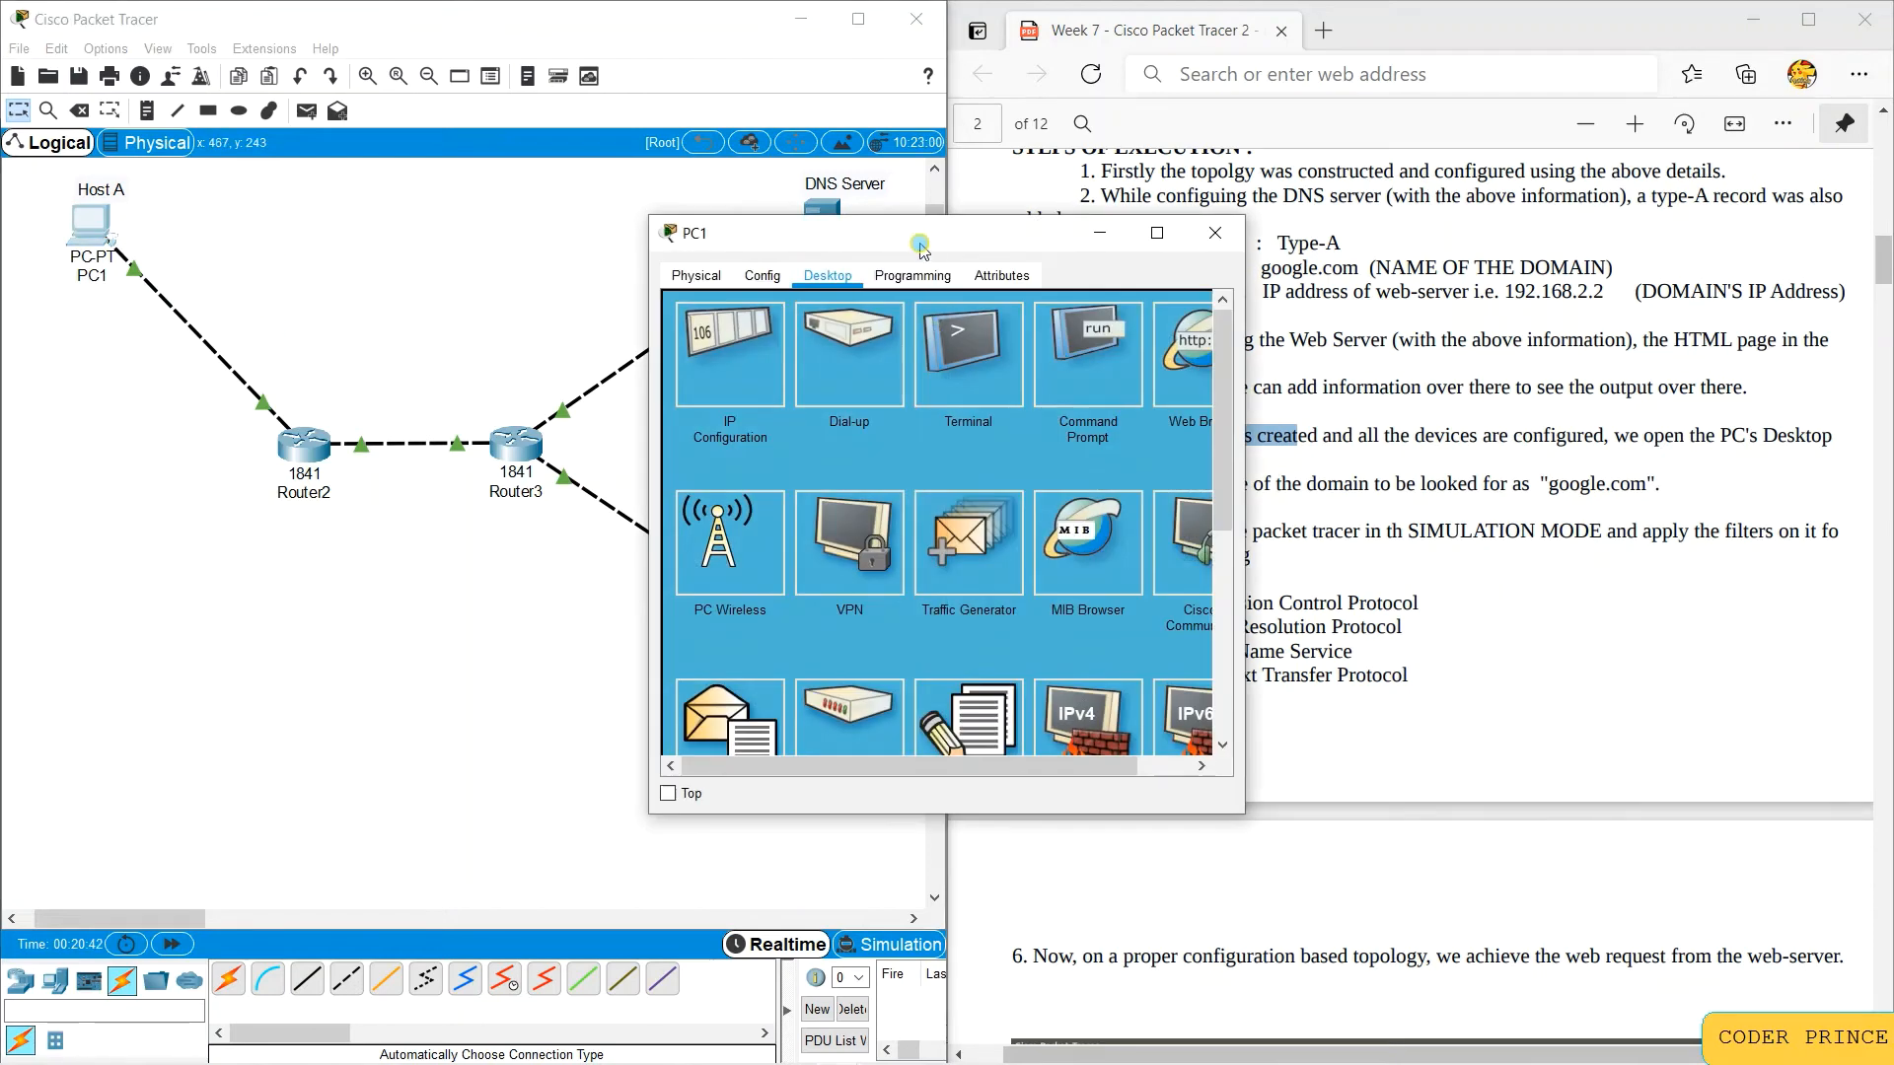
pyautogui.moveTo(909, 234); pyautogui.dragTo(446, 234)
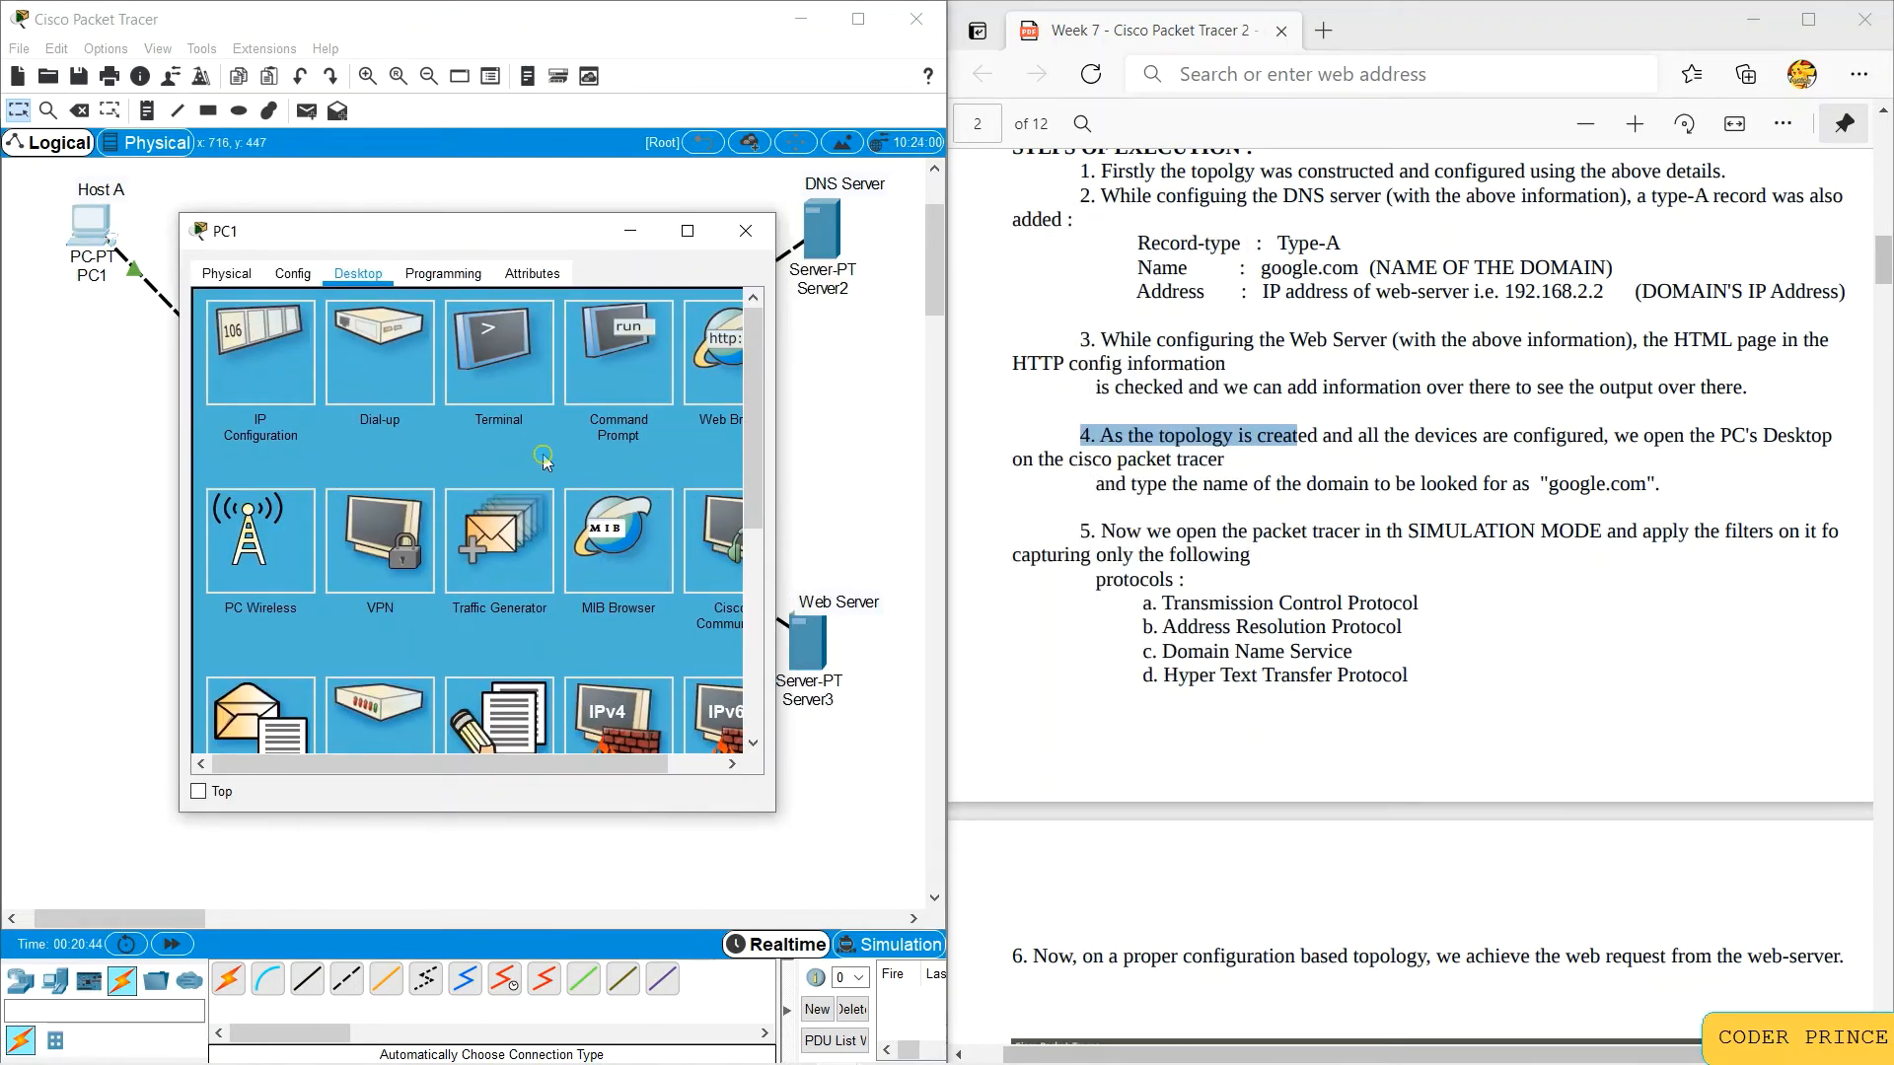
# Step: Open the web browser on PC1's desktop and enter google.com as the URL
pyautogui.hscroll(2, 544, 460)
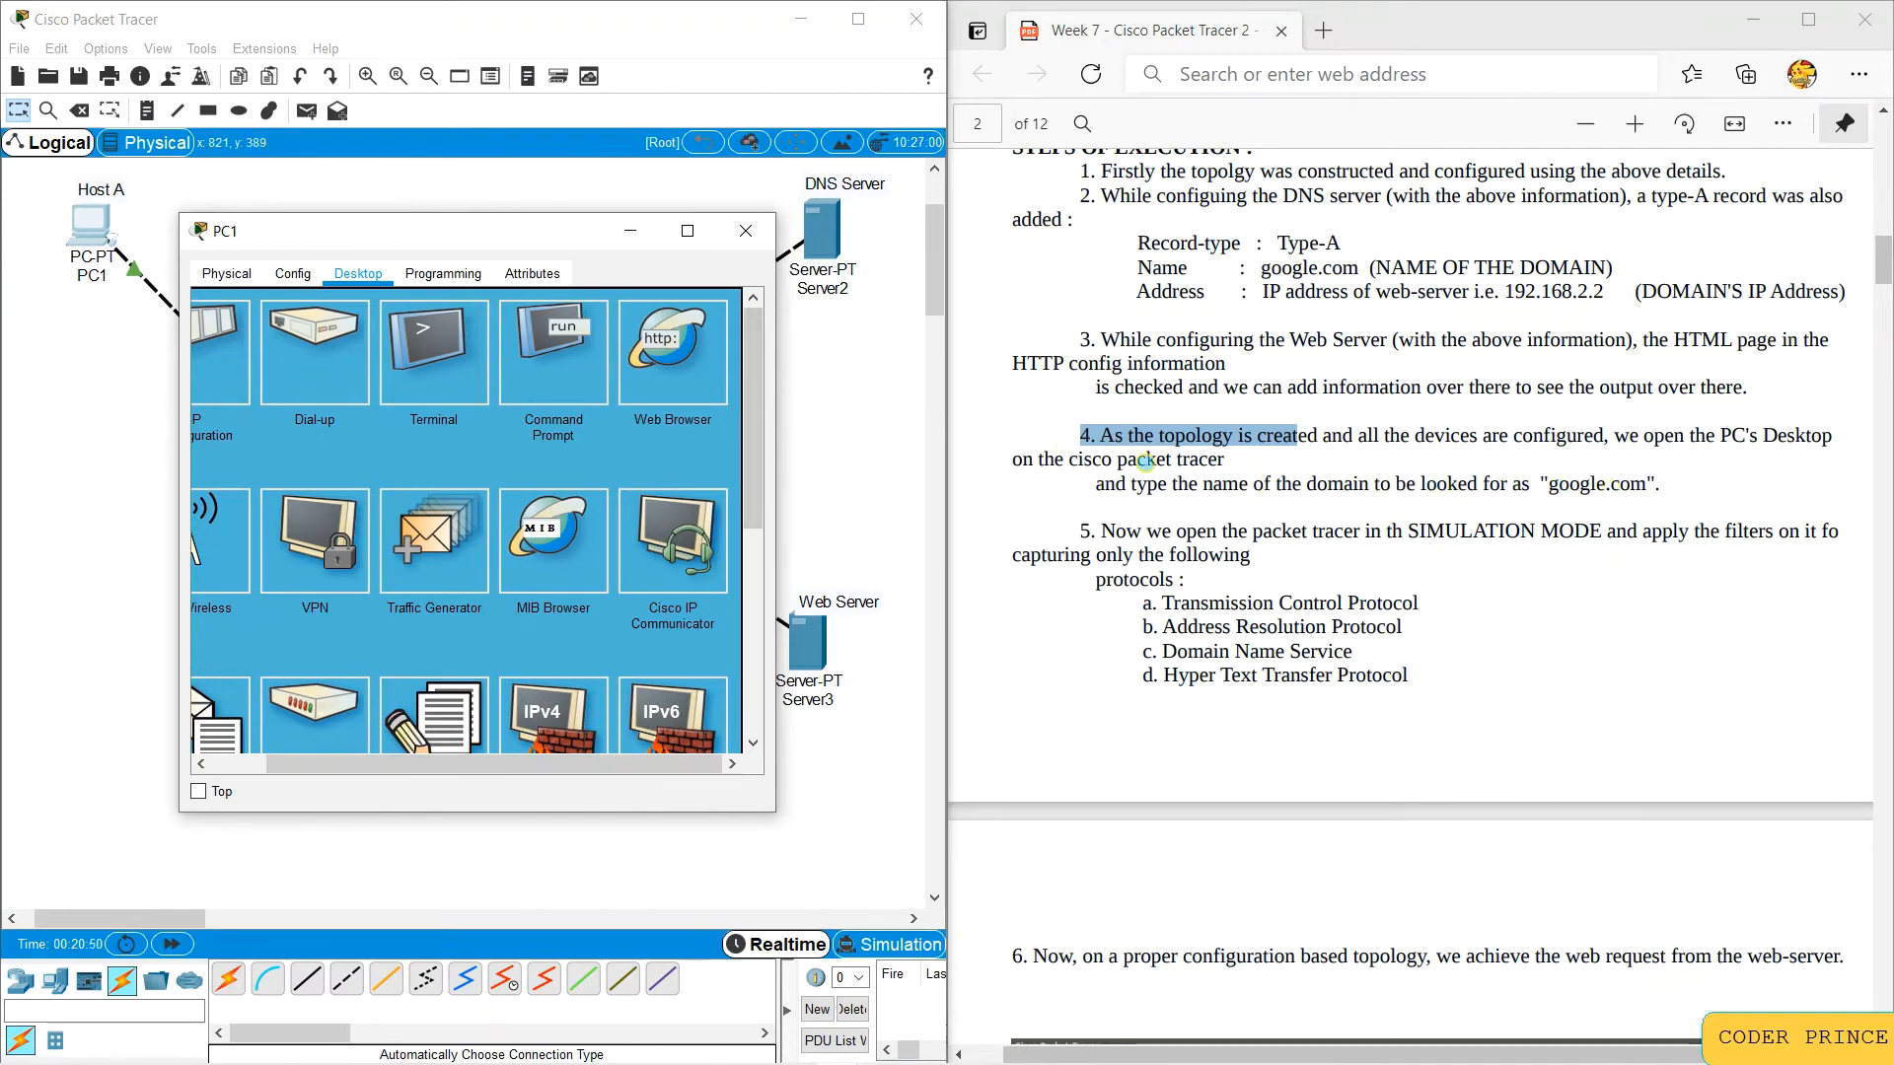
pyautogui.hscroll(-2, 428, 544)
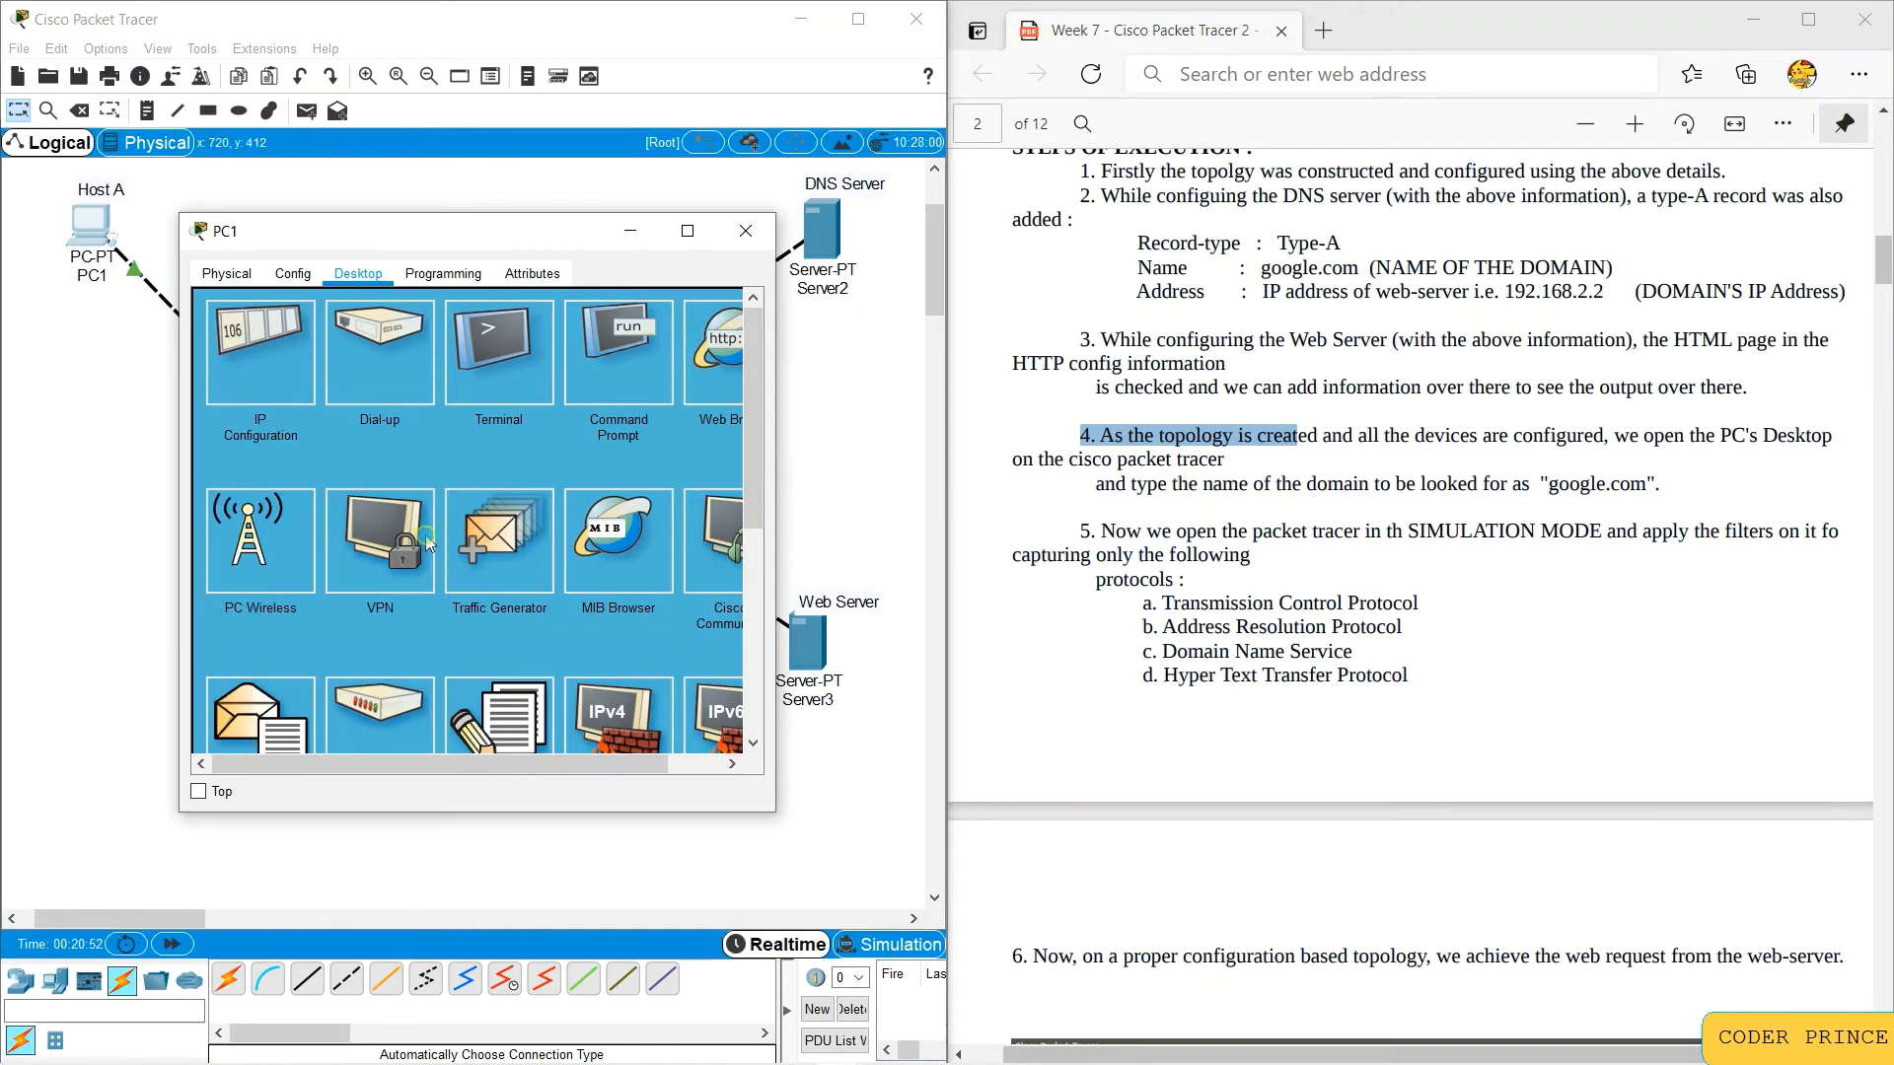
pyautogui.hscroll(2, 428, 544)
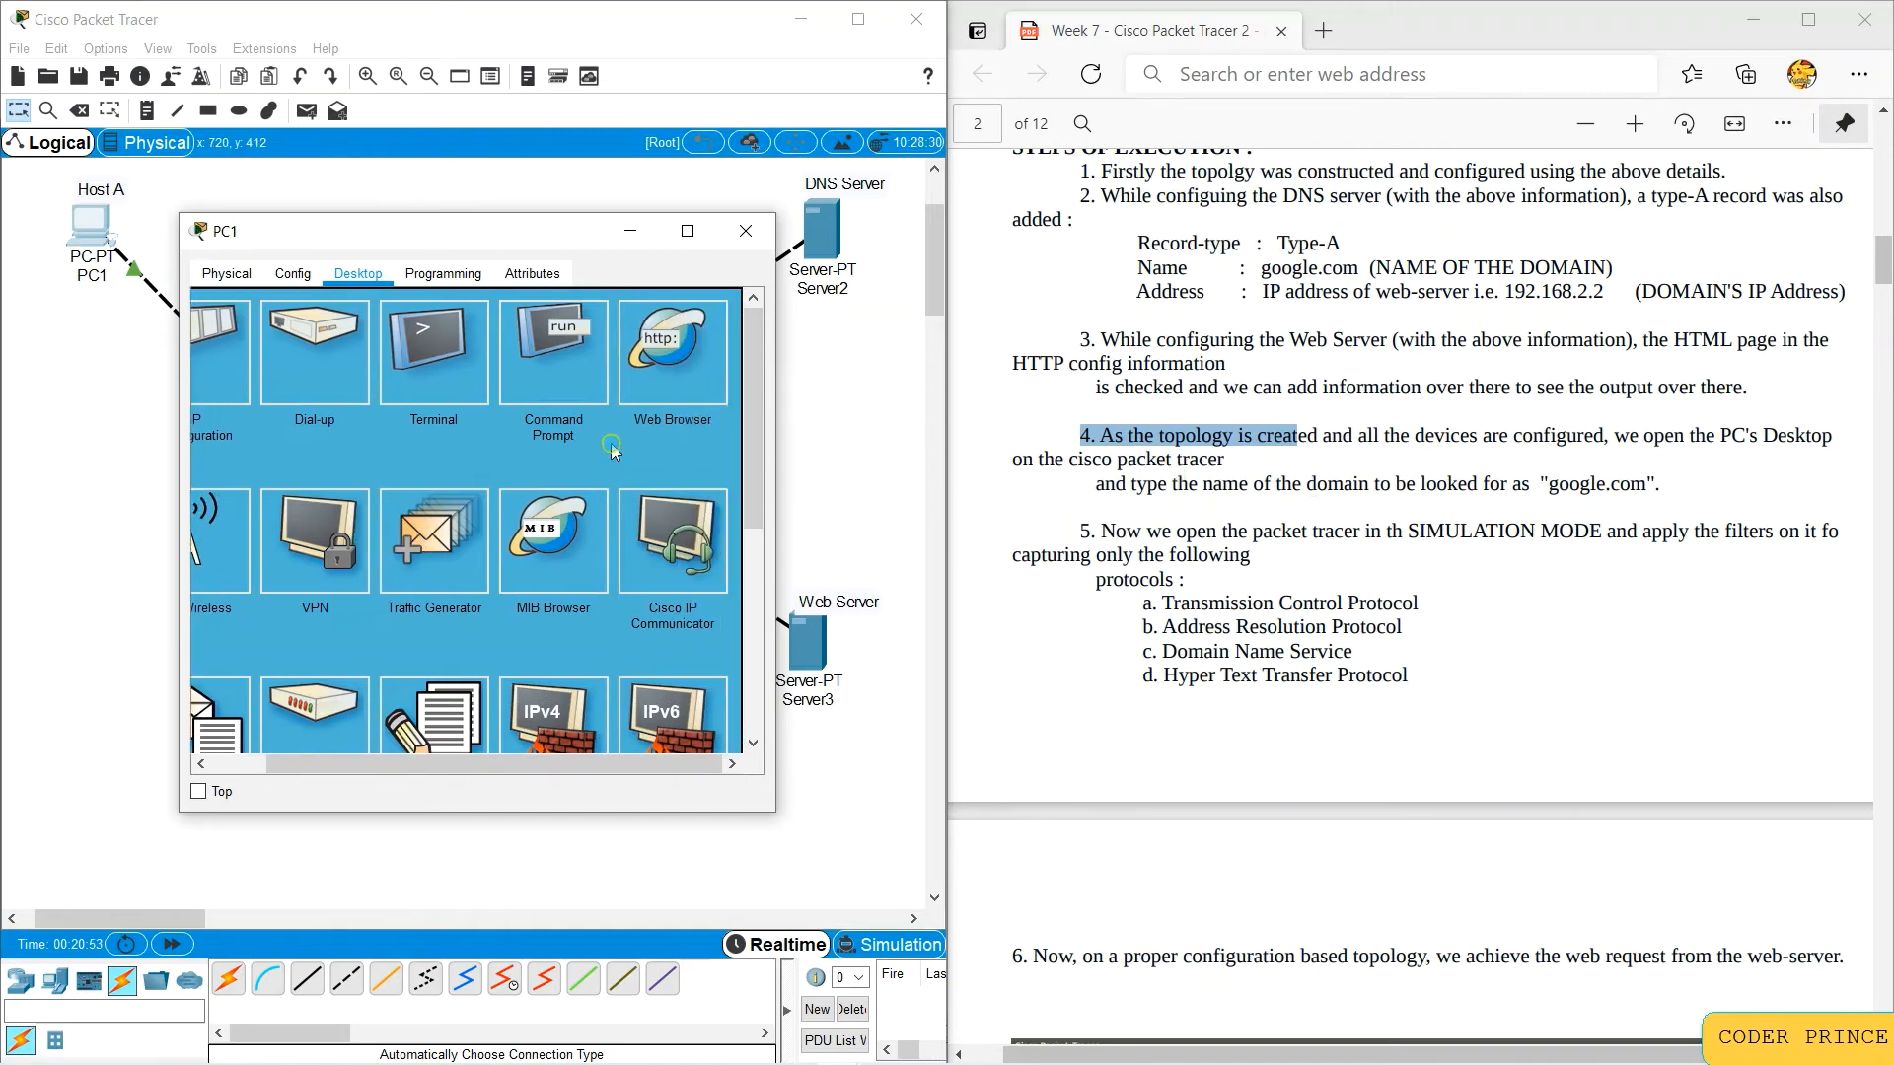
pyautogui.click(698, 373)
pyautogui.click(360, 345)
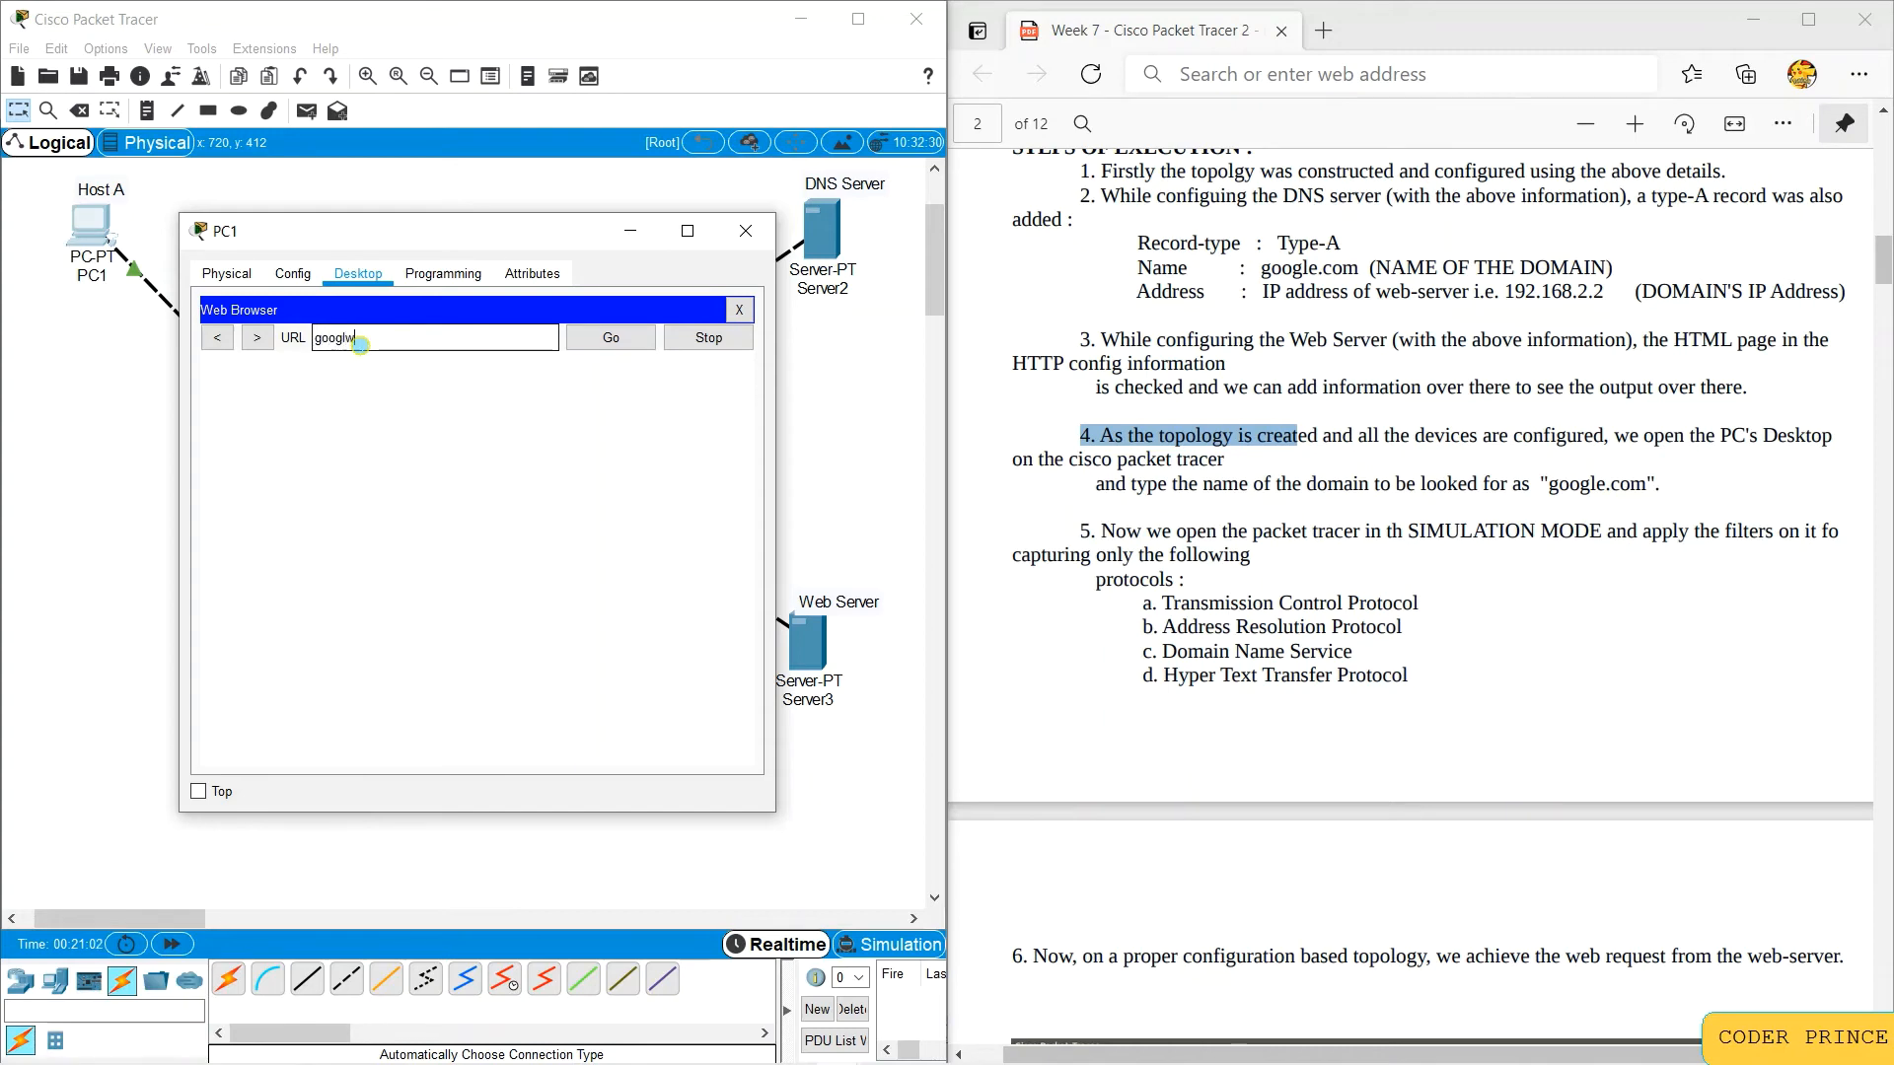
pyautogui.write('google')
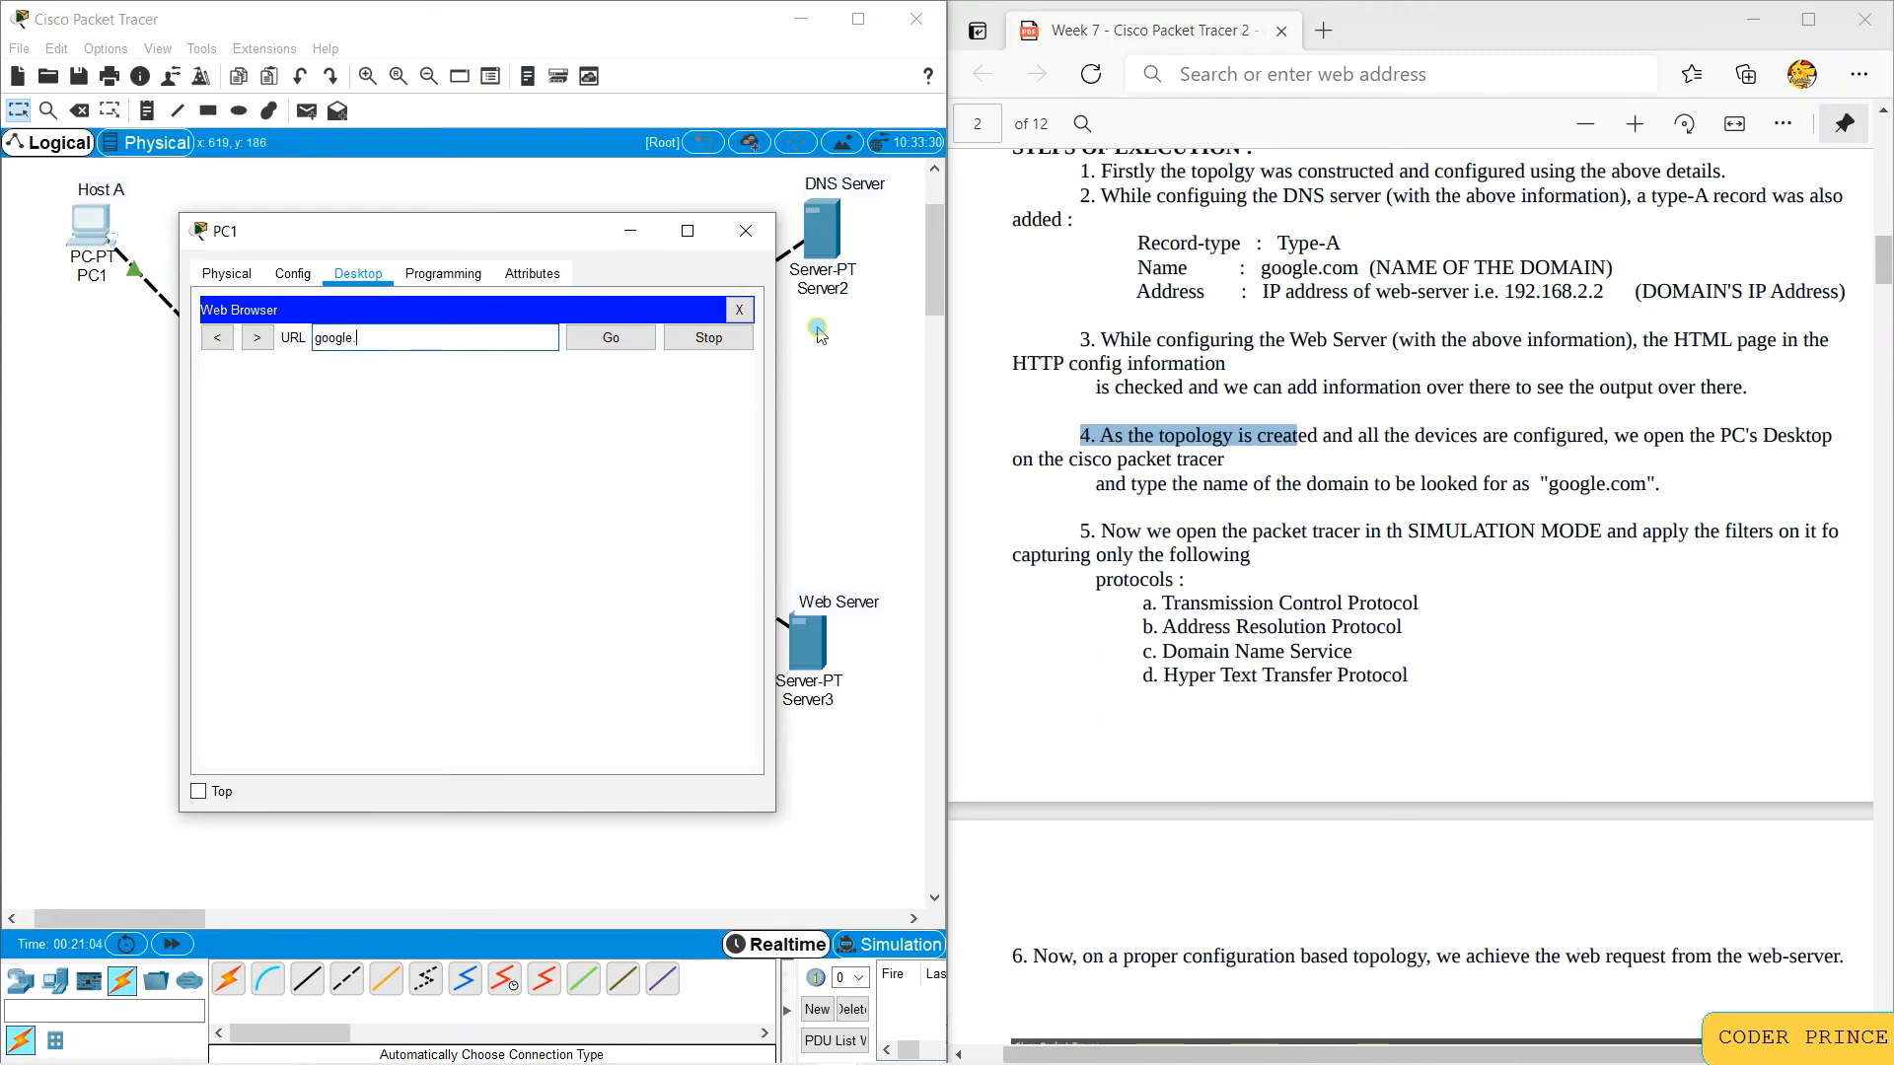
pyautogui.write('.')
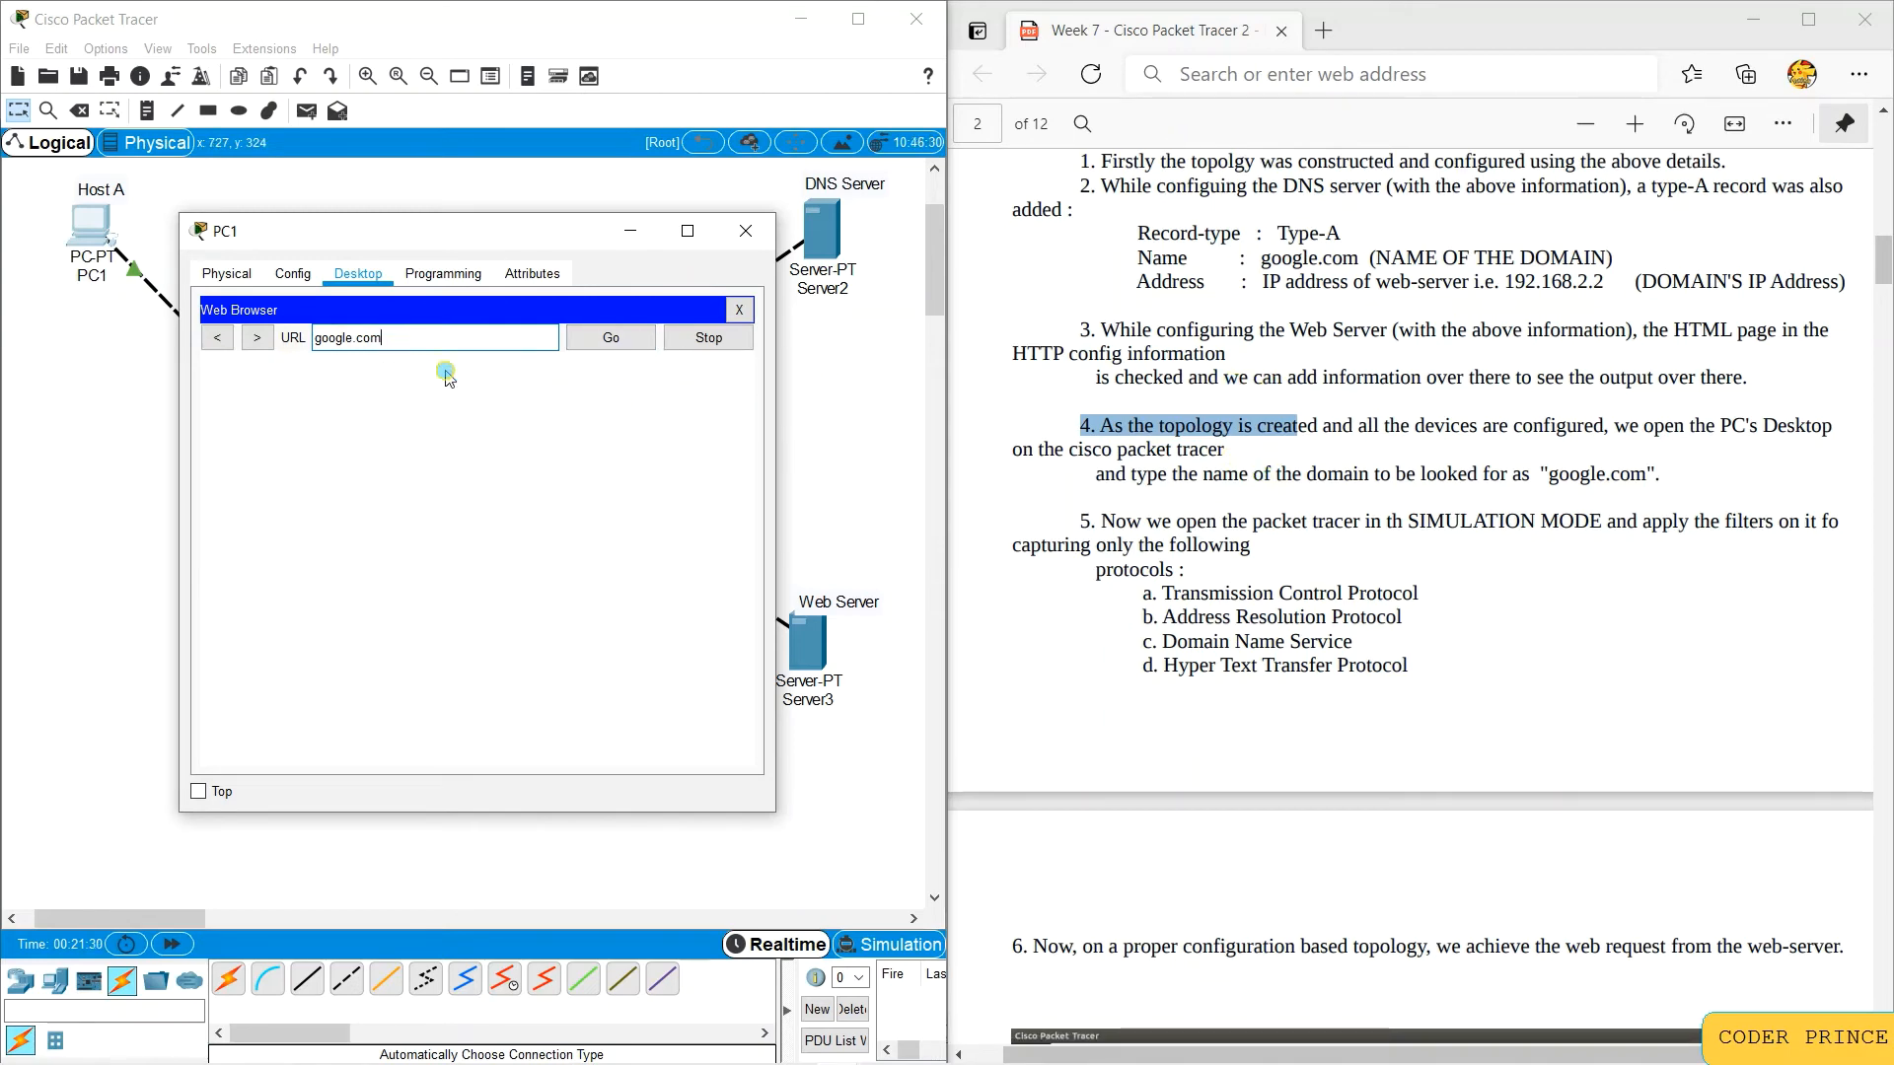
# Step: Maximize the Packet Tracer window and load google.com in PC1's web browser
pyautogui.click(578, 341)
pyautogui.click(866, 20)
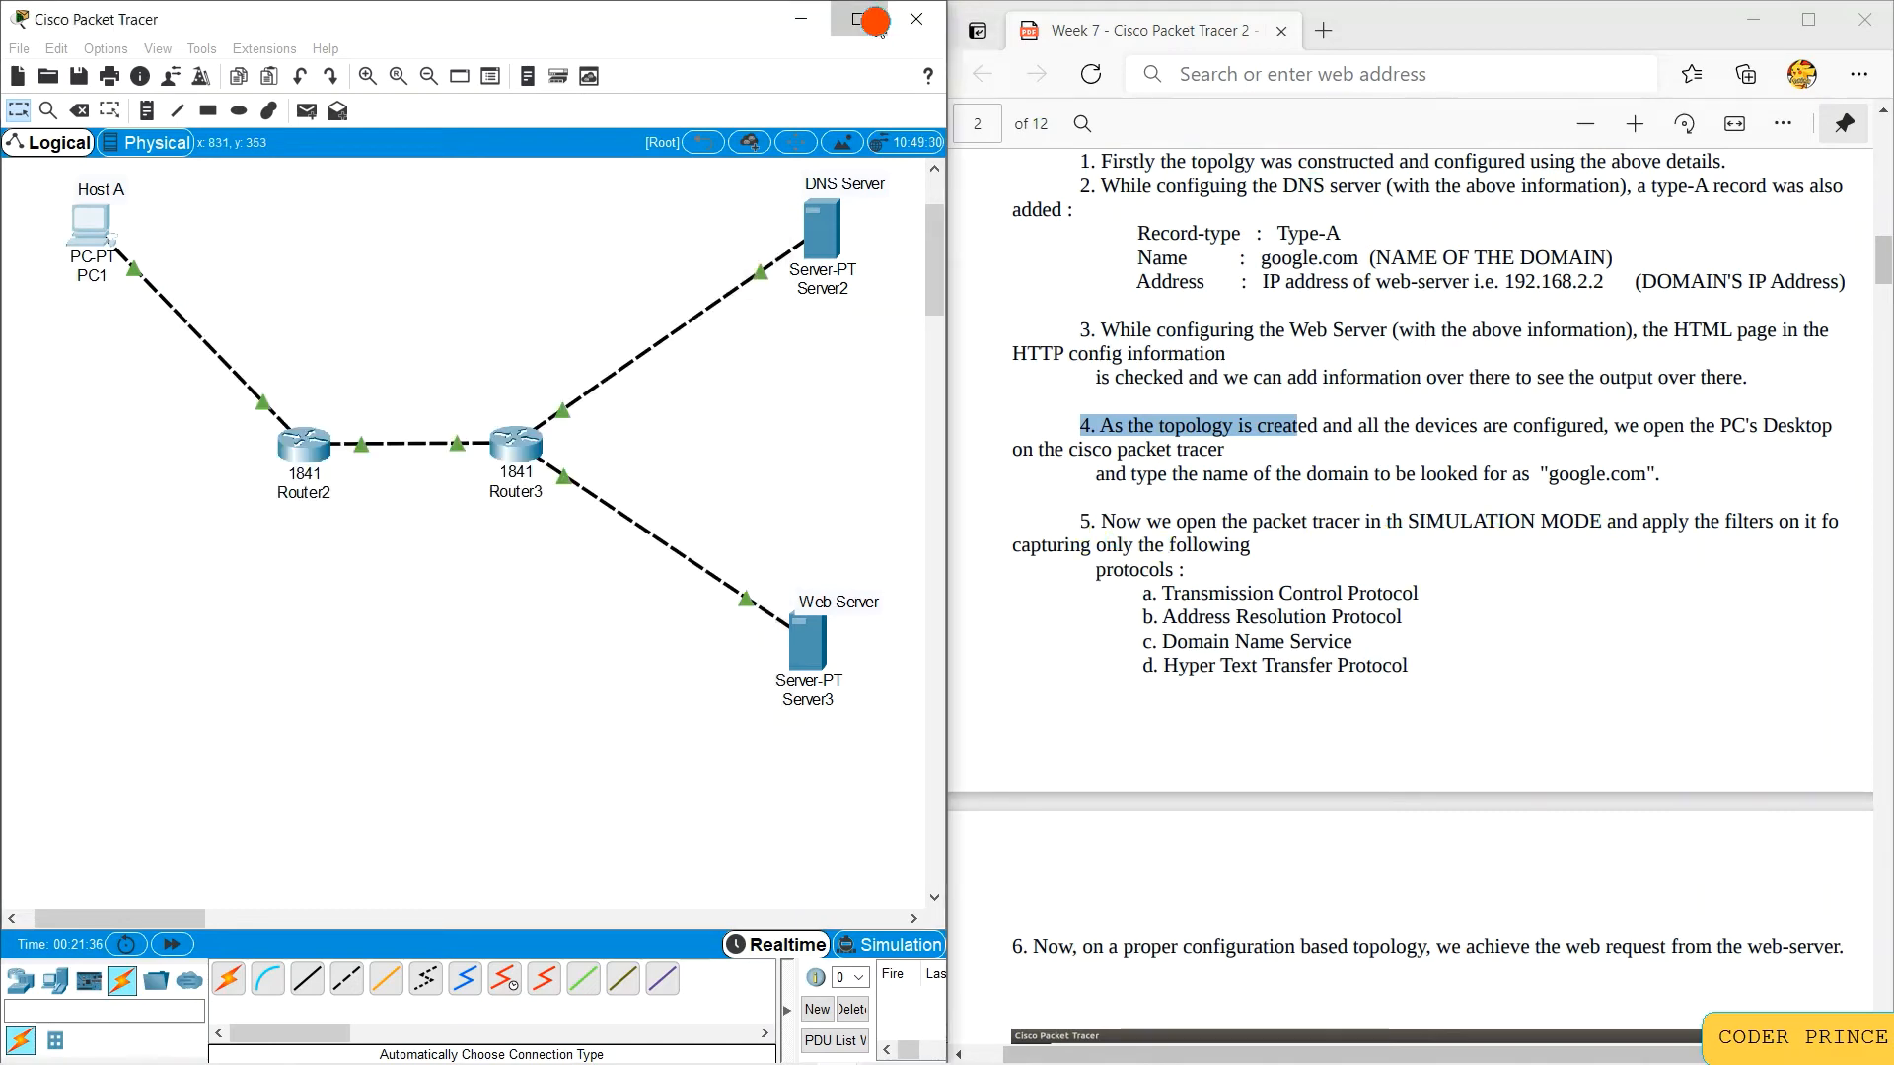
pyautogui.click(87, 219)
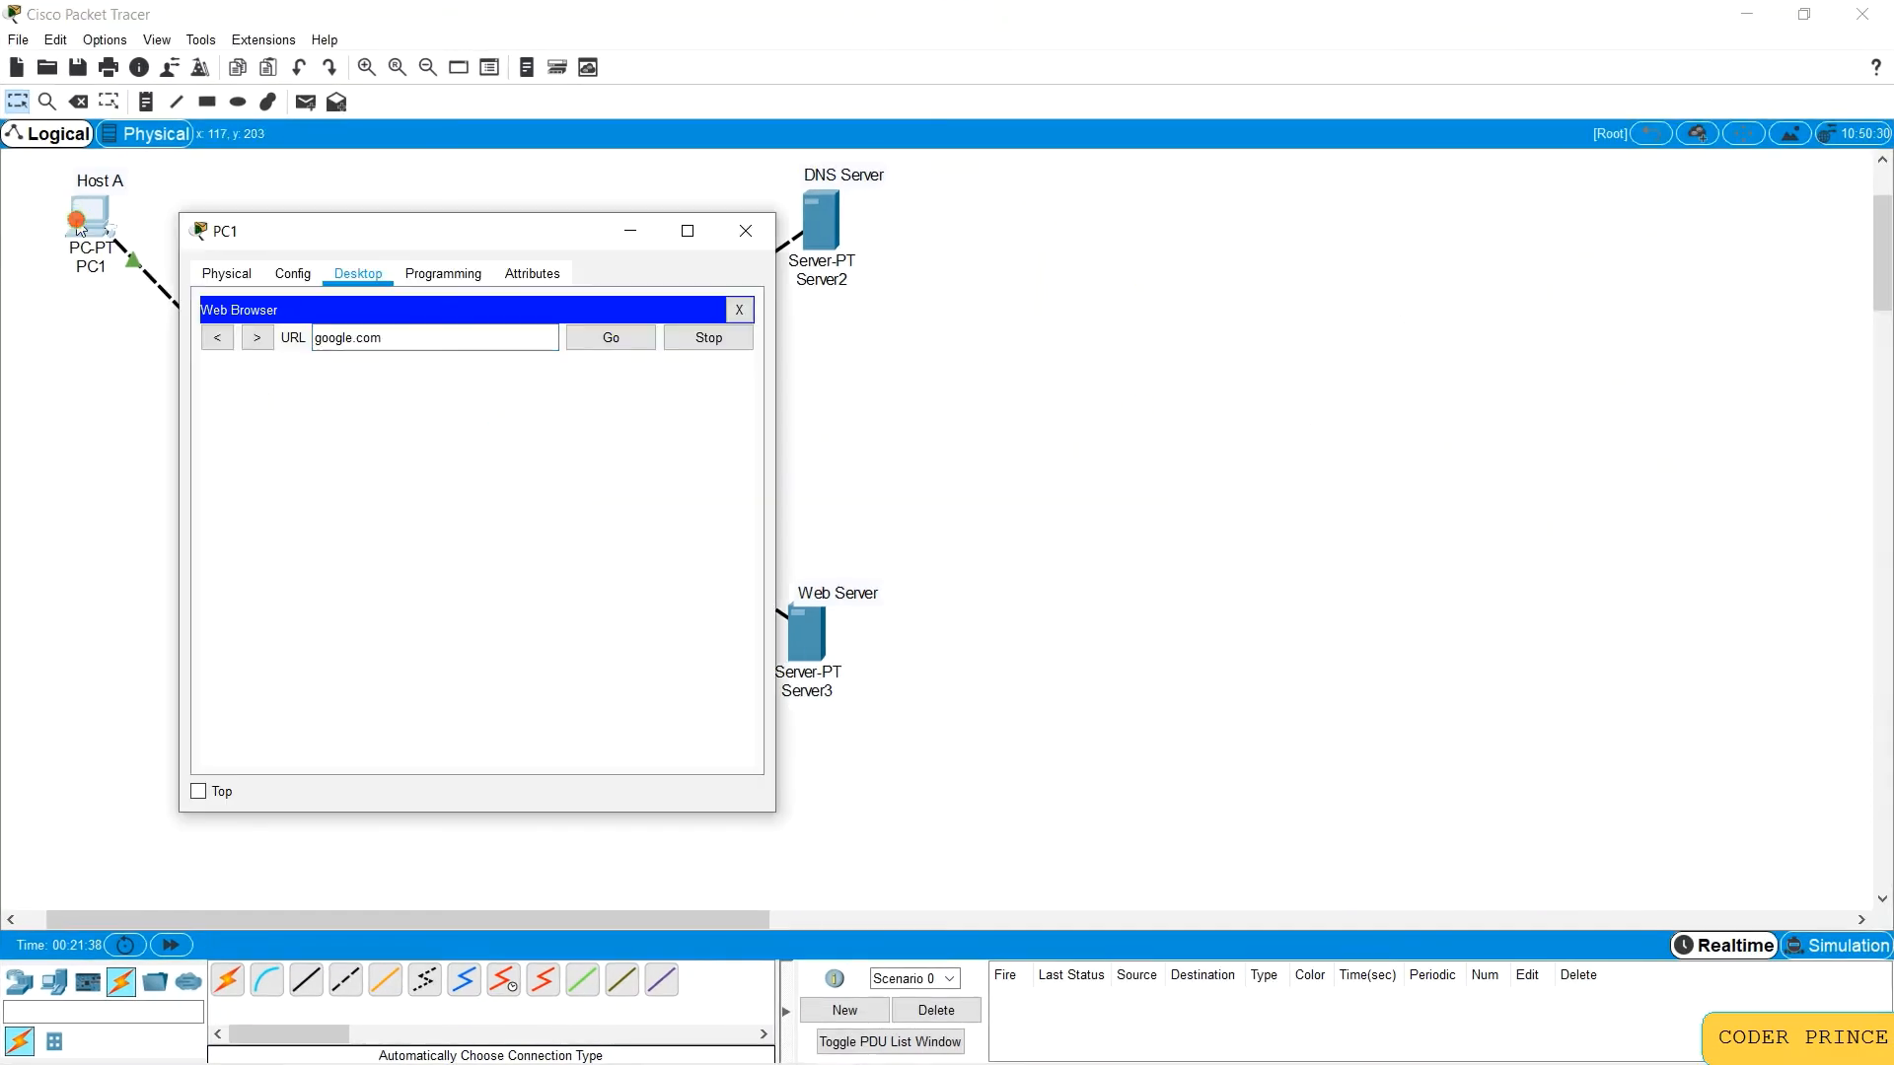
pyautogui.click(614, 338)
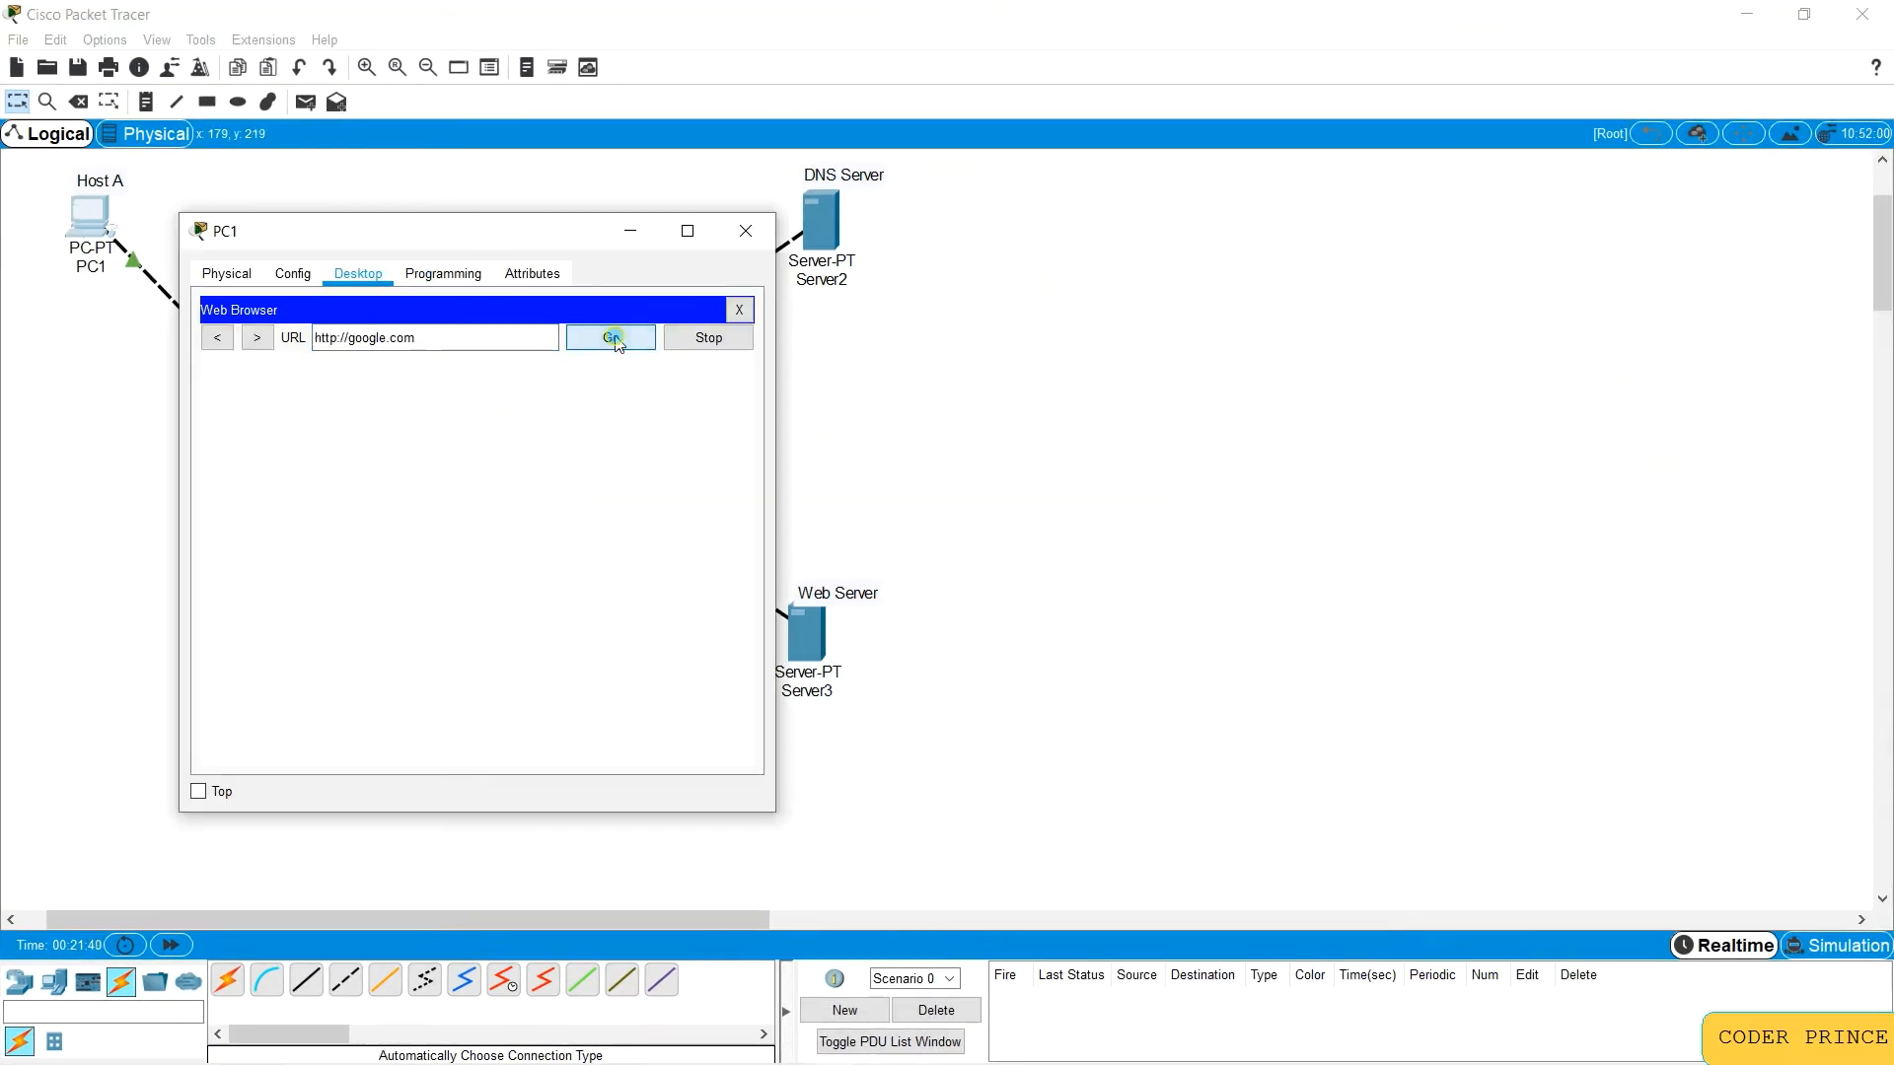
# Step: Switch the network to Simulation mode and widen the simulation panel
pyautogui.click(1821, 947)
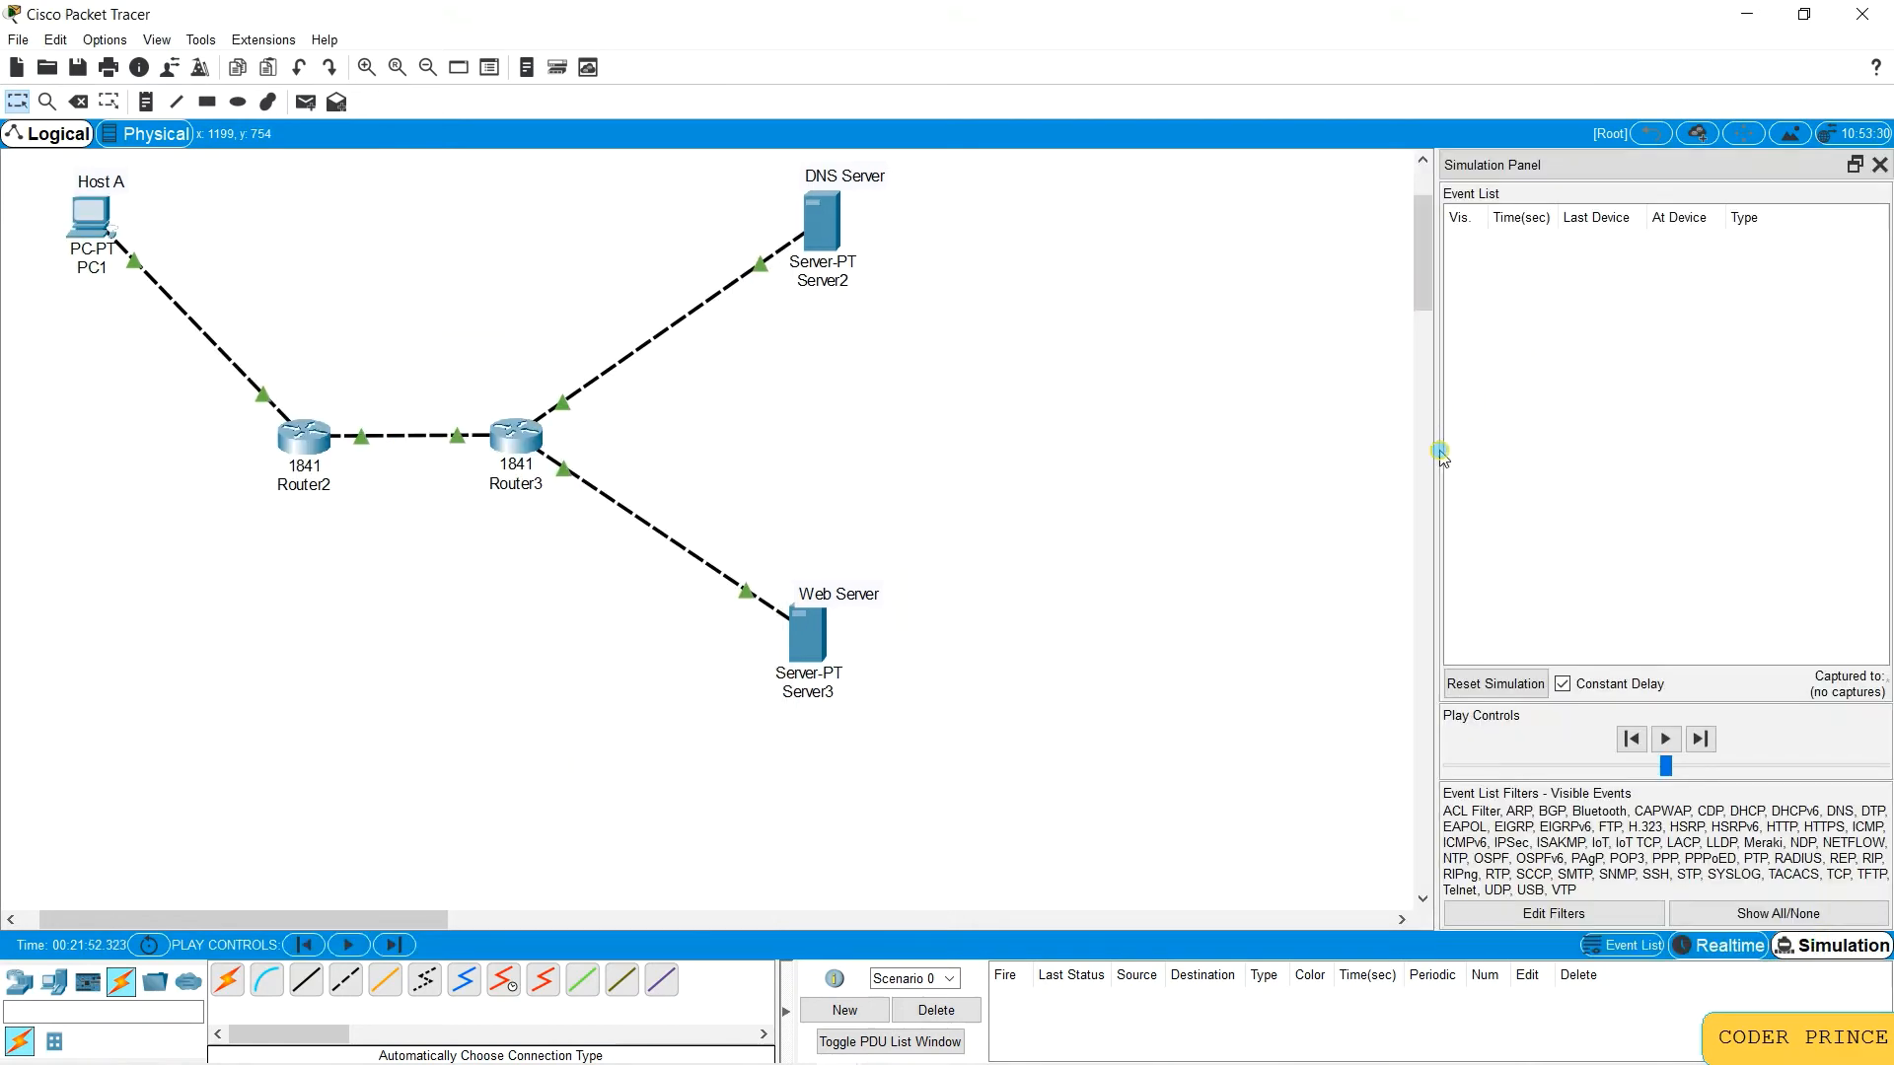
pyautogui.moveTo(1436, 451); pyautogui.dragTo(1132, 481)
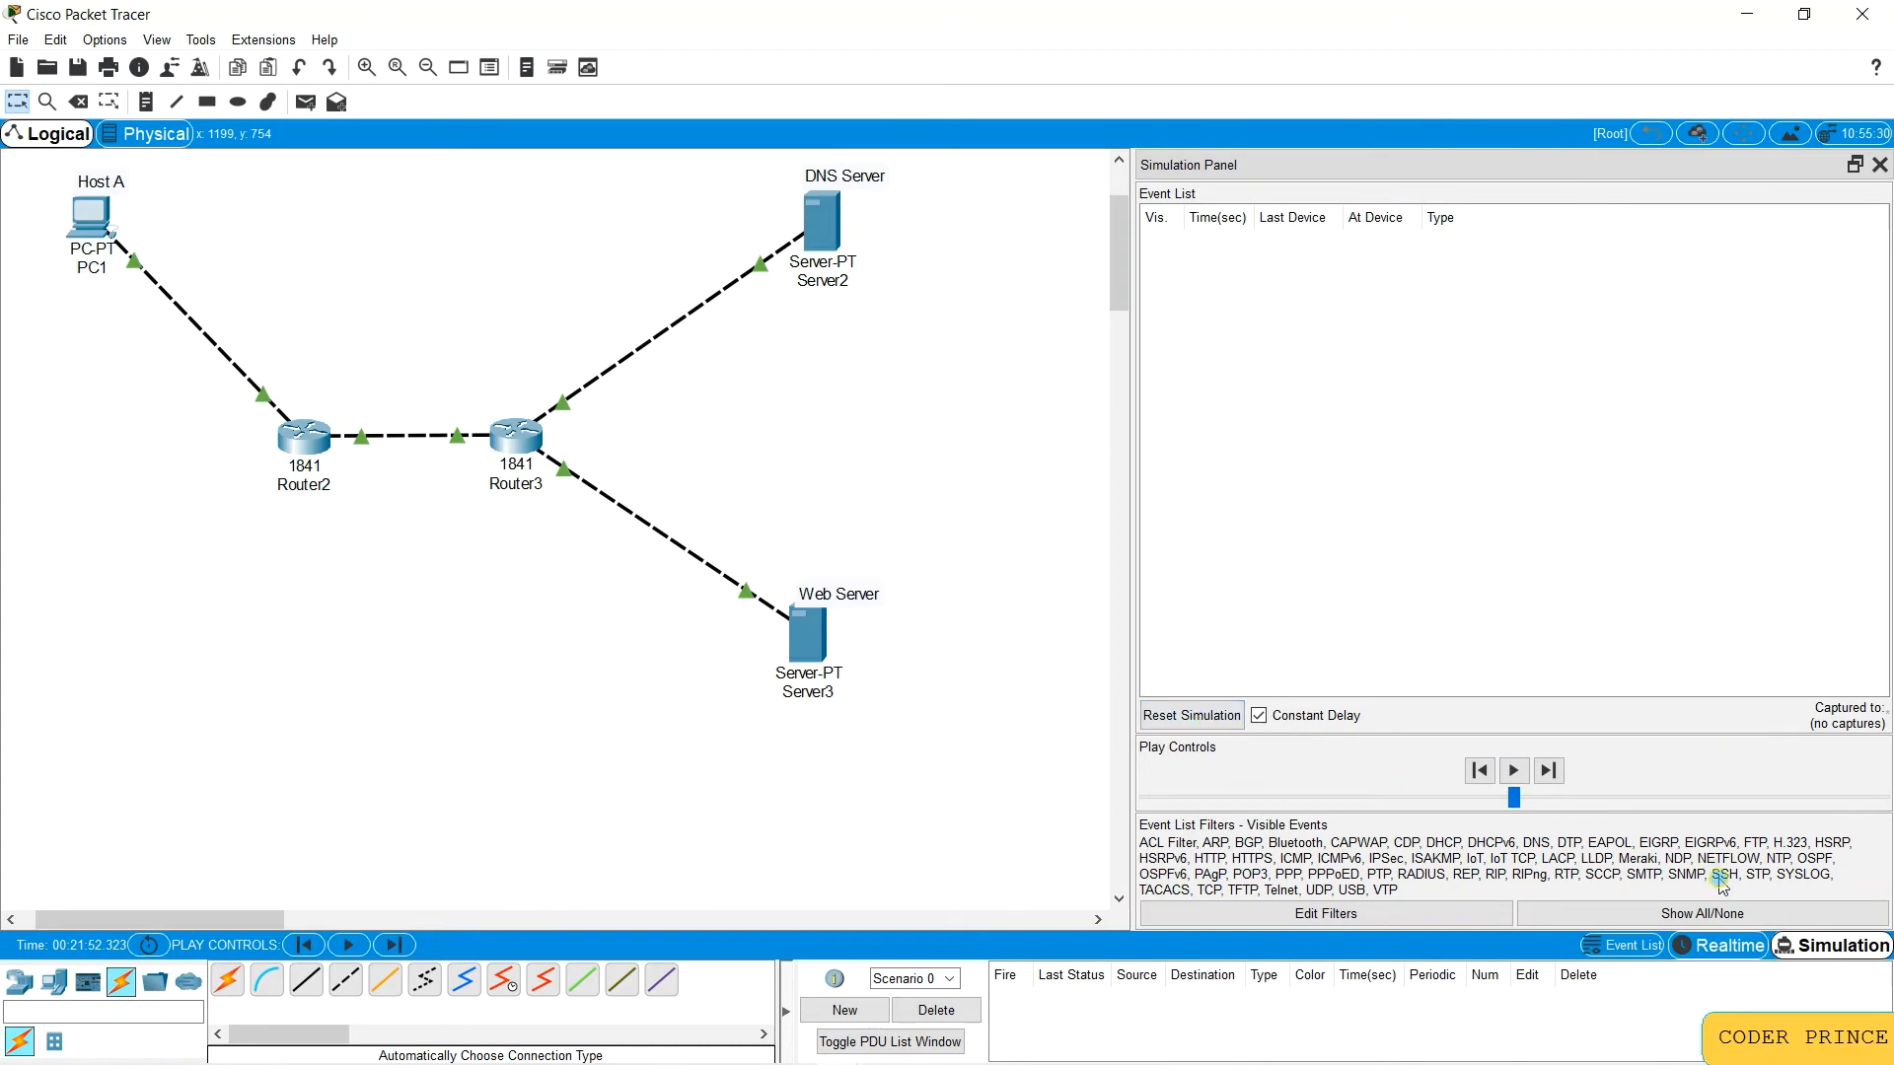
# Step: Hide all event types from the simulation's event list and open its event filters for editing
pyautogui.click(1723, 915)
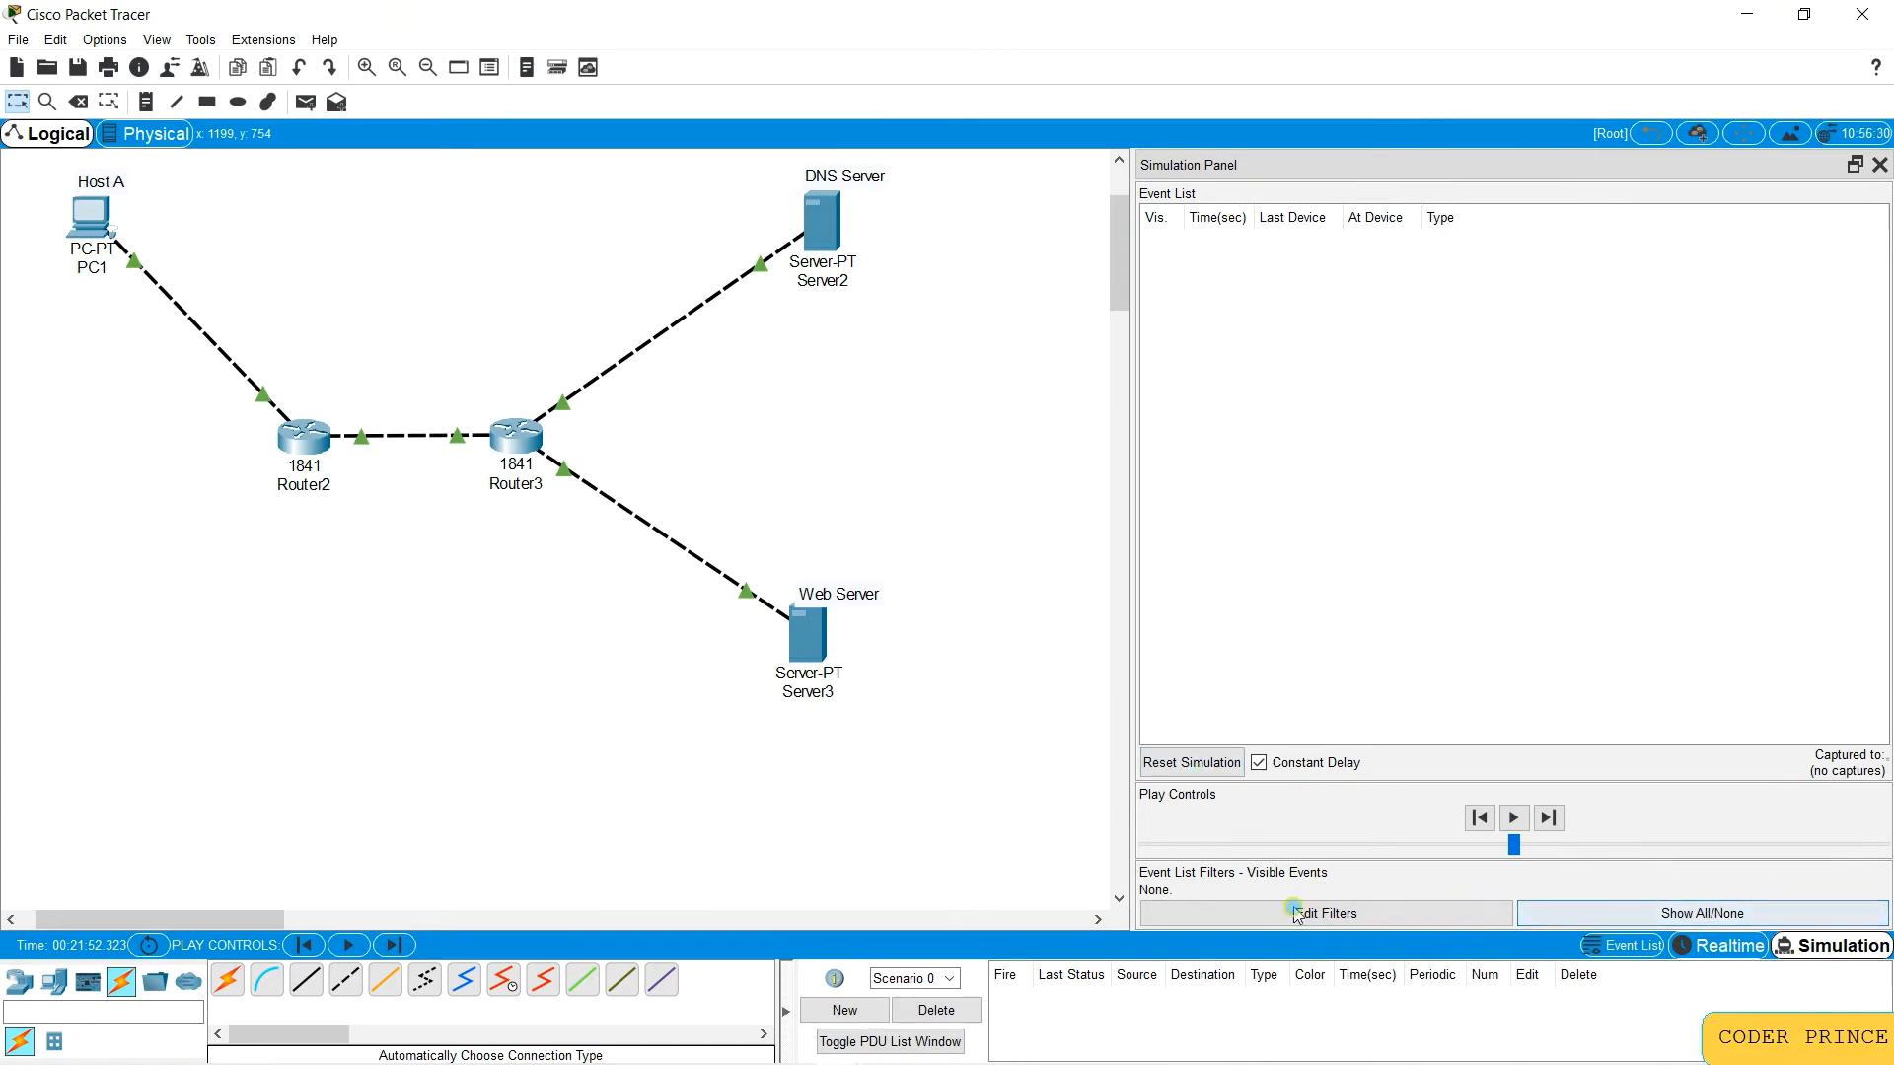
pyautogui.click(1325, 915)
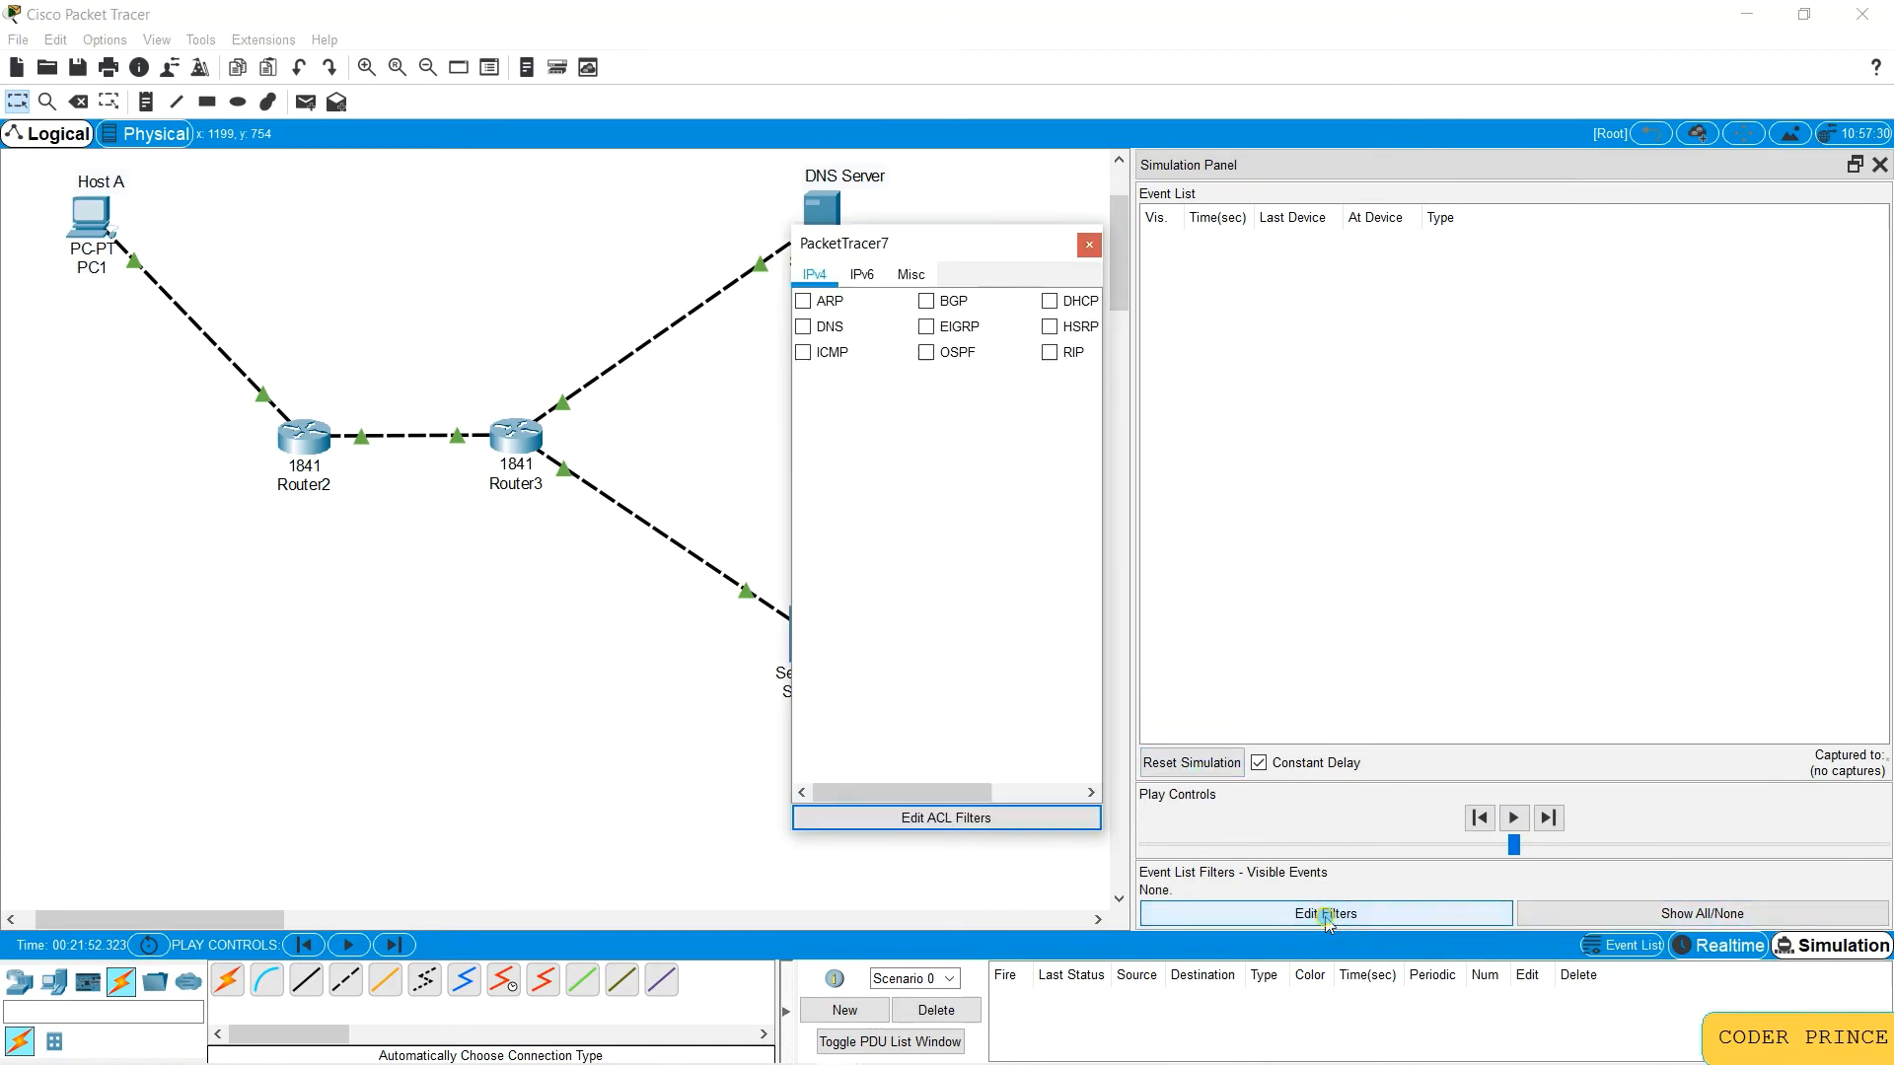
pyautogui.click(1583, 380)
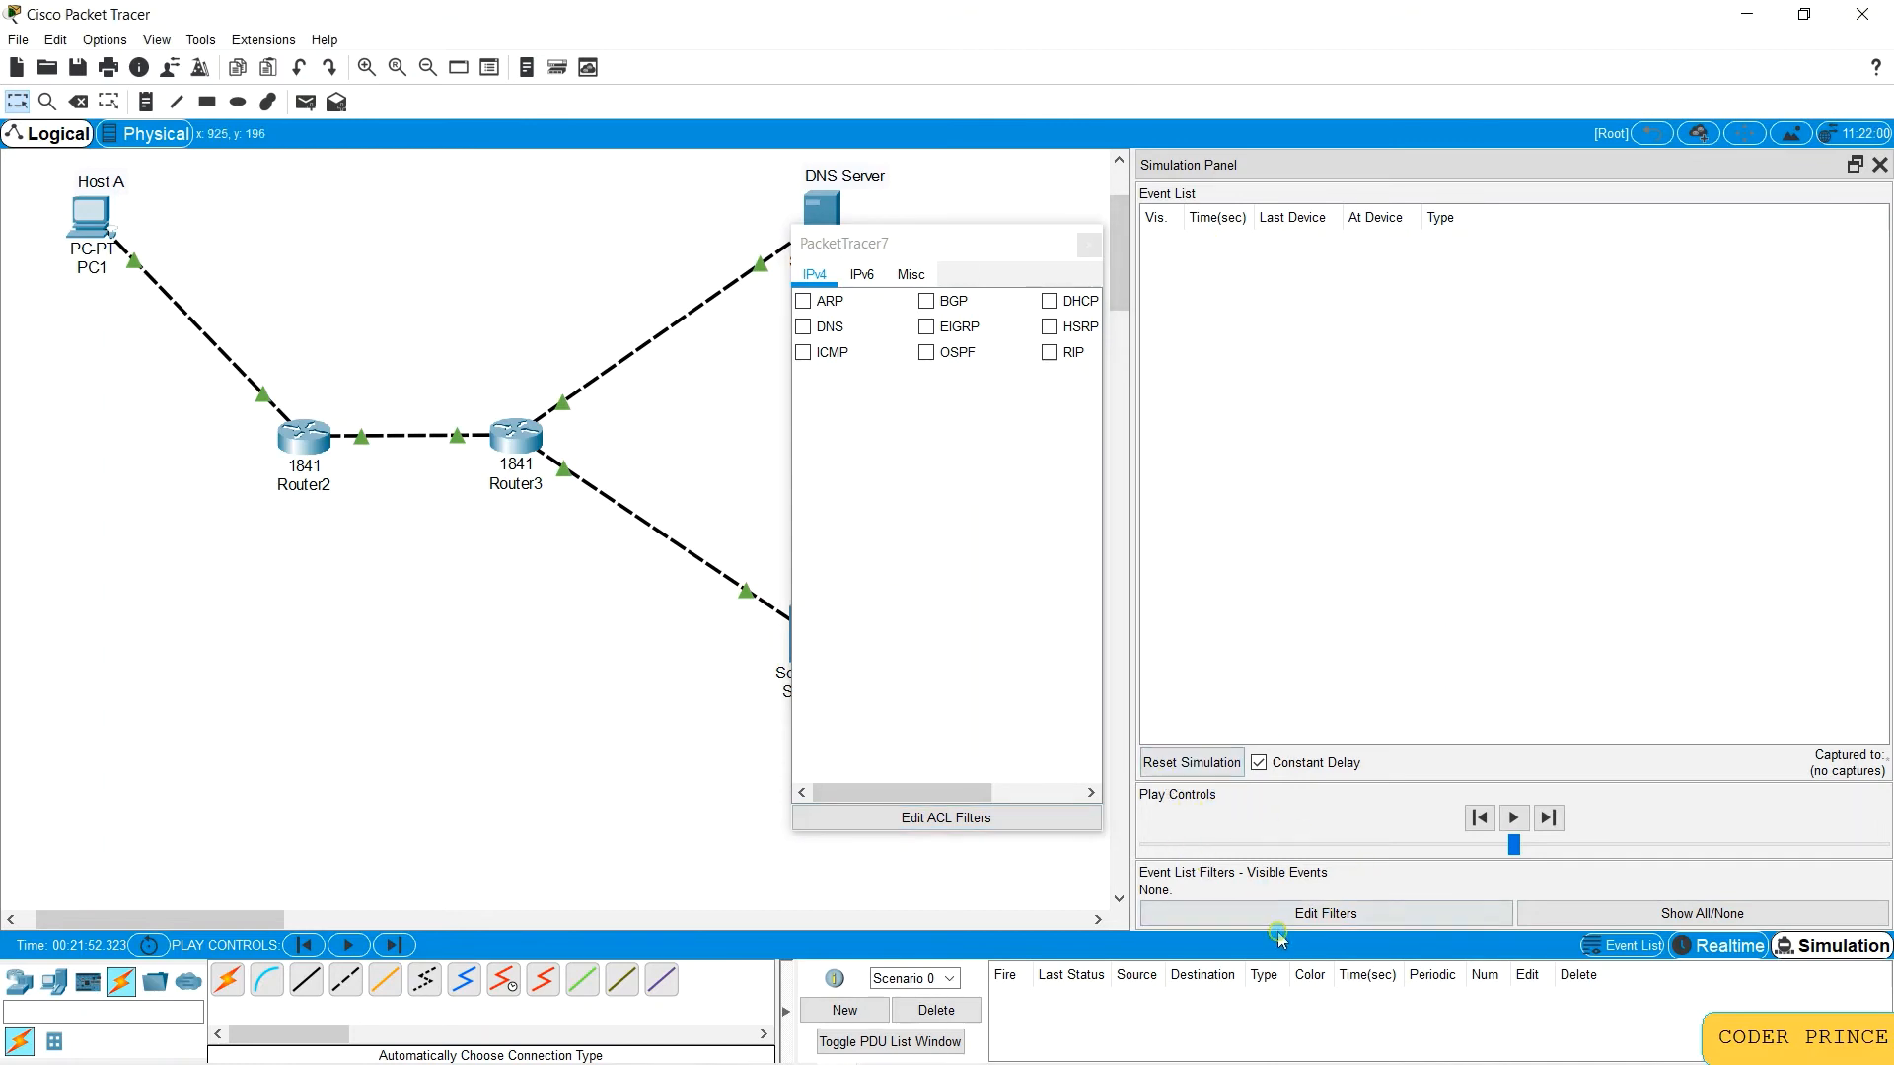
pyautogui.click(1323, 914)
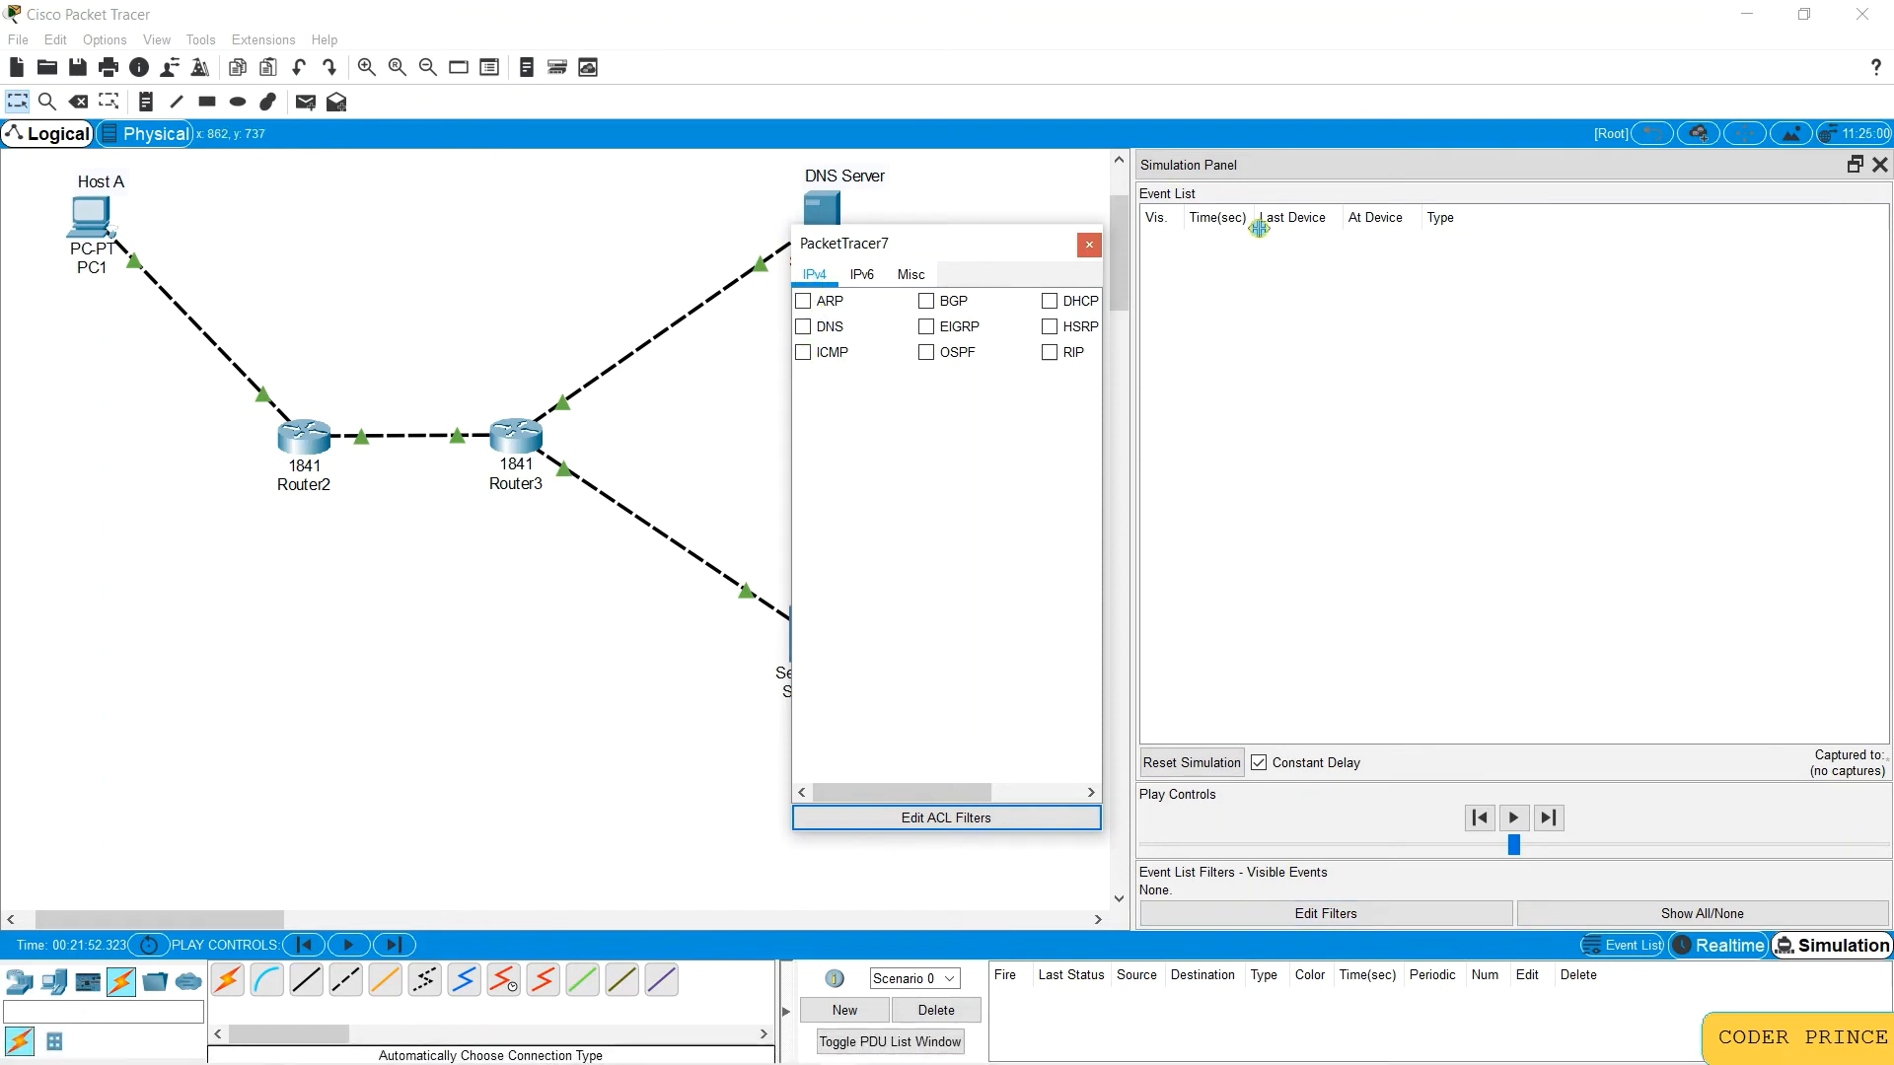
pyautogui.click(1260, 525)
# Step: Switch to the lab PDF and highlight the protocols to capture listed under step 5
pyautogui.hotkey('alt', 'Tab')
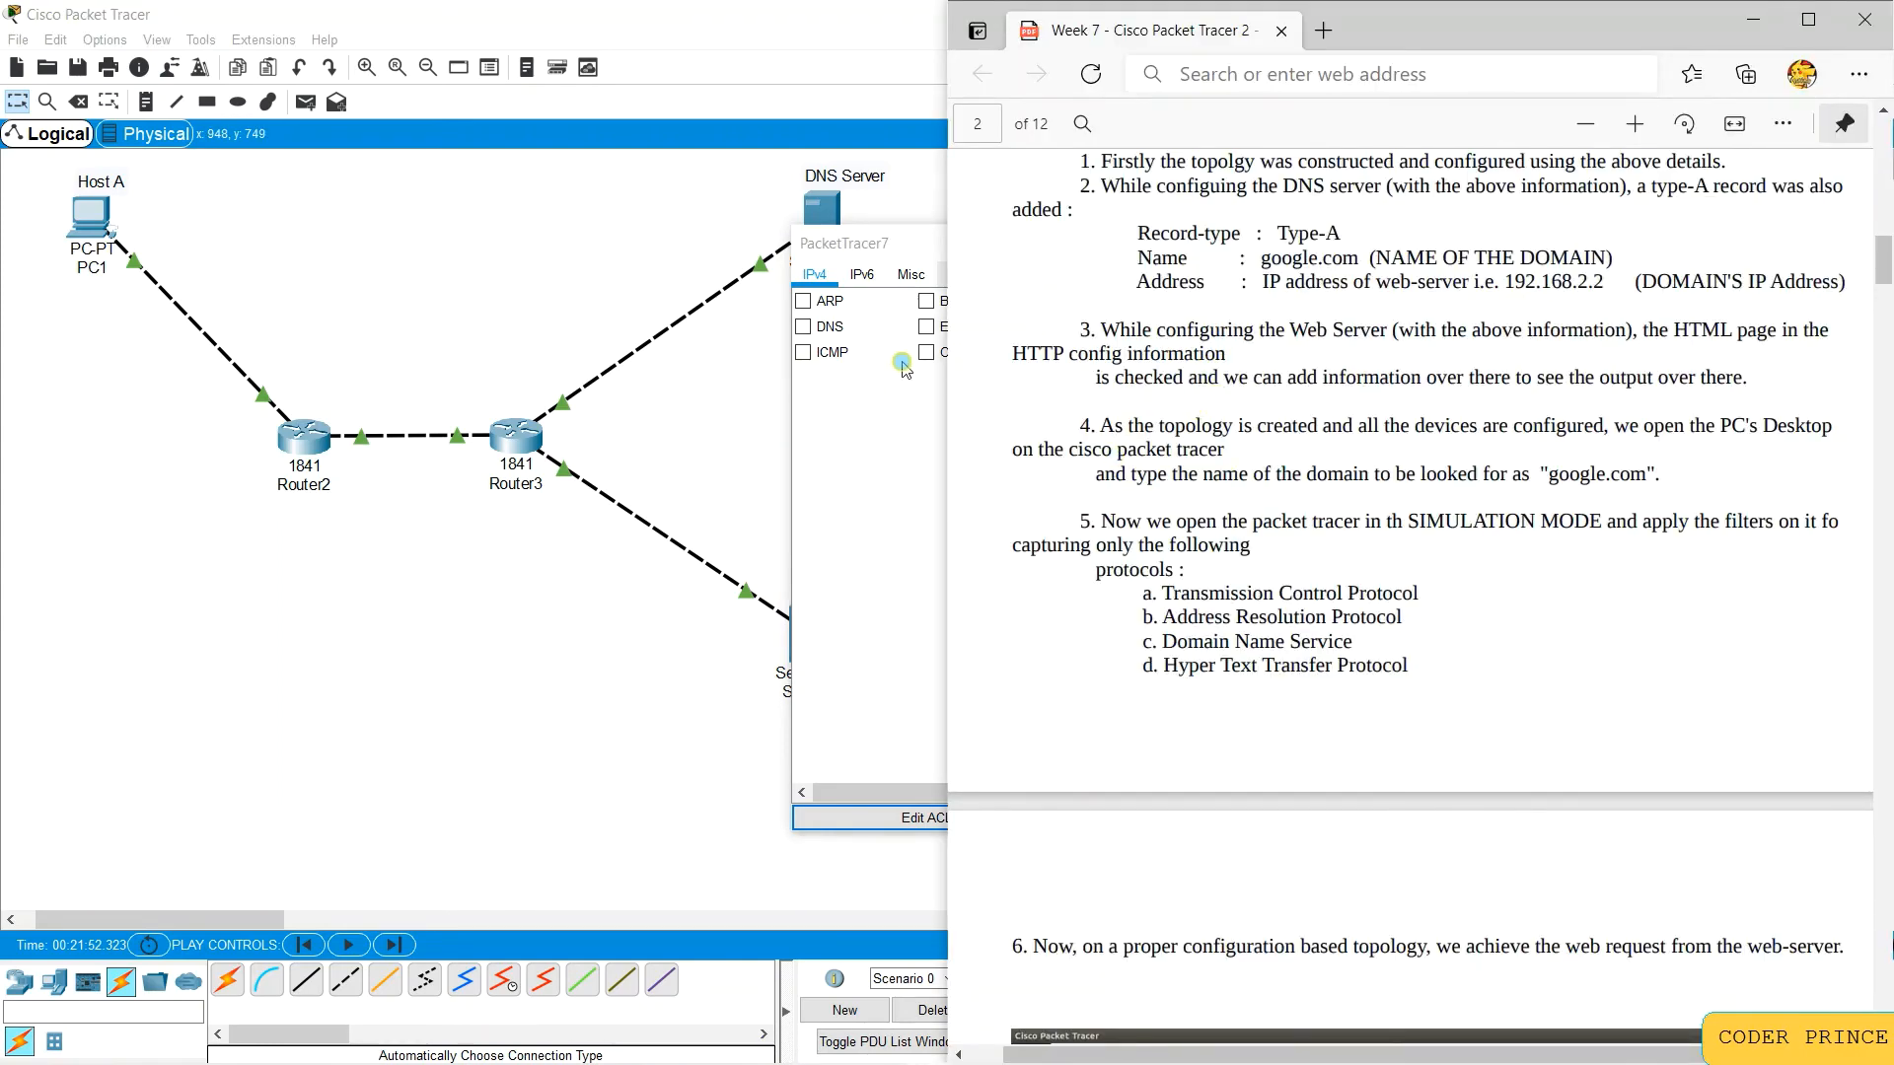
pyautogui.moveTo(1163, 591); pyautogui.dragTo(1410, 667)
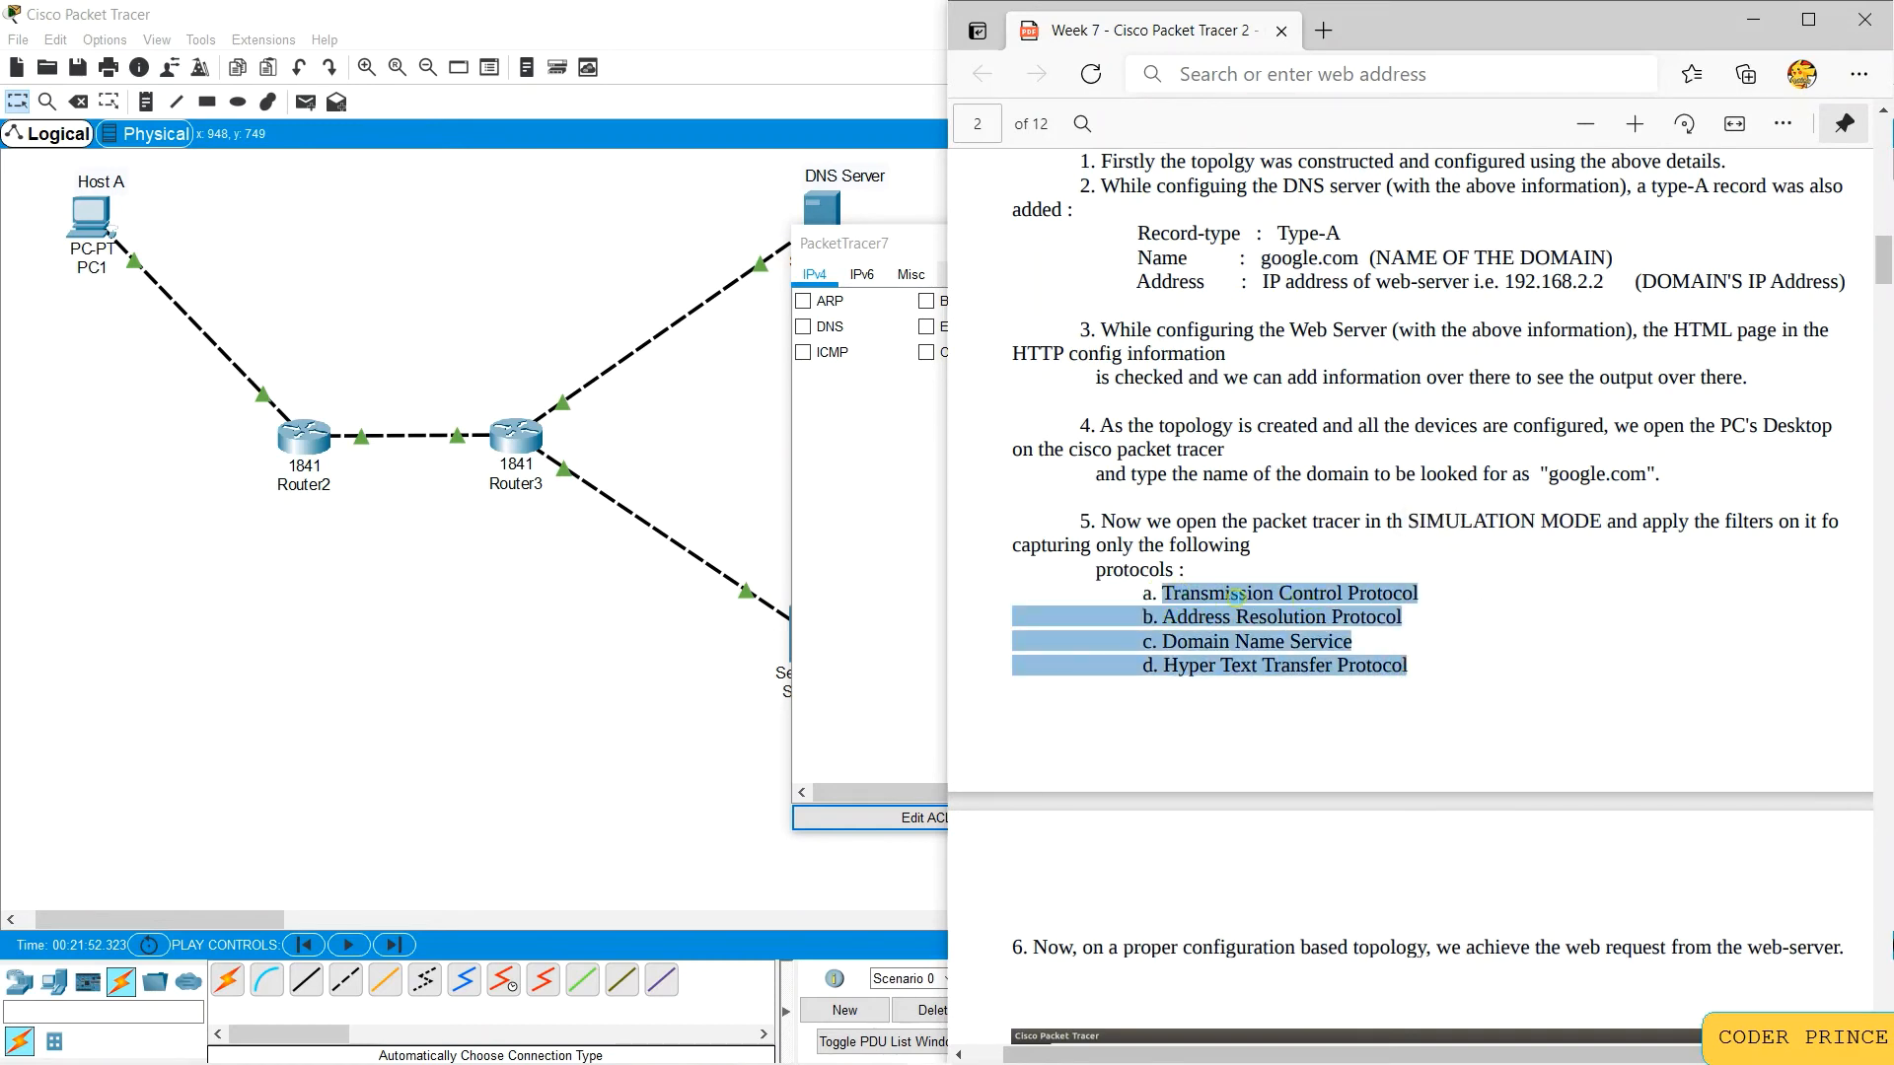
pyautogui.click(1196, 609)
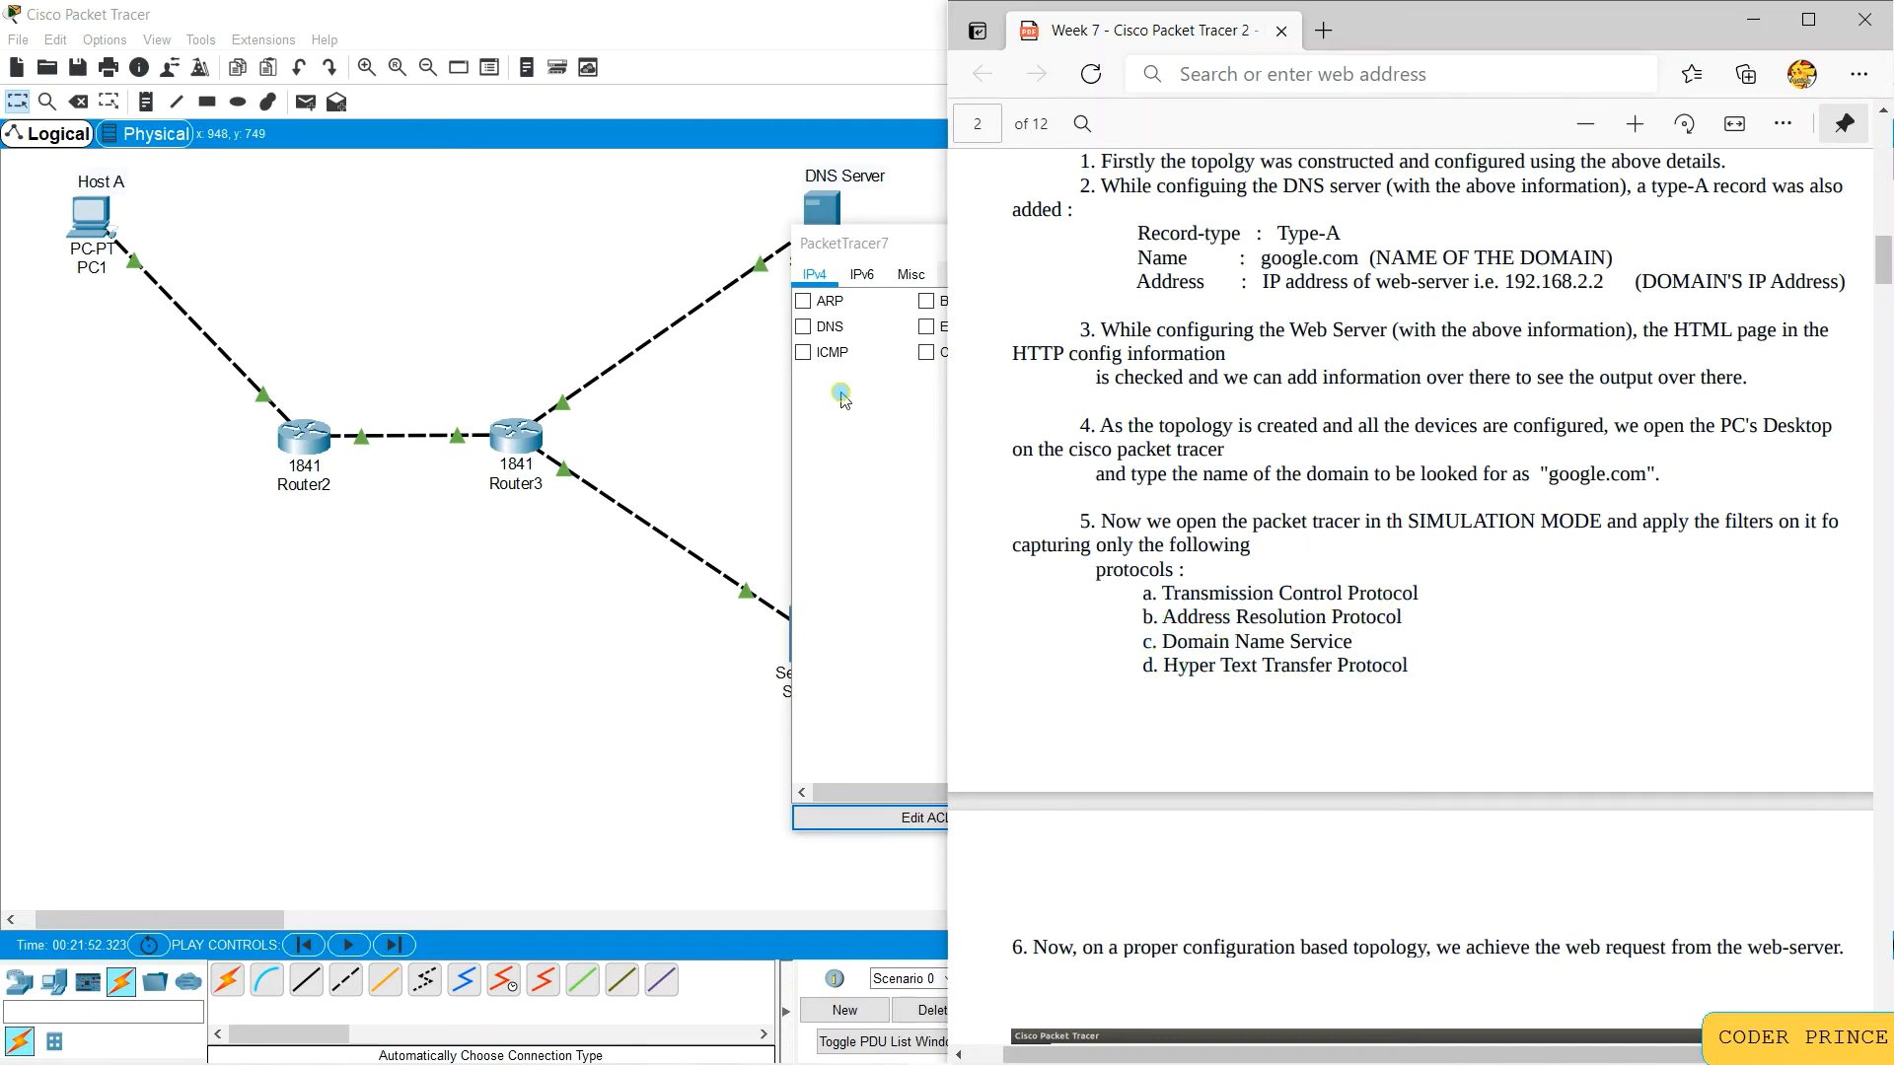
# Step: Back in Packet Tracer, enable the ARP, DNS, HTTP and HTTPS event filters
pyautogui.click(870, 408)
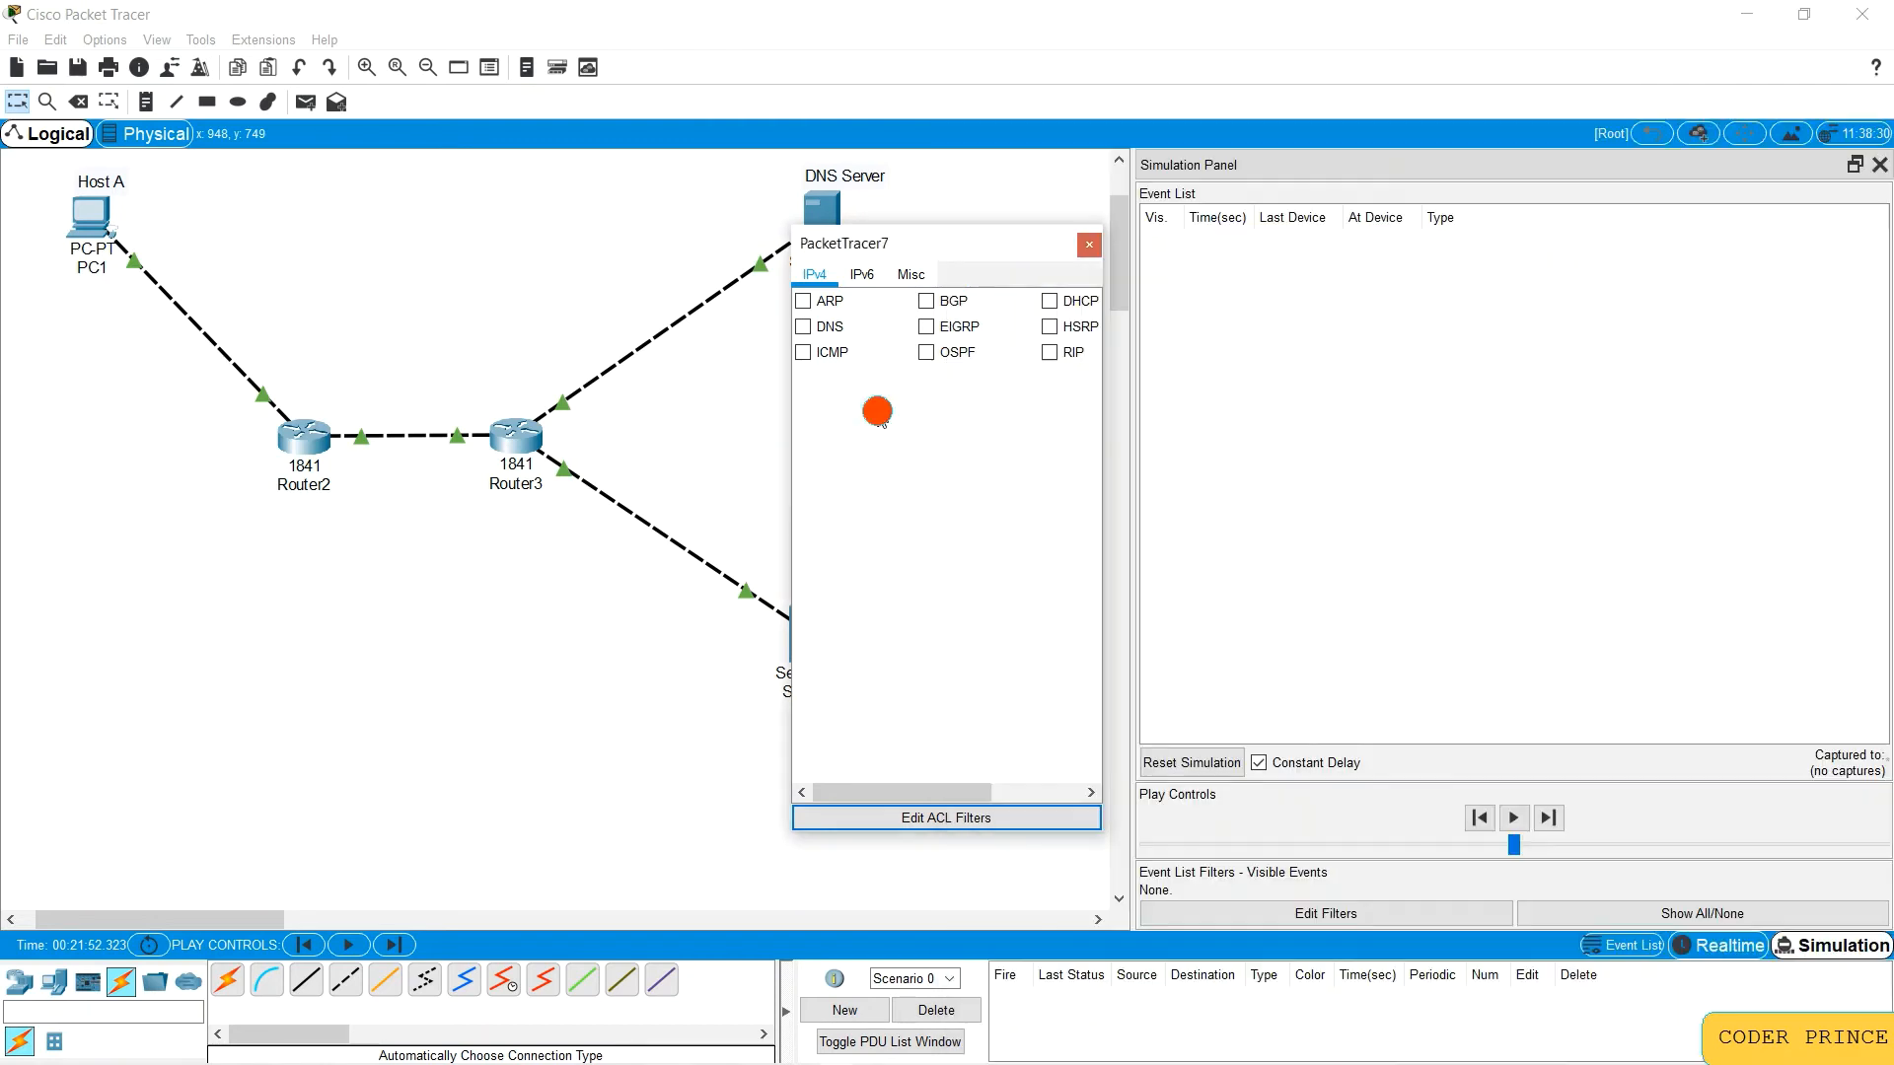
pyautogui.click(804, 301)
pyautogui.click(909, 275)
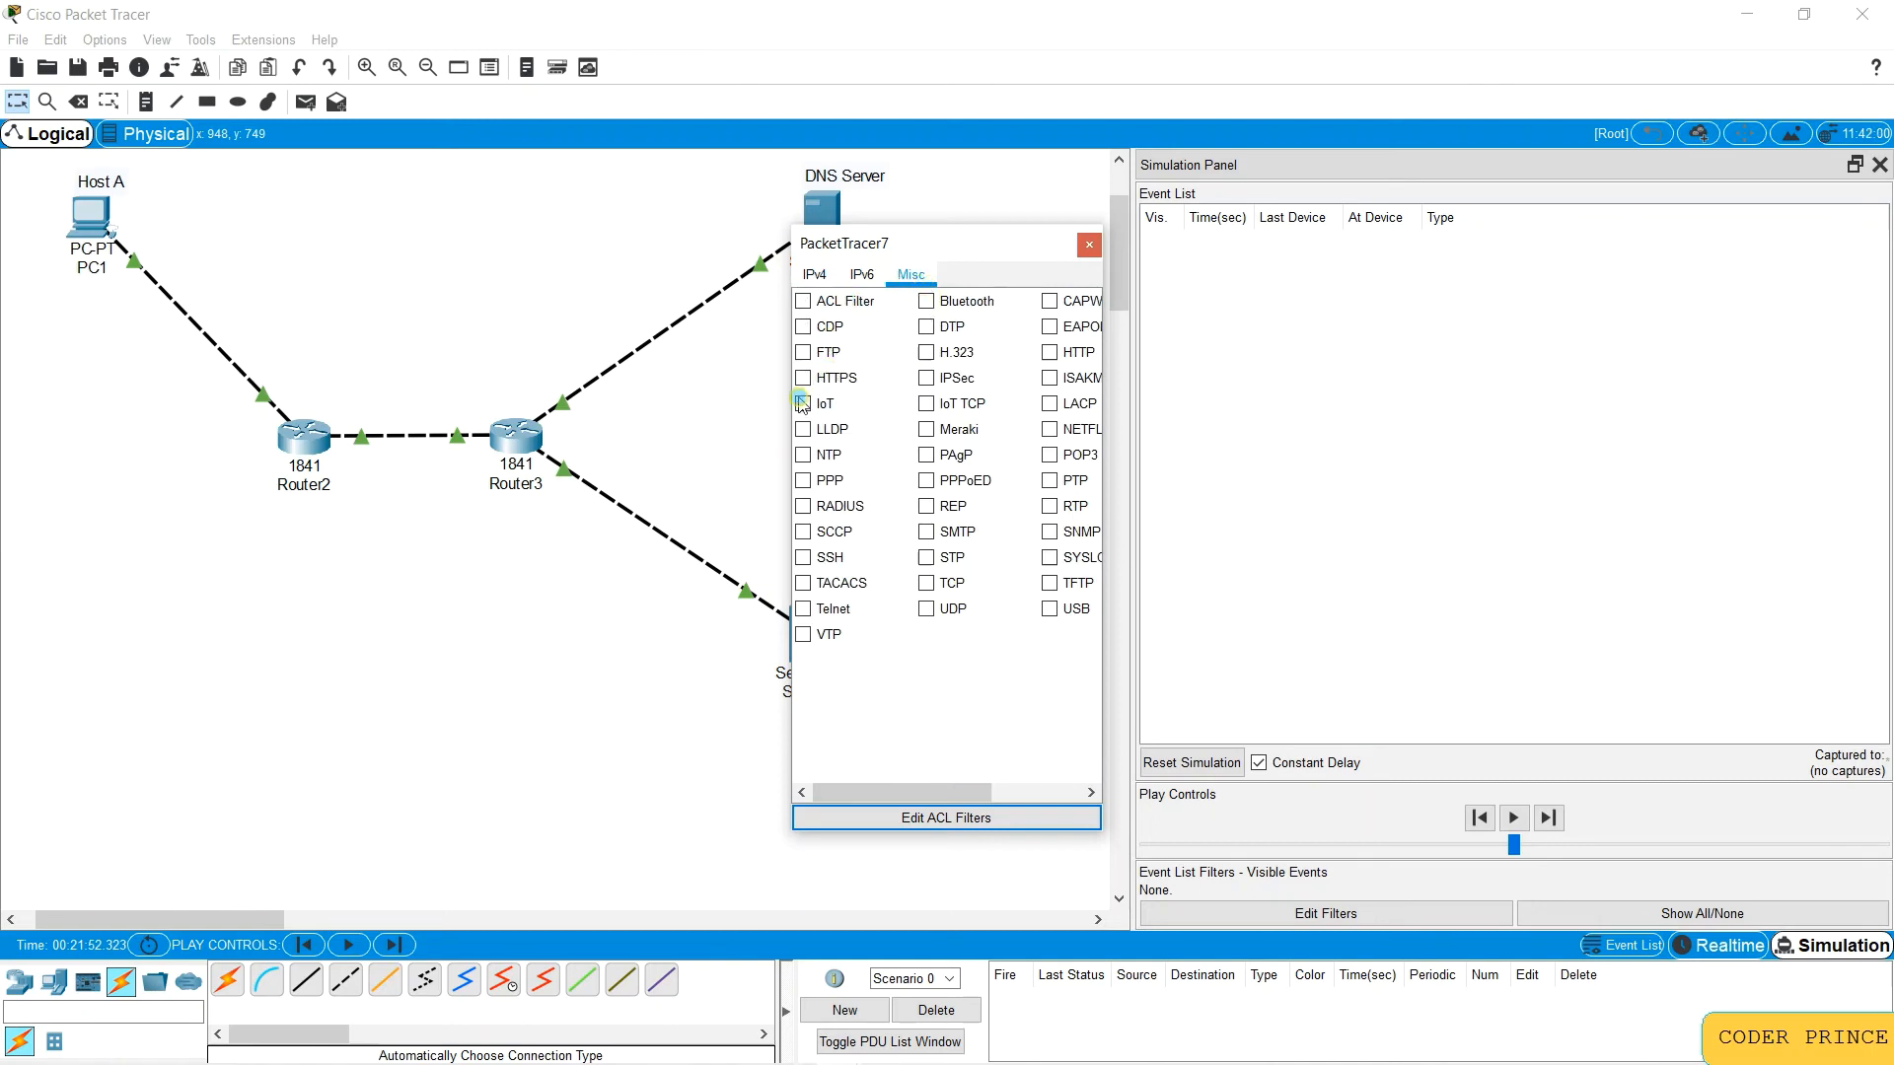
pyautogui.click(1050, 352)
pyautogui.click(804, 378)
# Step: Recheck the lab PDF's protocol list, enable the TCP event filter and close the filter window
pyautogui.hotkey('alt', 'Tab')
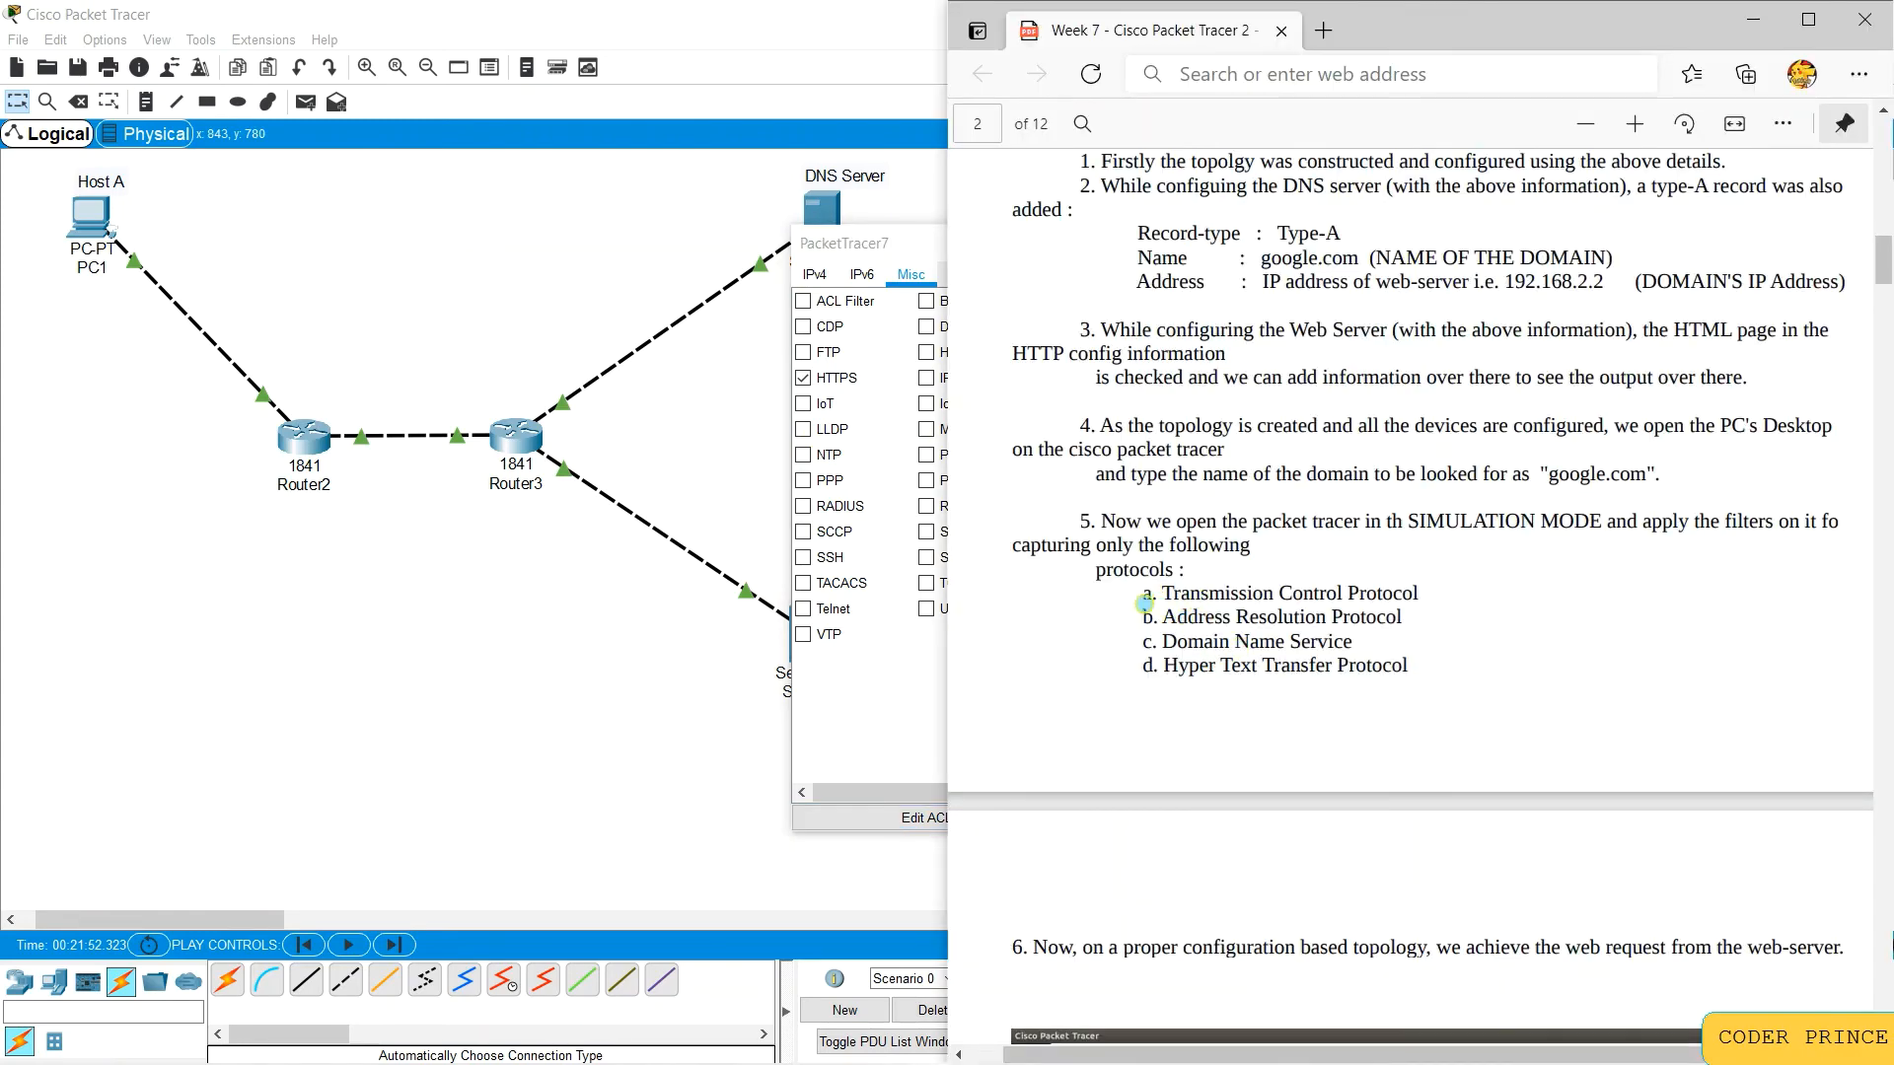
pyautogui.moveTo(1124, 570); pyautogui.dragTo(1317, 593)
pyautogui.click(846, 653)
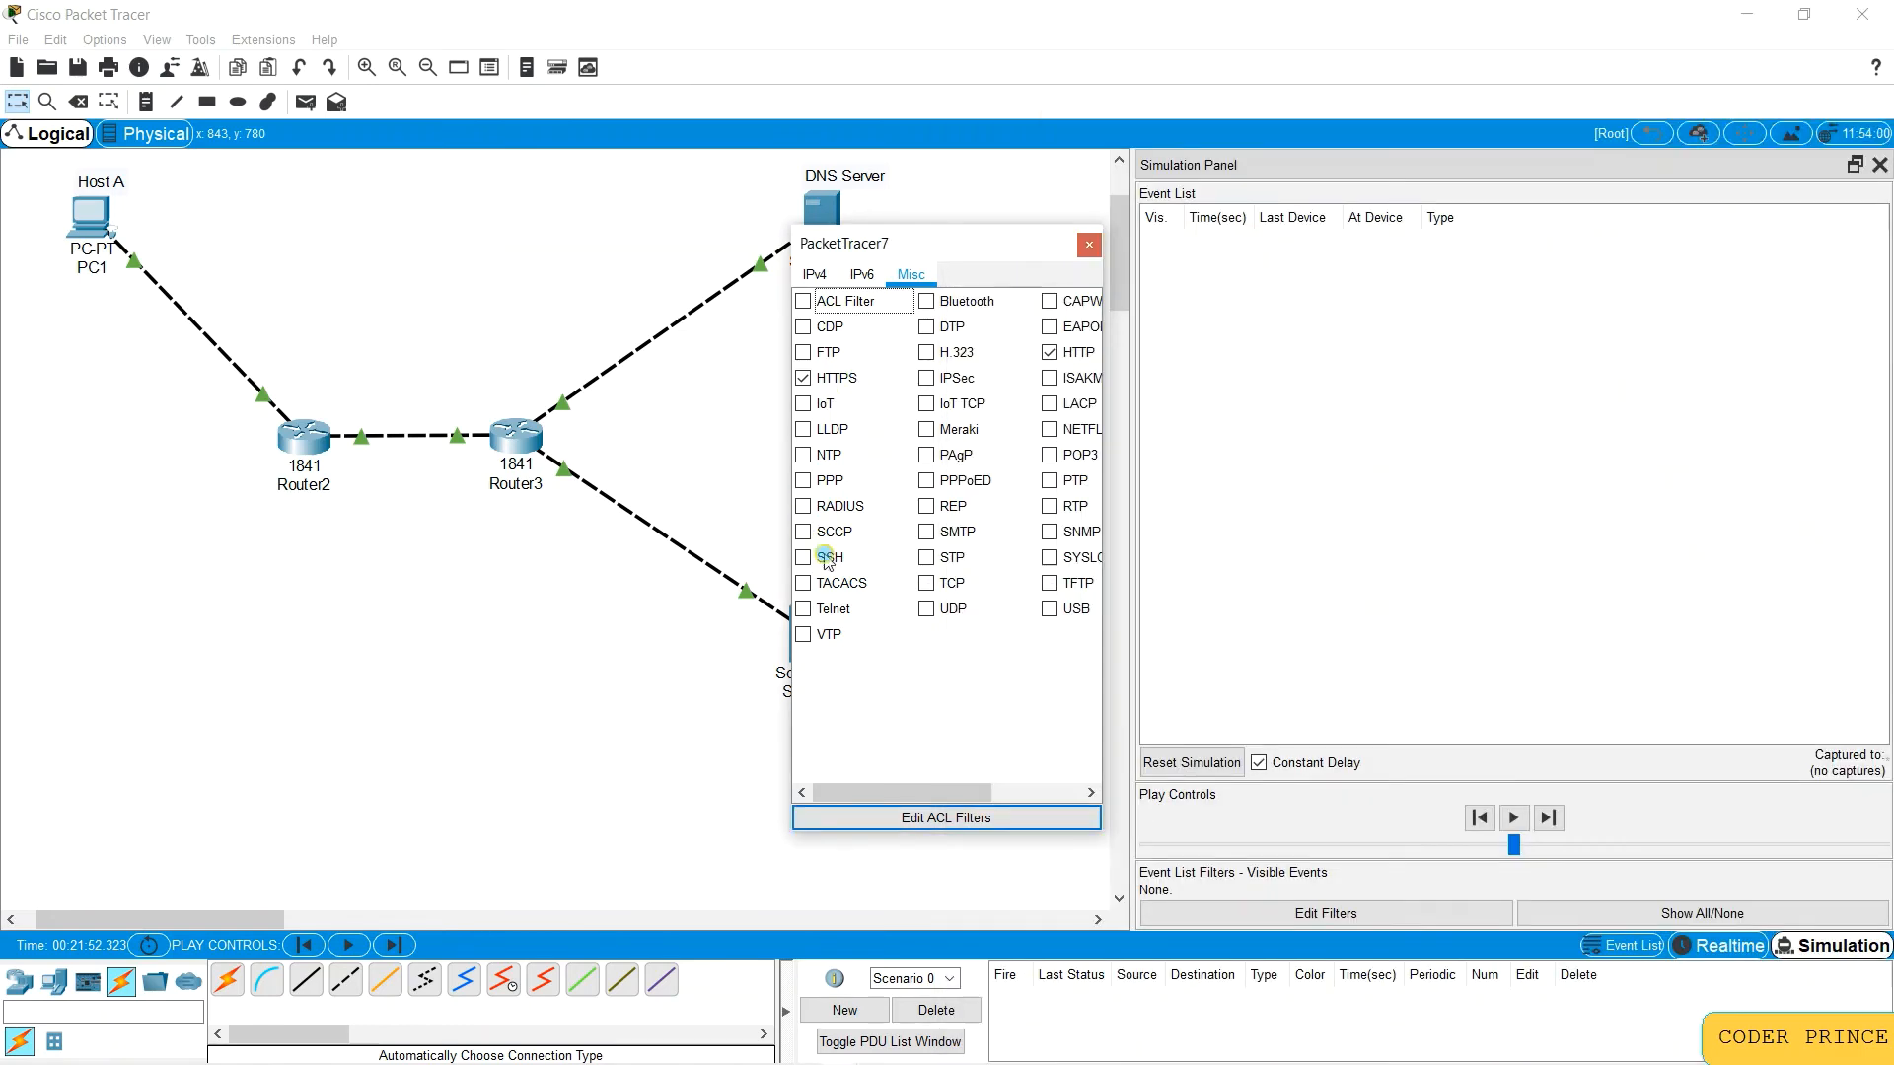
pyautogui.click(926, 583)
pyautogui.click(1088, 244)
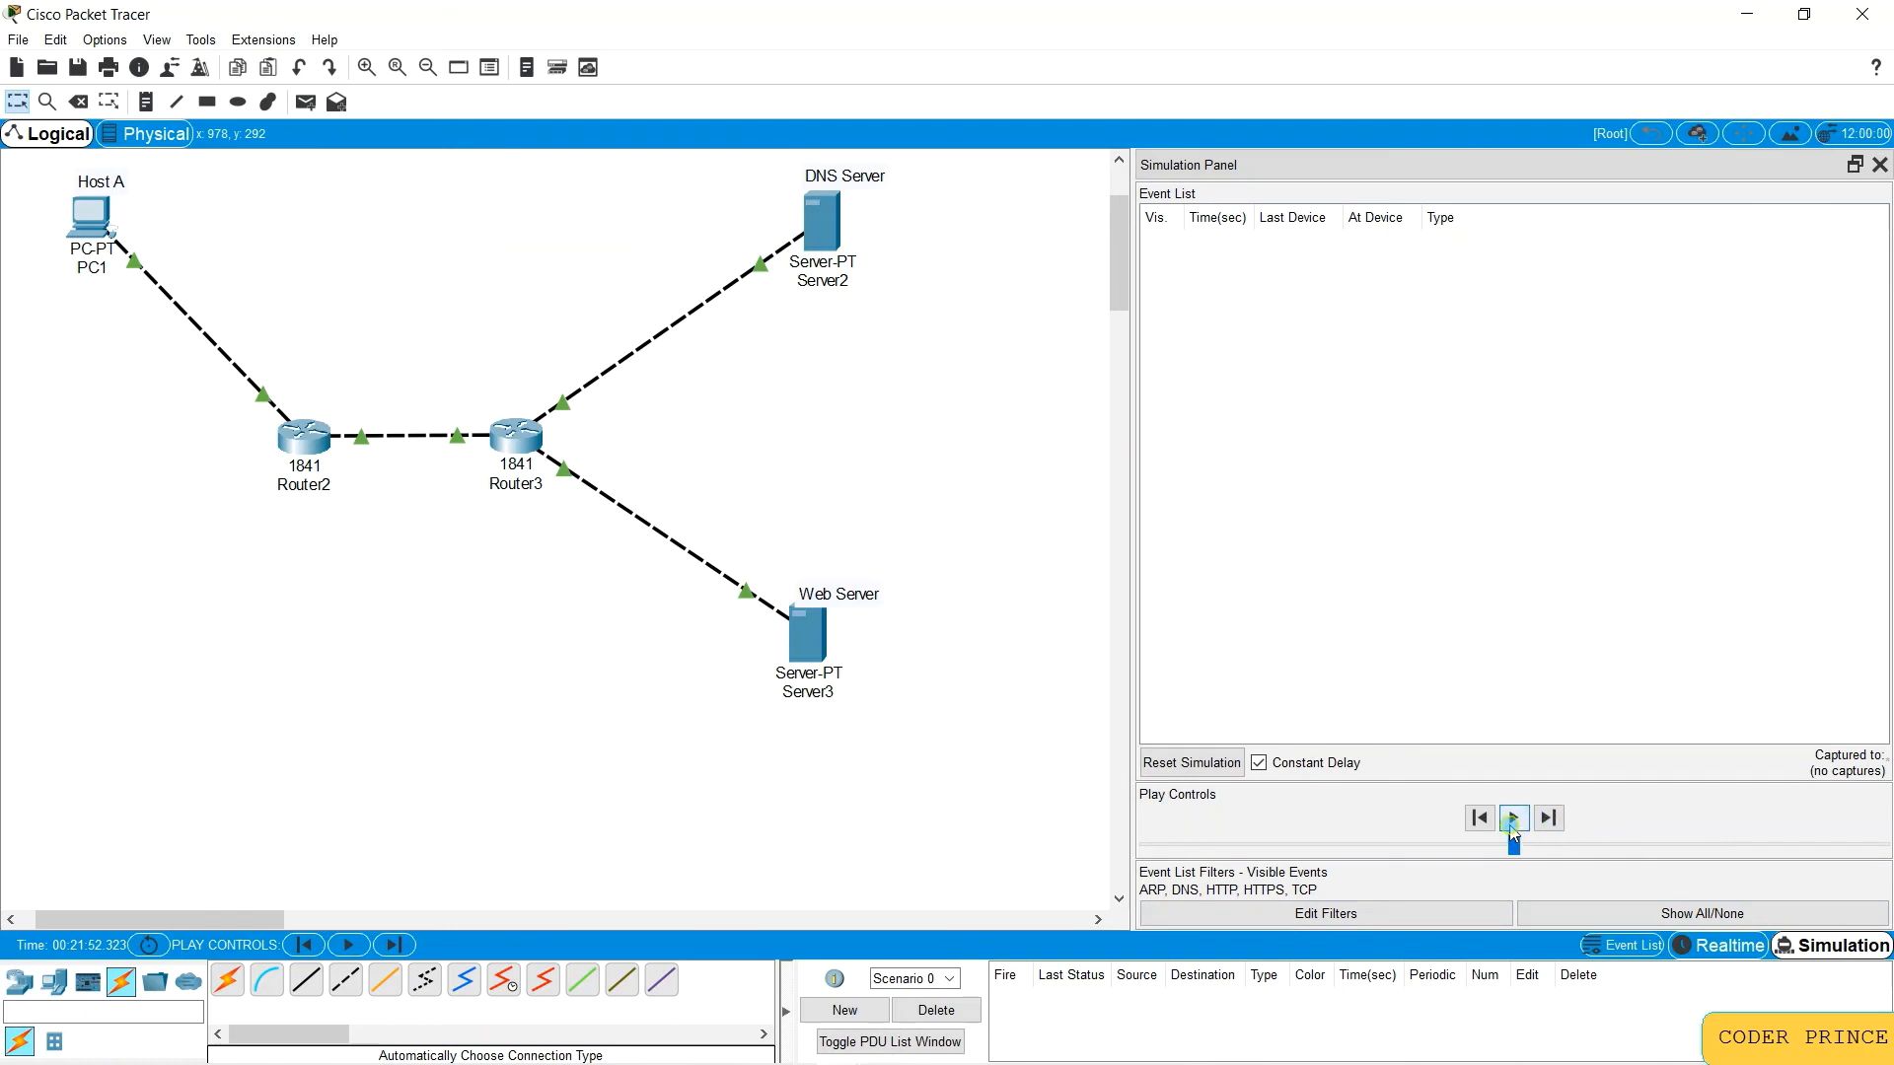
pyautogui.click(91, 209)
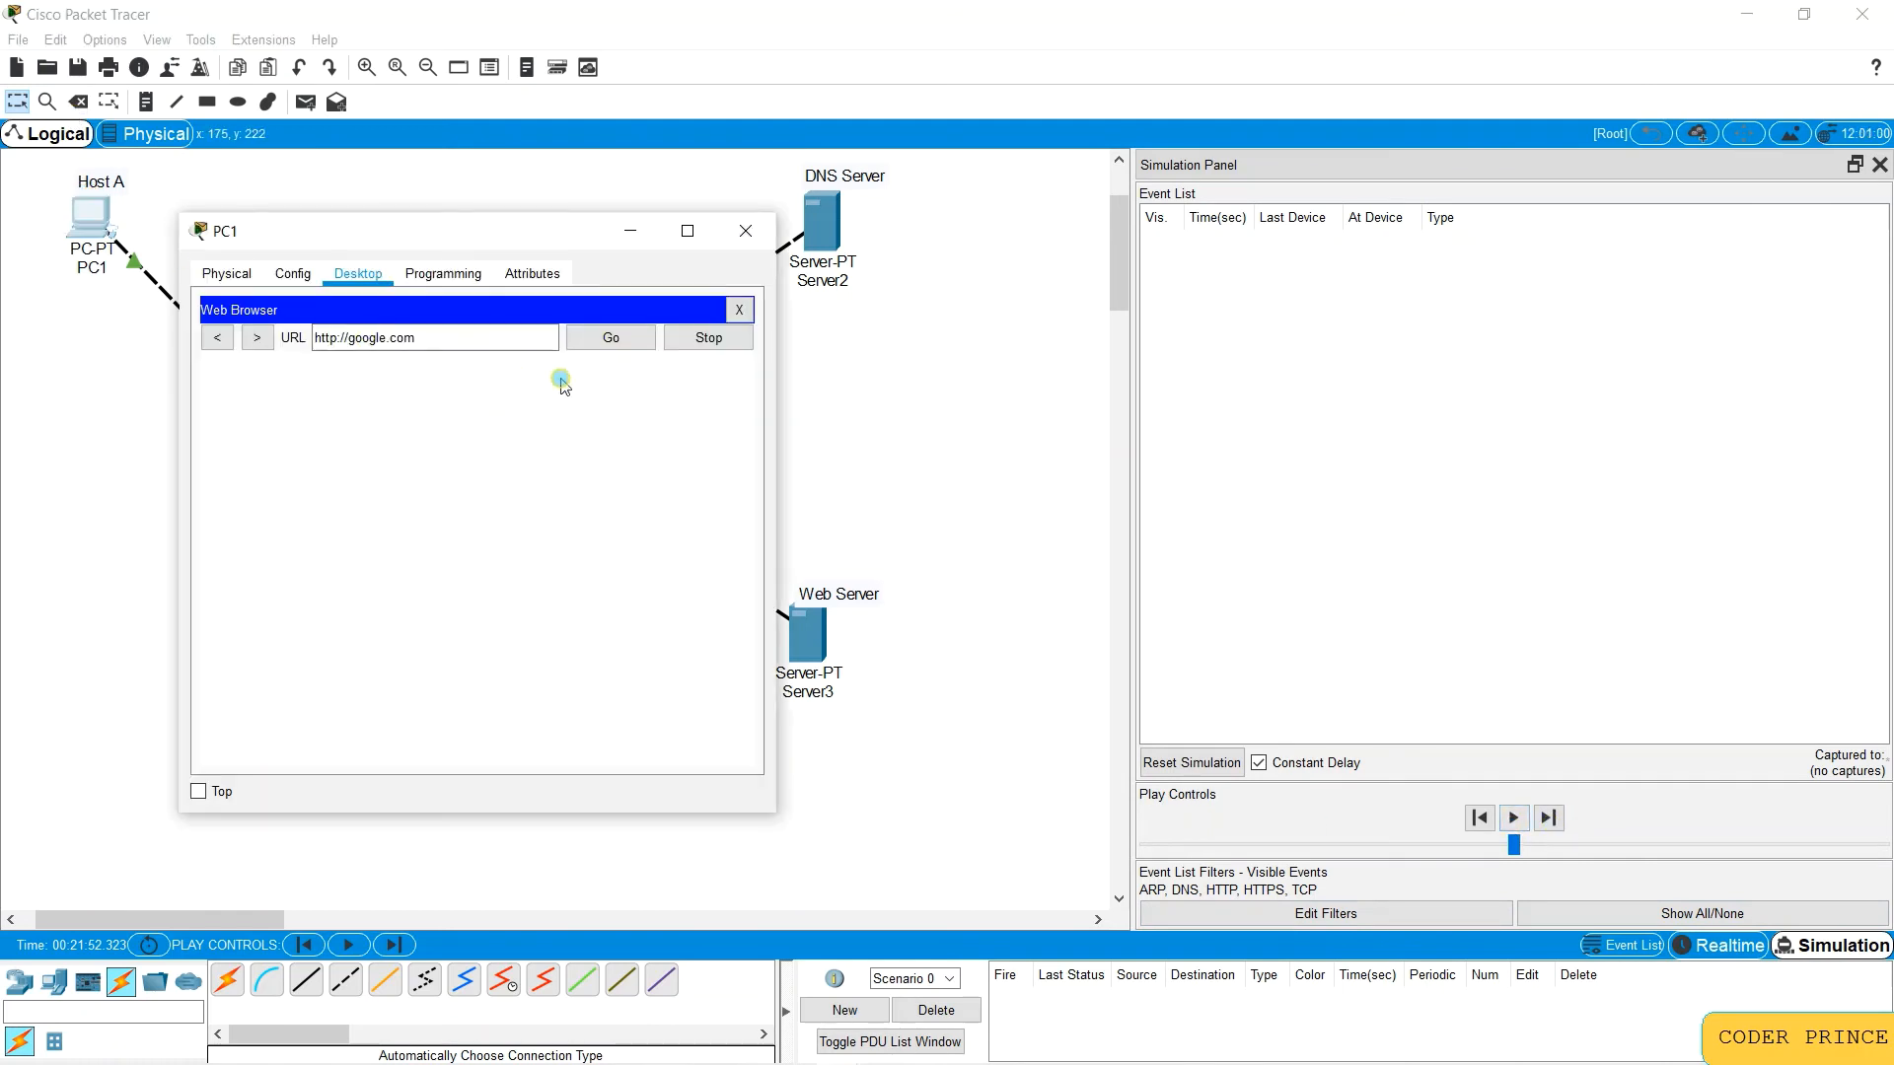
pyautogui.click(609, 337)
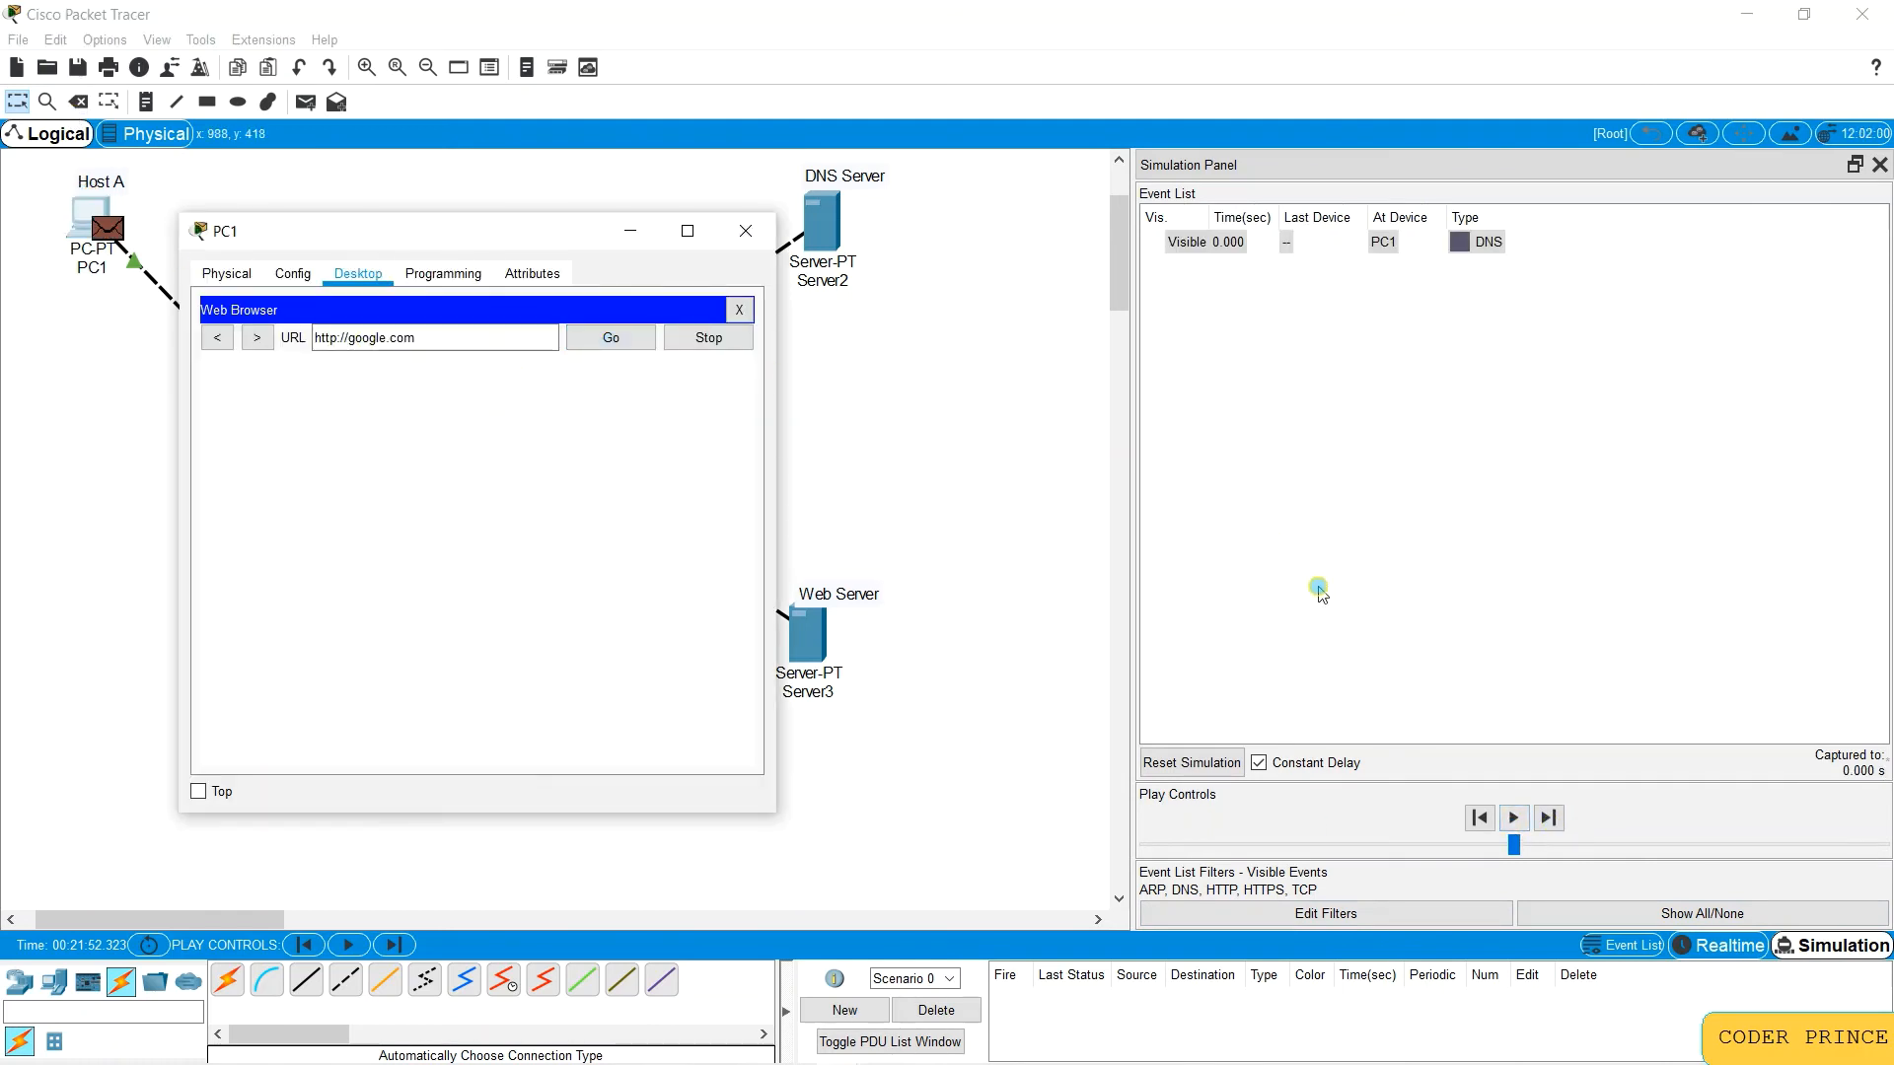
pyautogui.click(630, 231)
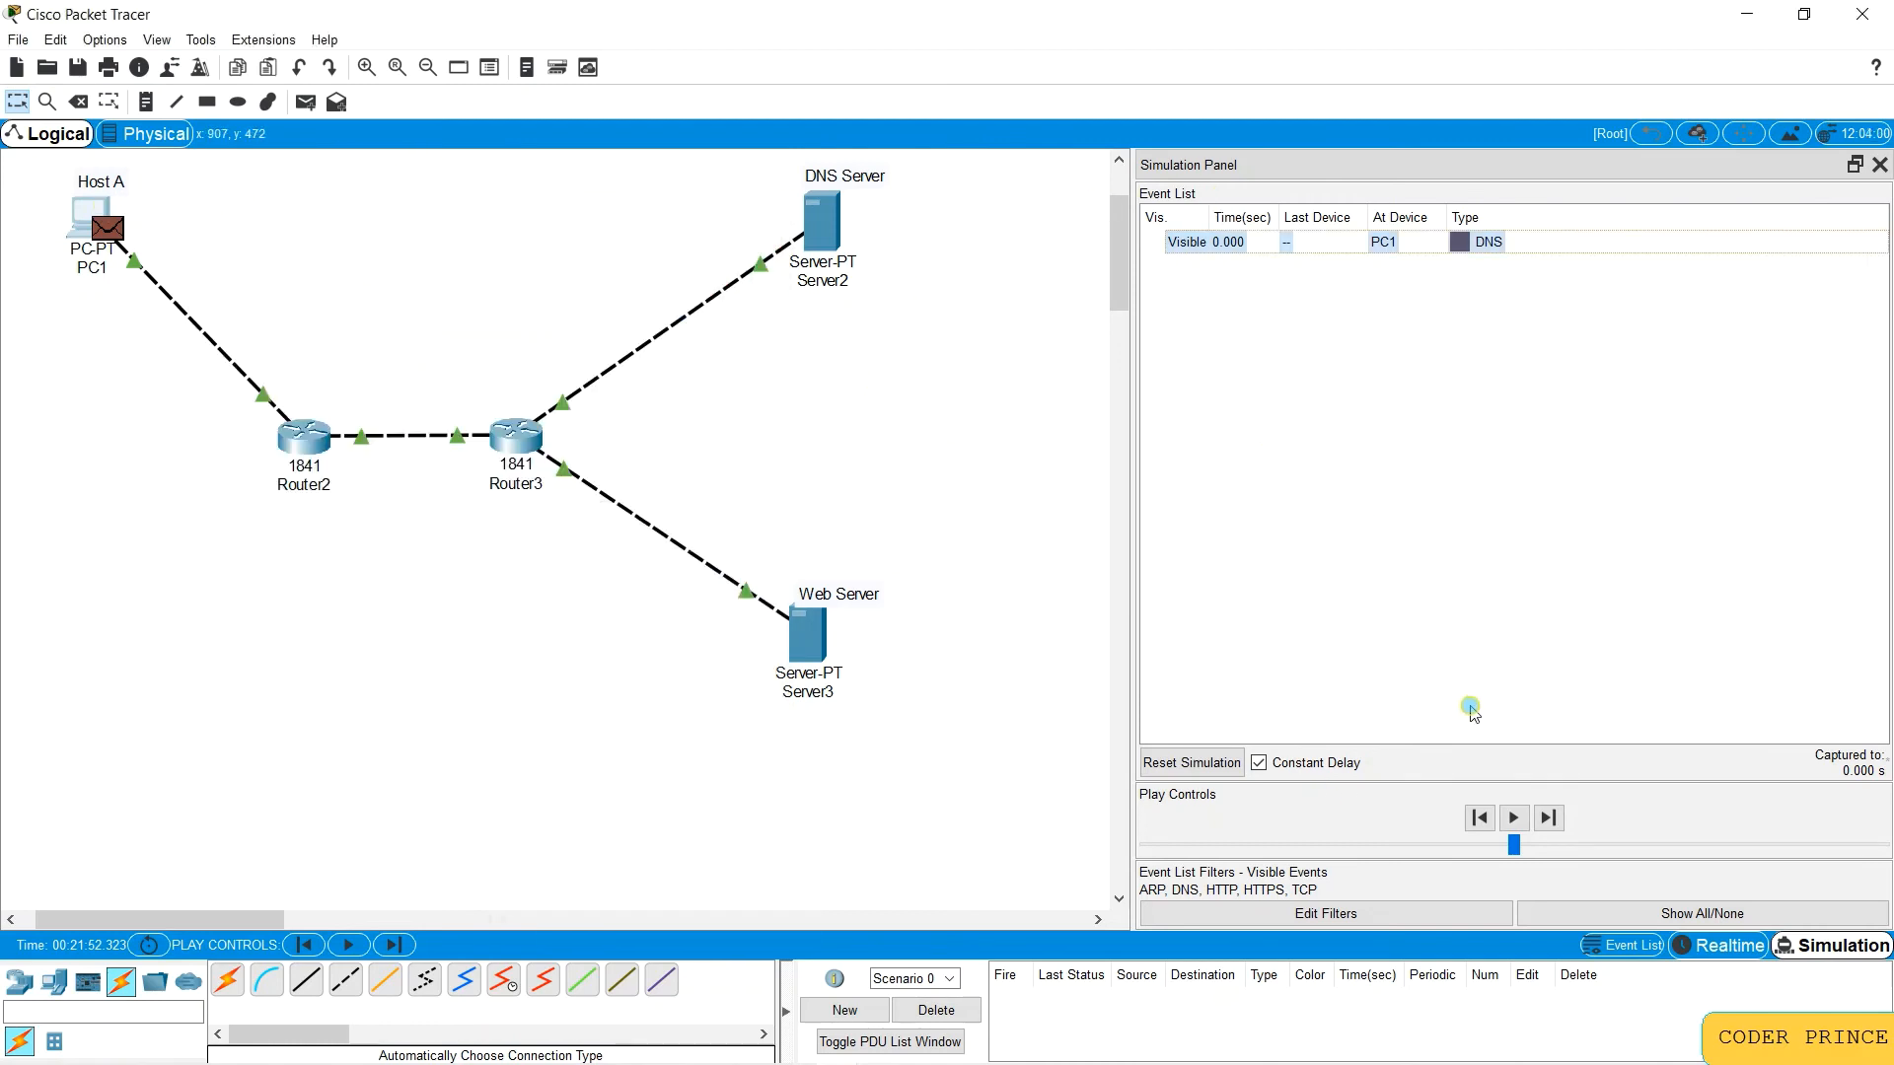
# Step: Play the simulation and review the captured DNS, TCP and HTTP events in the event list
pyautogui.click(1513, 817)
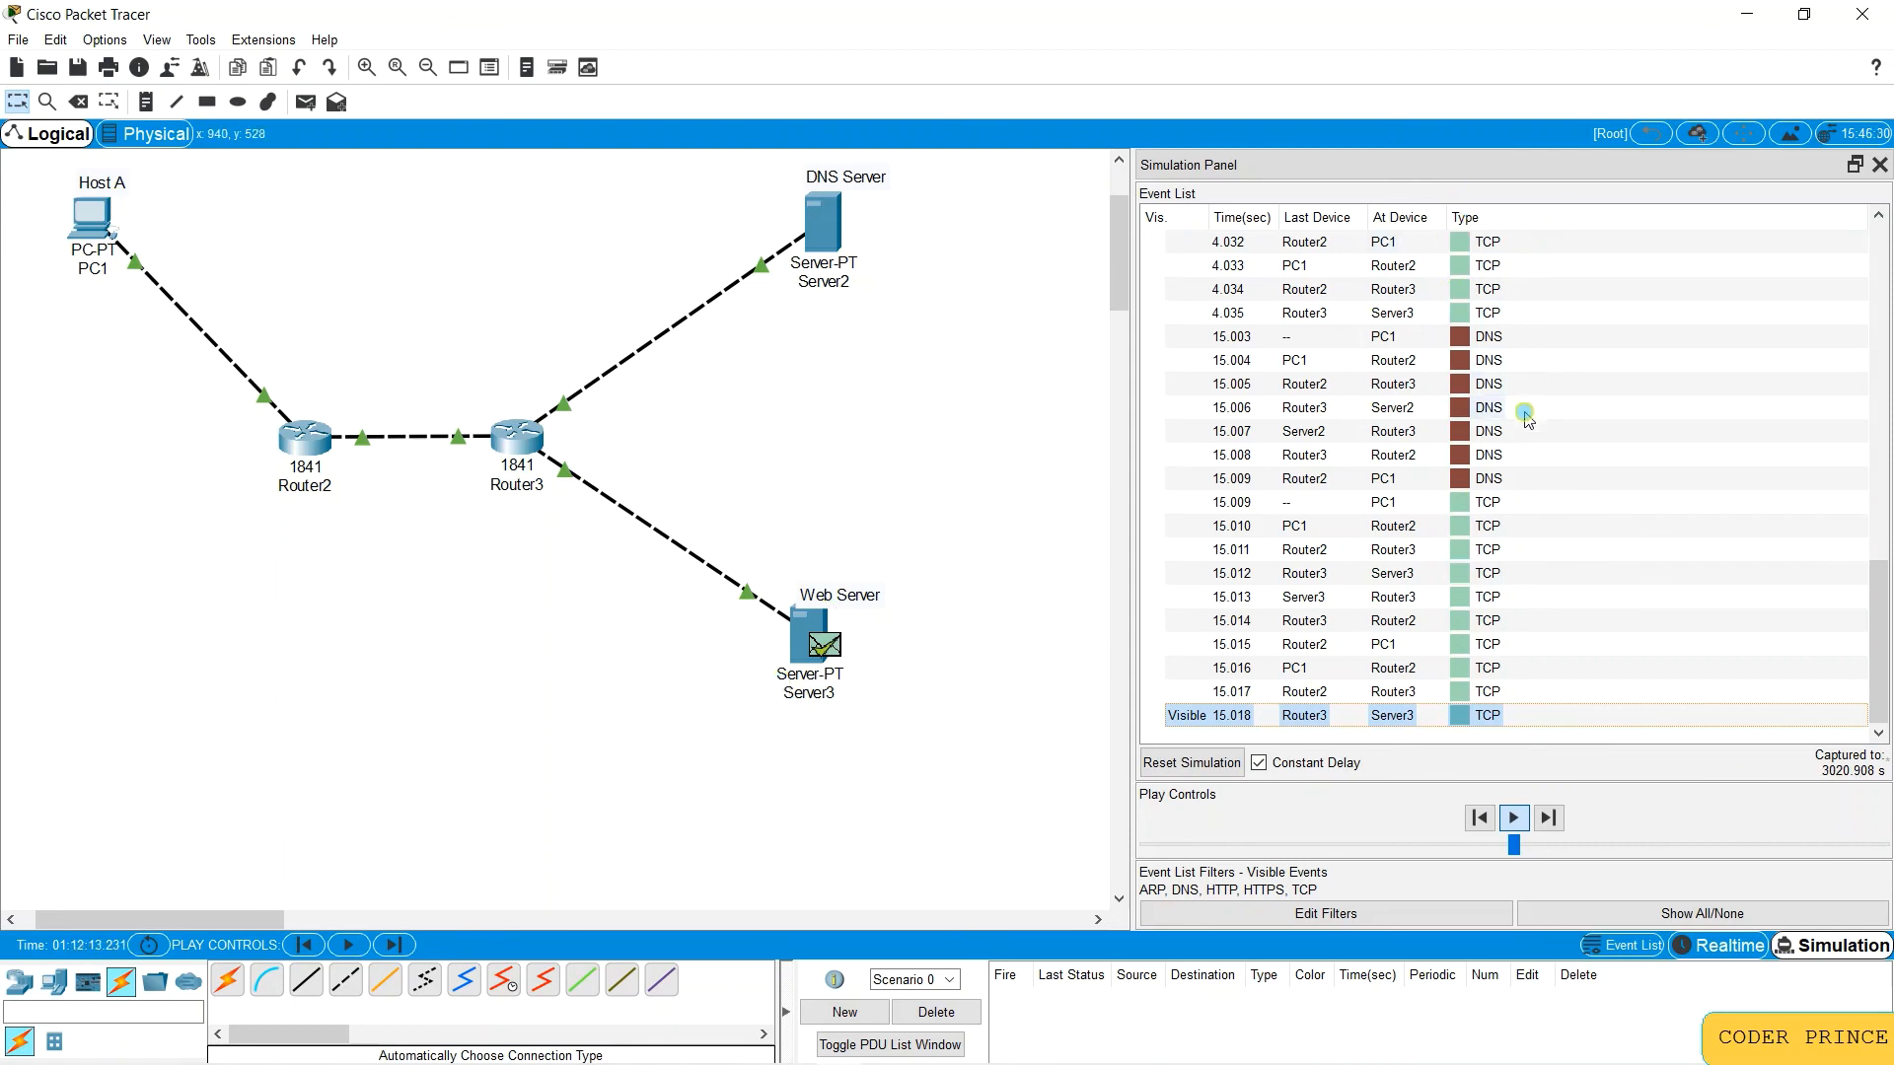
pyautogui.scroll(15, 1525, 416)
pyautogui.scroll(-11, 1477, 268)
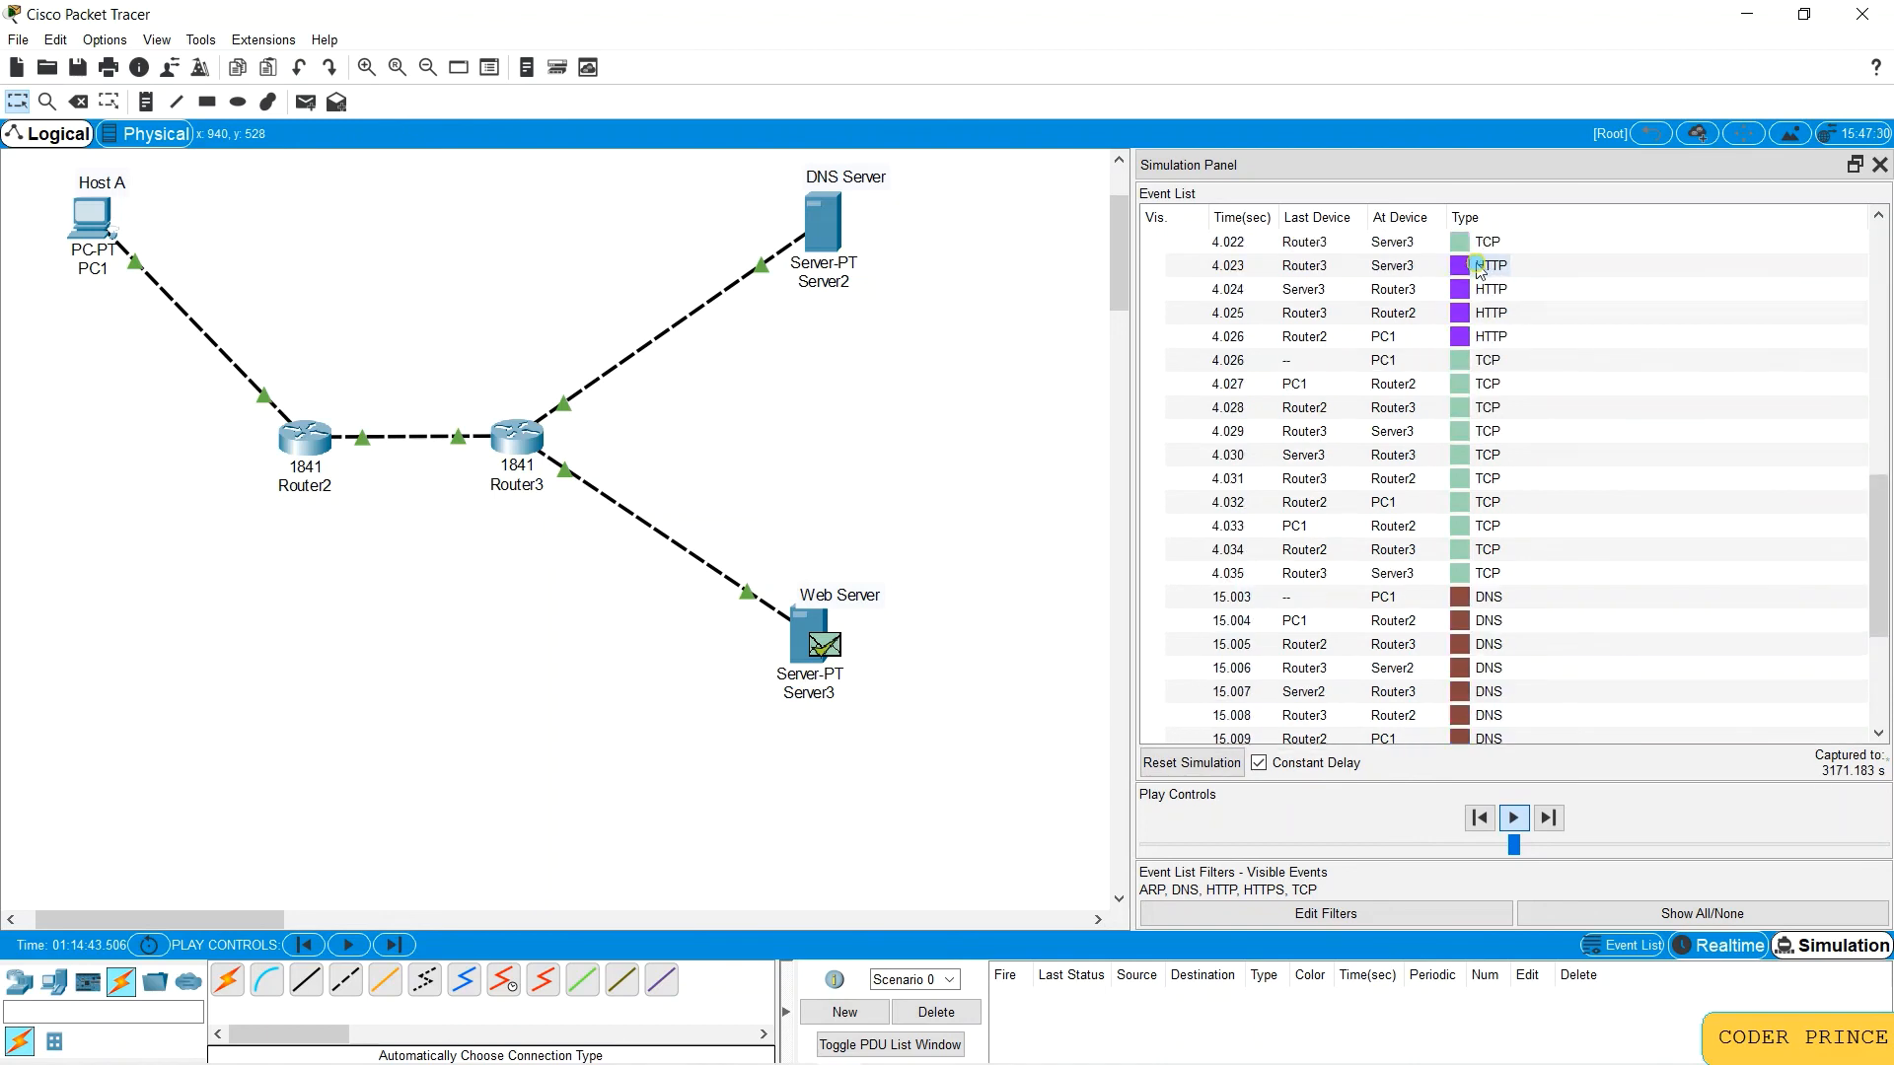
pyautogui.scroll(-4, 1476, 269)
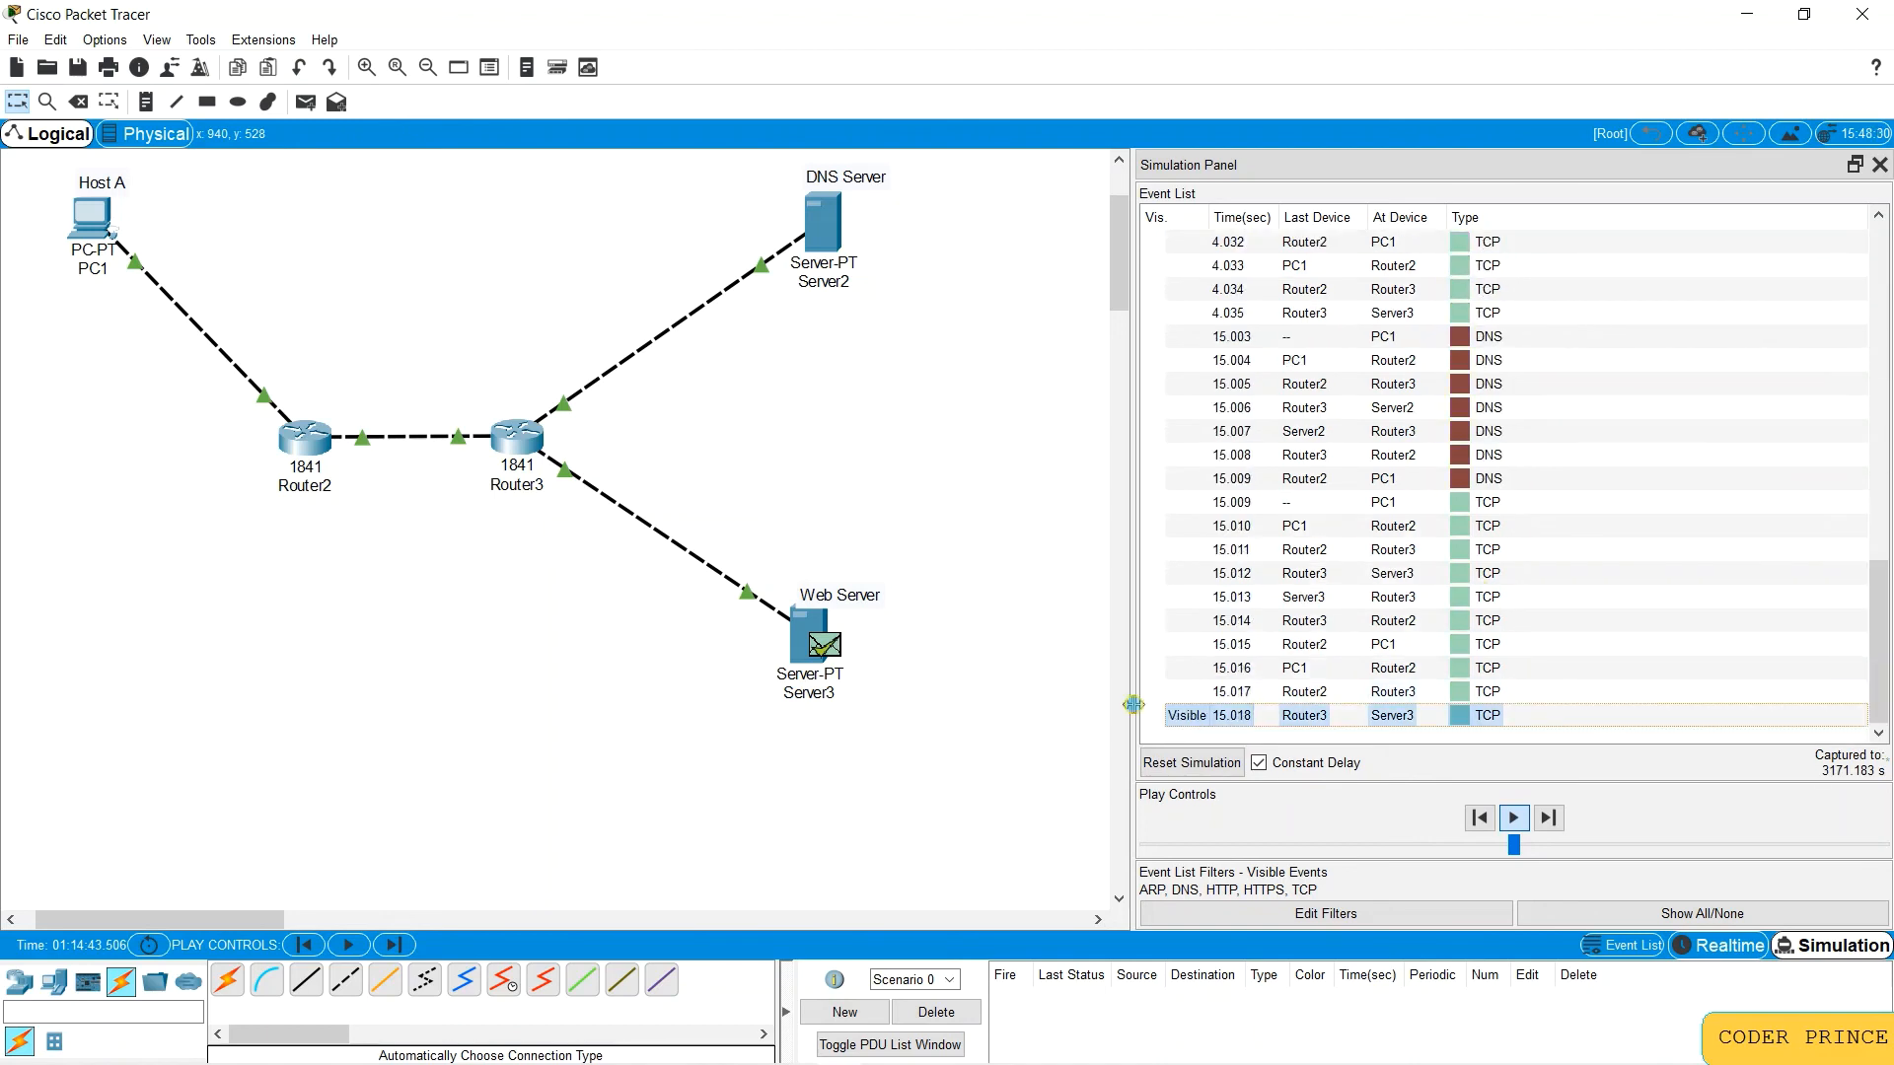